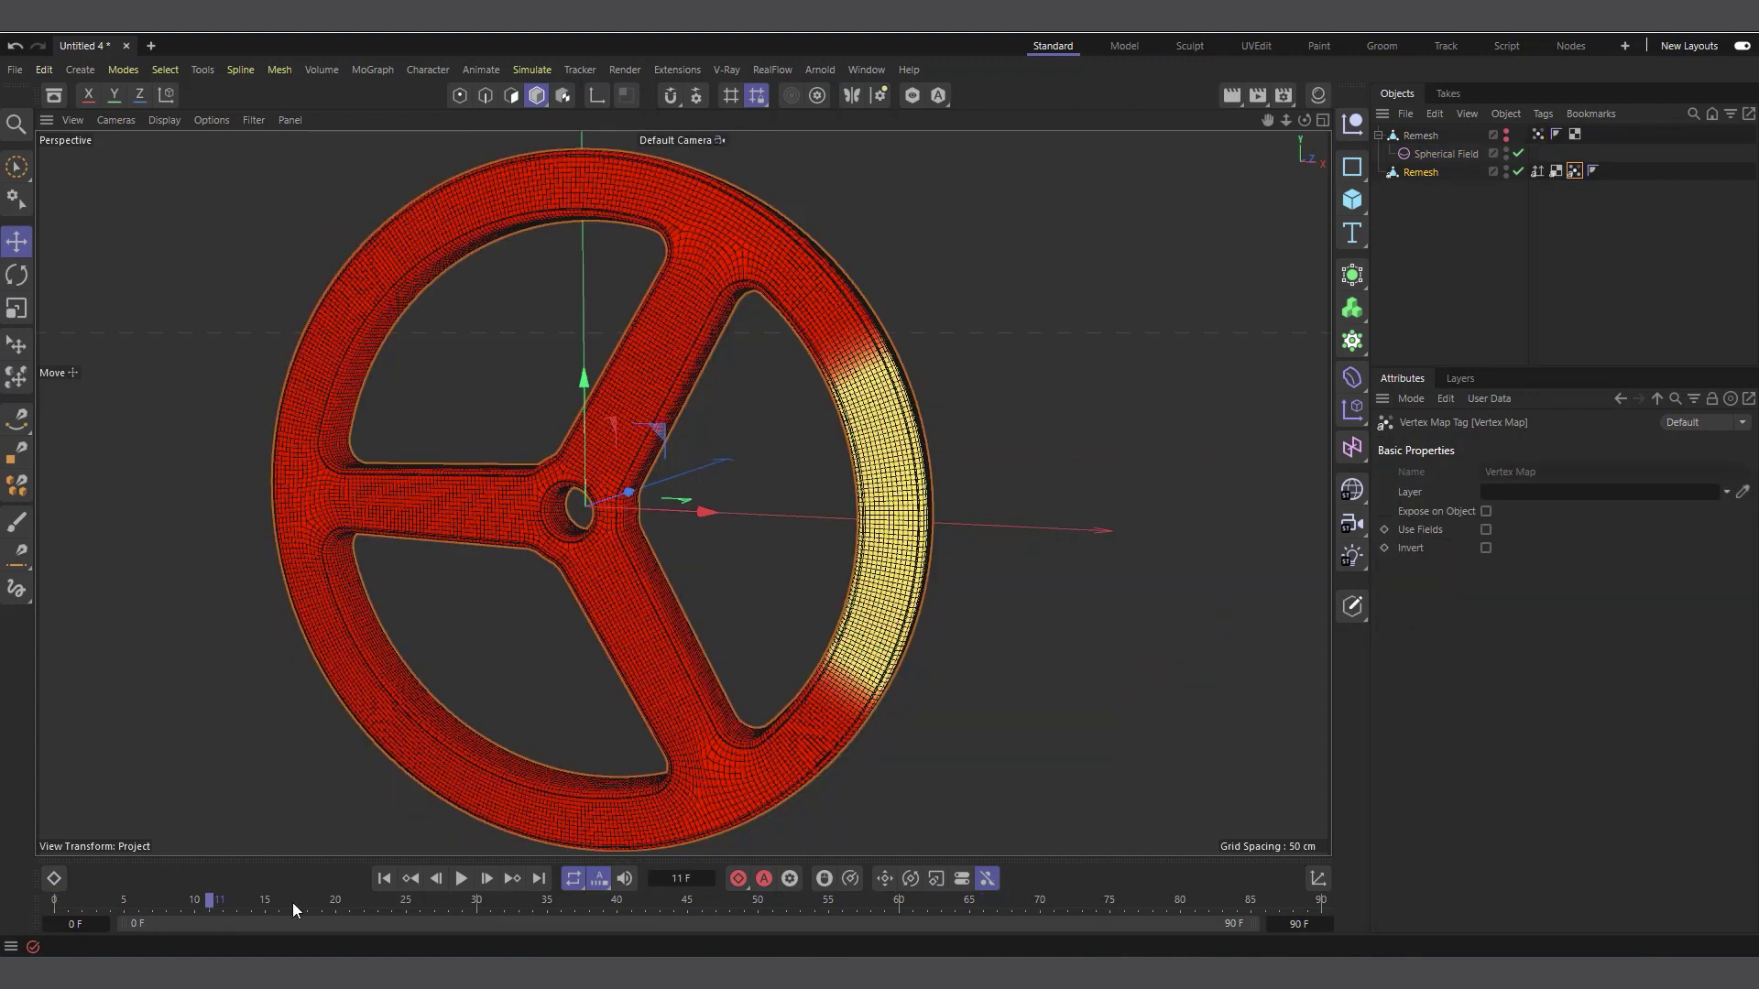
Scrub the animation back to frame 0
drag(293, 904, 28, 881)
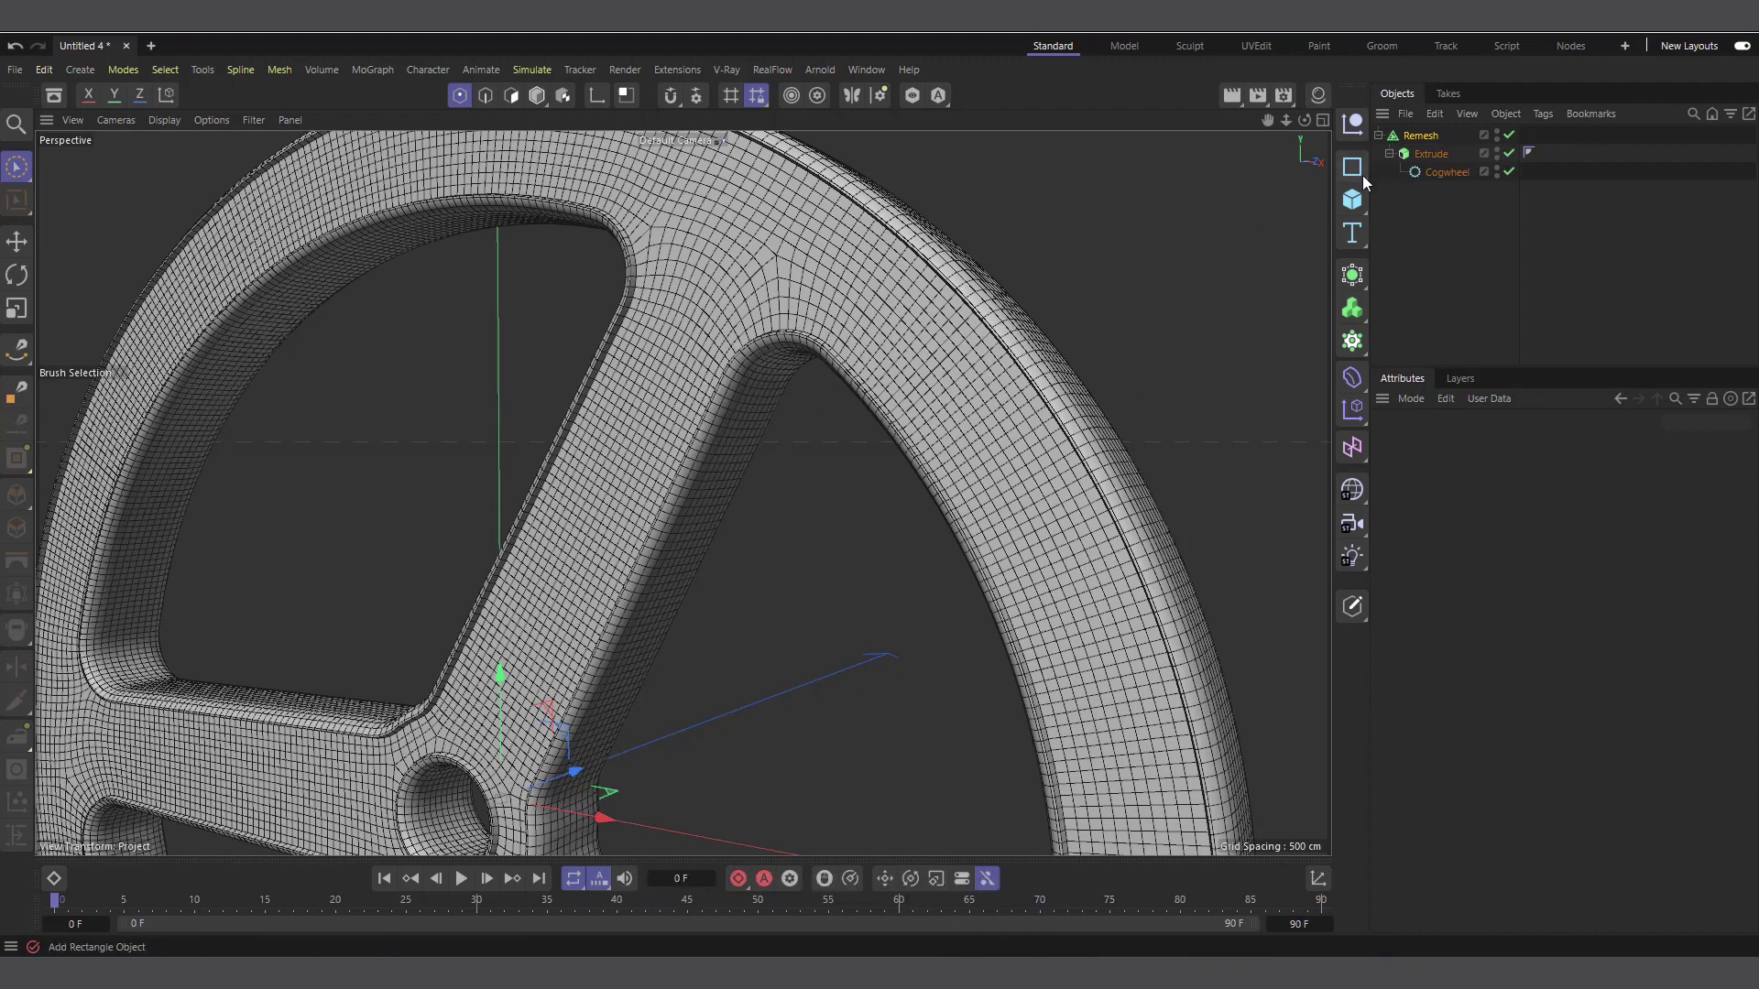
Add a Vertex Map tag to the Remesh generator and open the tag's field settings
right_click(1403, 143)
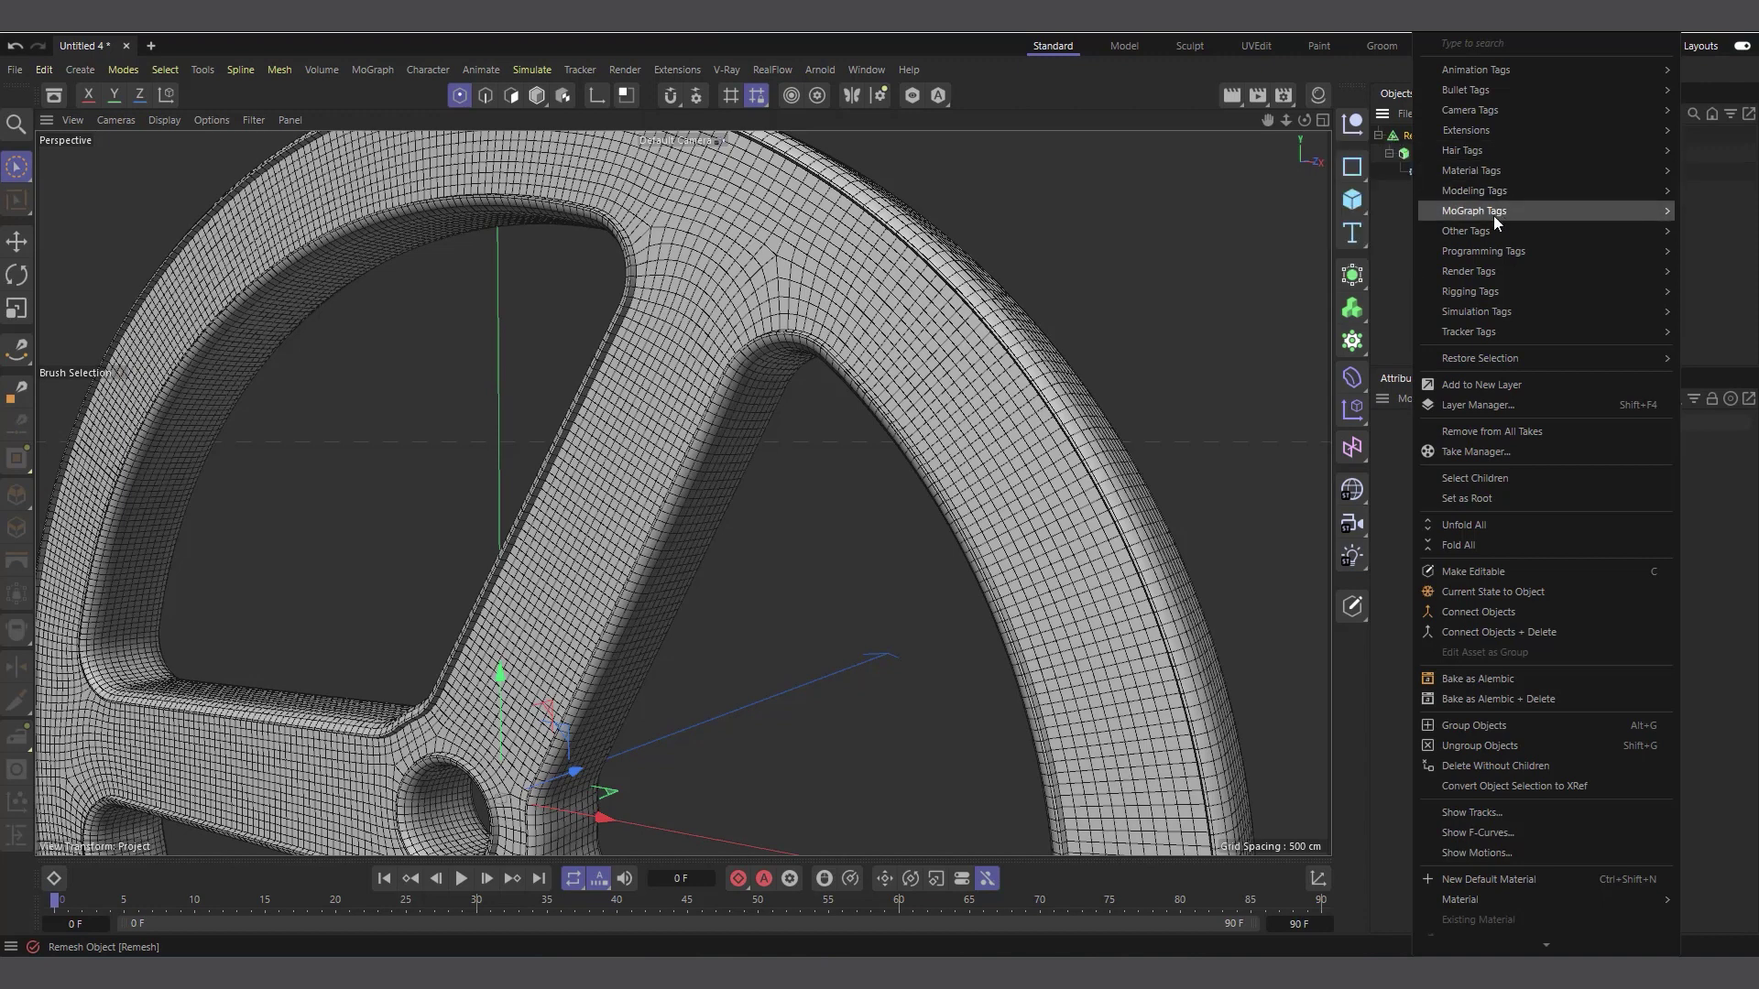
mouse_move(1474, 233)
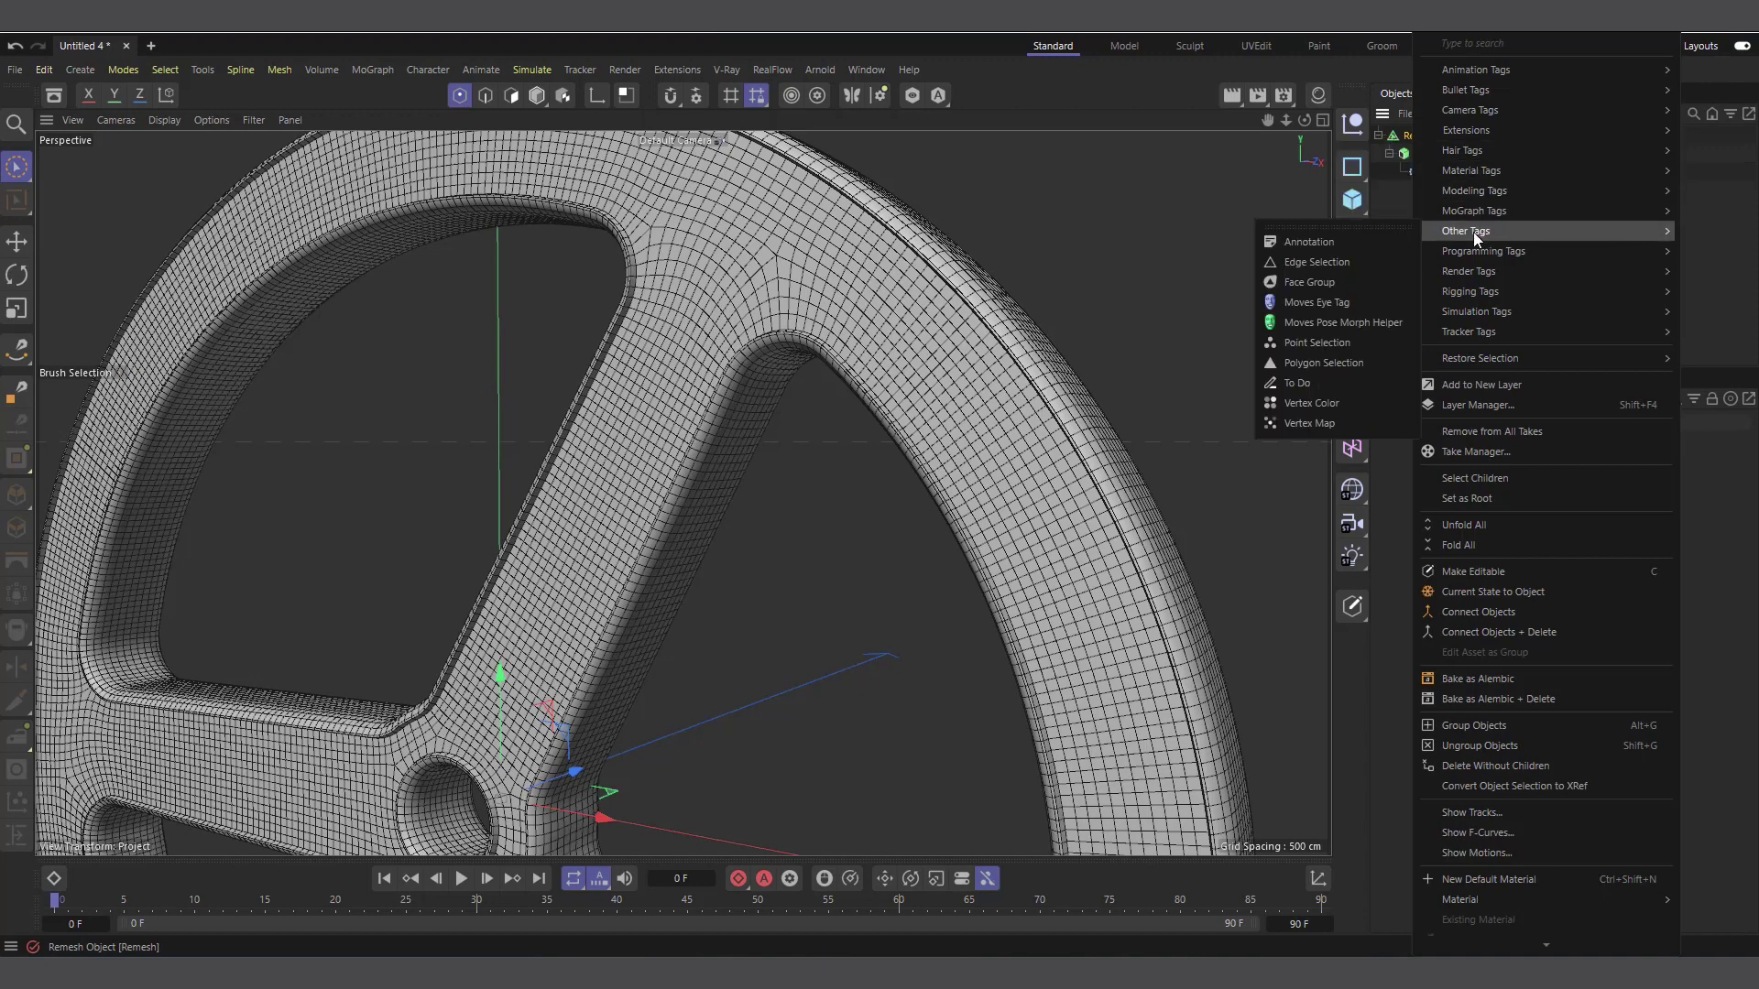
click(1332, 425)
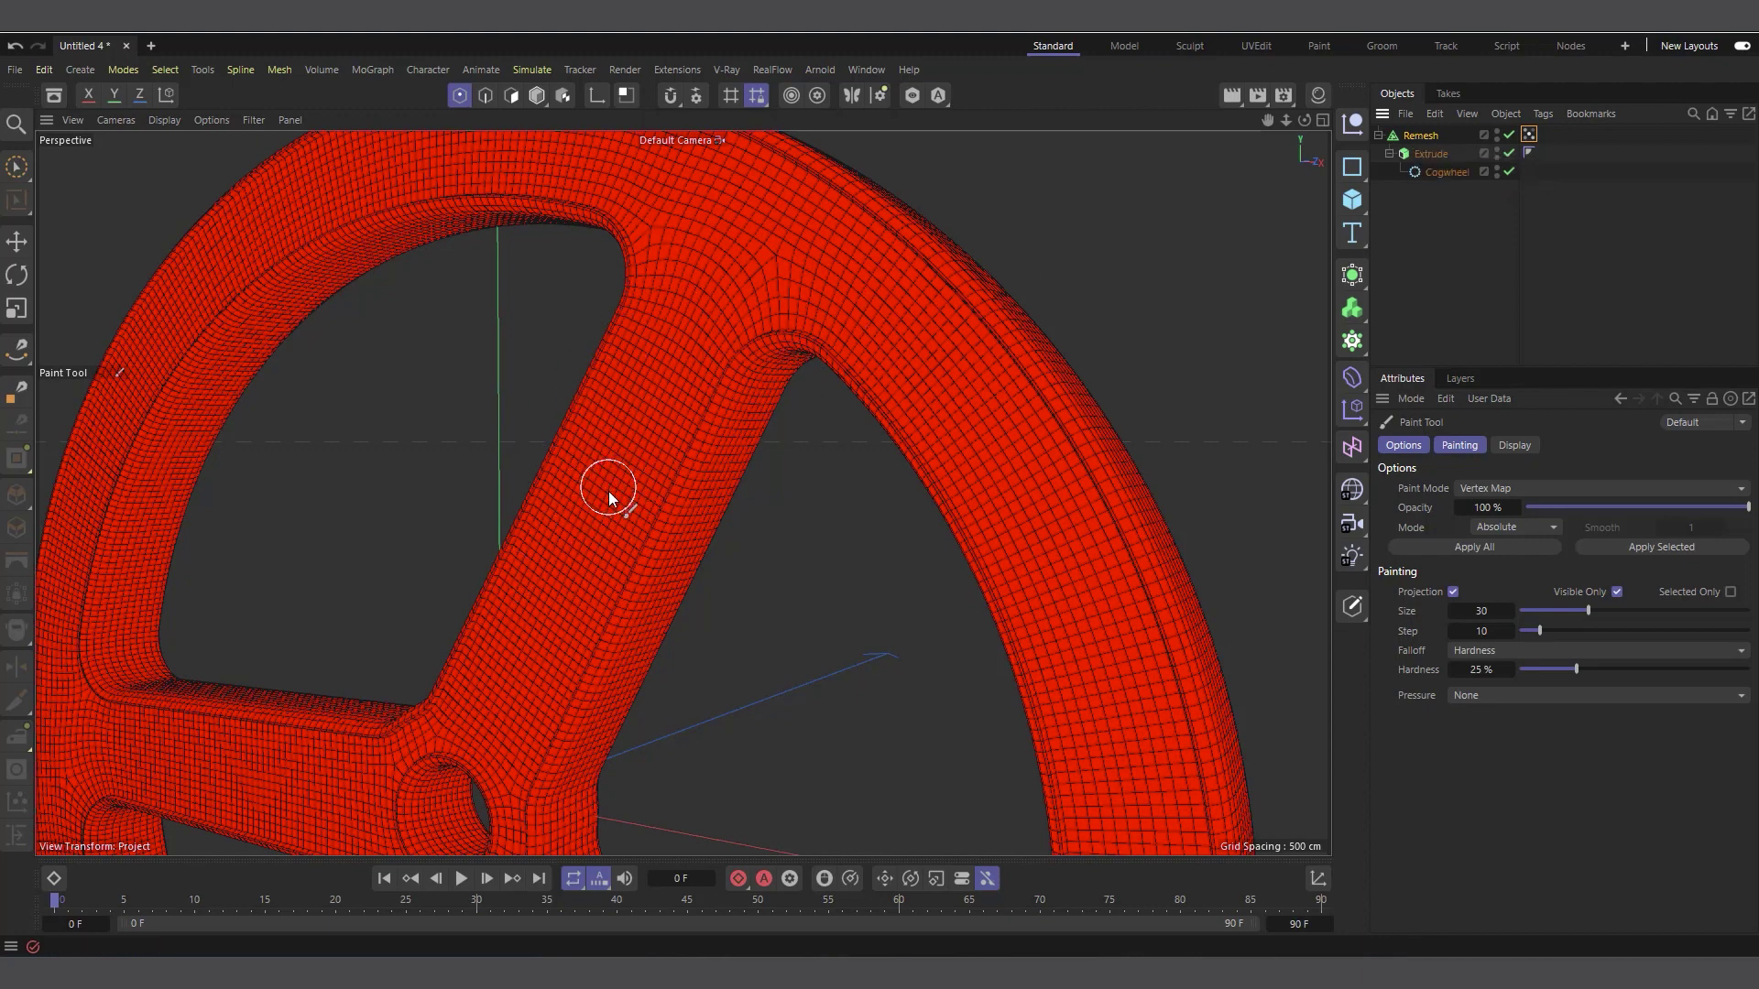
click(1527, 136)
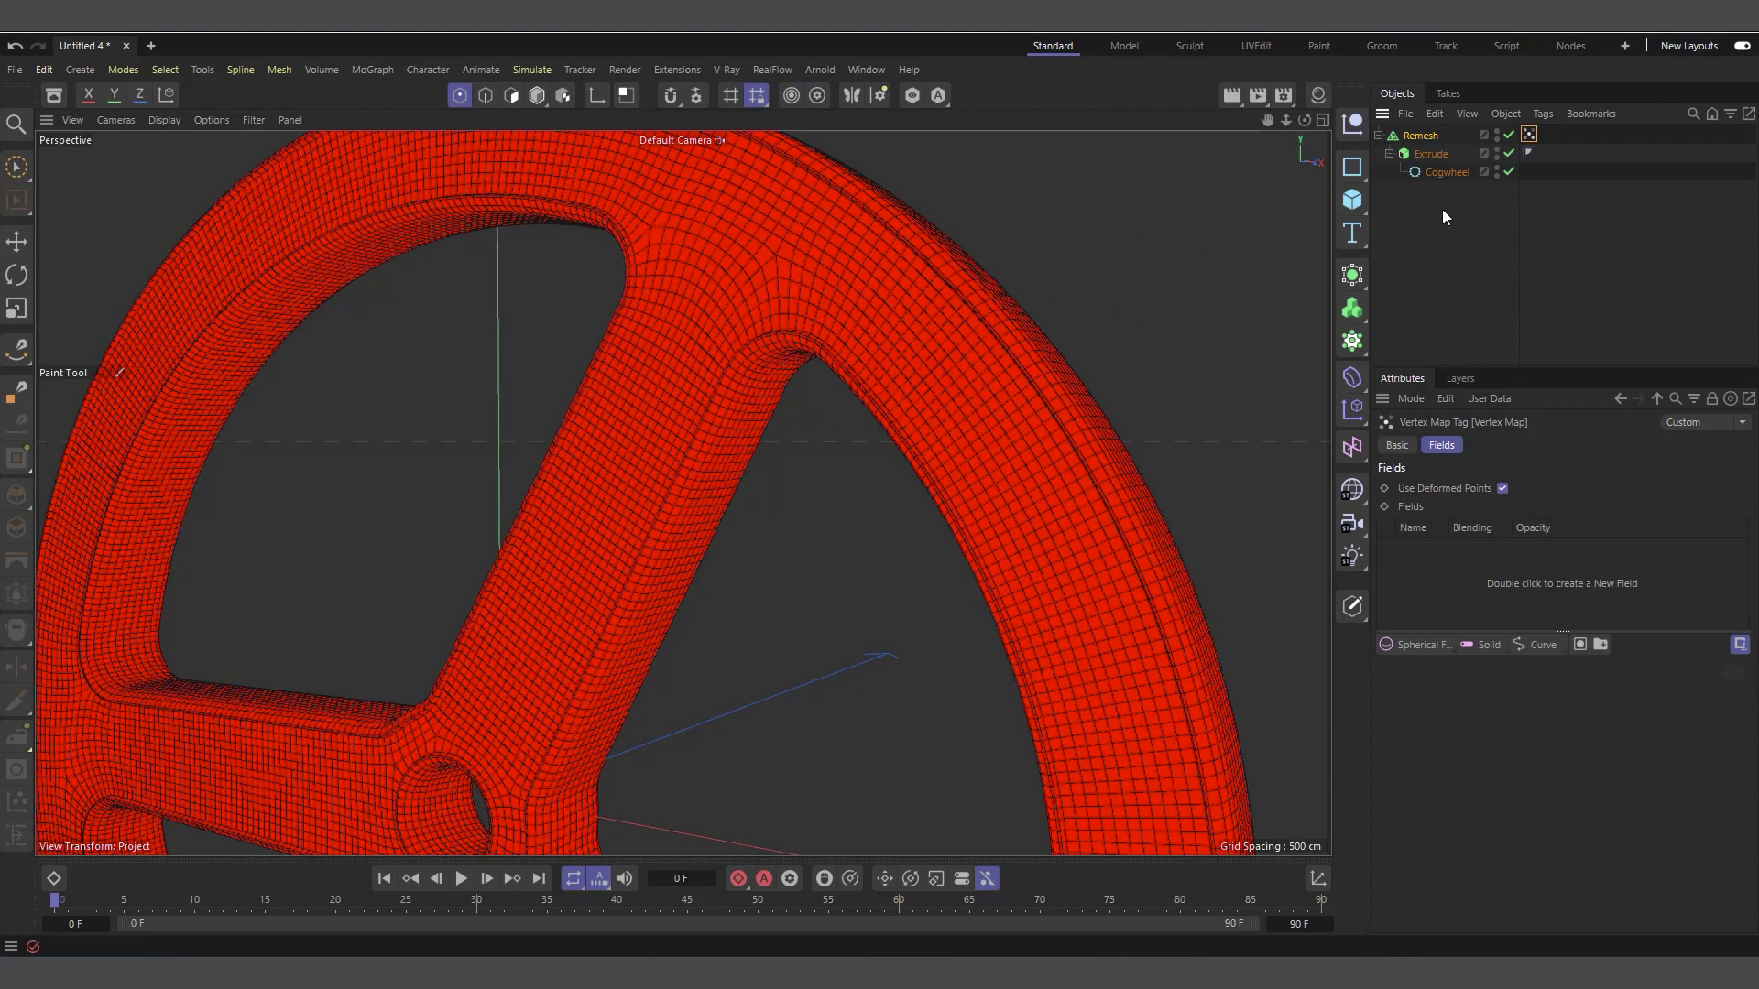
Make the Remesh generator editable so it becomes a plain polygon object
click(1378, 135)
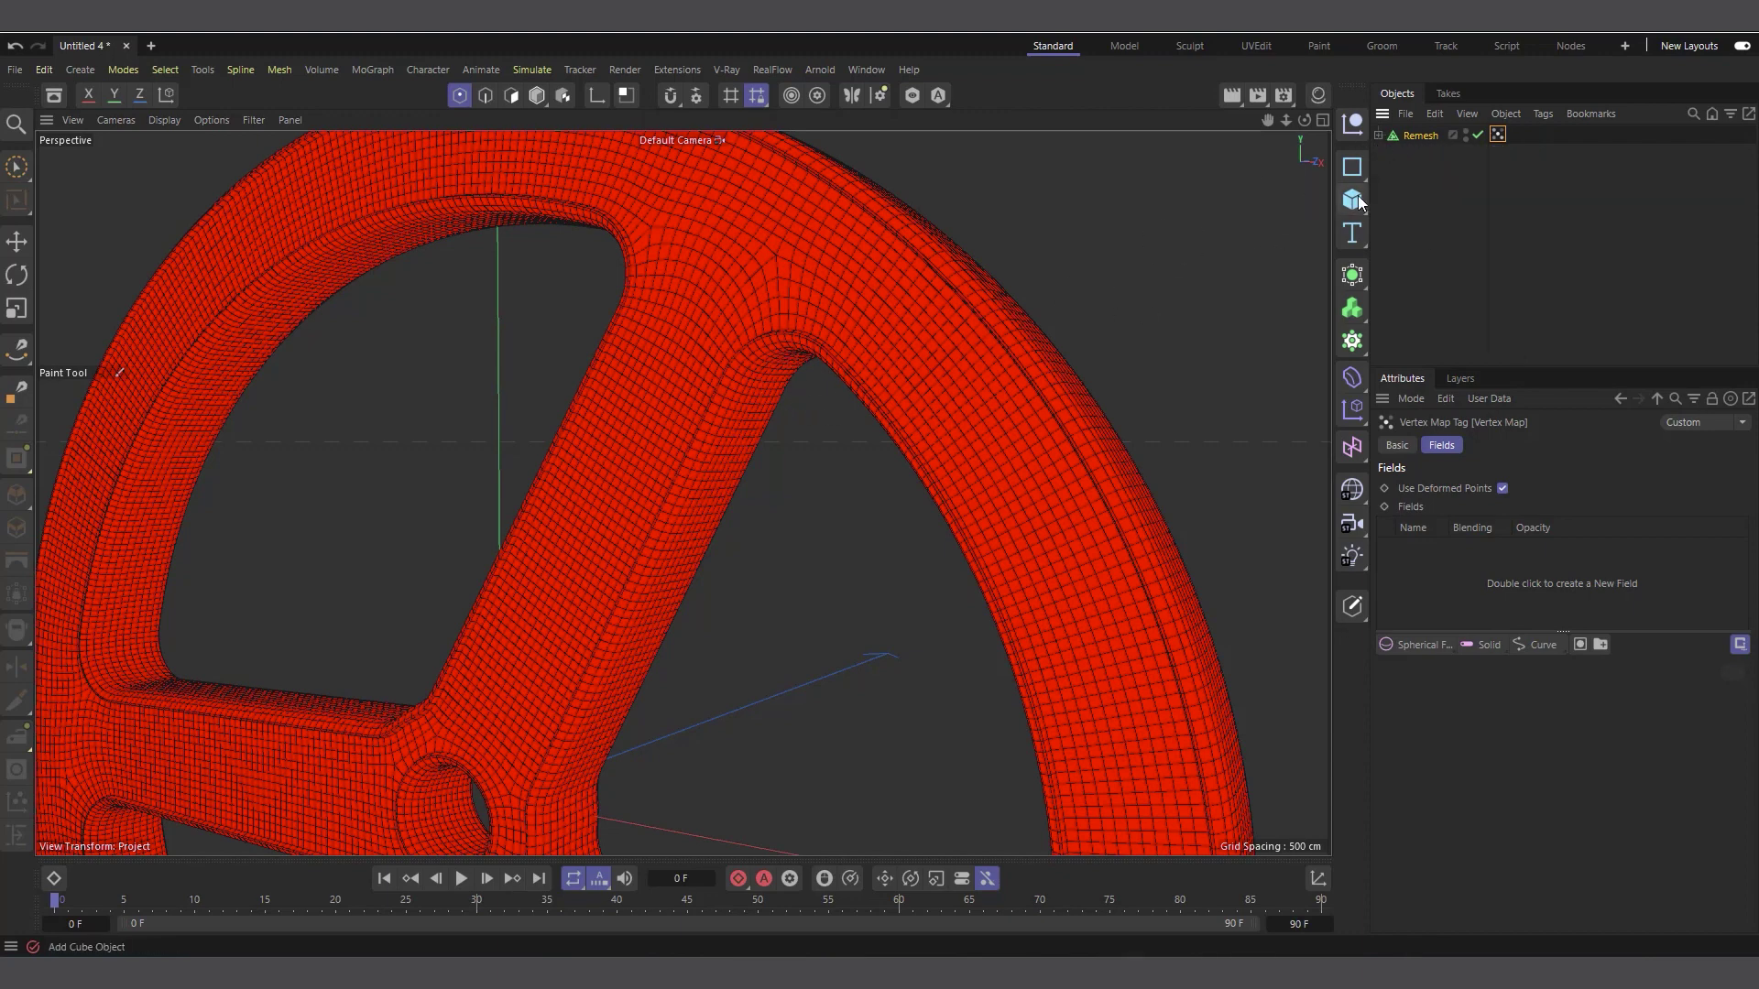
click(1420, 135)
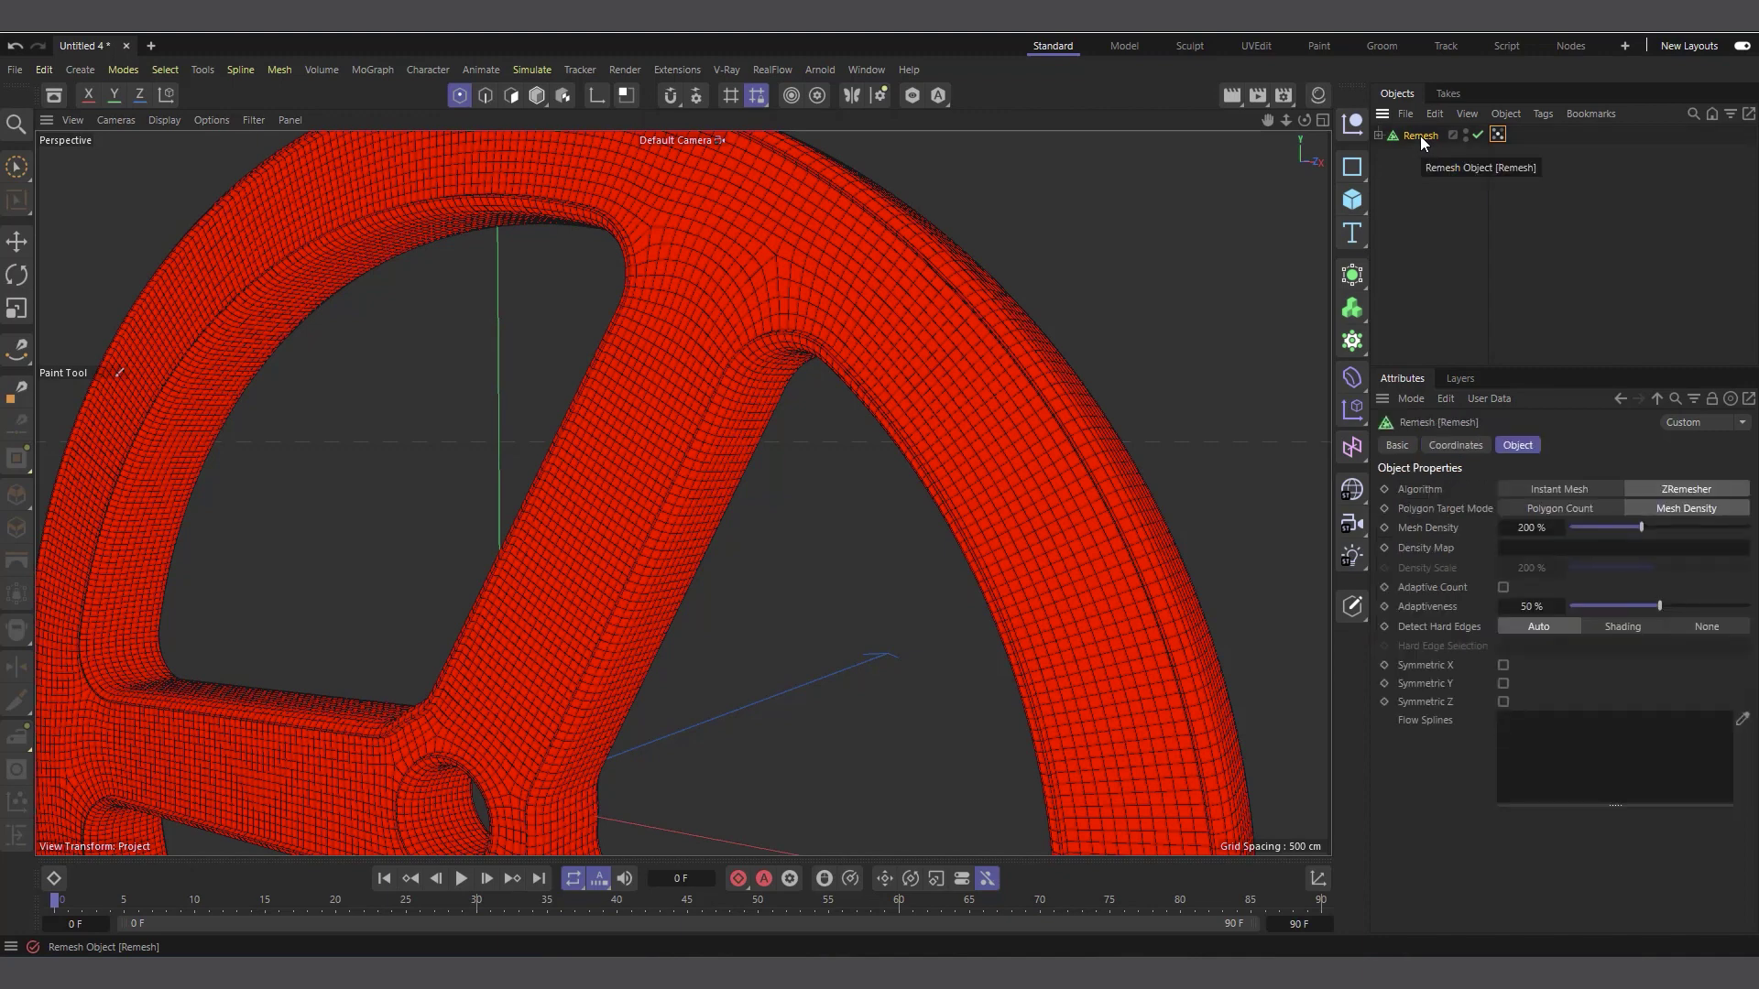
click(1354, 612)
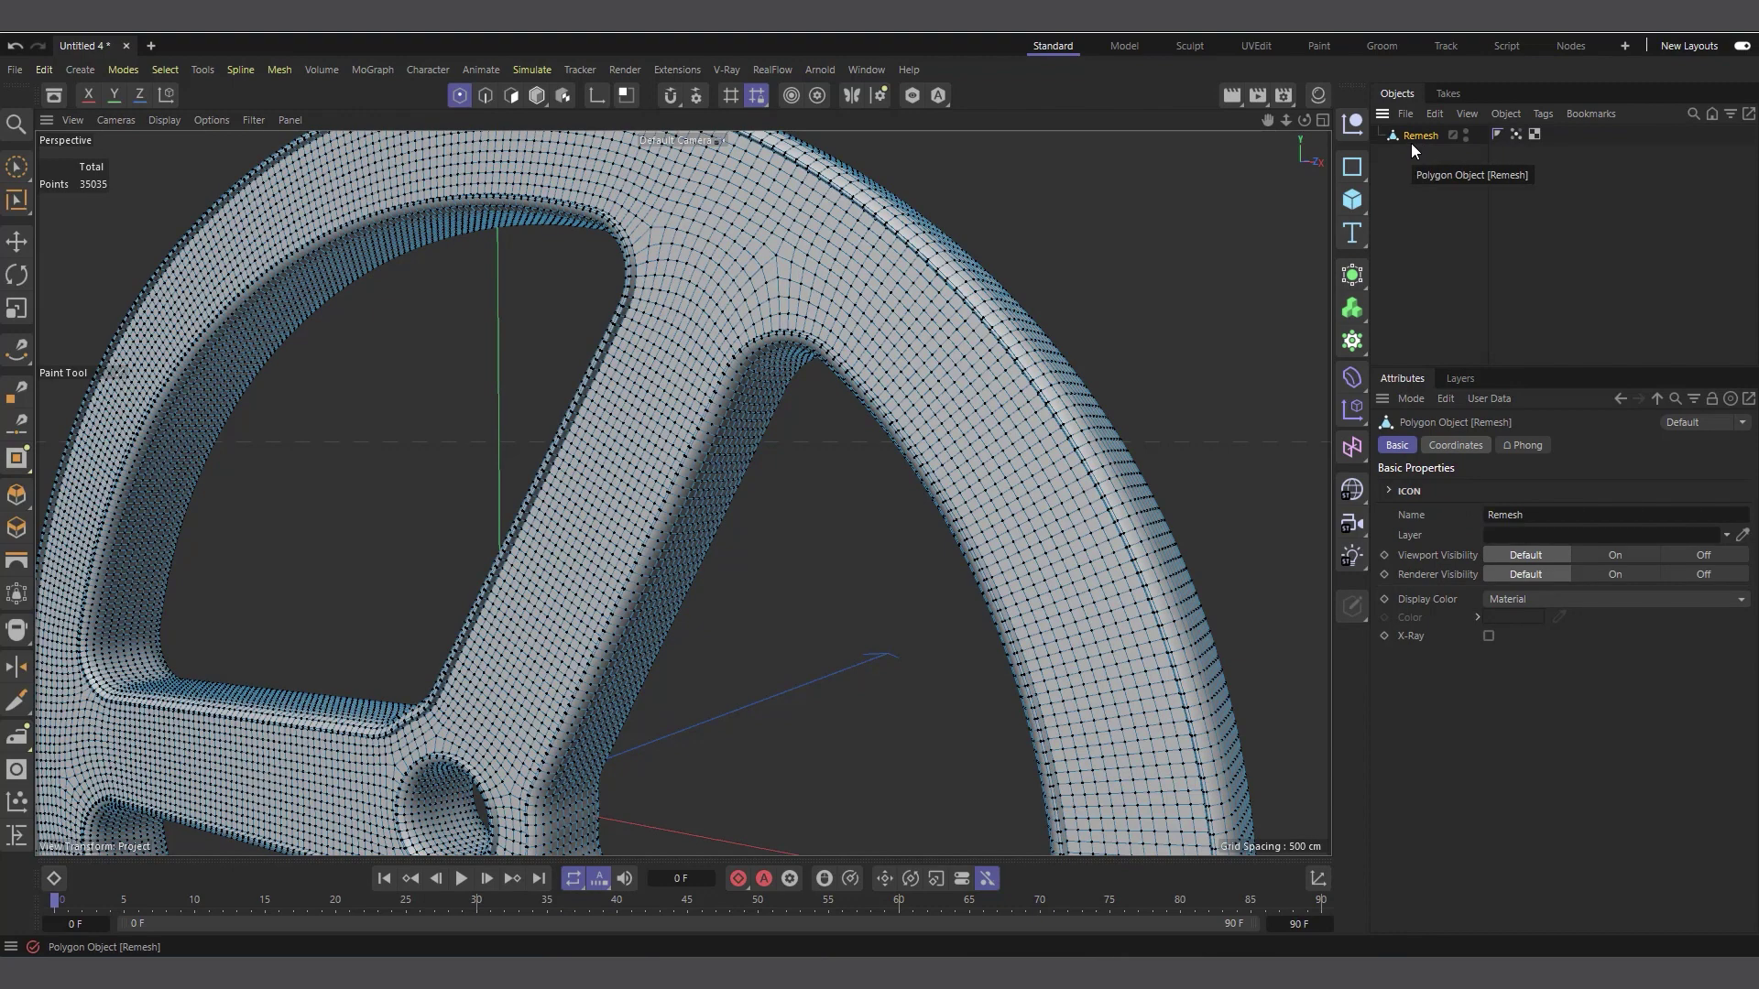
Delete the Vertex Map tag from the Remesh polygon object and try to add a fresh one
click(1516, 134)
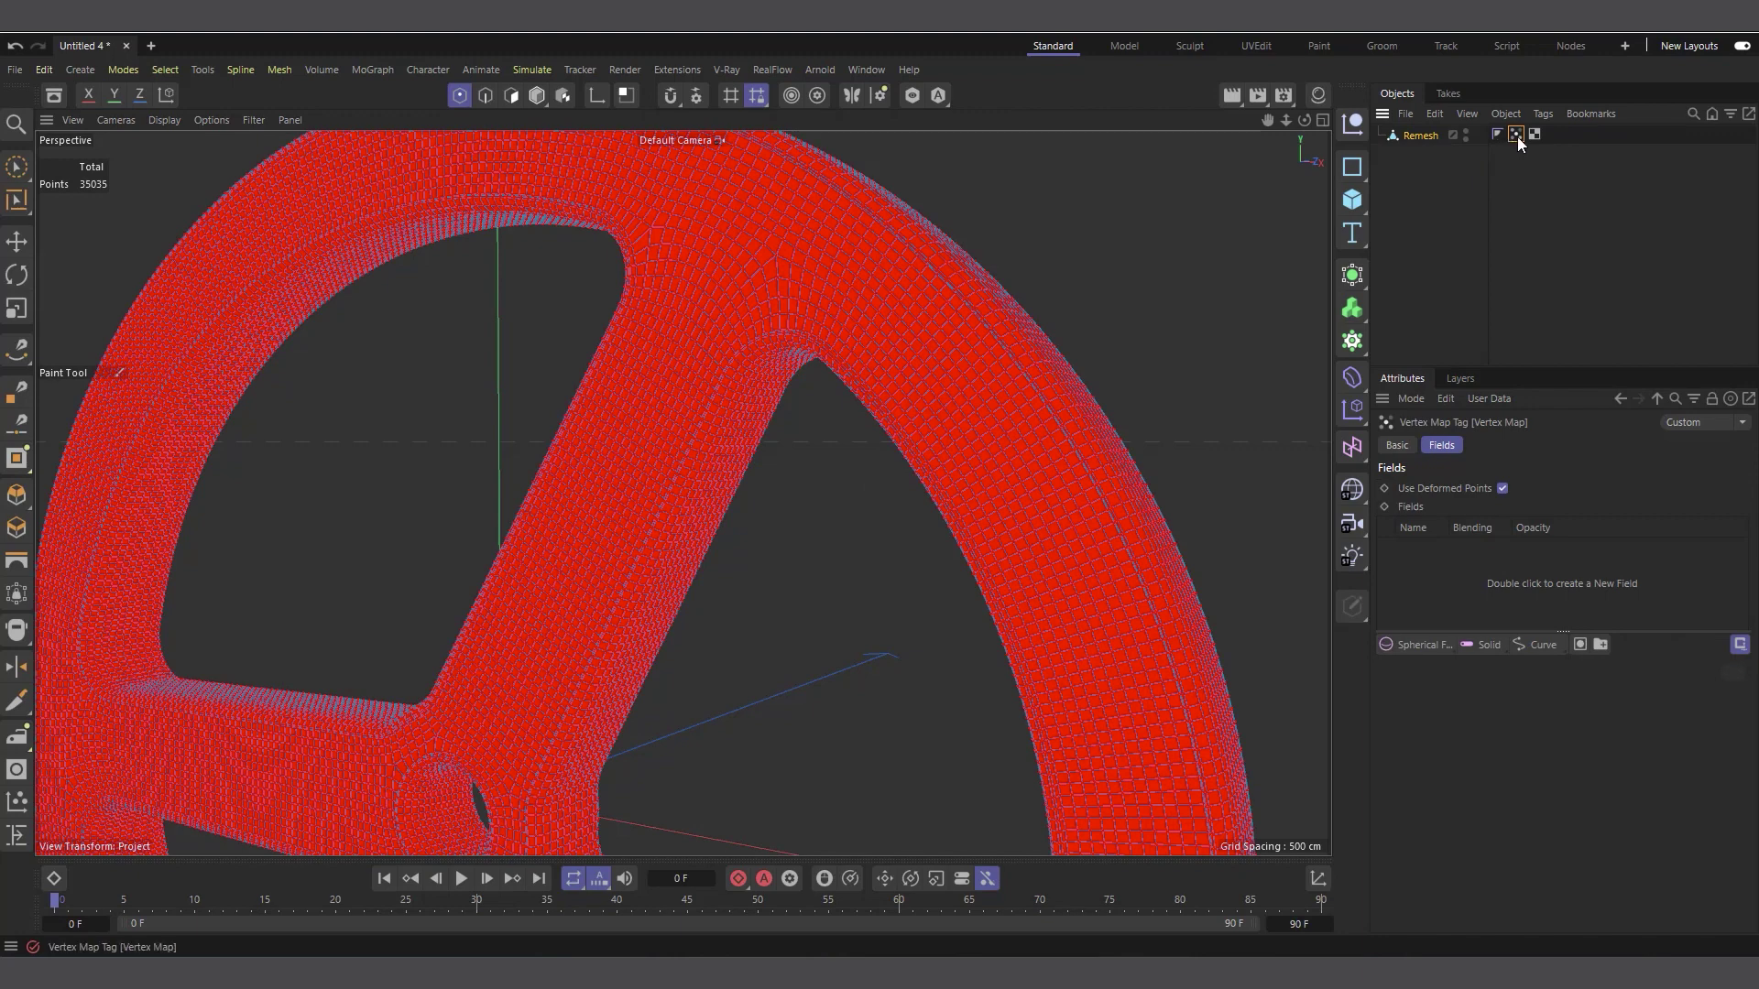
key(Delete)
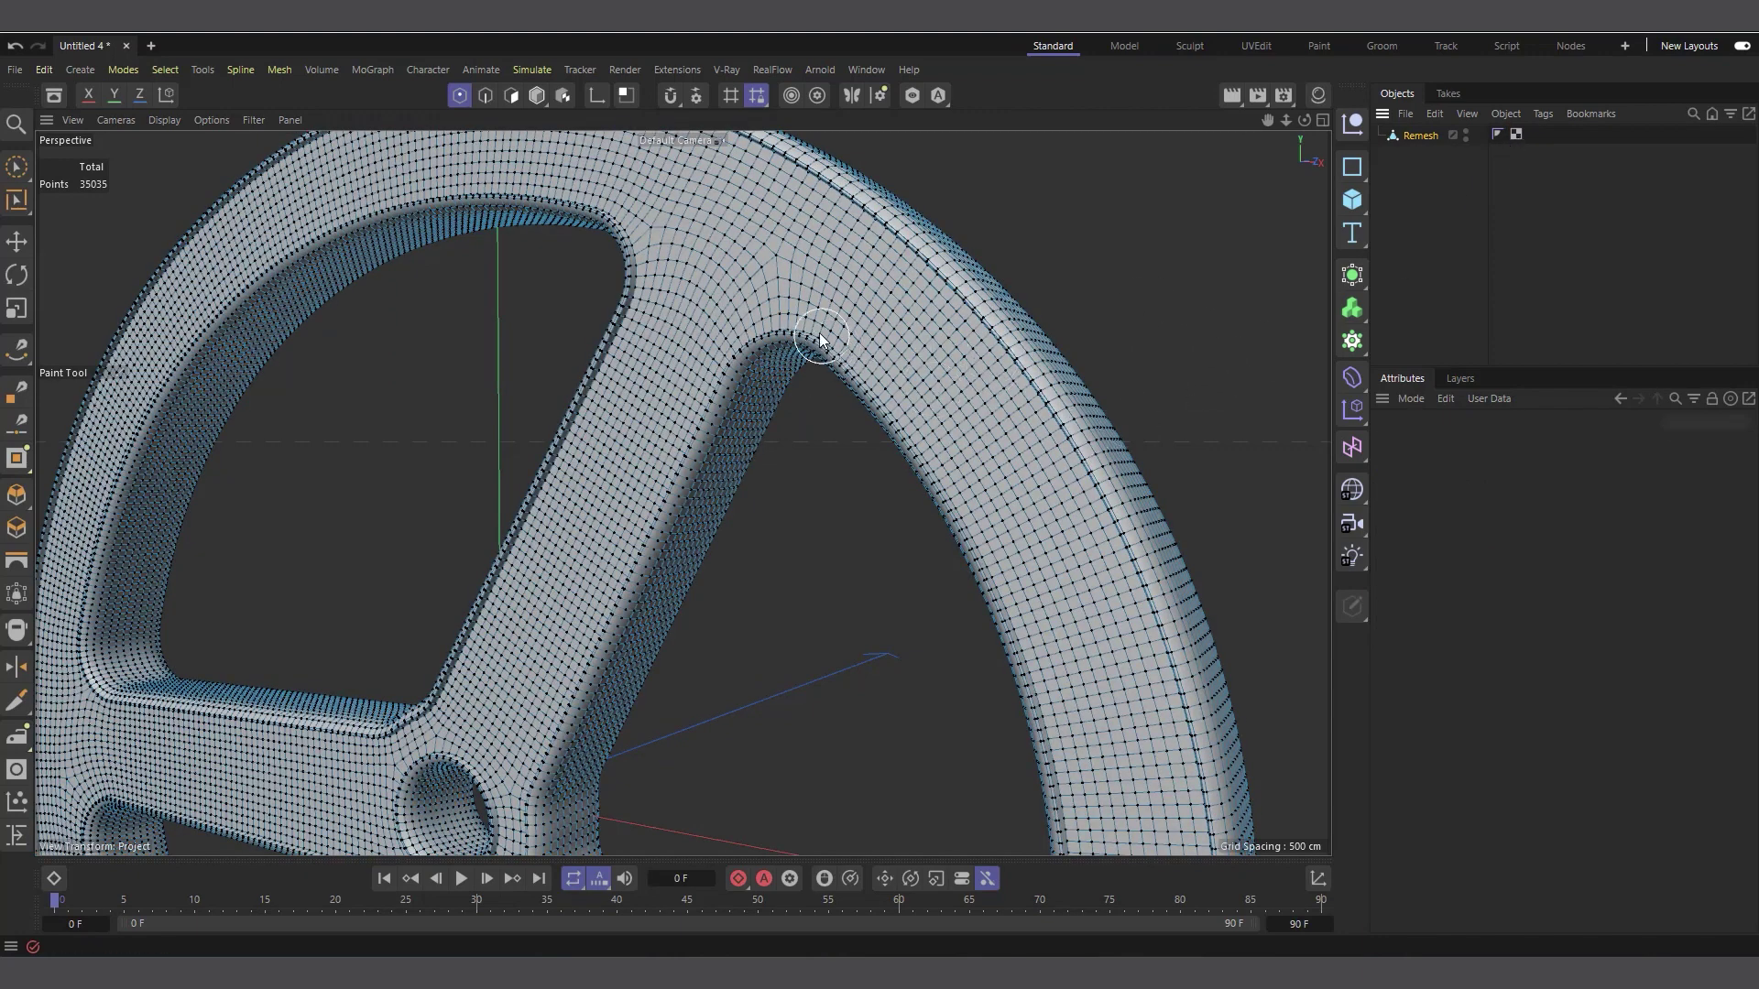
right_click(1421, 136)
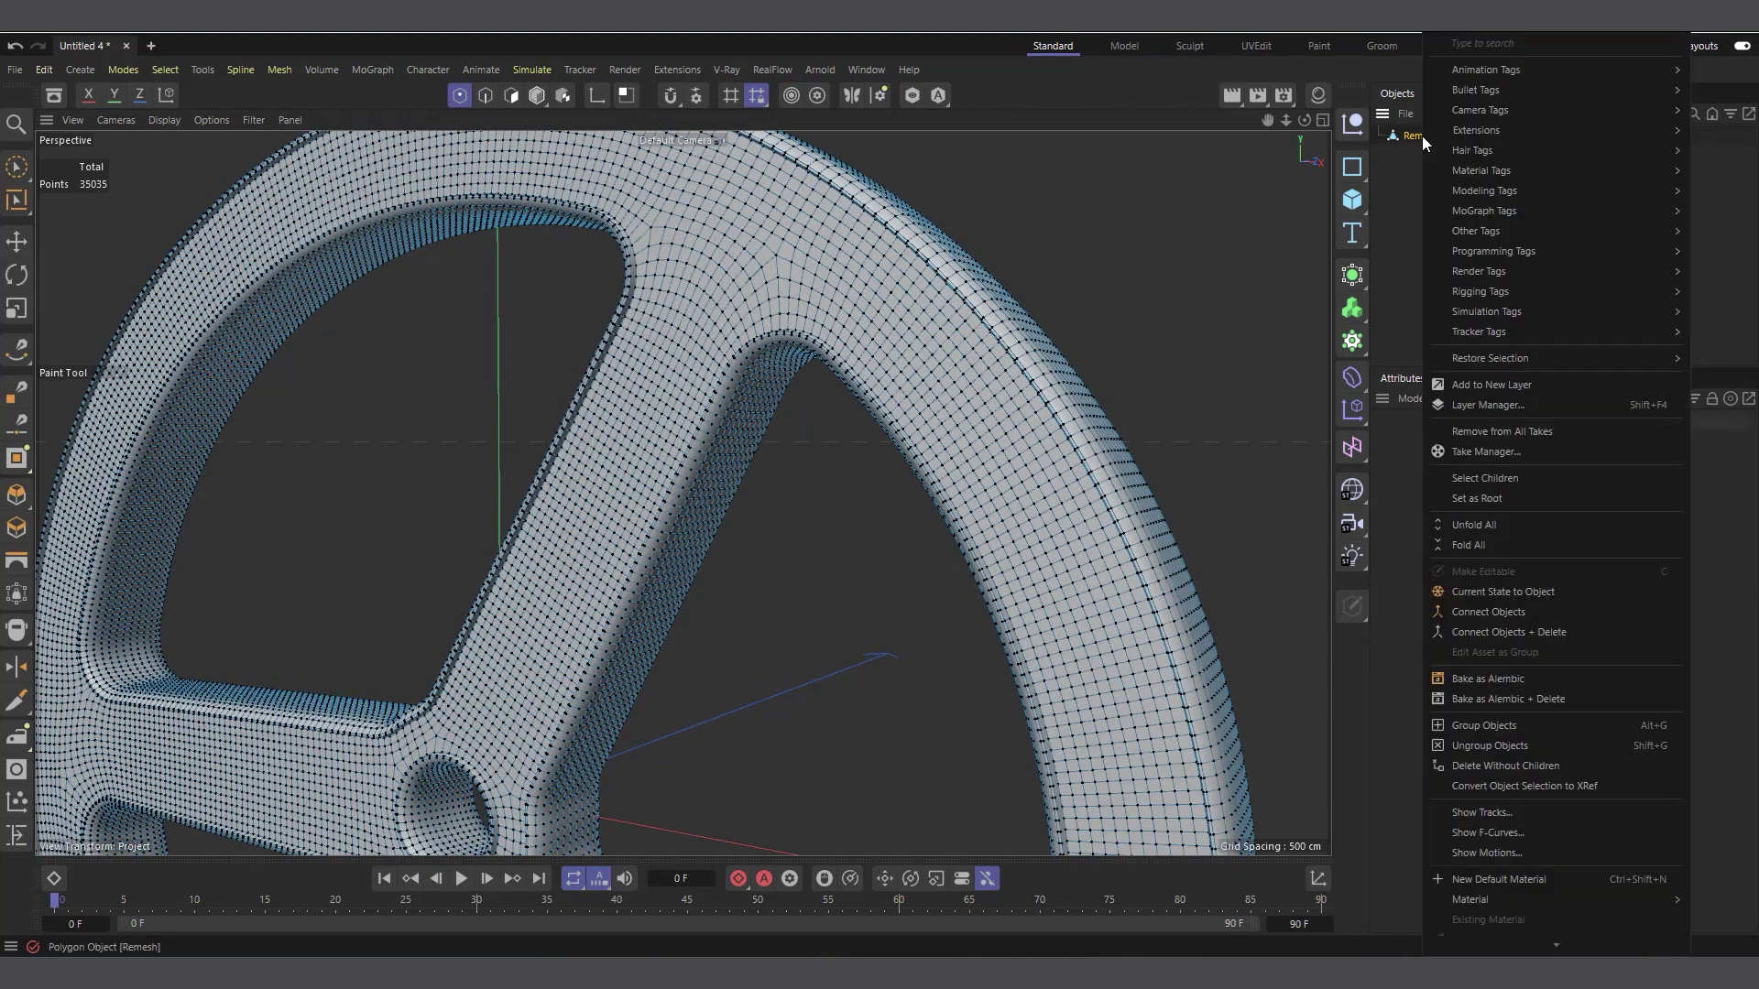
mouse_move(1495, 232)
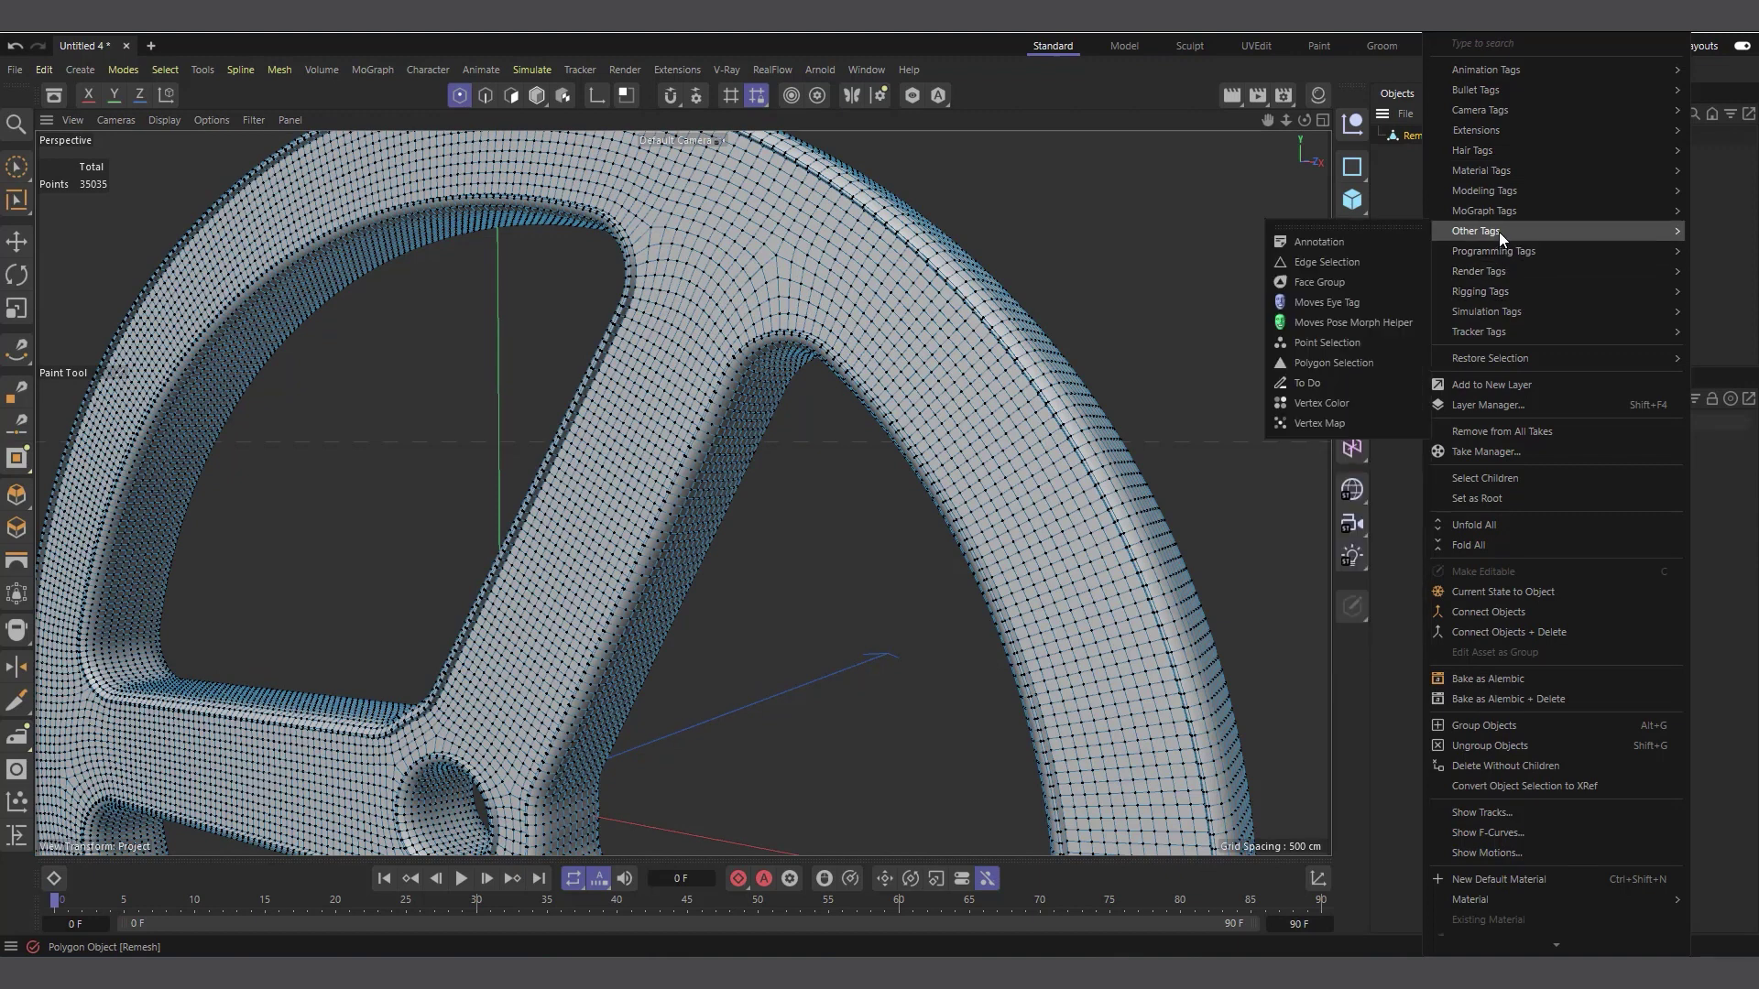
click(1347, 426)
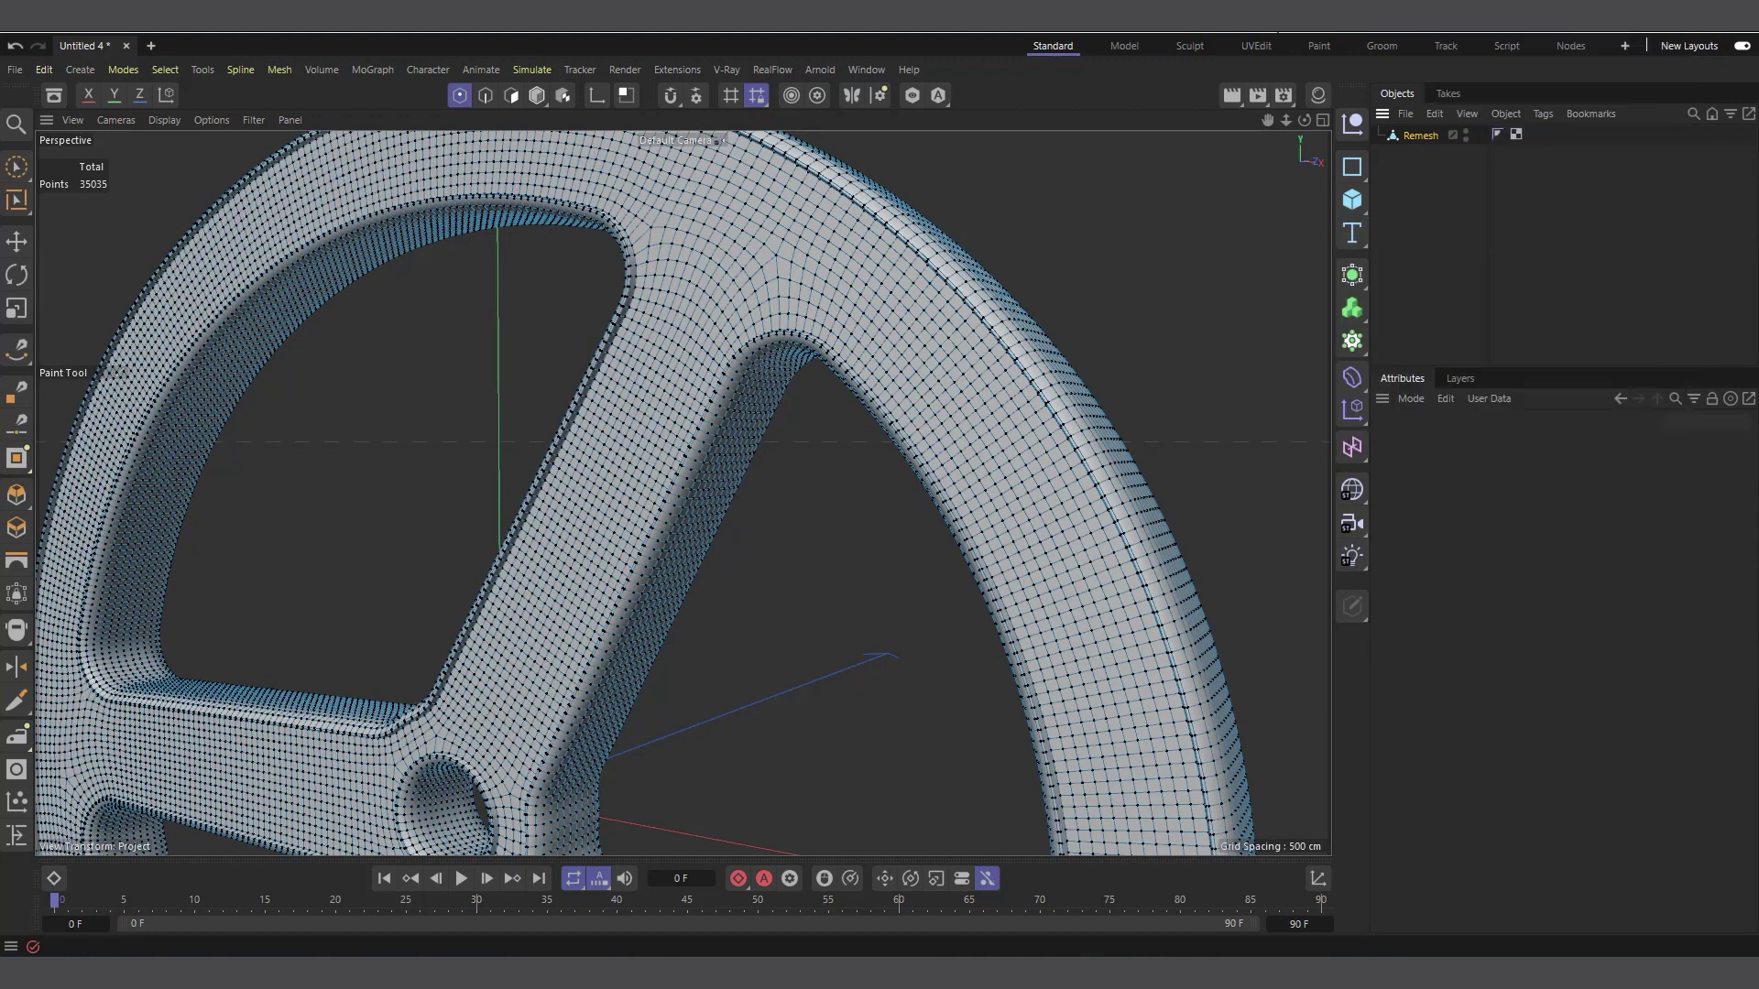
Try painting a small patch of vertex weight where the upper spoke meets the rim, and undo the stroke
click(1411, 135)
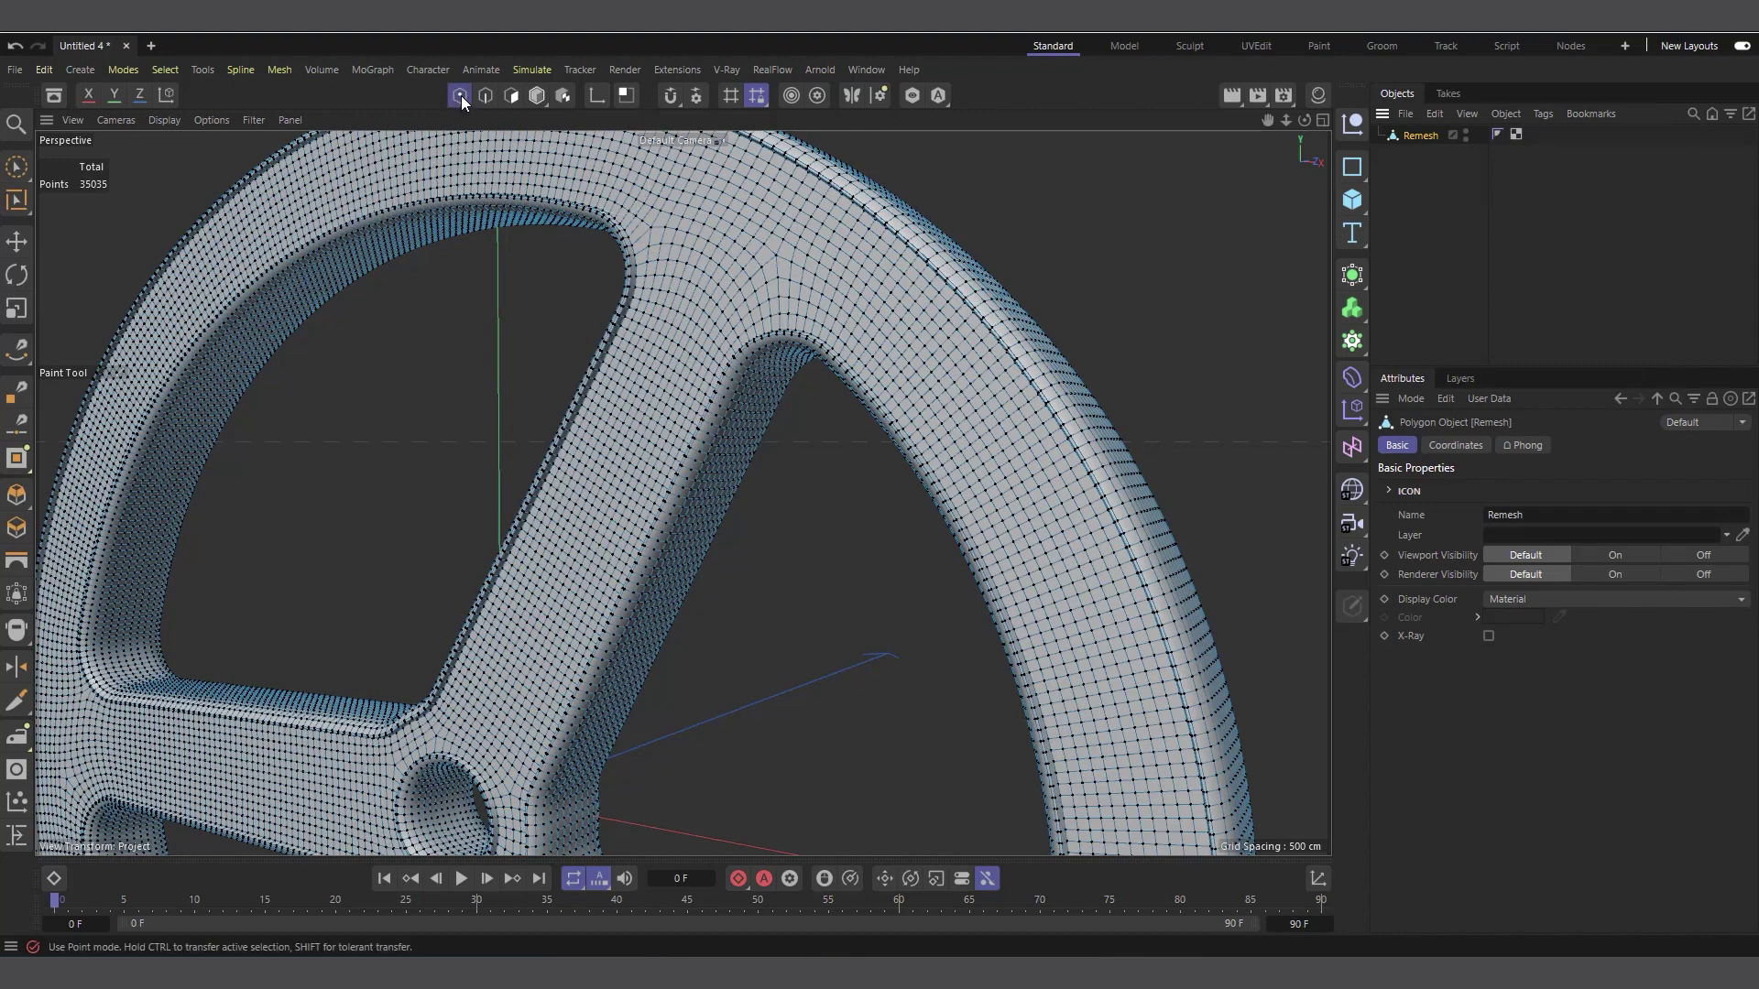
drag(687, 232, 689, 250)
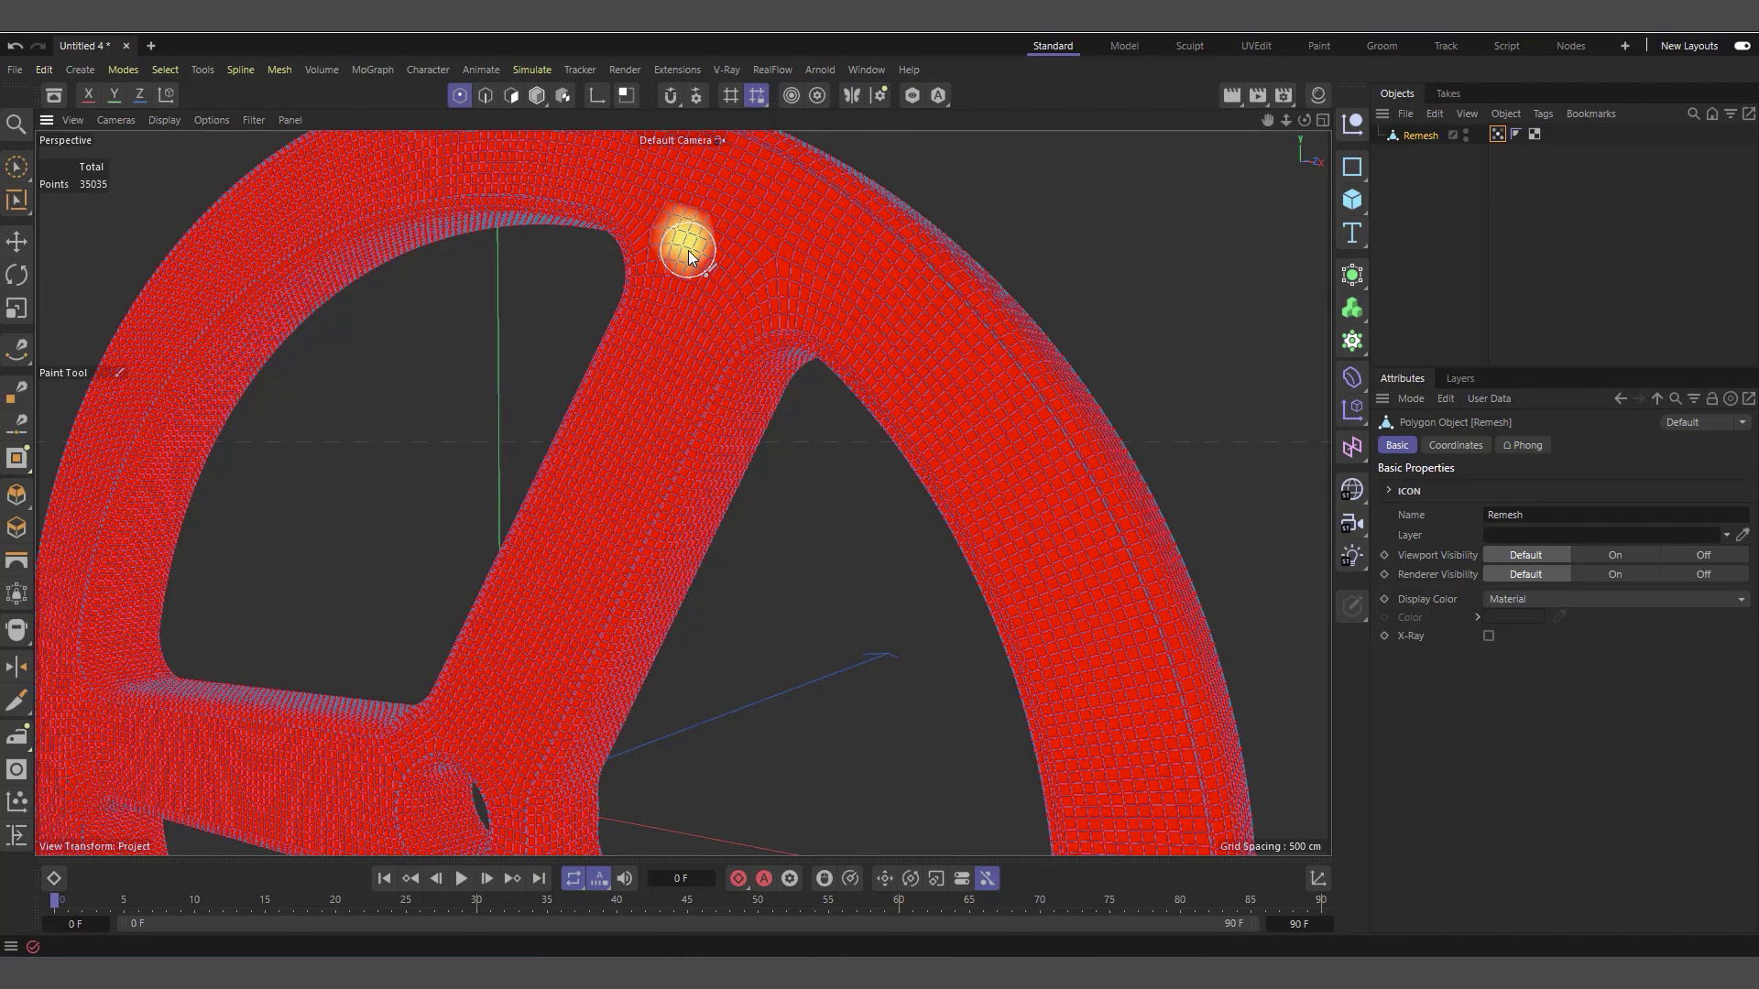
key(ctrl+z)
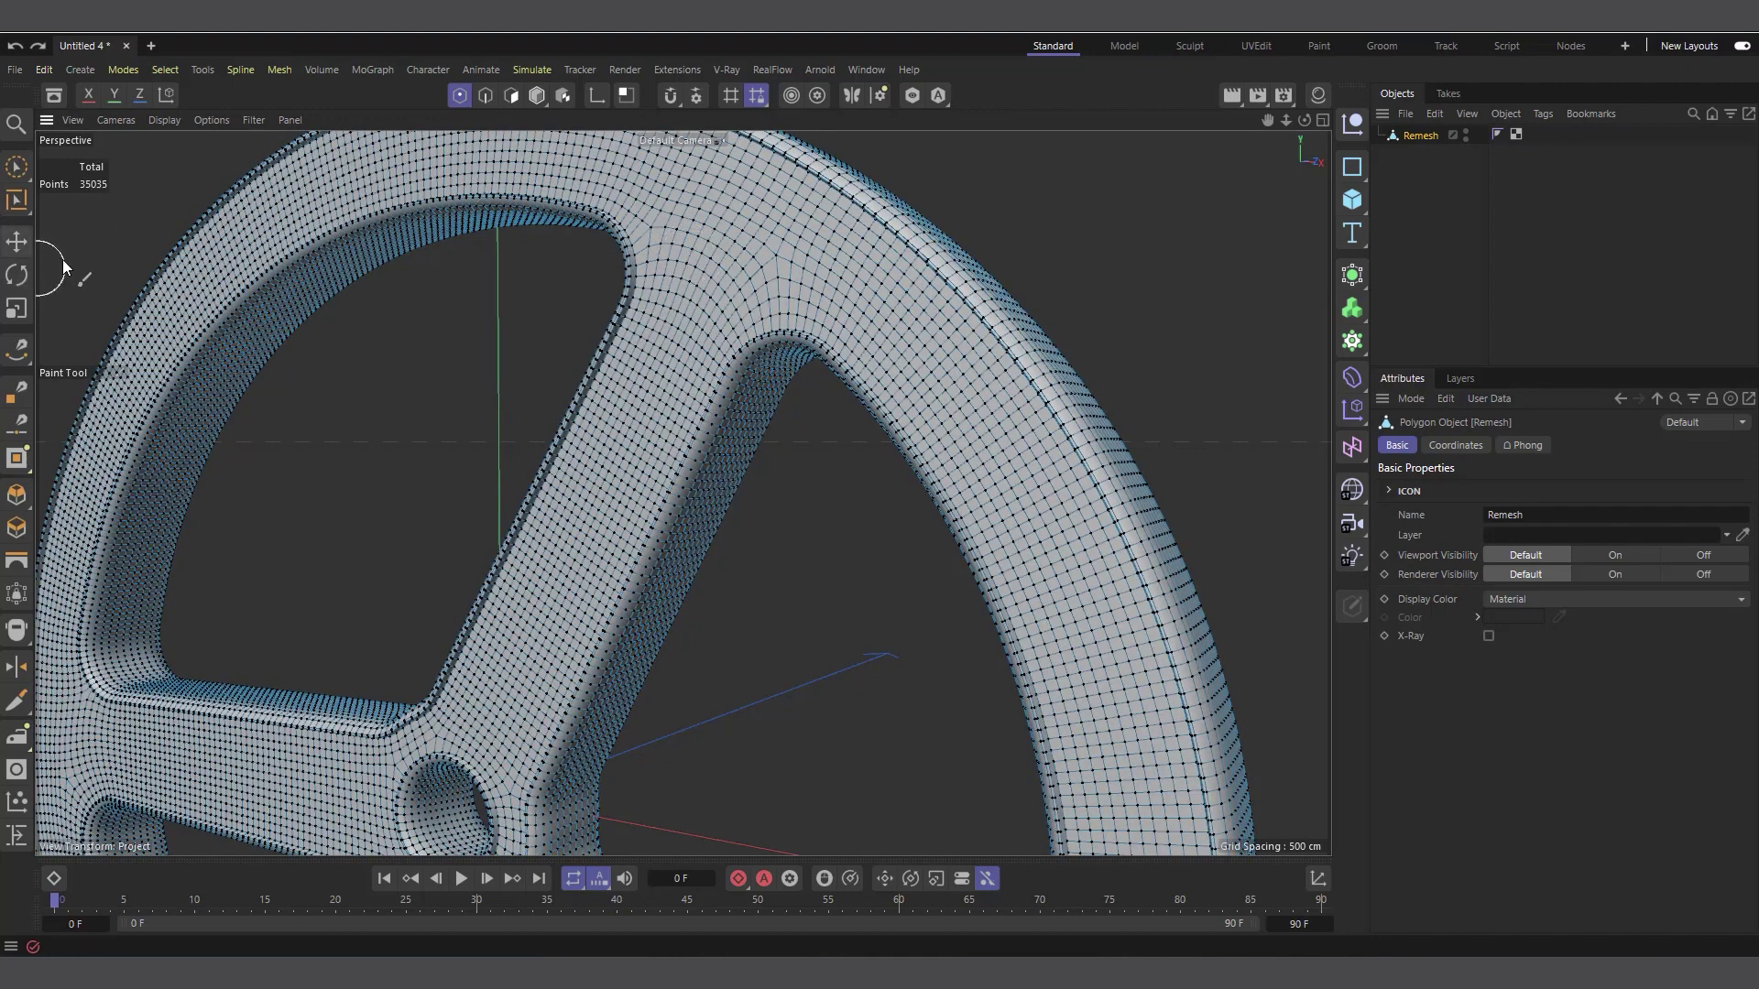
Select one point where the upper spoke meets the rim and set its vertex weight to 100%
click(18, 240)
click(718, 246)
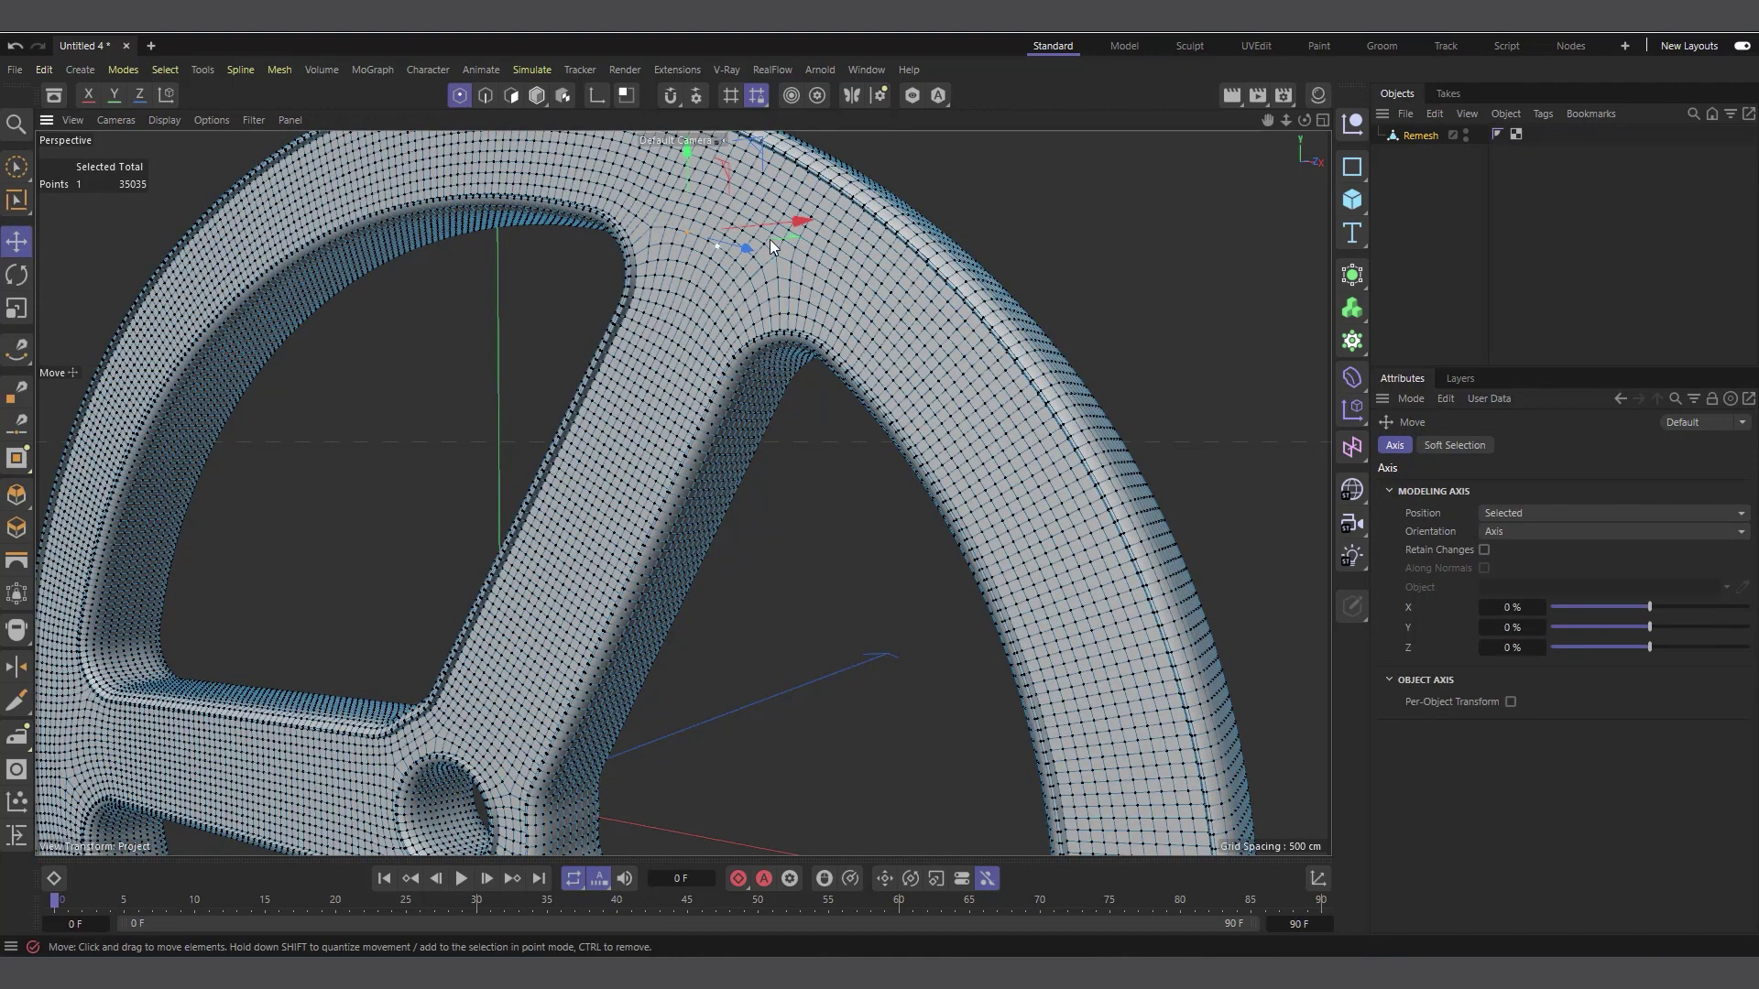
click(165, 69)
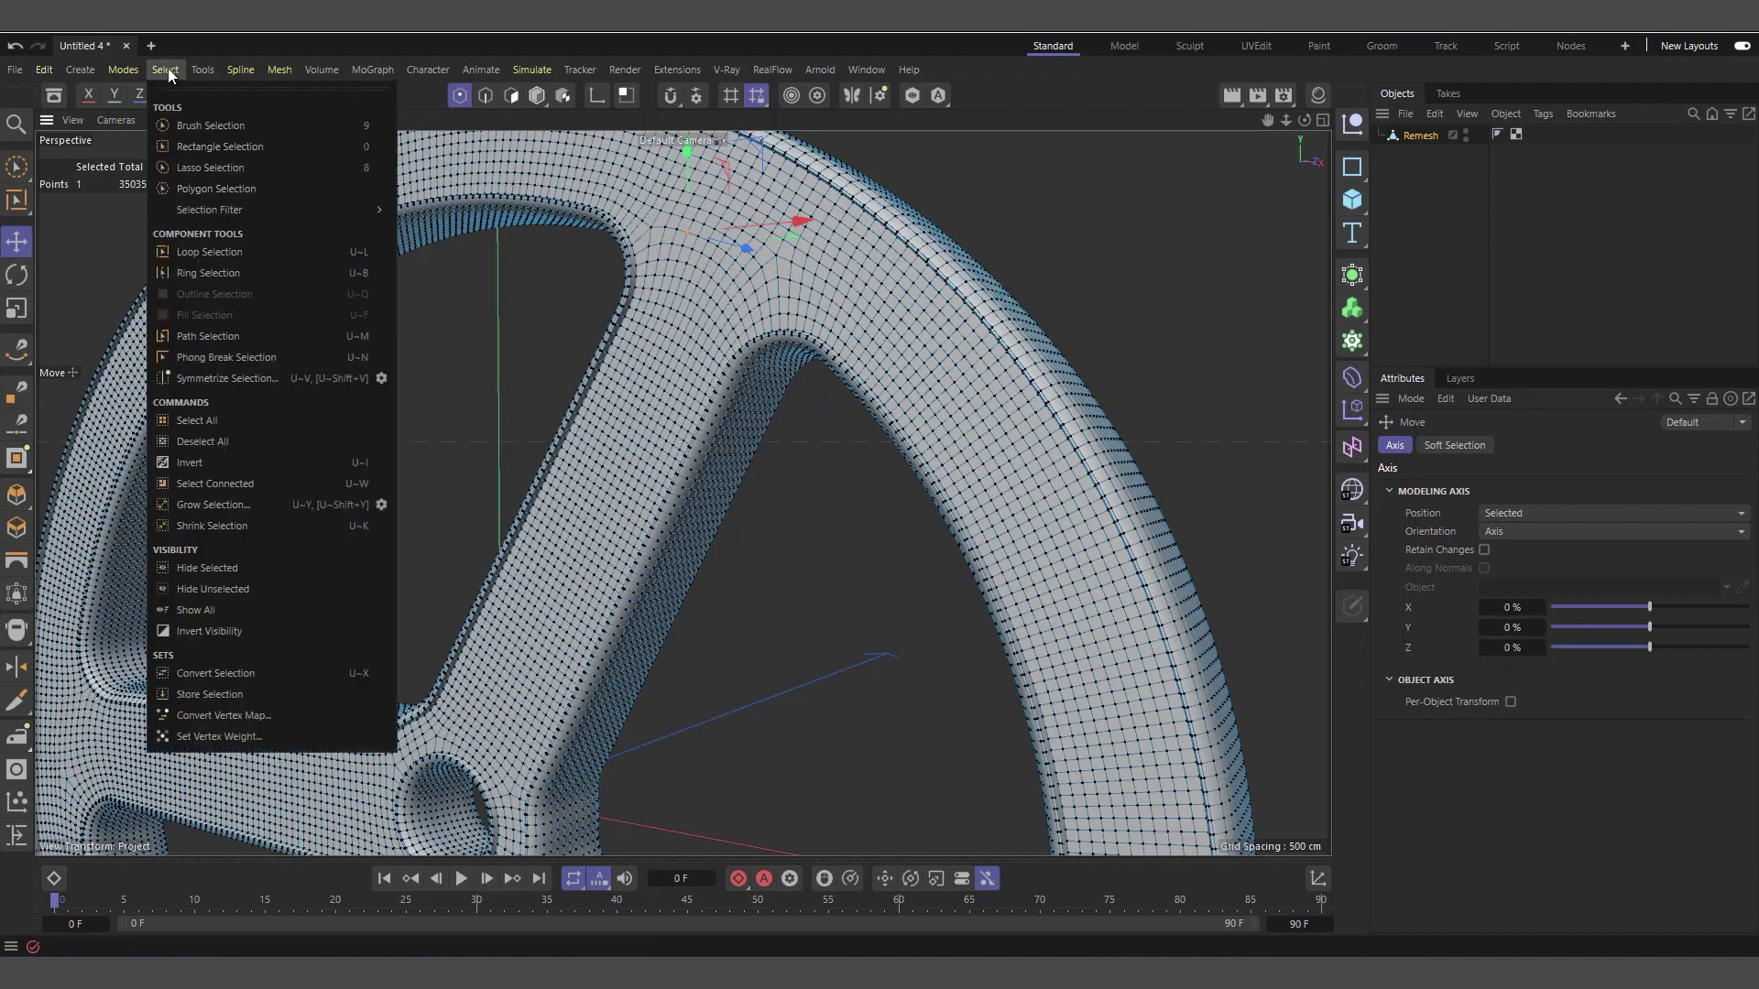
click(234, 740)
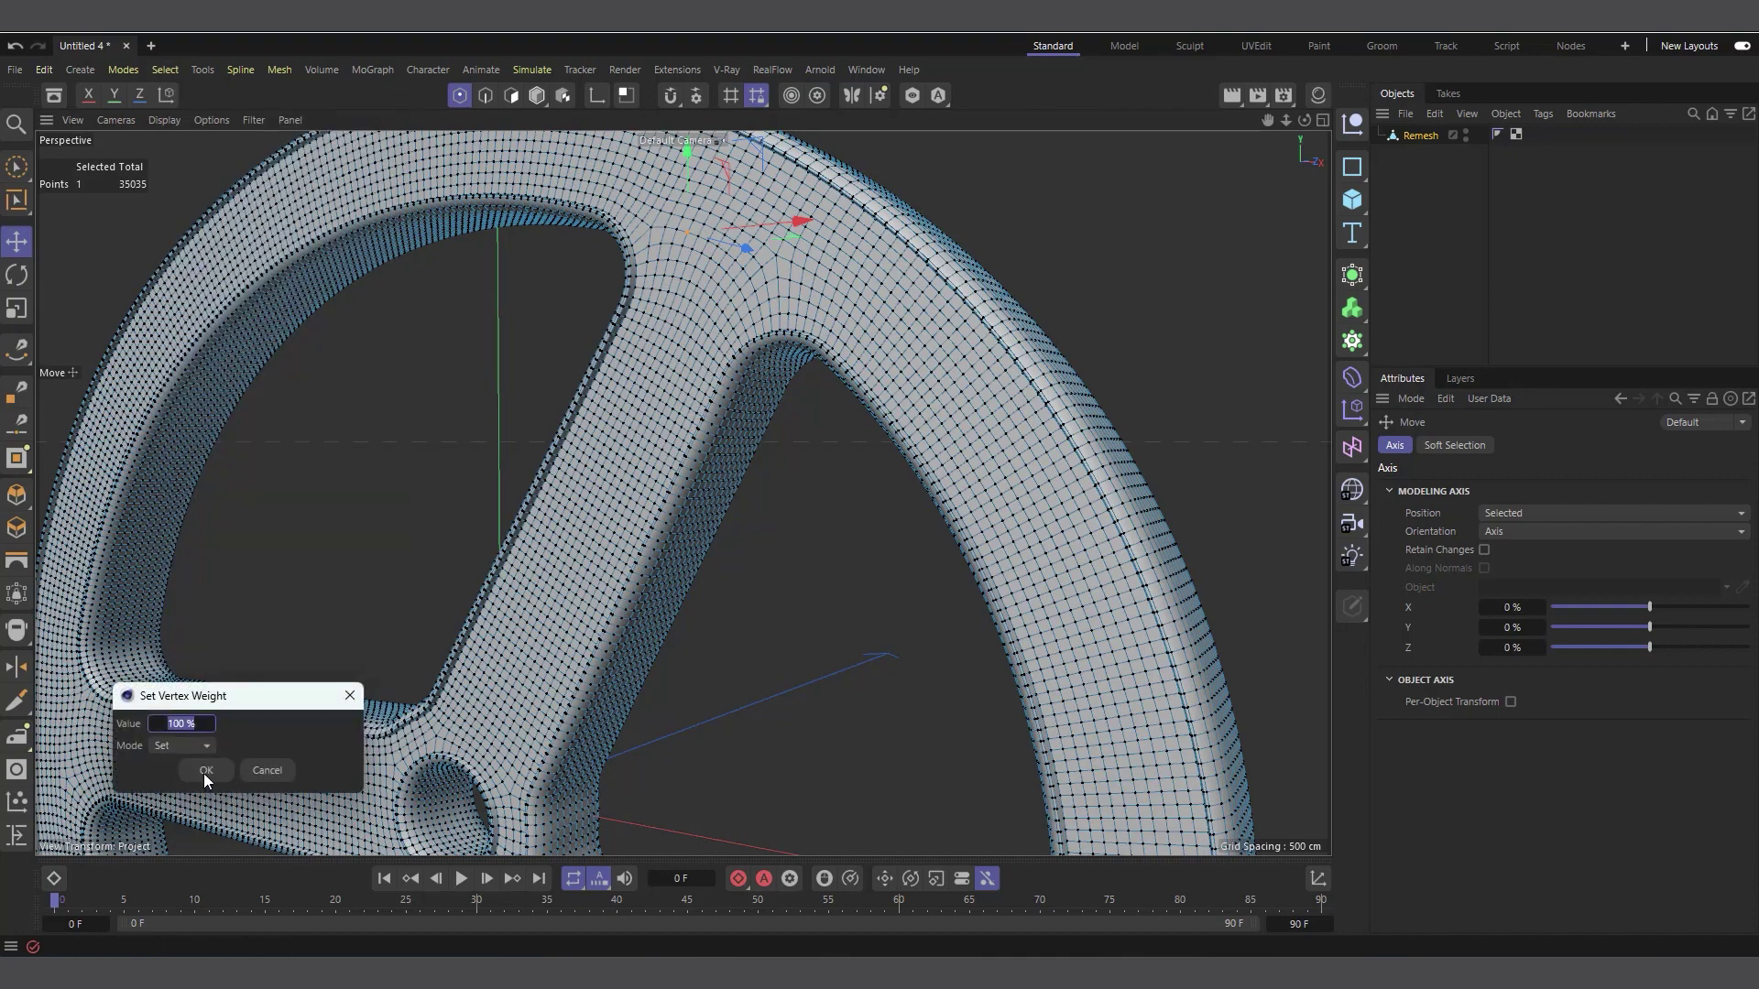
click(205, 771)
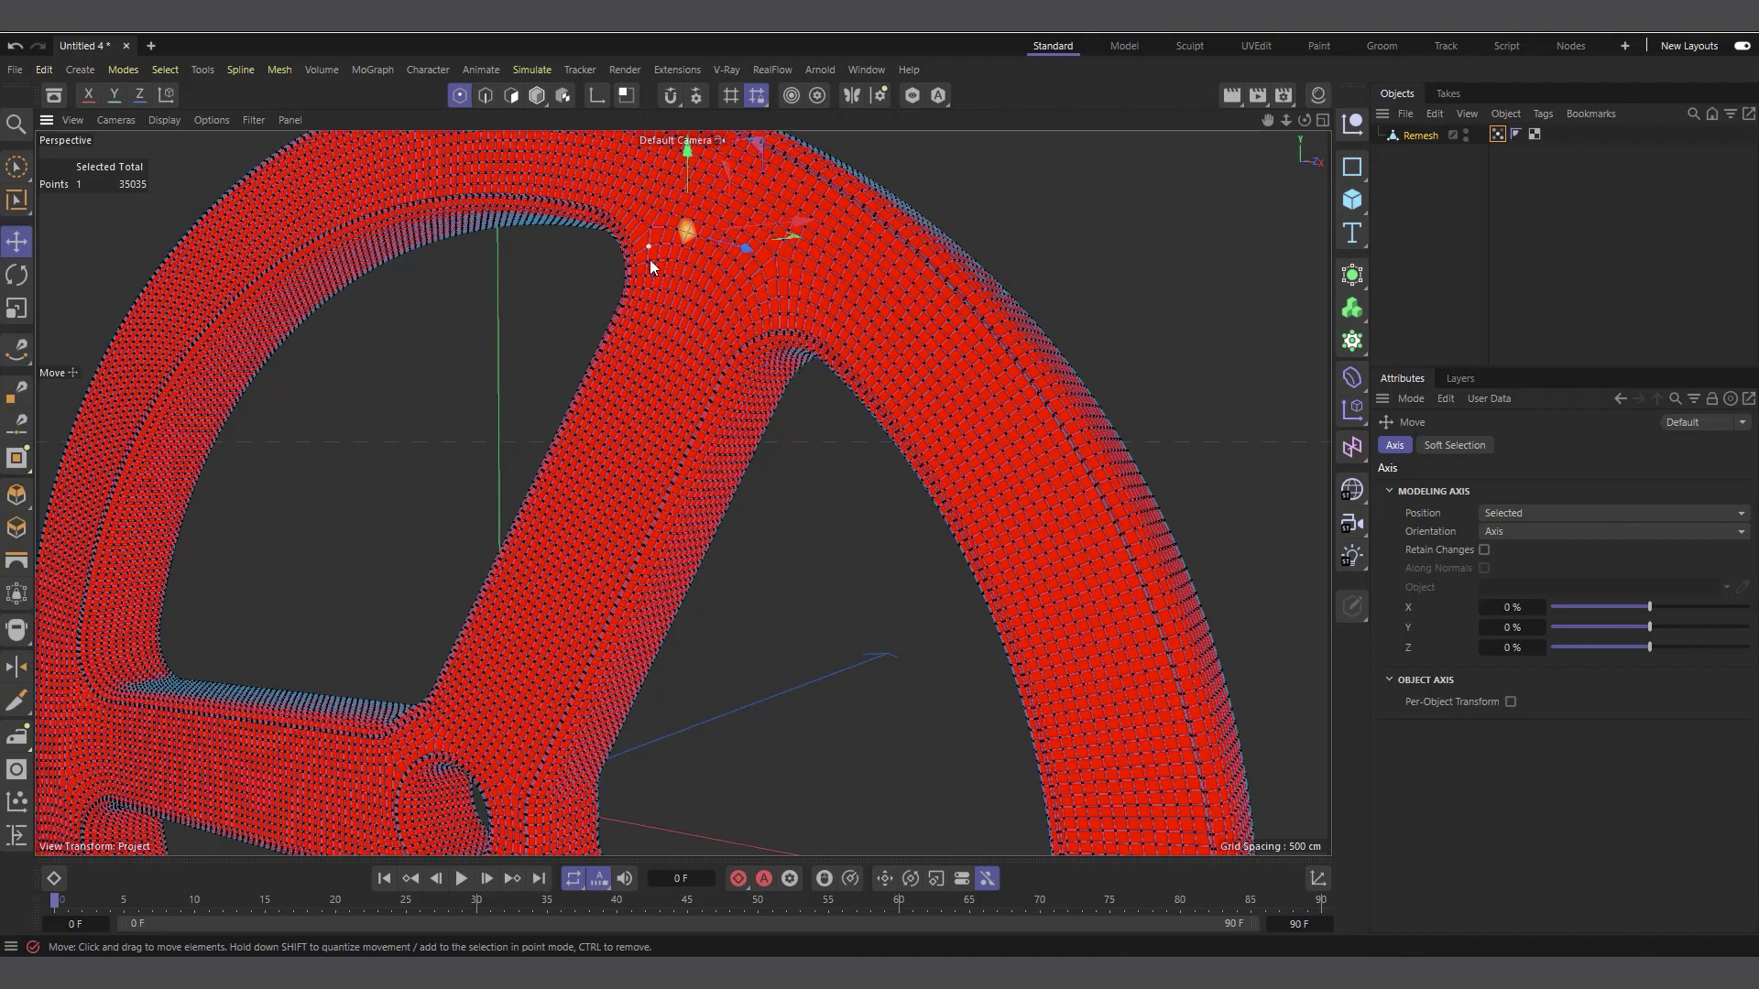
scroll(695, 234, up, 5)
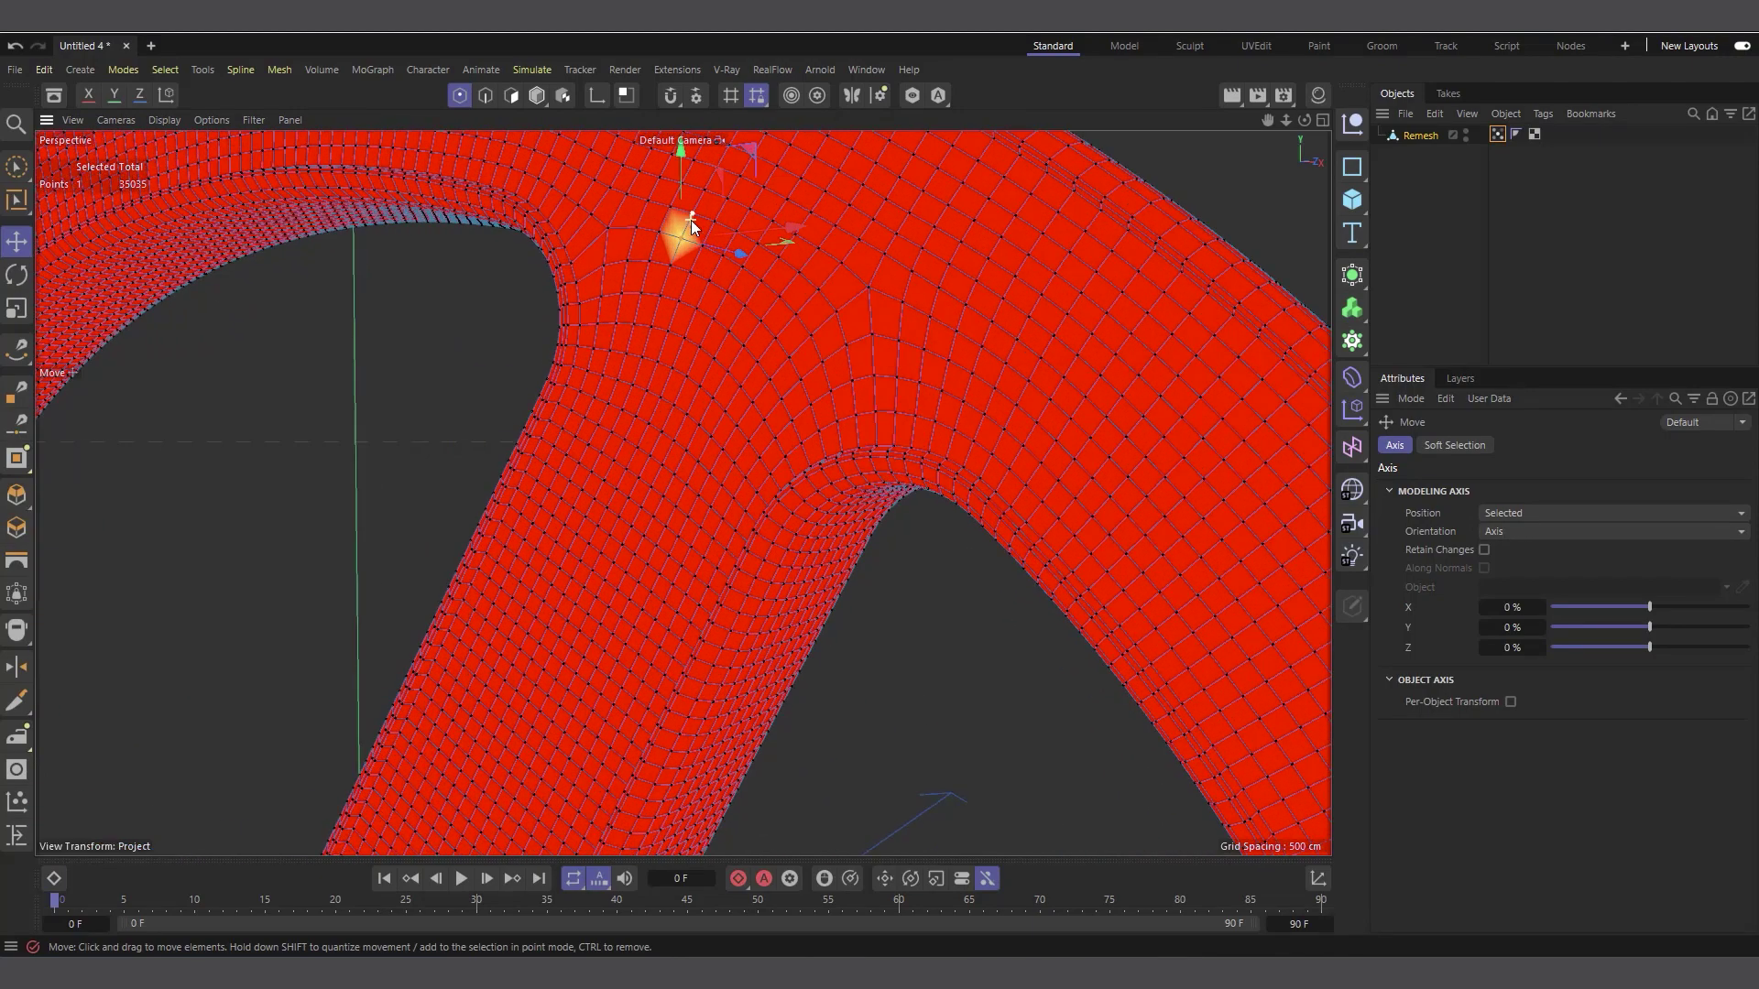
scroll(673, 258, down, 5)
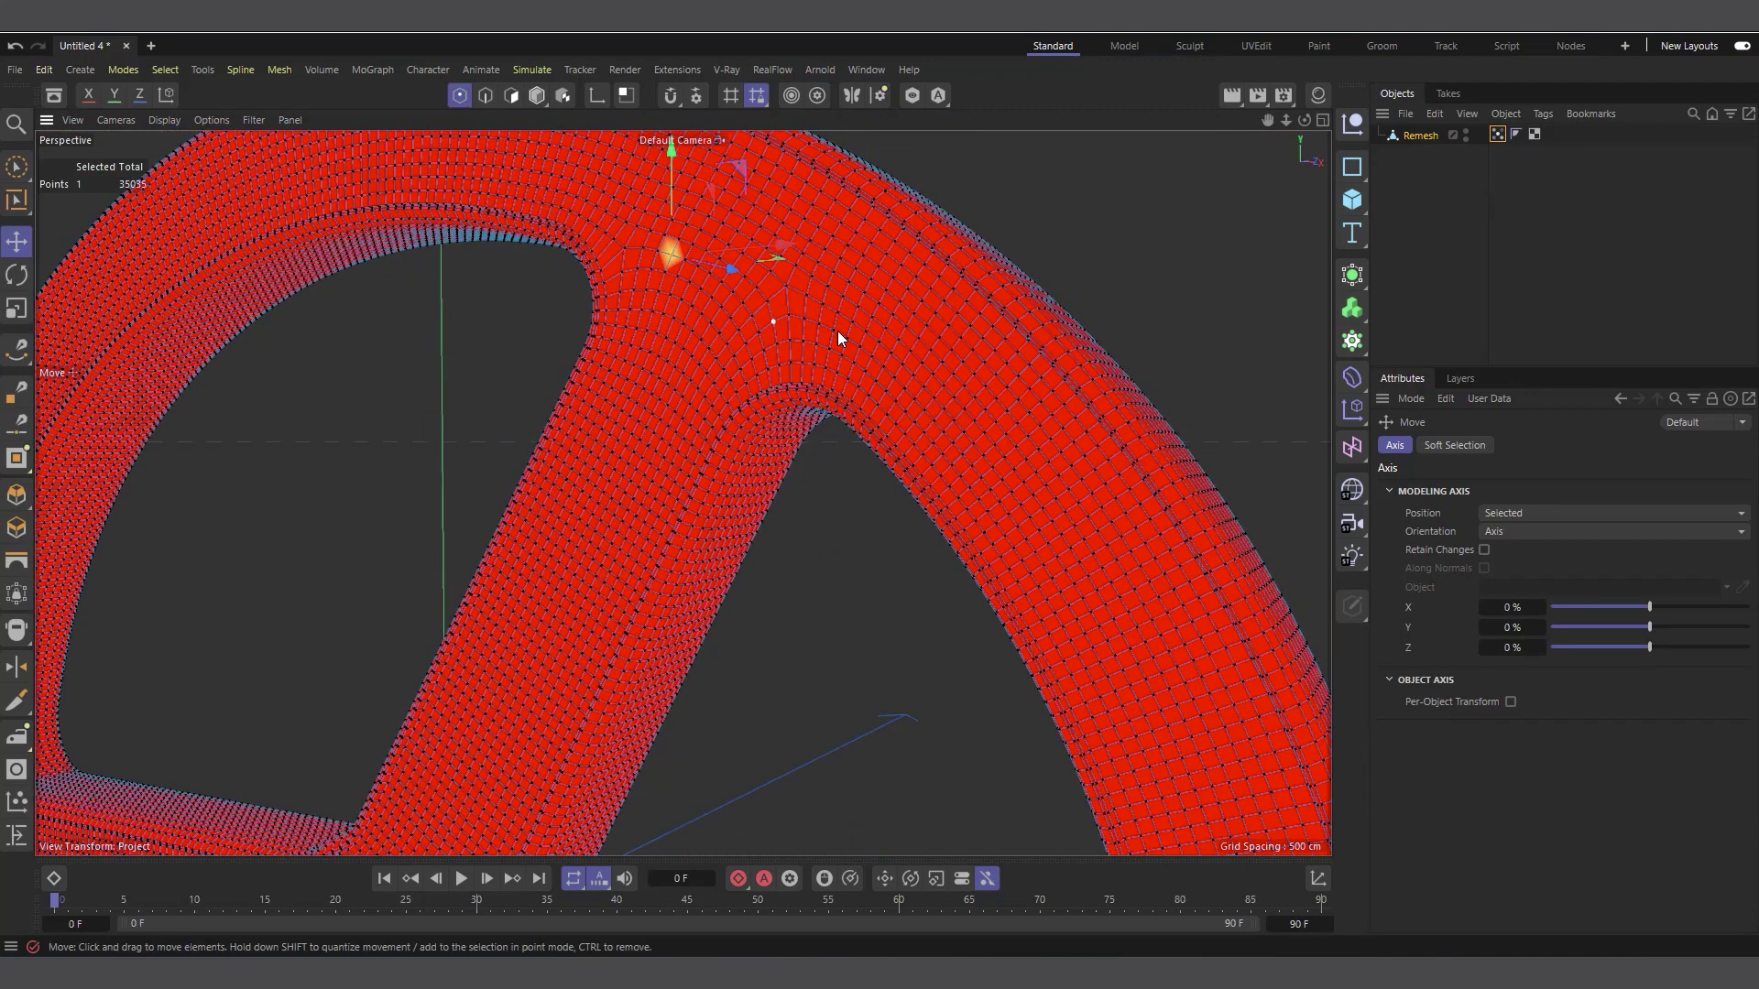
Enable Use Fields on the wheel's Vertex Map and delete the Freeze layer from its field list
click(1499, 136)
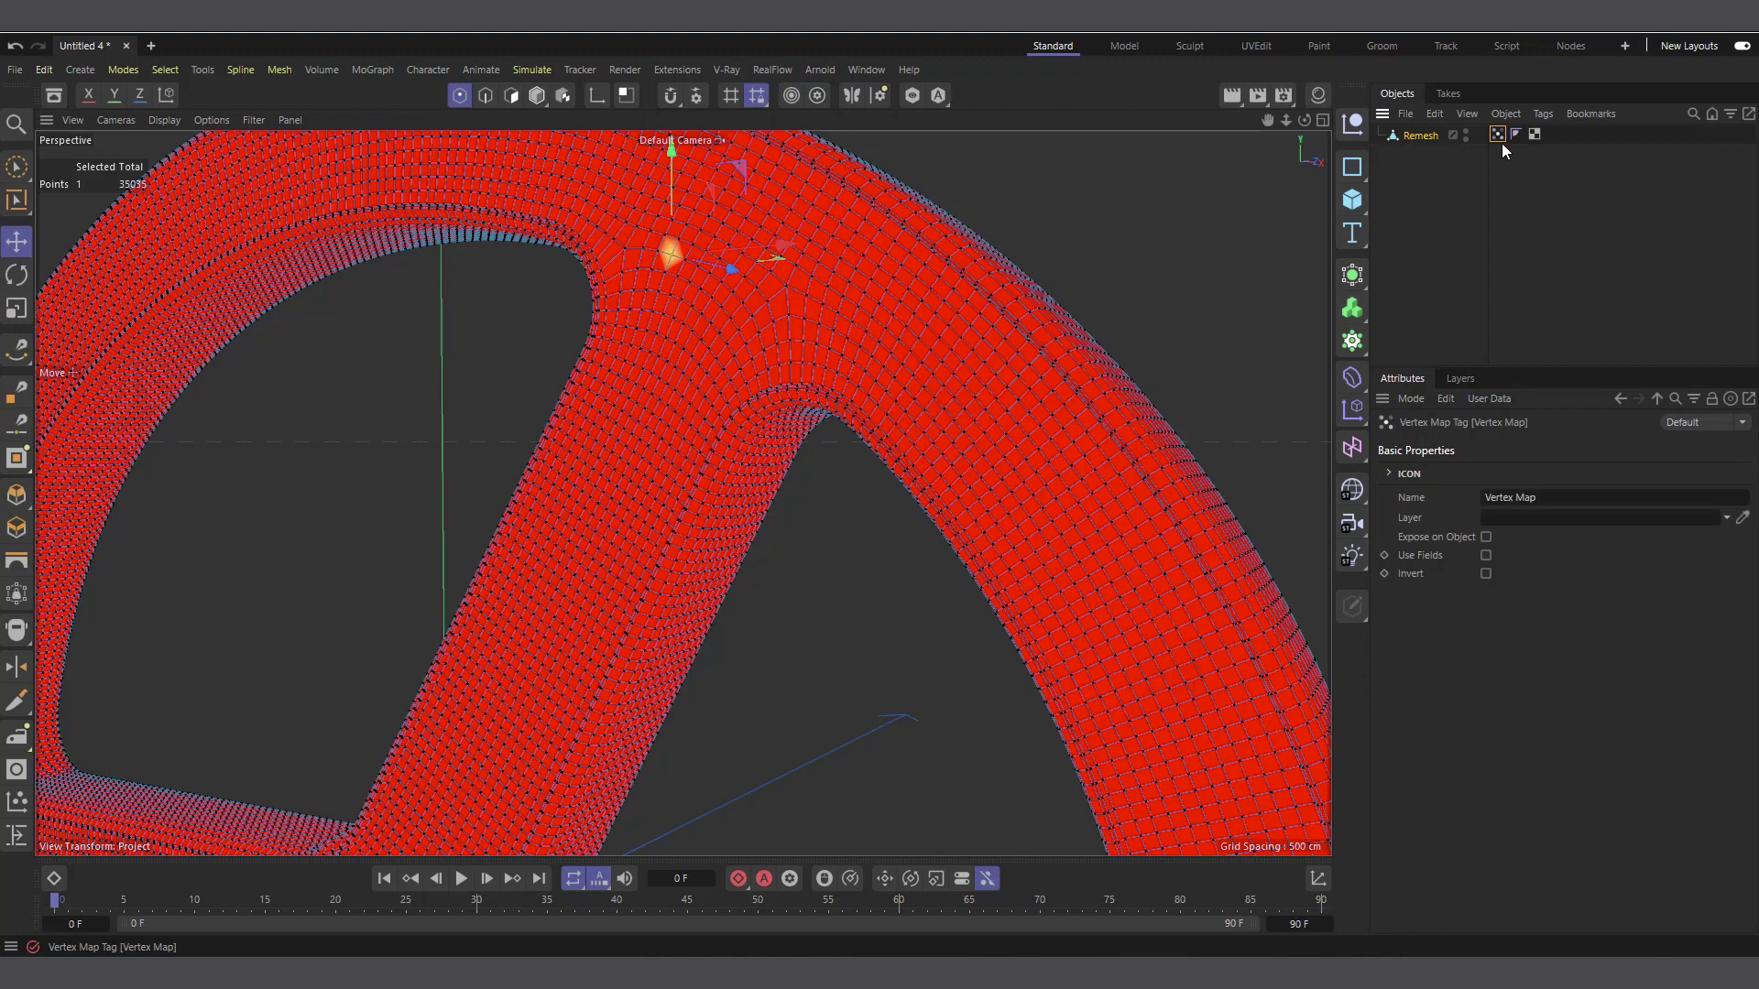
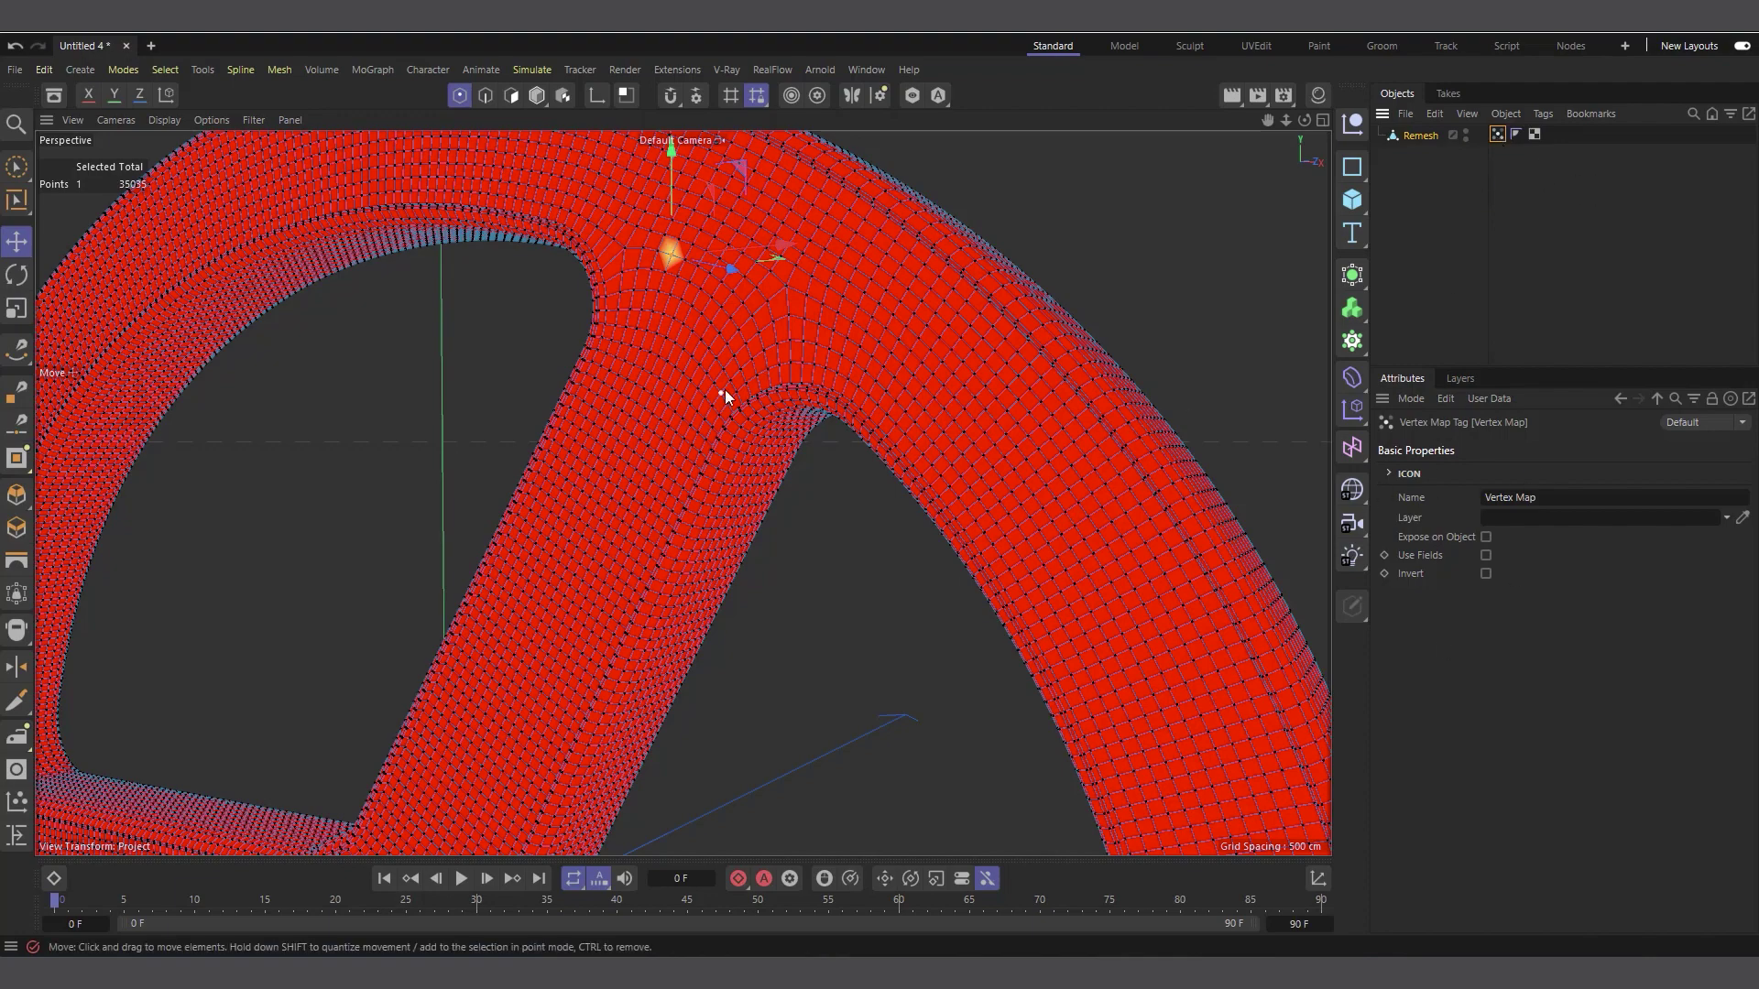
scroll(709, 390, down, 2)
scroll(709, 390, down, 1)
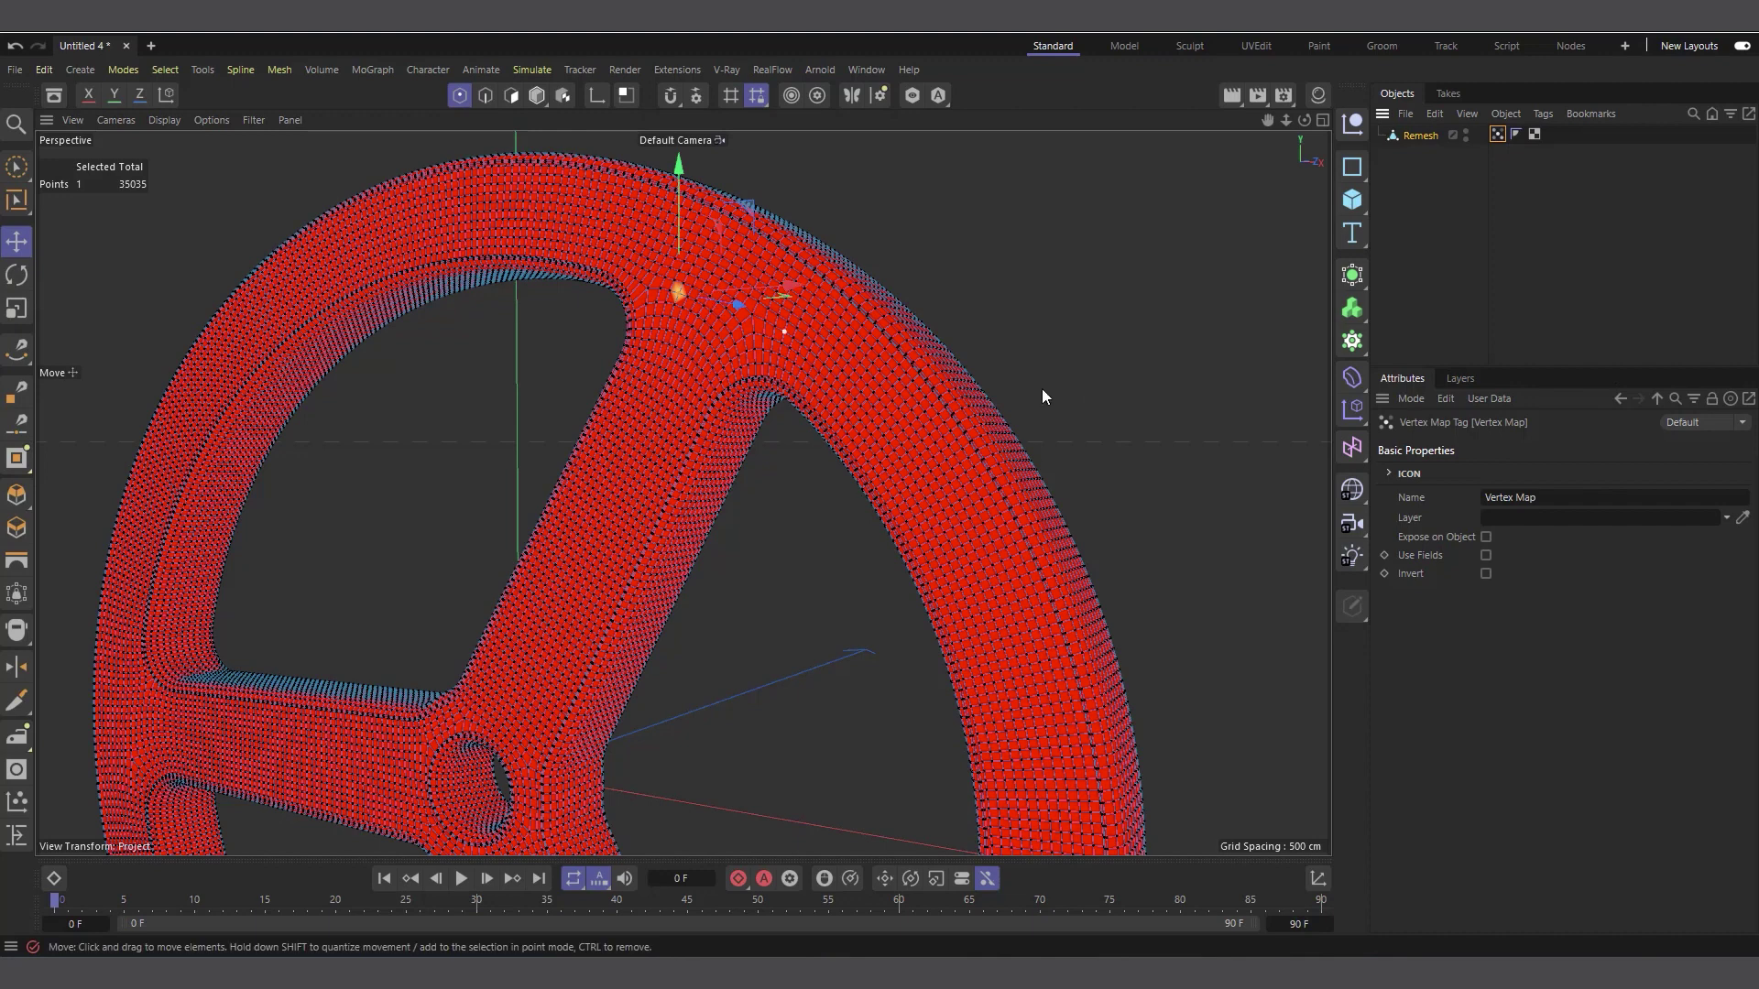
alt+drag(658, 273, 689, 496)
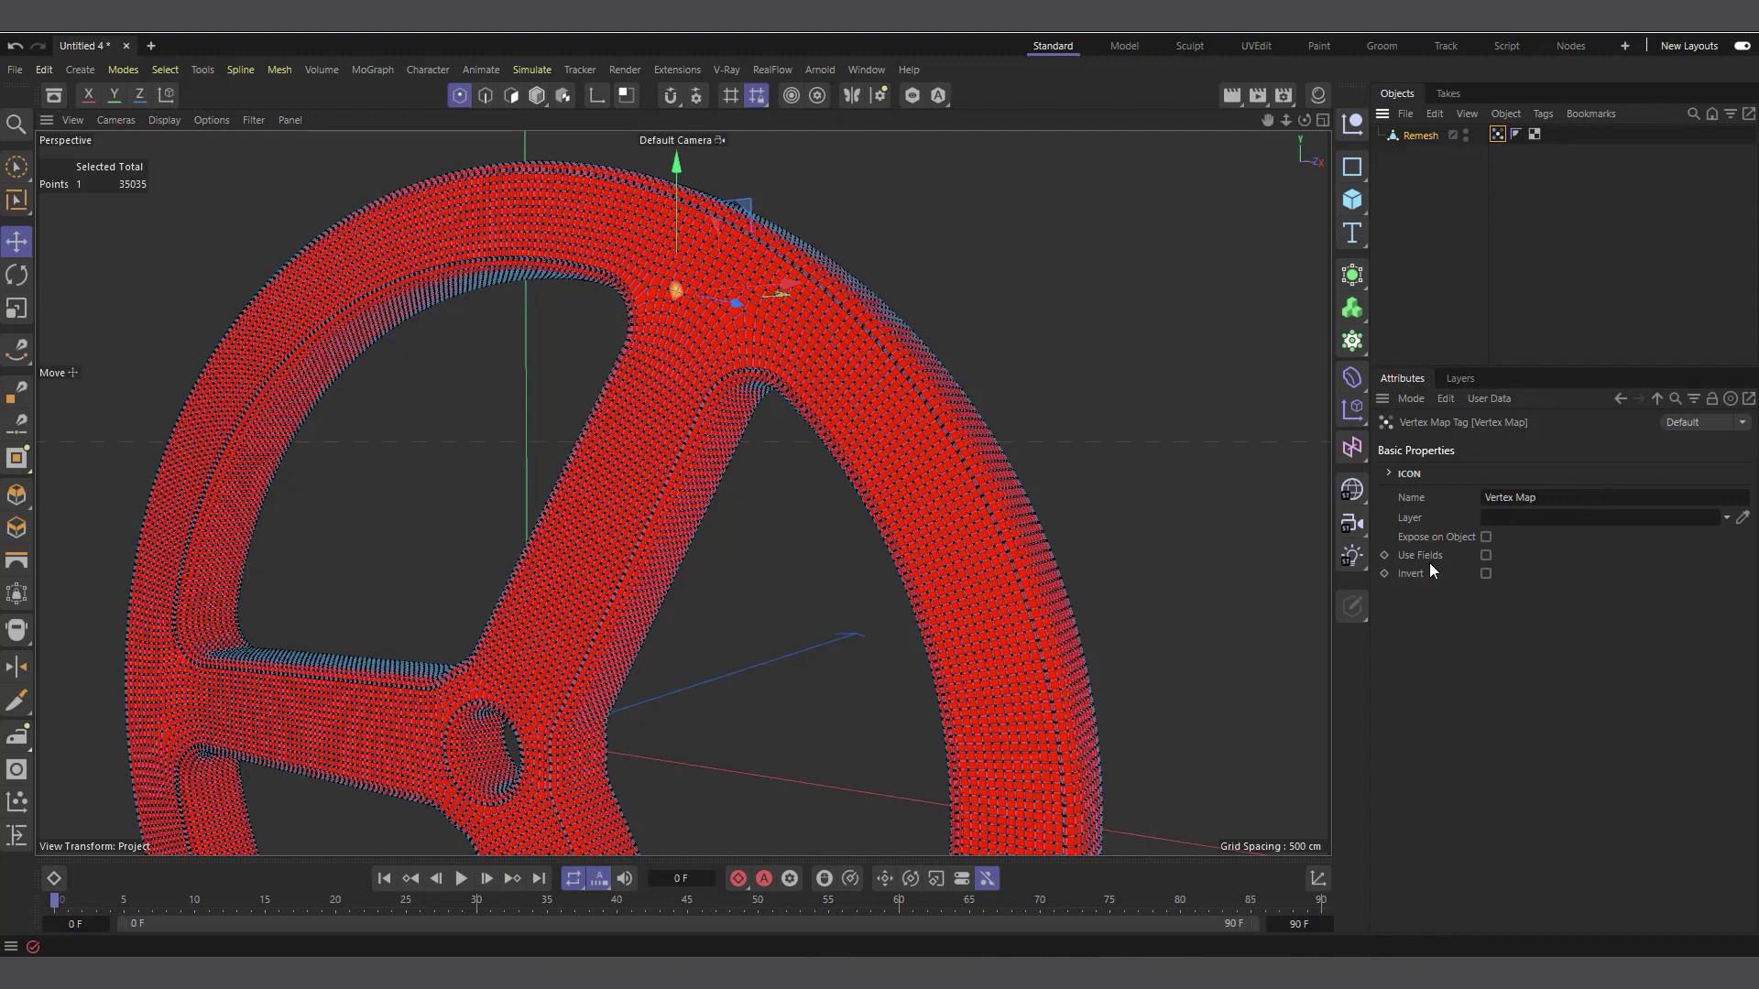
click(1486, 555)
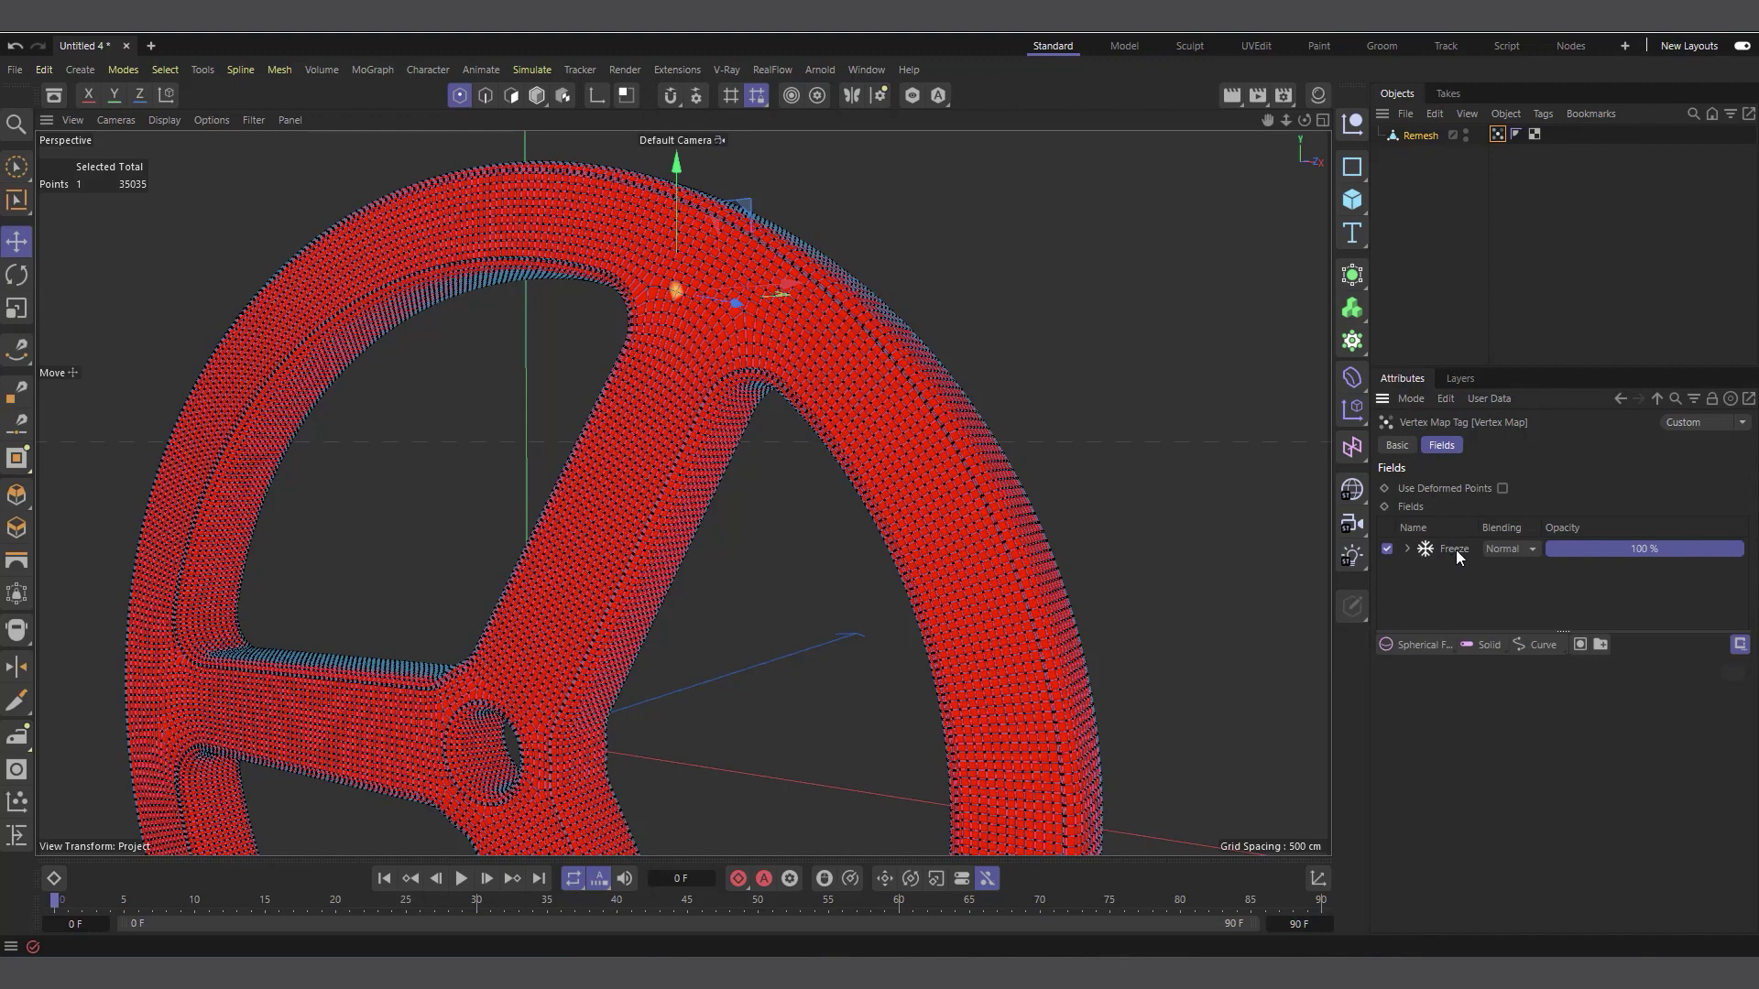
click(1457, 553)
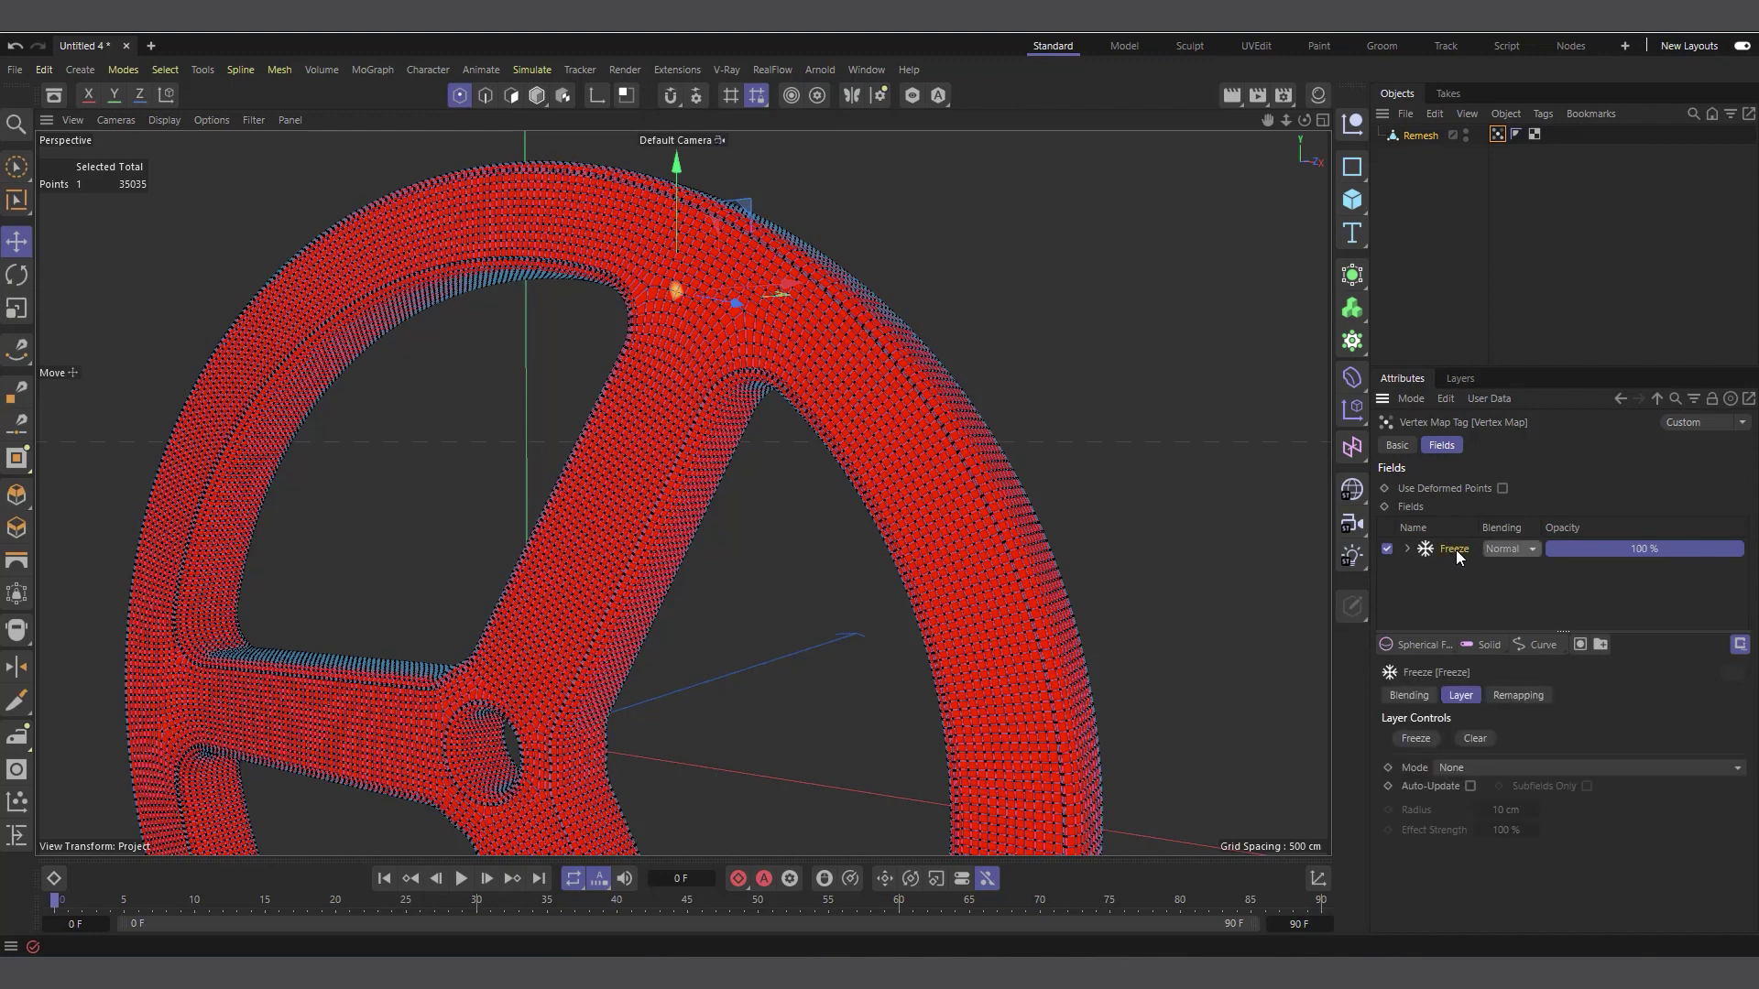
key(Delete)
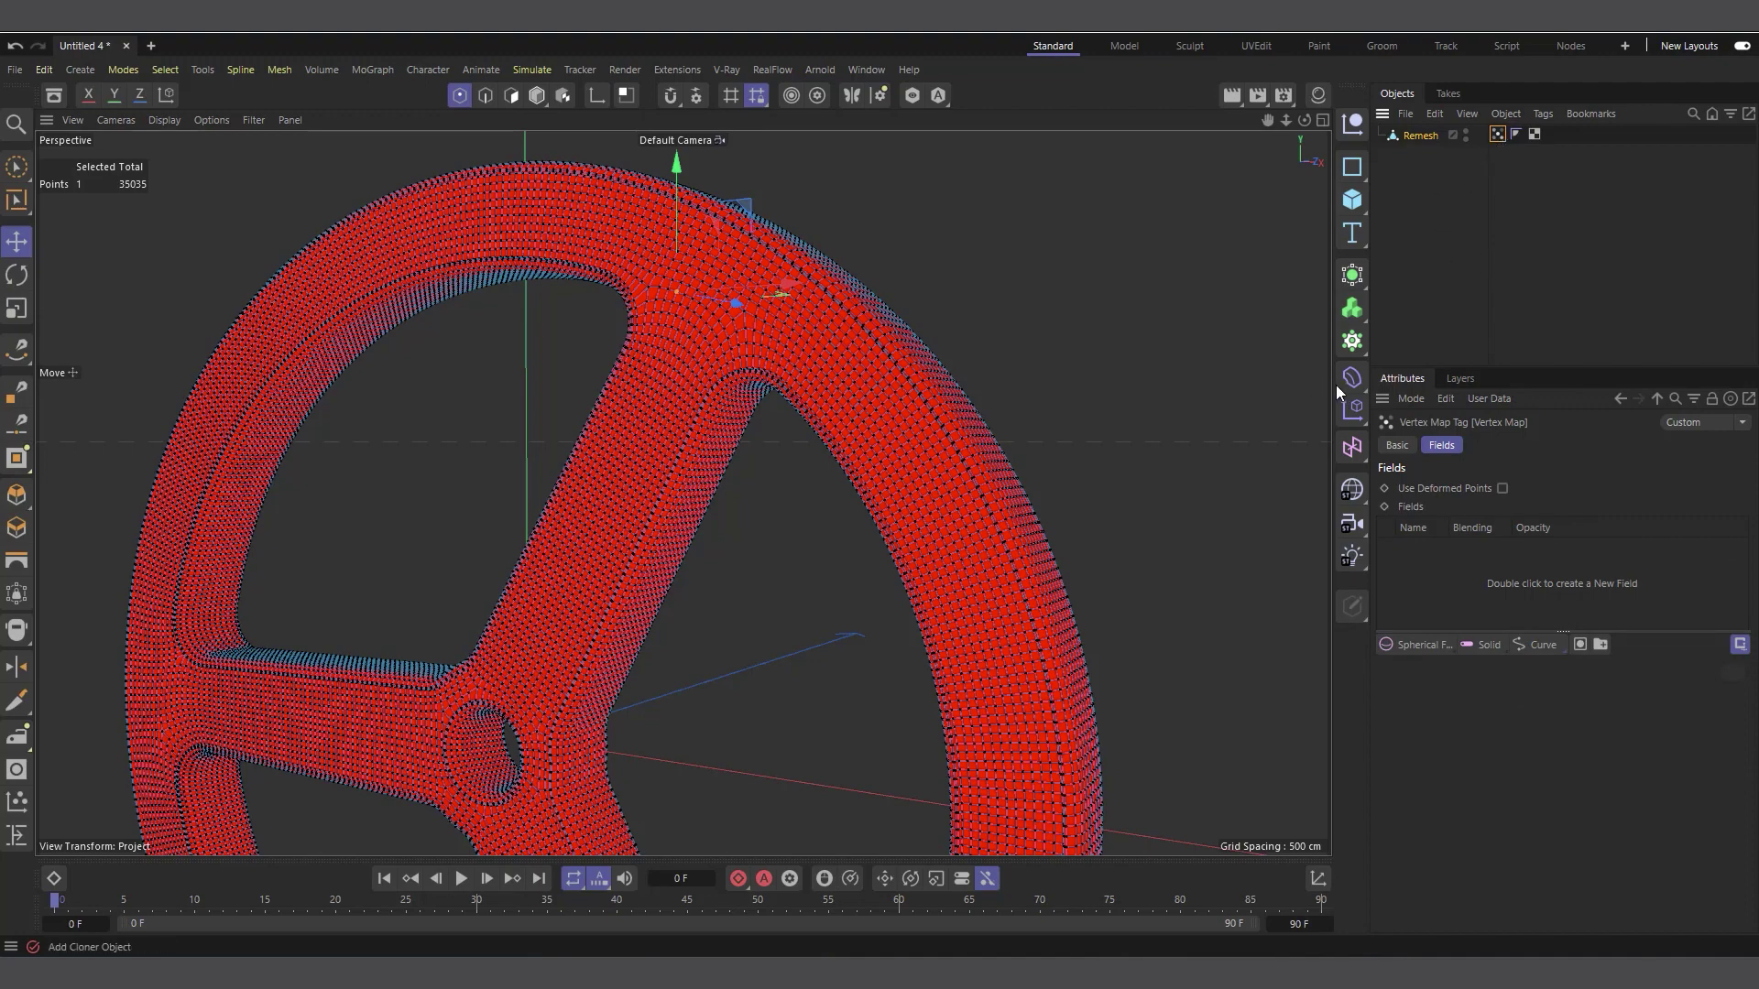
Add a Spherical Field to the wheel's Vertex Map
scroll(865, 333, down, 1)
scroll(865, 333, up, 2)
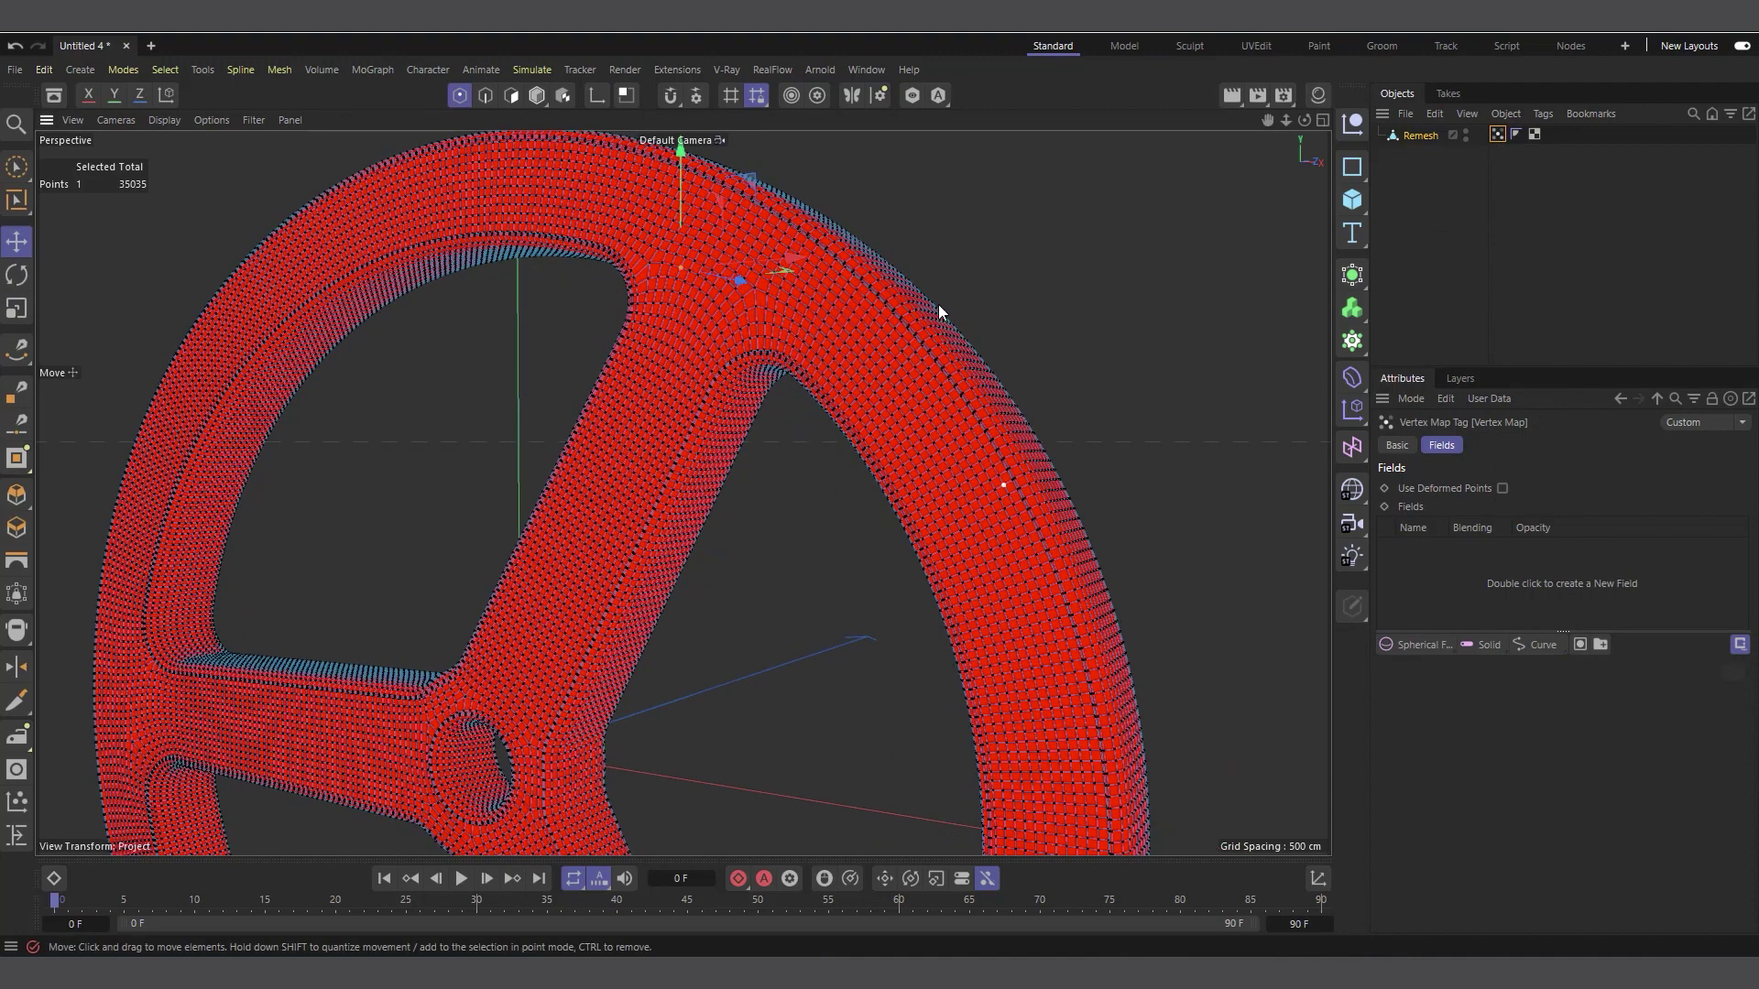
scroll(913, 458, down, 1)
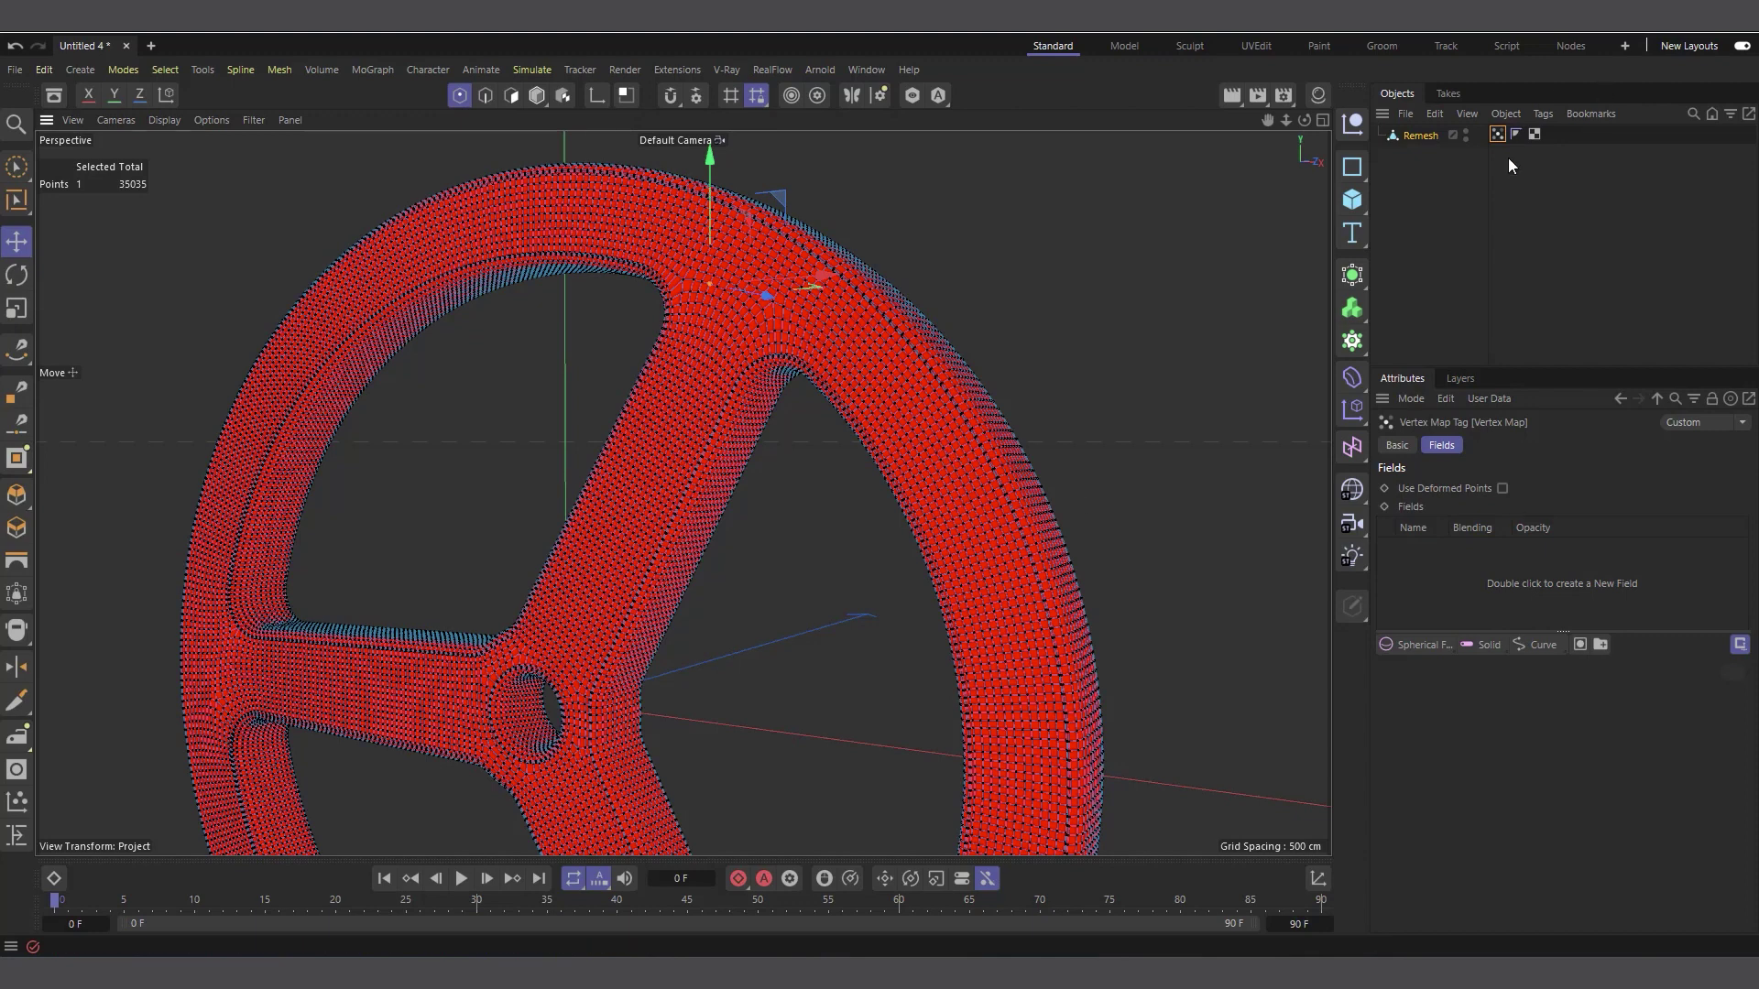
alt+drag(1008, 473, 794, 641)
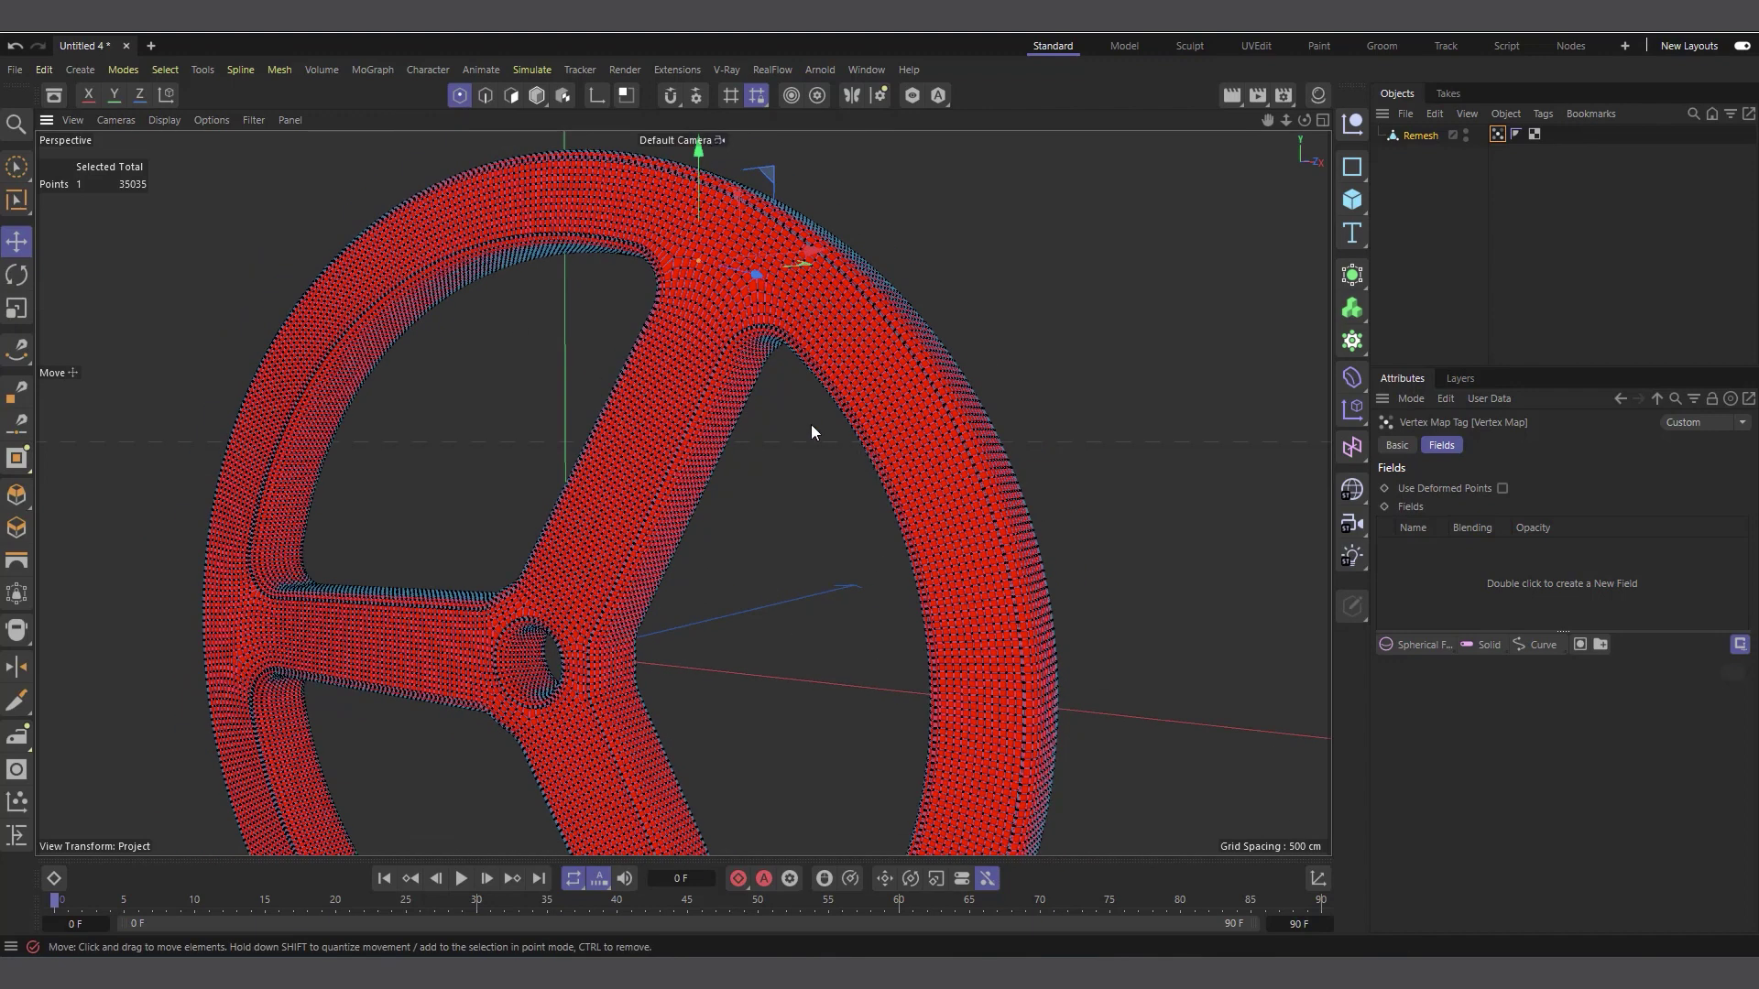
click(1409, 646)
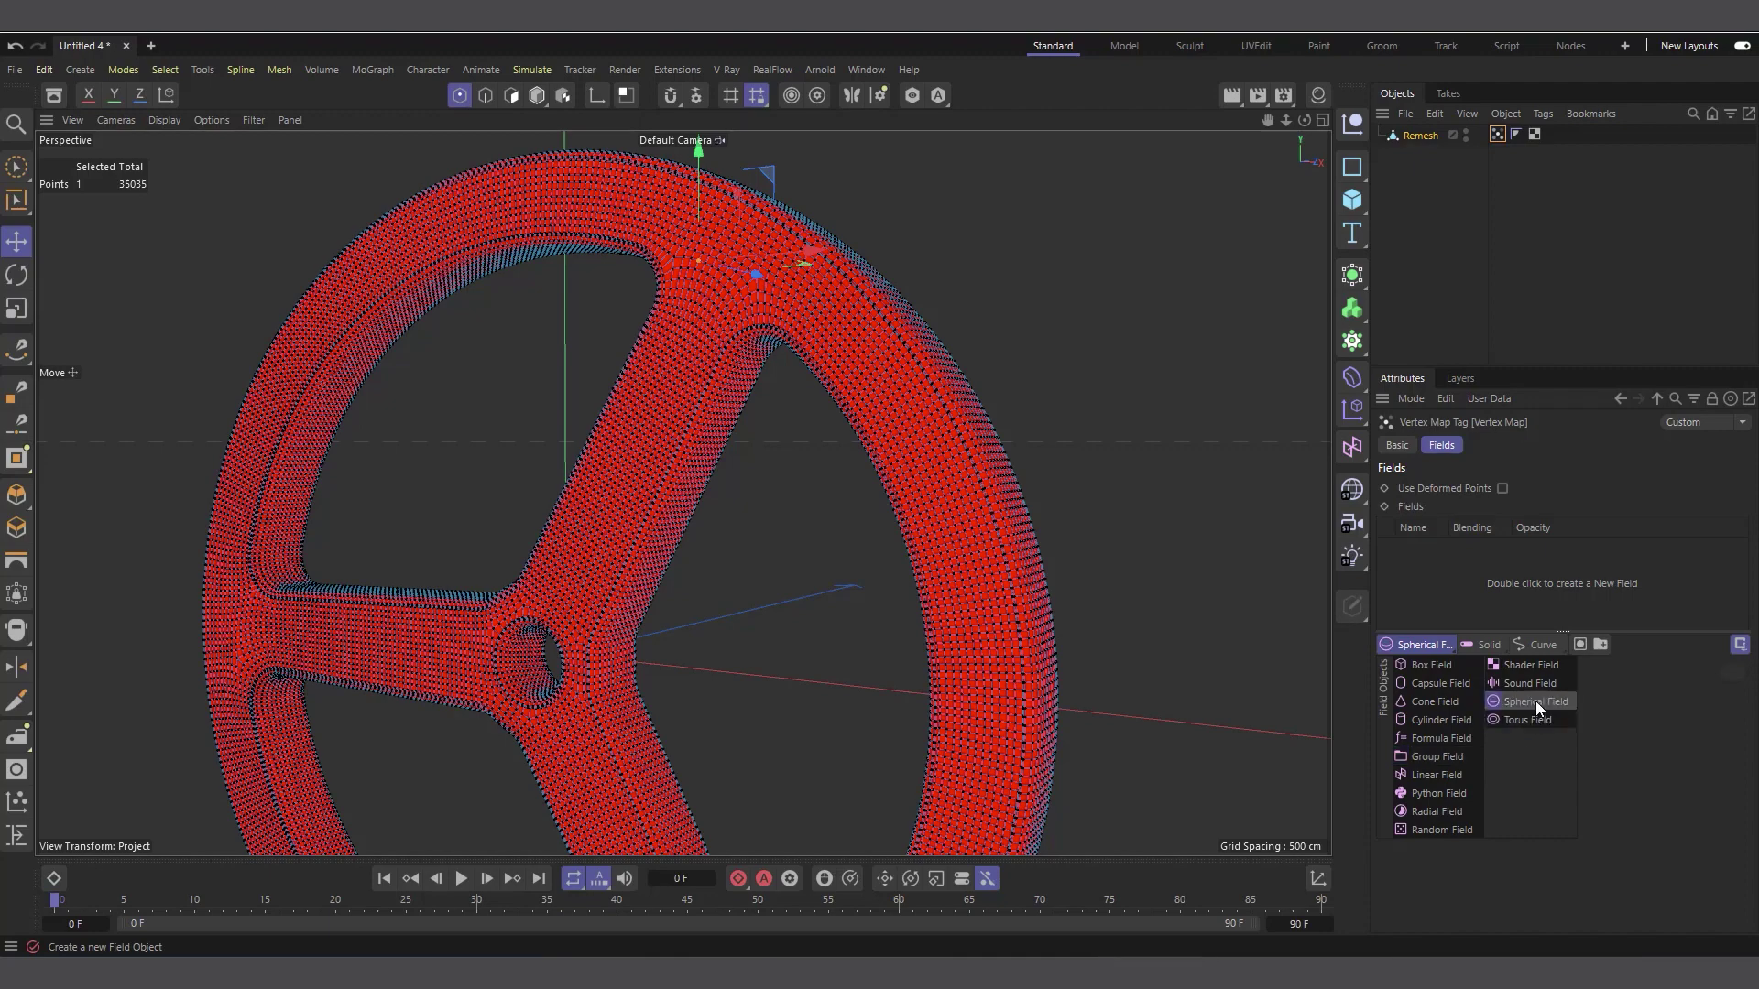
click(1536, 701)
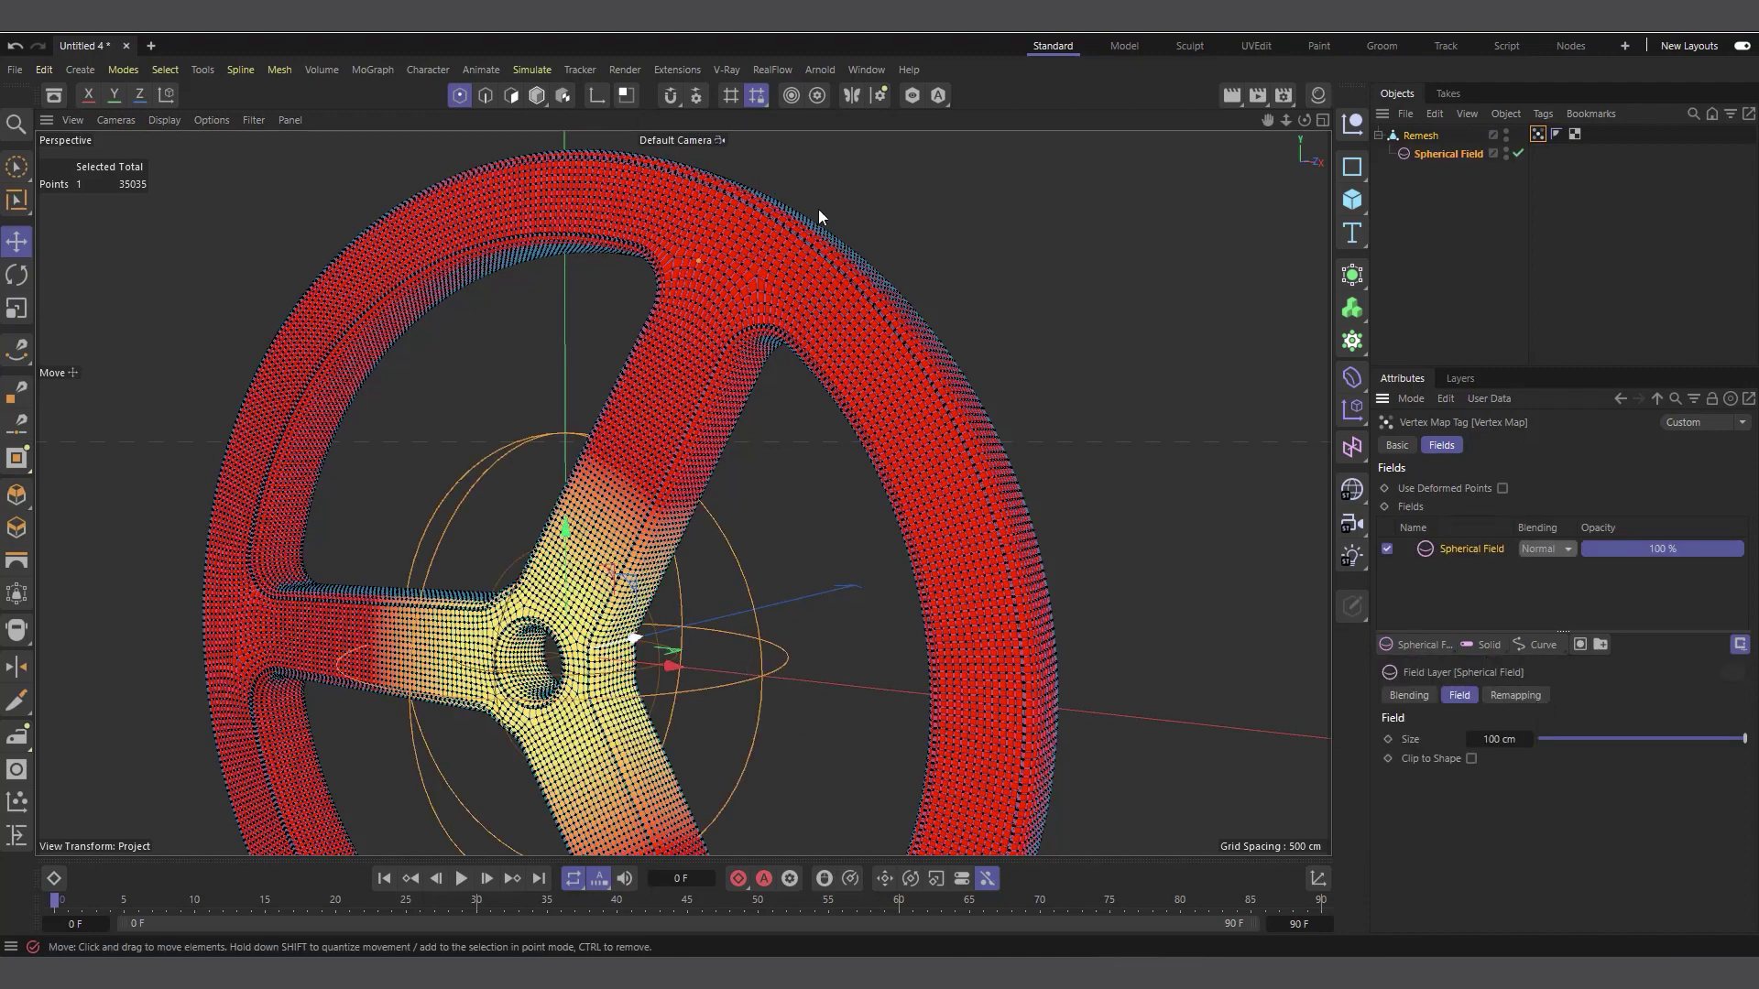
scroll(662, 383, down, 6)
drag(1303, 120, 1364, 122)
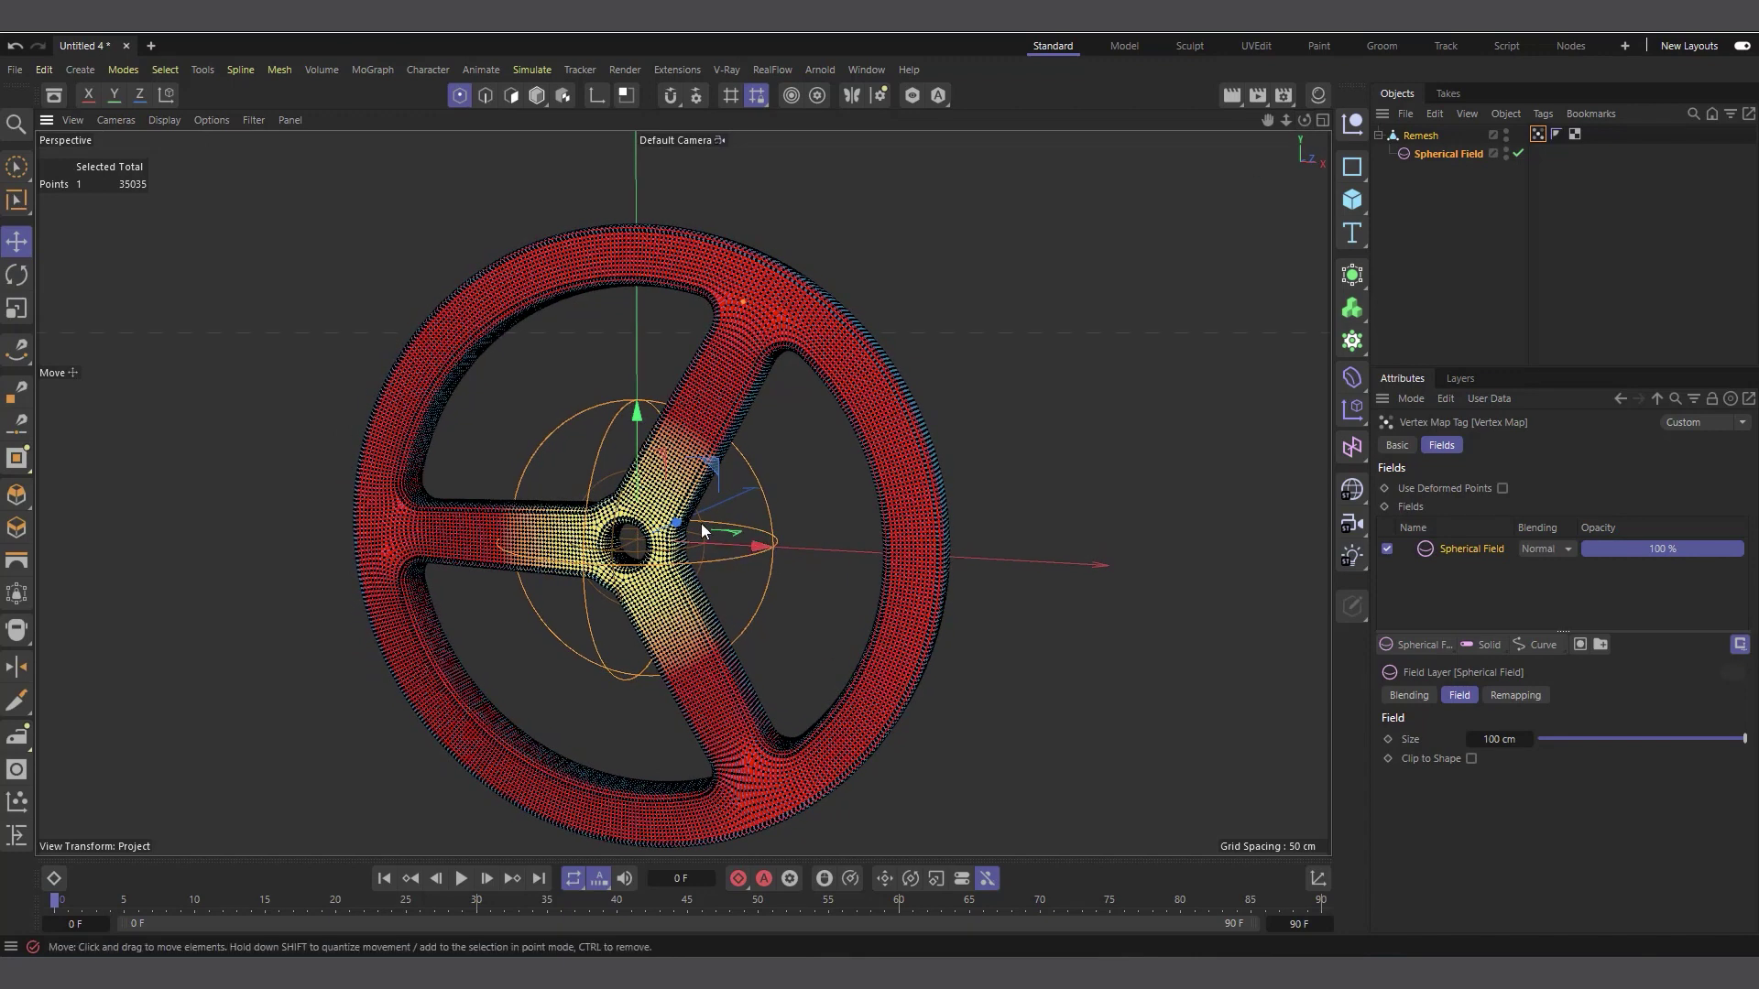
Move the Spherical Field along its X axis so it overlaps the outer rim between the two angled spokes
scroll(702, 524, up, 3)
drag(735, 551, 1169, 583)
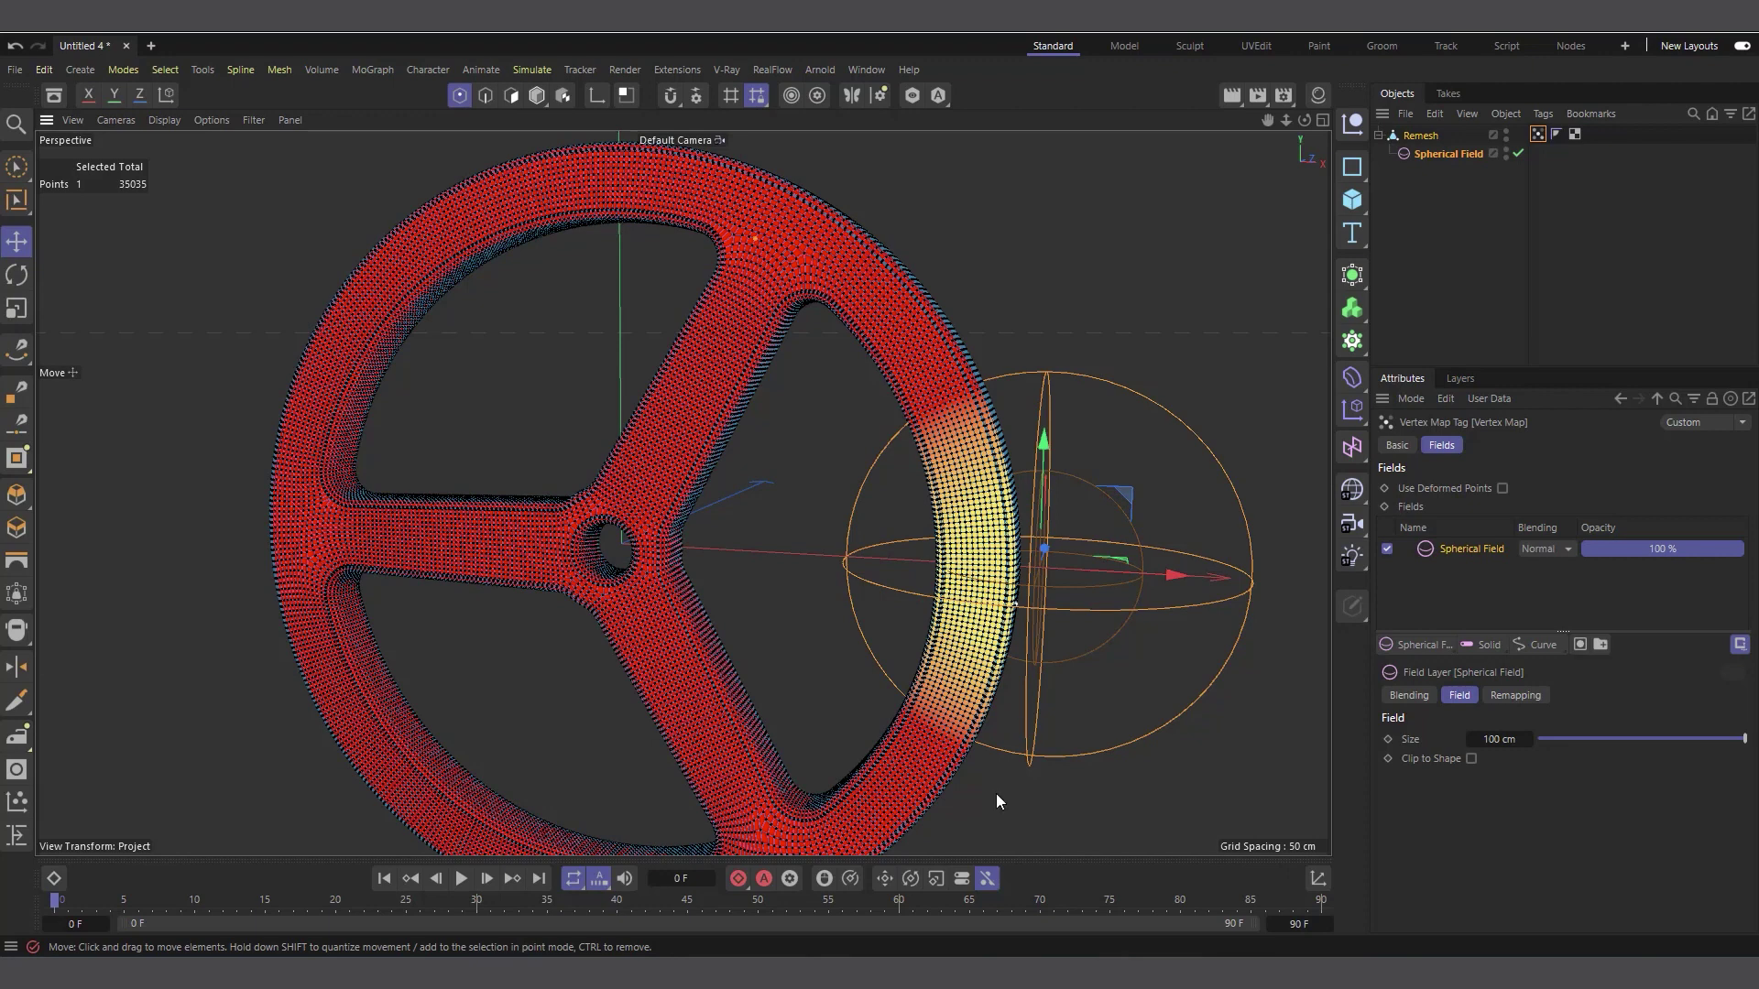
mouse_move(1161, 581)
mouse_down()
mouse_move(1204, 574)
mouse_move(1179, 574)
mouse_up()
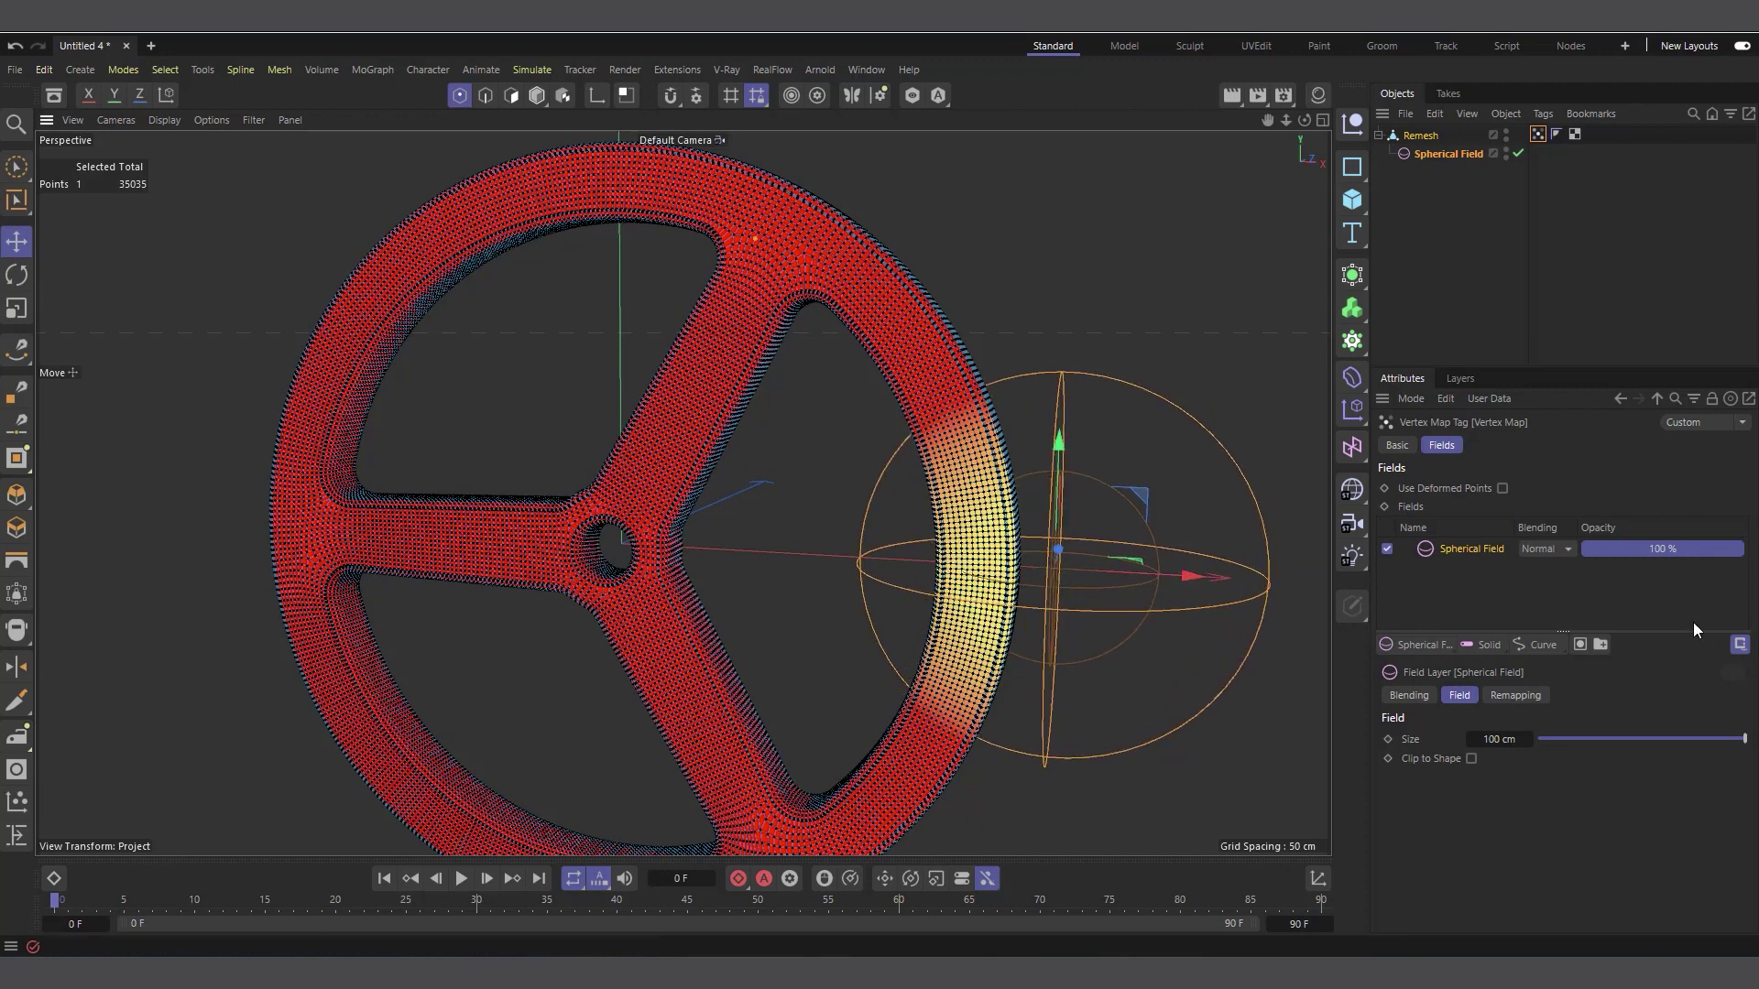
Add a Freeze modifier layer to the Vertex Map's field list and place it below the Spherical Field
click(1478, 582)
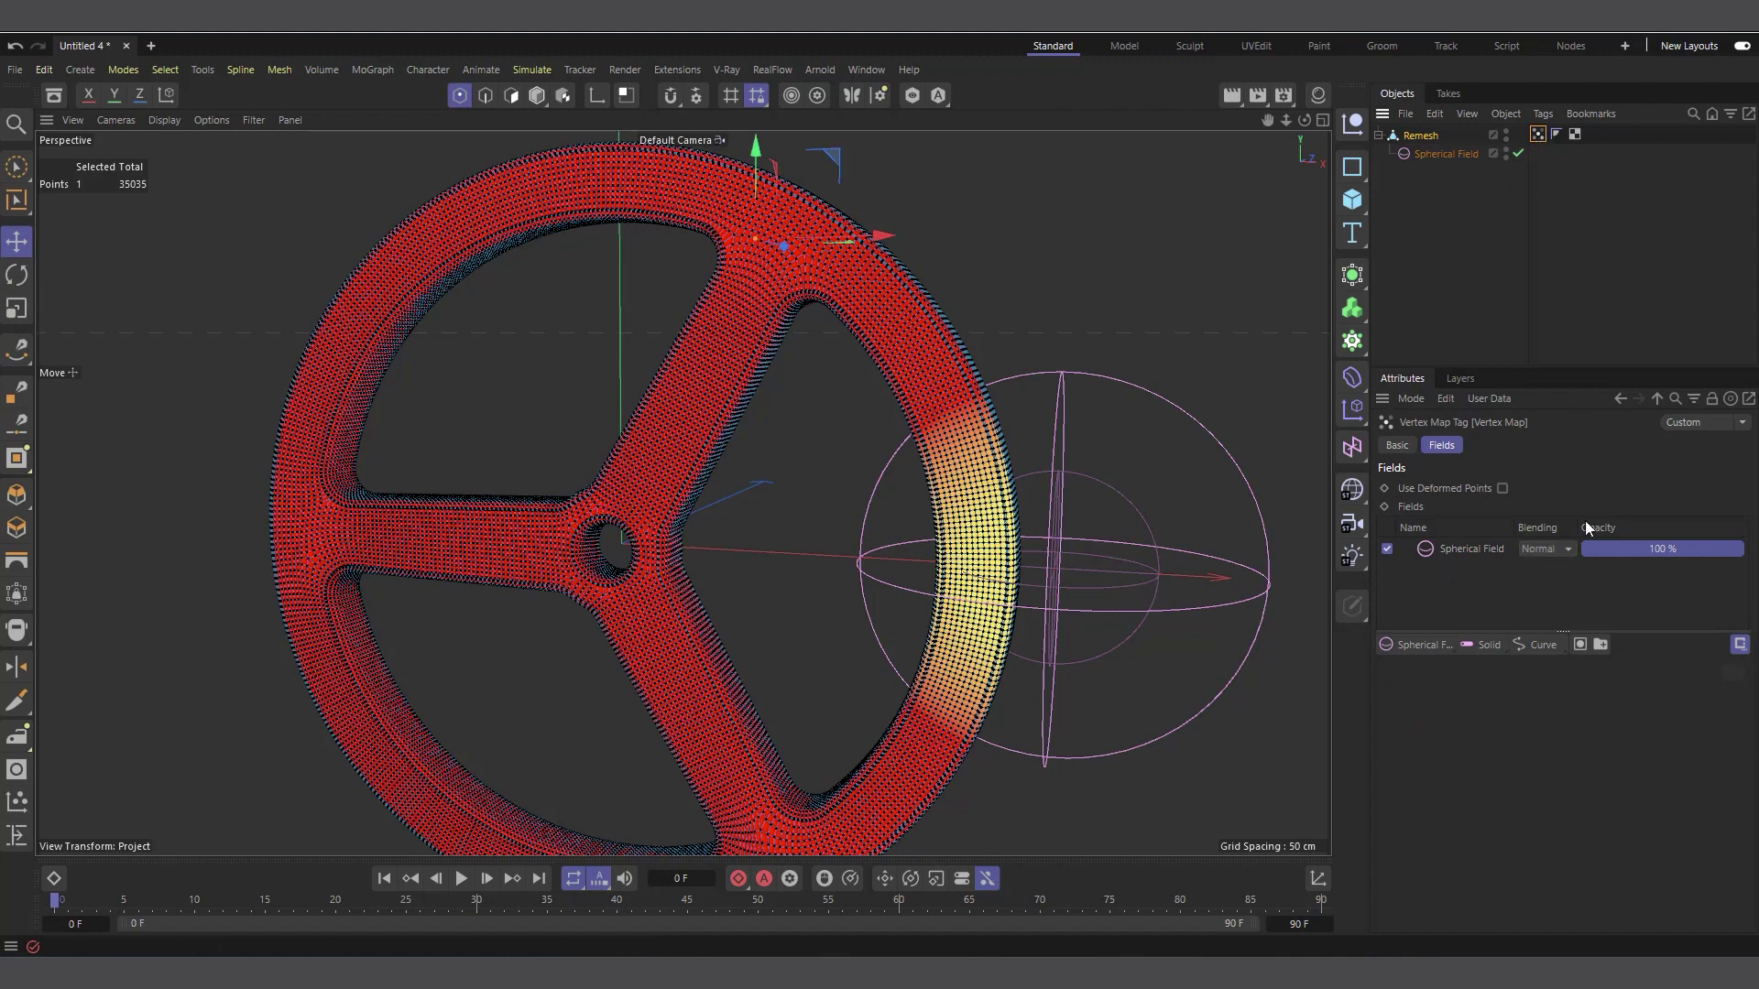
click(1537, 646)
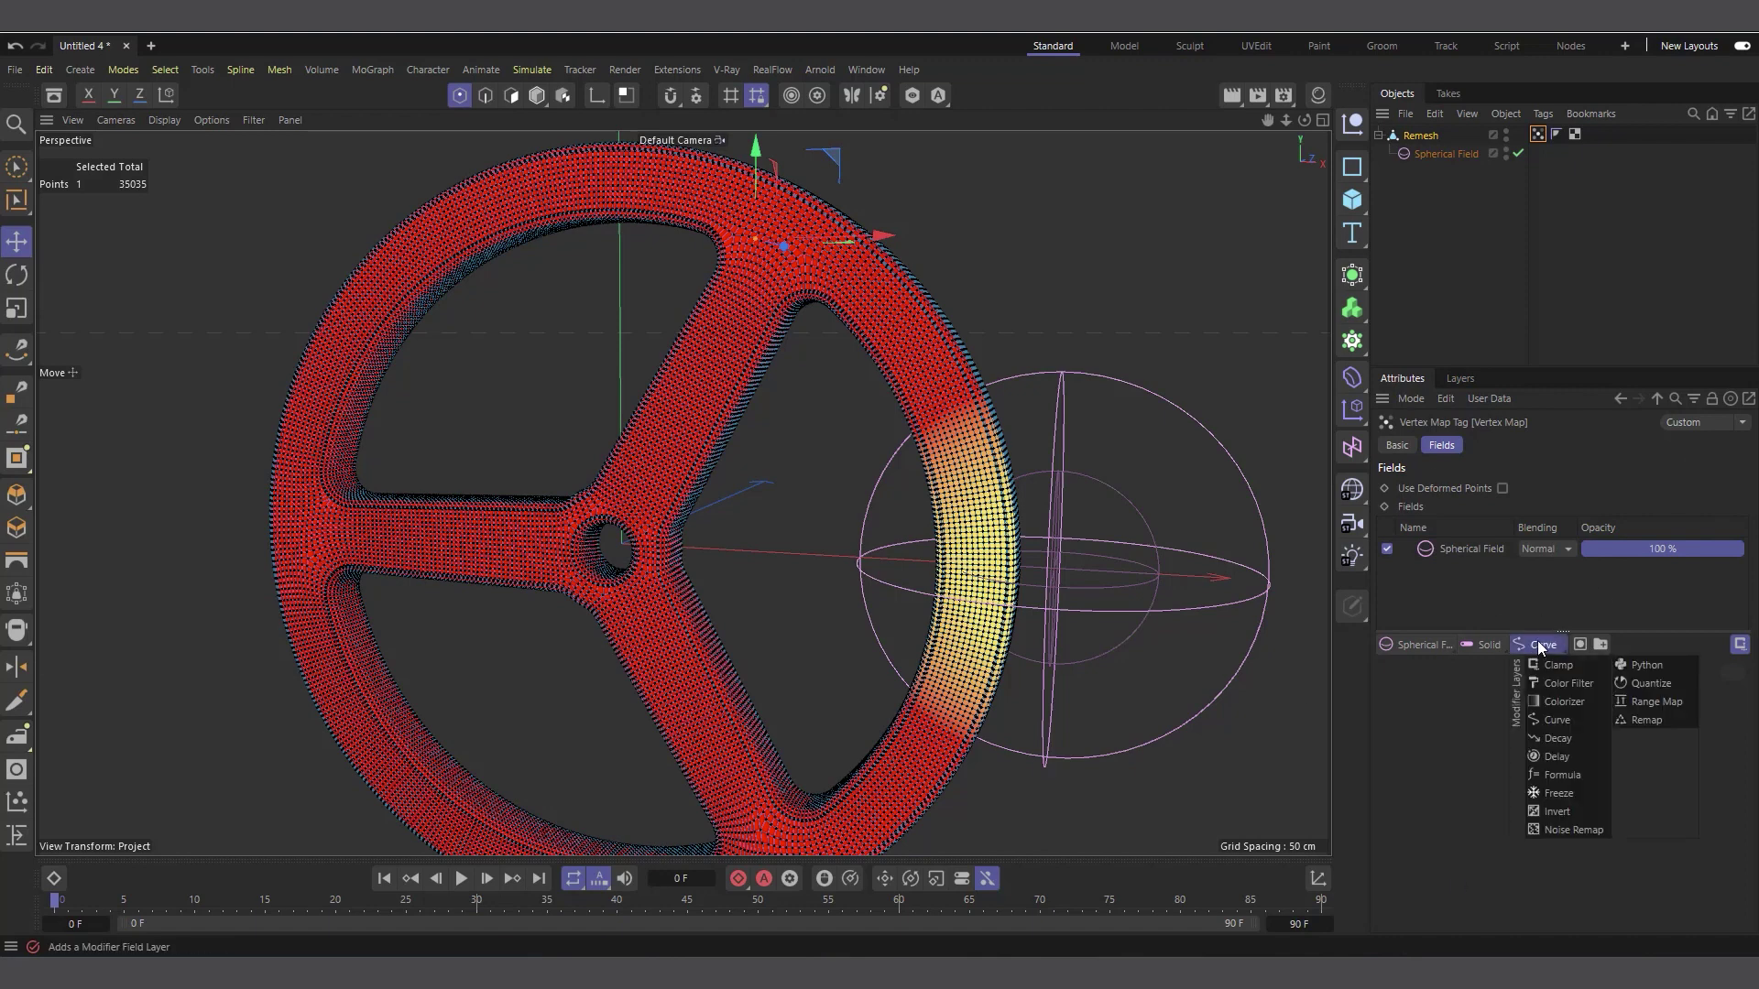
click(1557, 792)
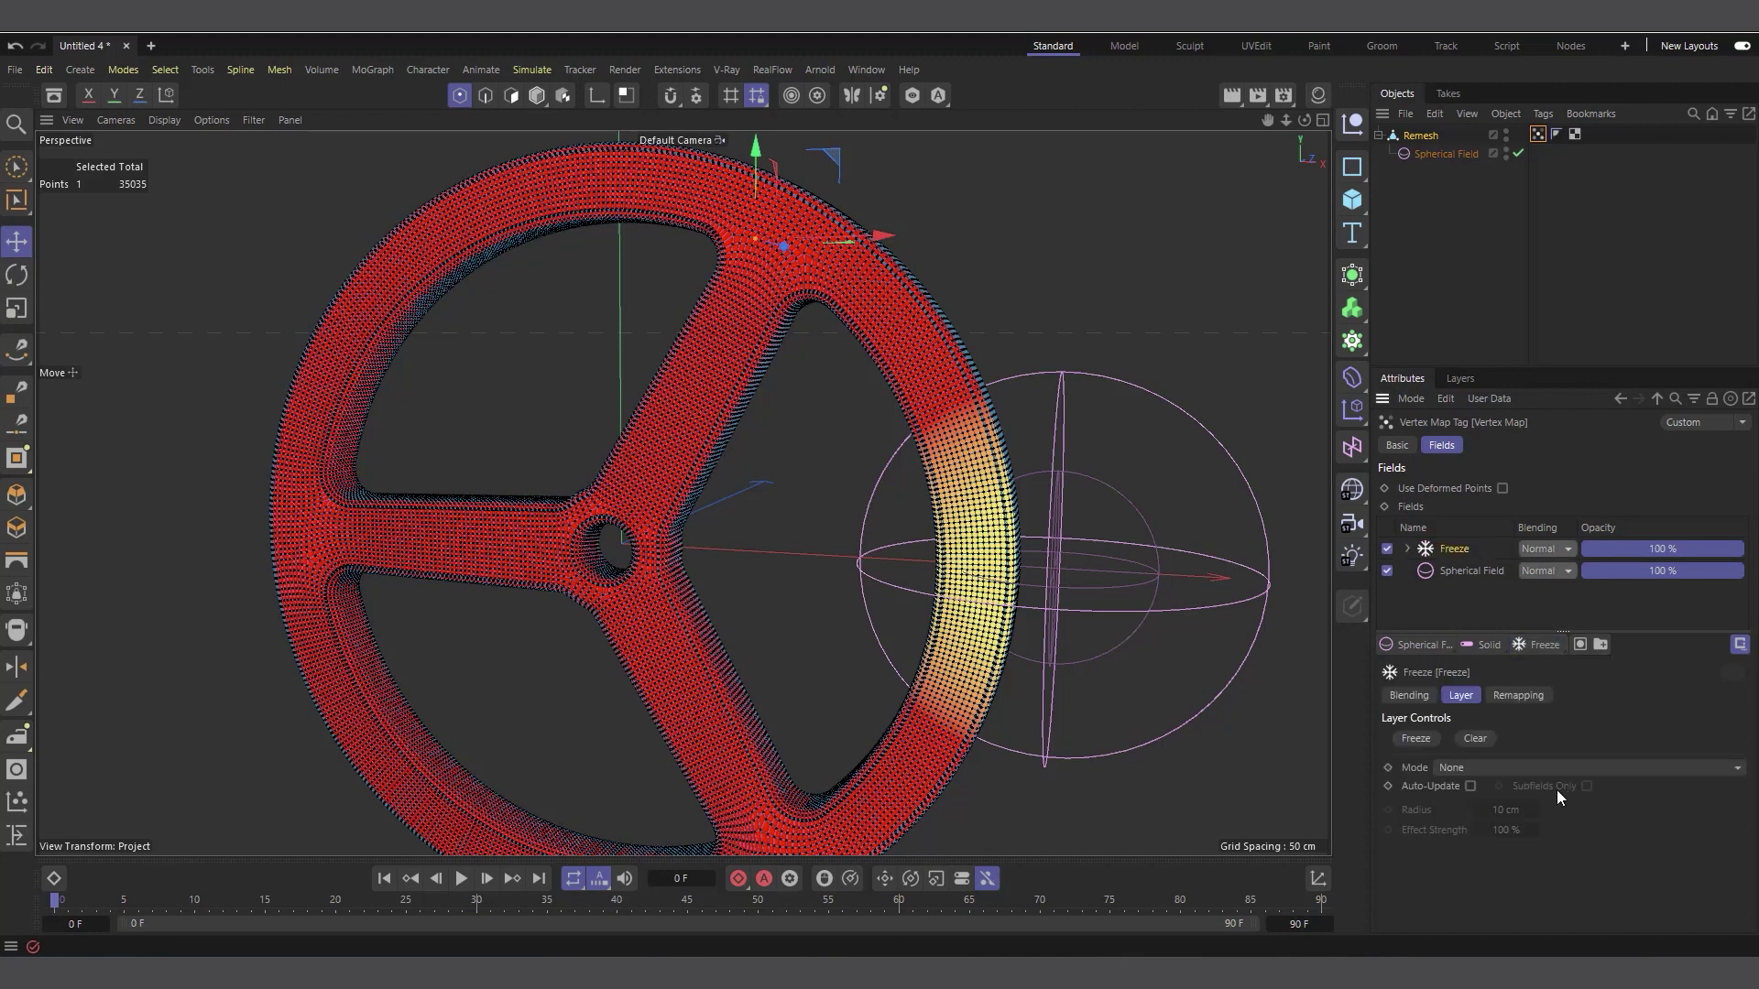
mouse_move(1460, 624)
mouse_down()
mouse_move(1462, 586)
mouse_move(1460, 602)
mouse_up()
click(1487, 551)
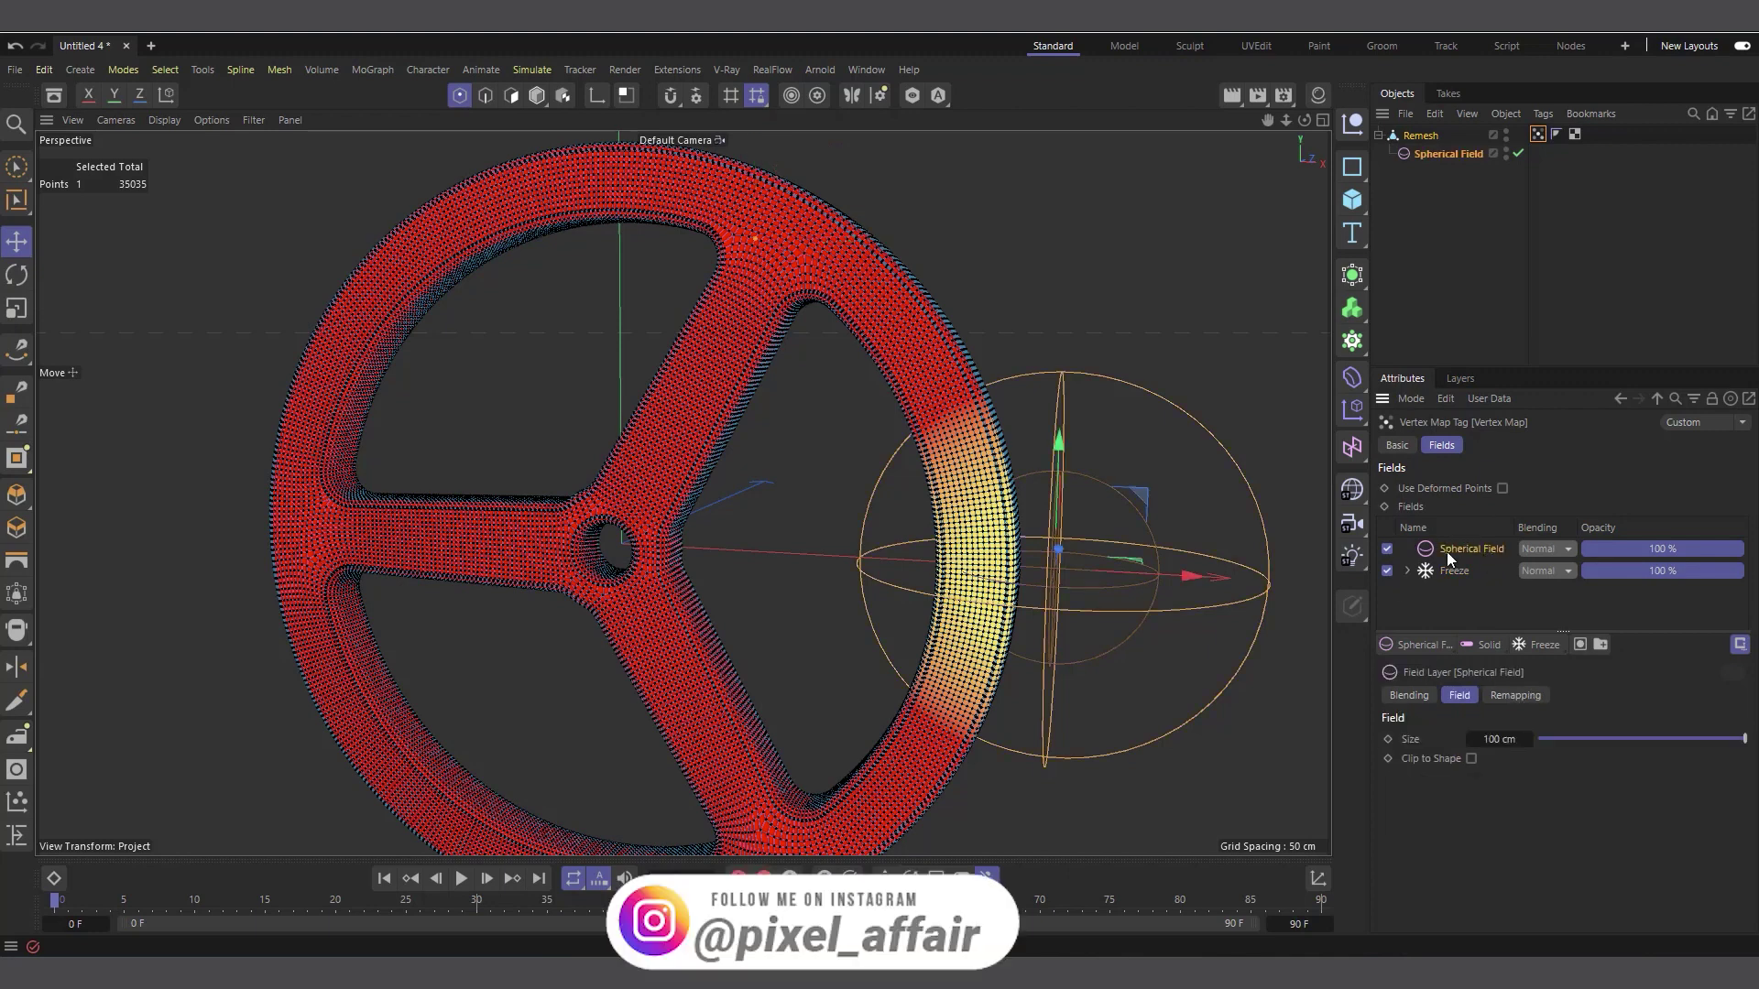
click(1448, 572)
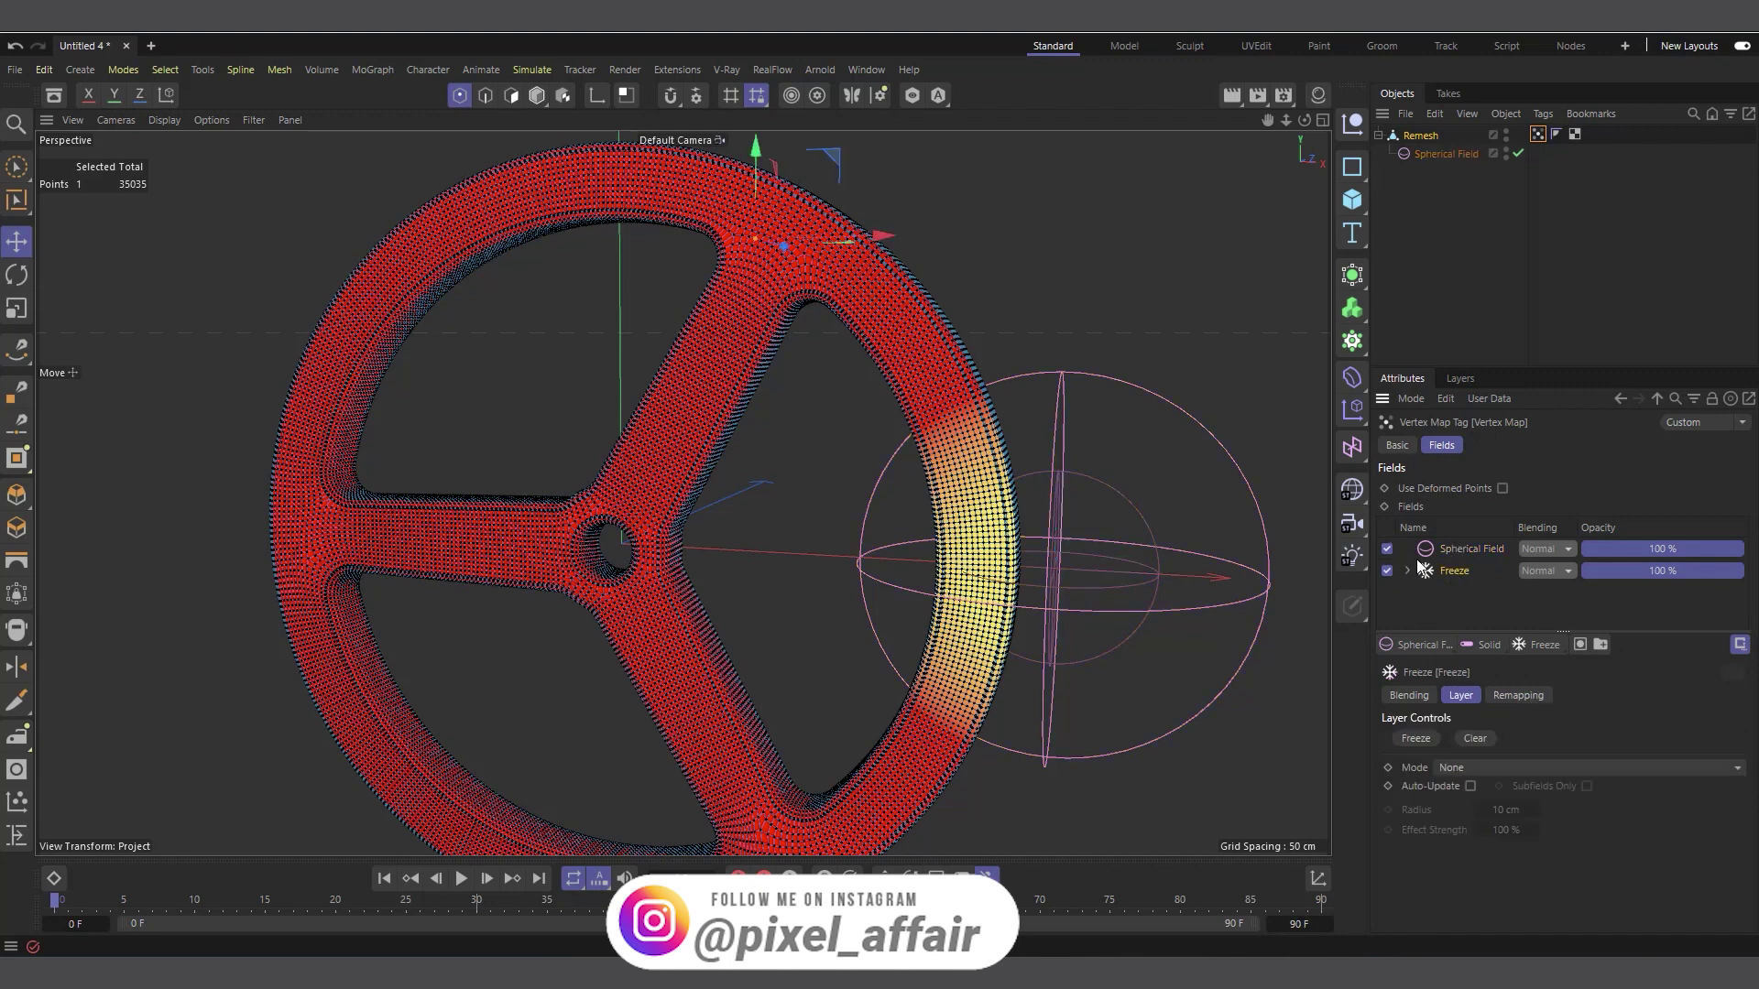
click(1471, 549)
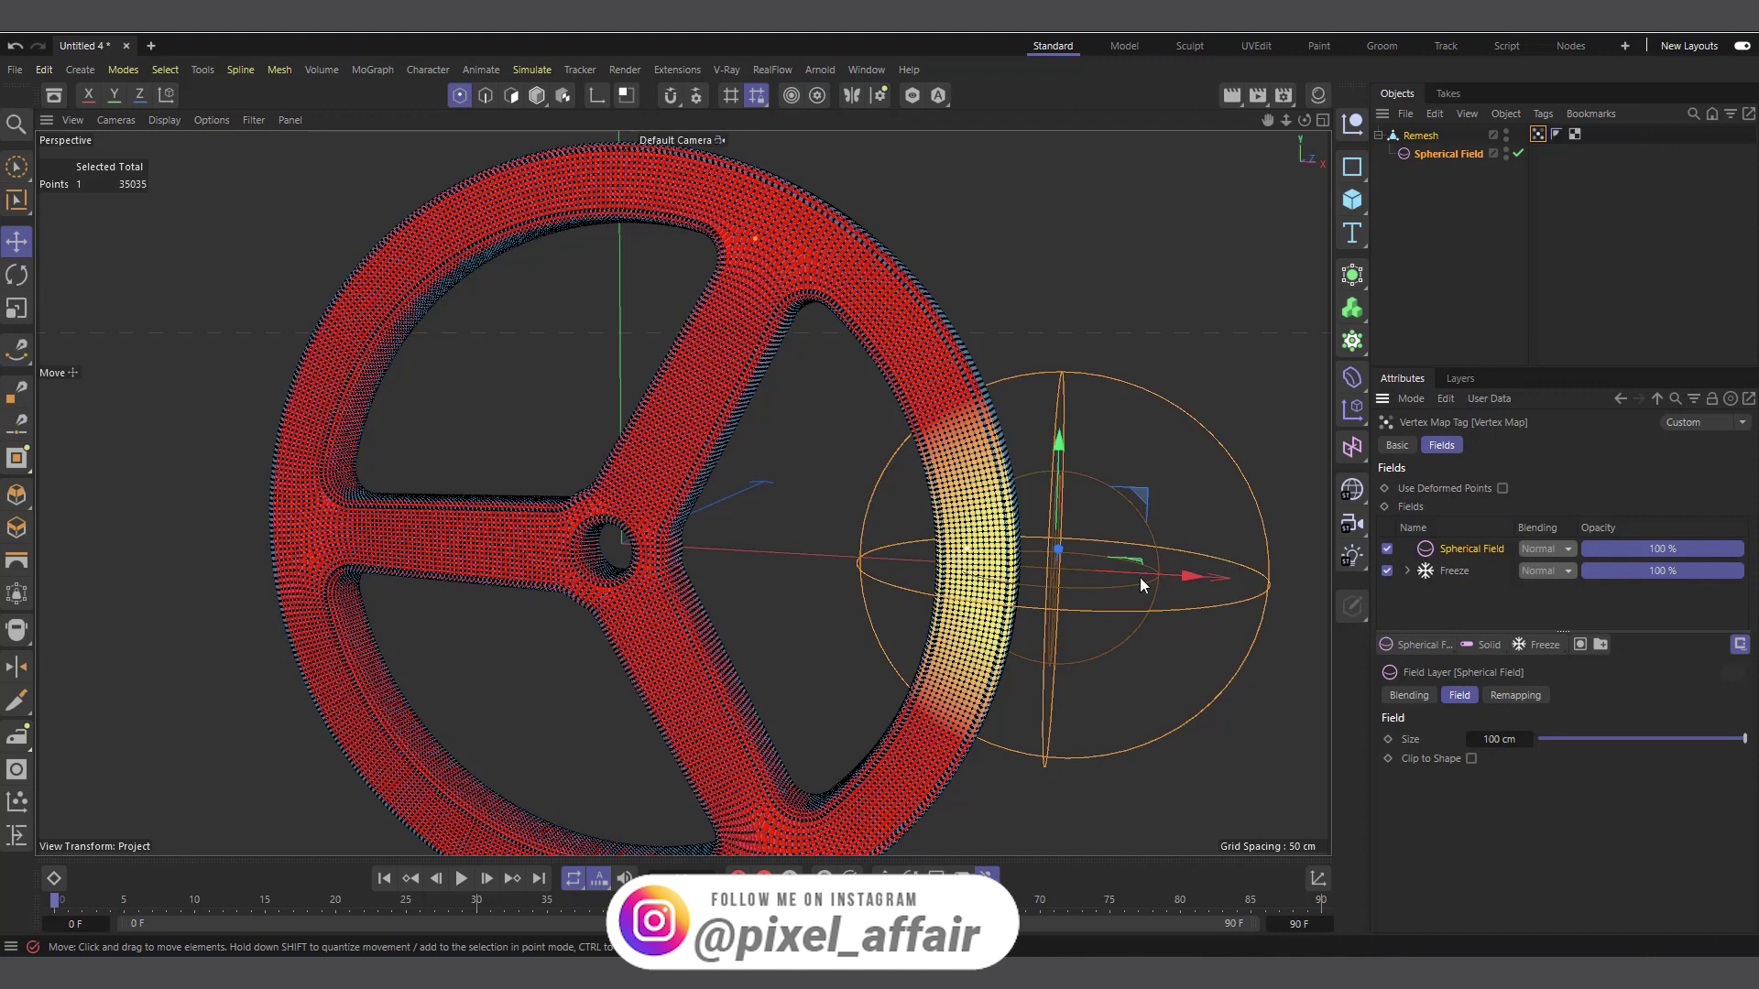
Disable the Spherical Field layer, clear the Freeze layer's stored weights and switch the wheel to model mode
click(1387, 550)
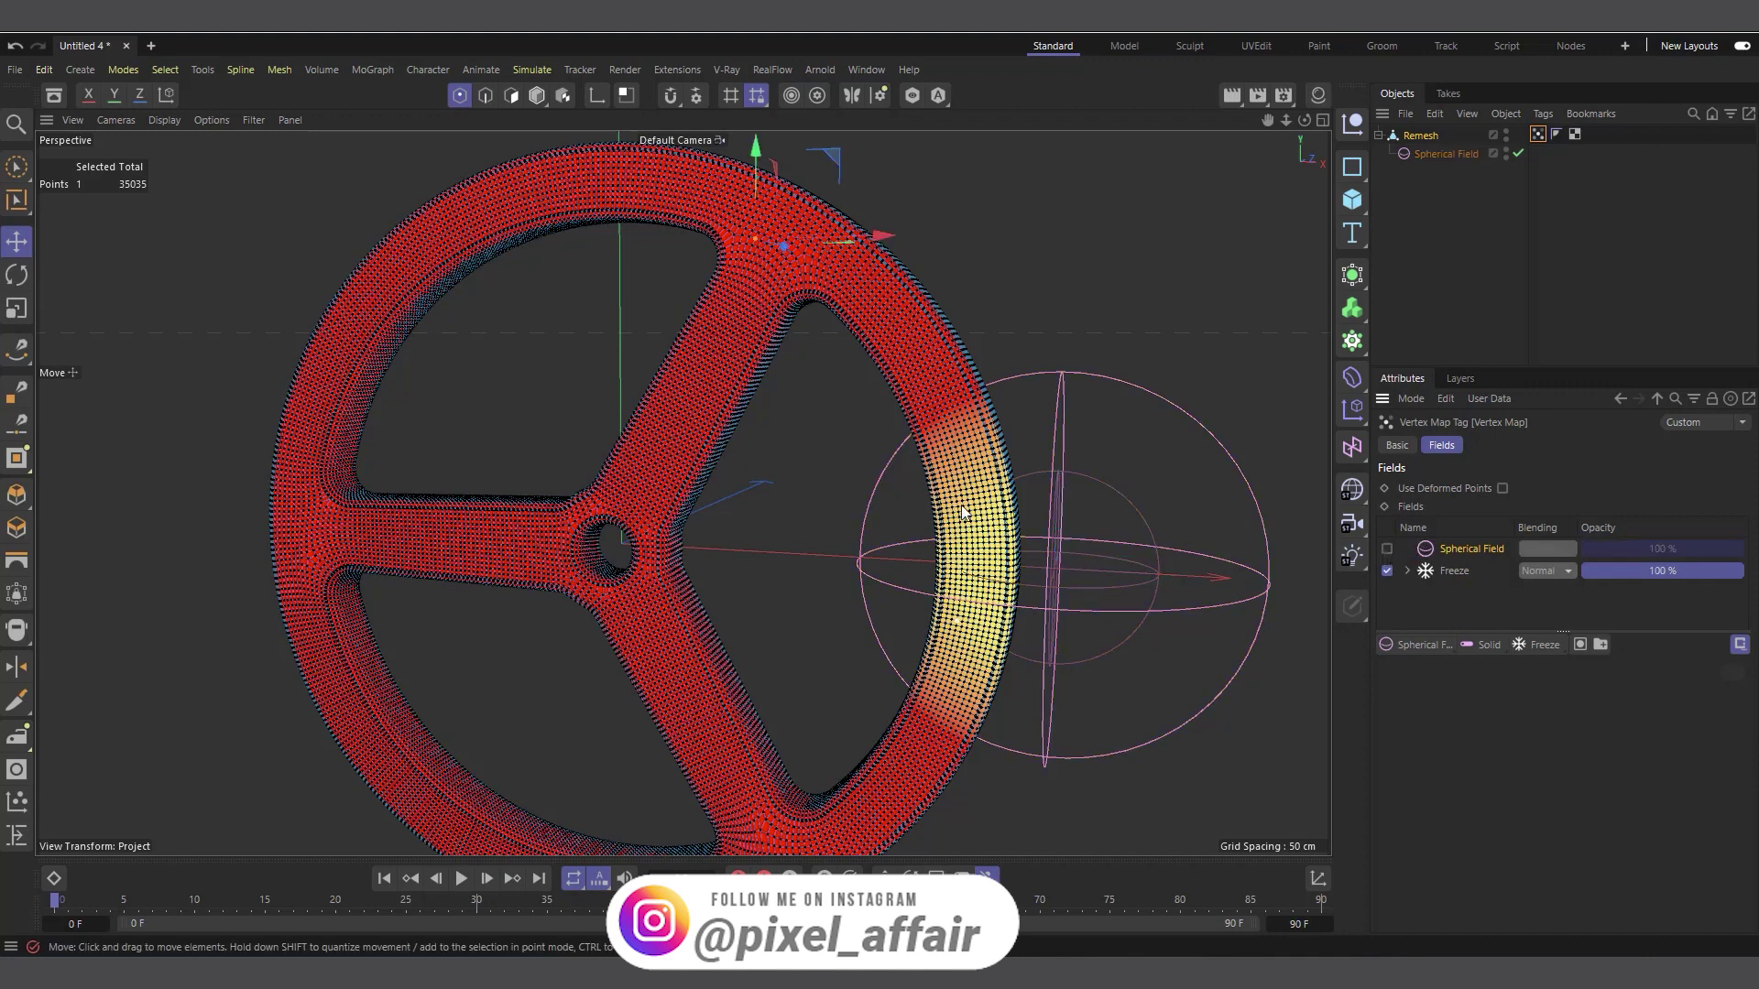
scroll(1040, 668, up, 2)
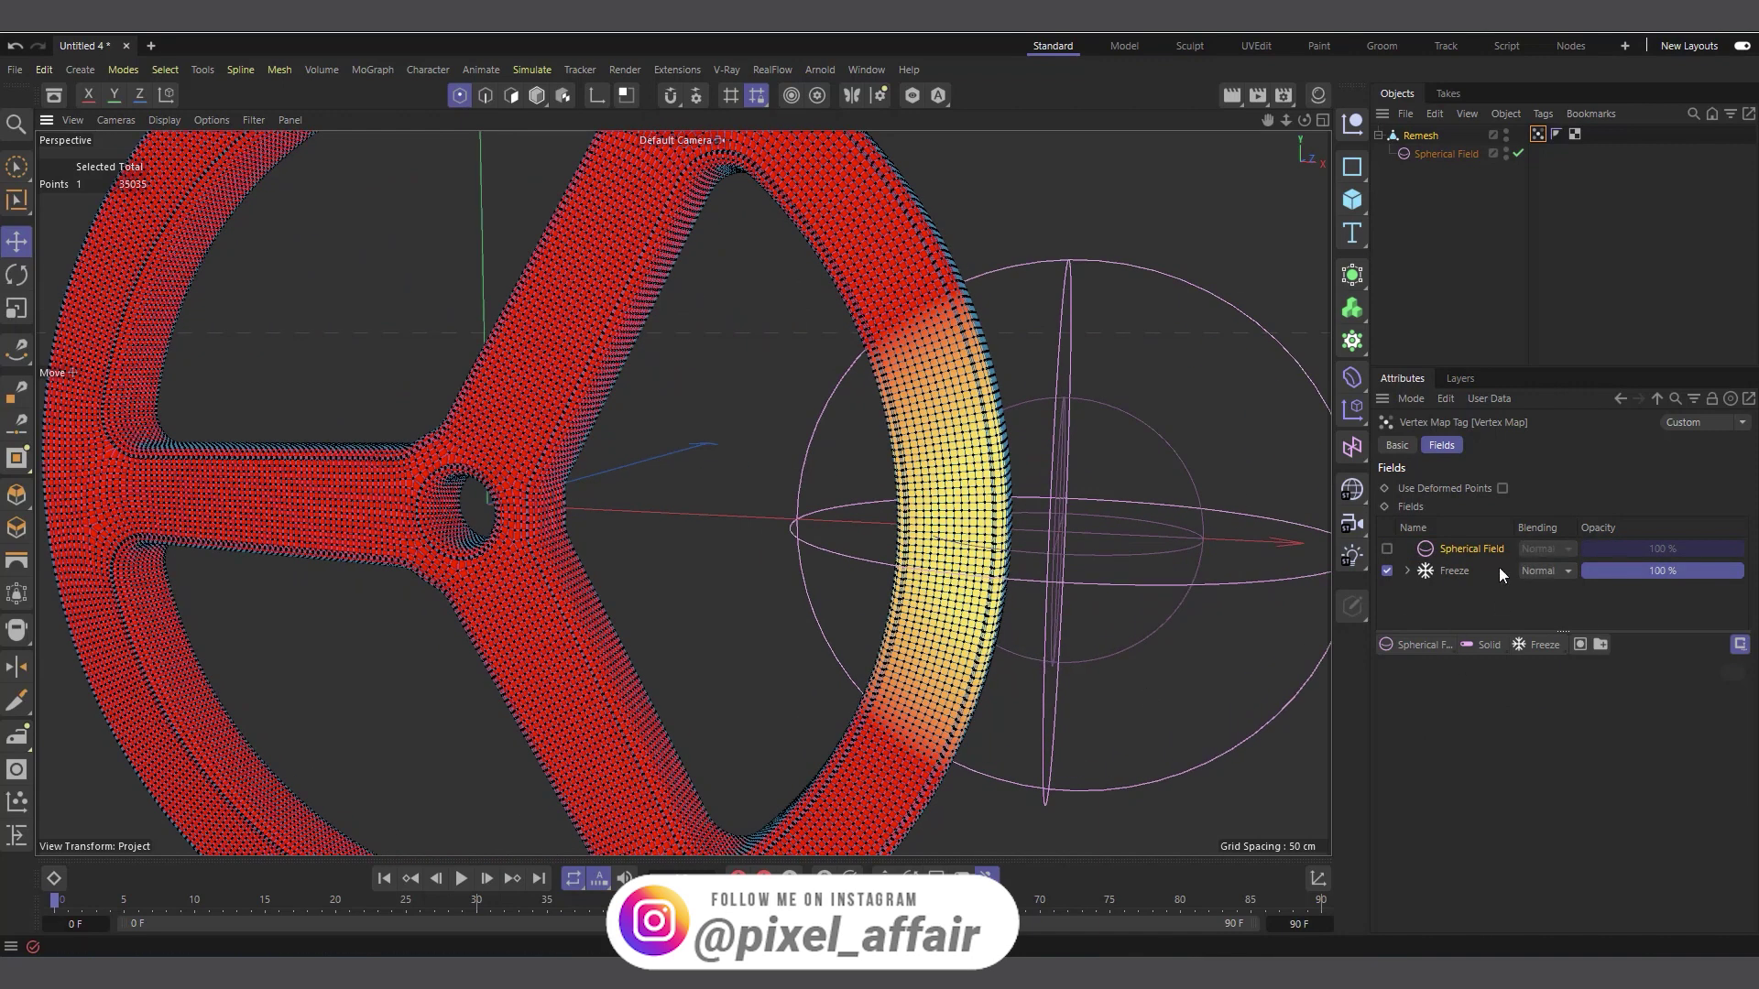
click(1461, 570)
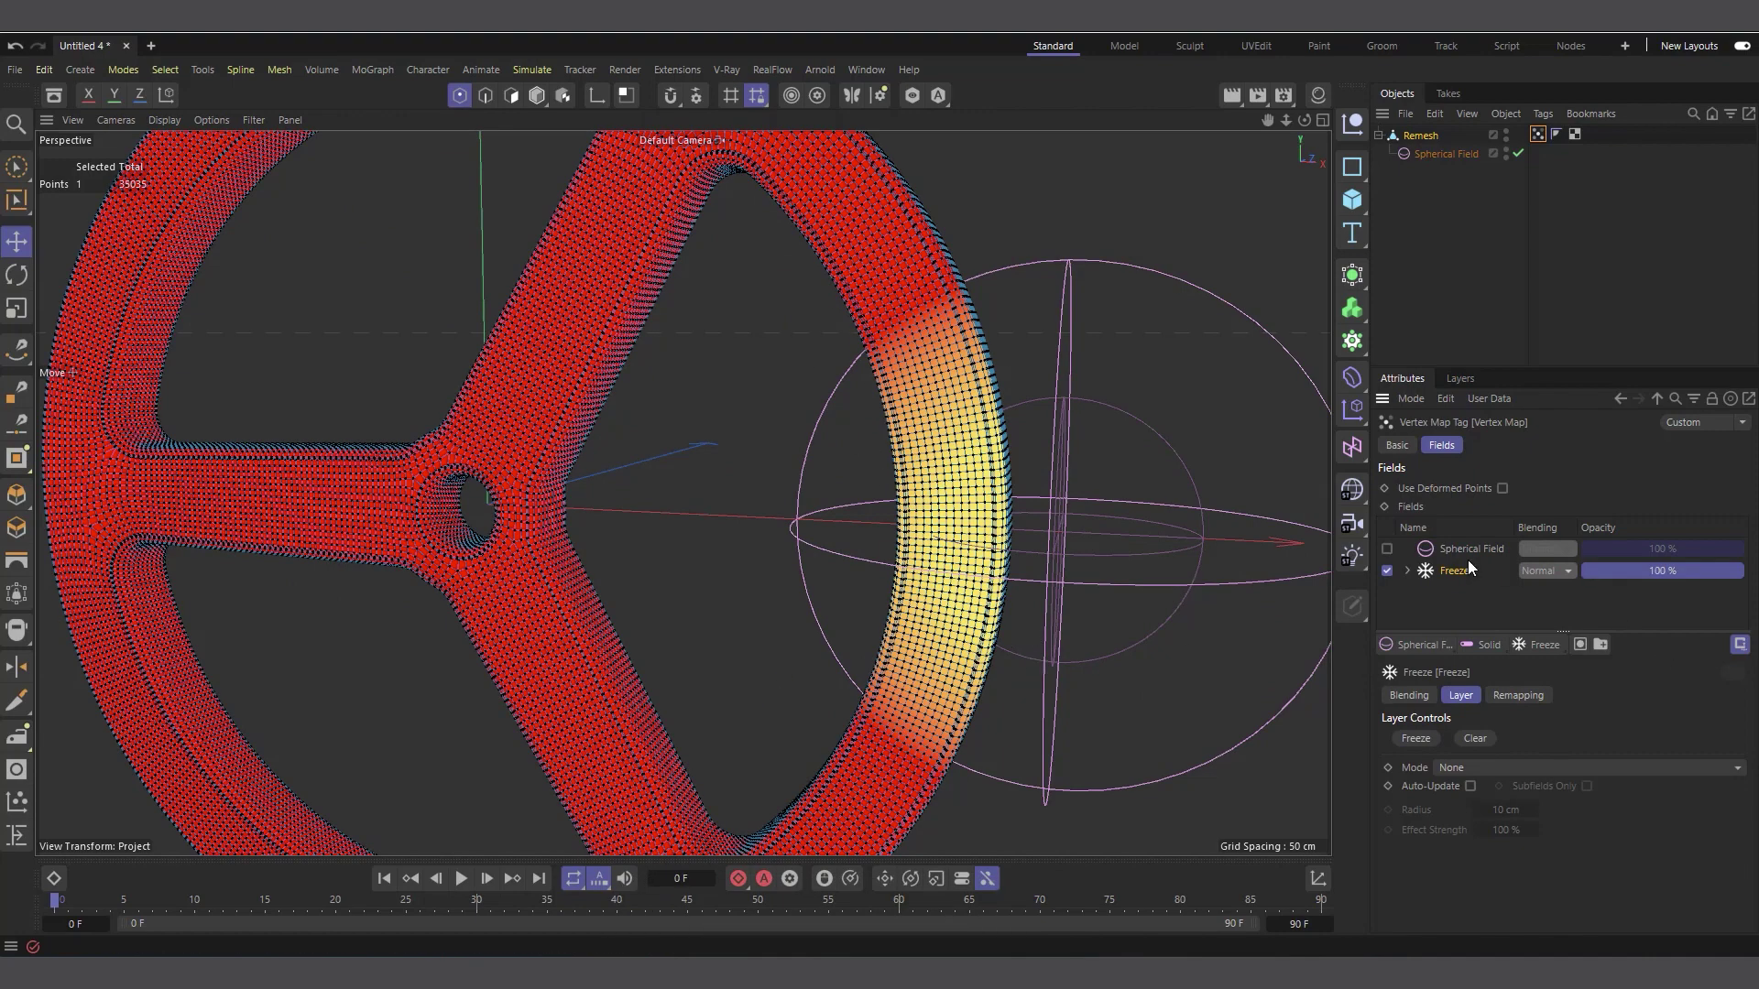
scroll(902, 497, down, 2)
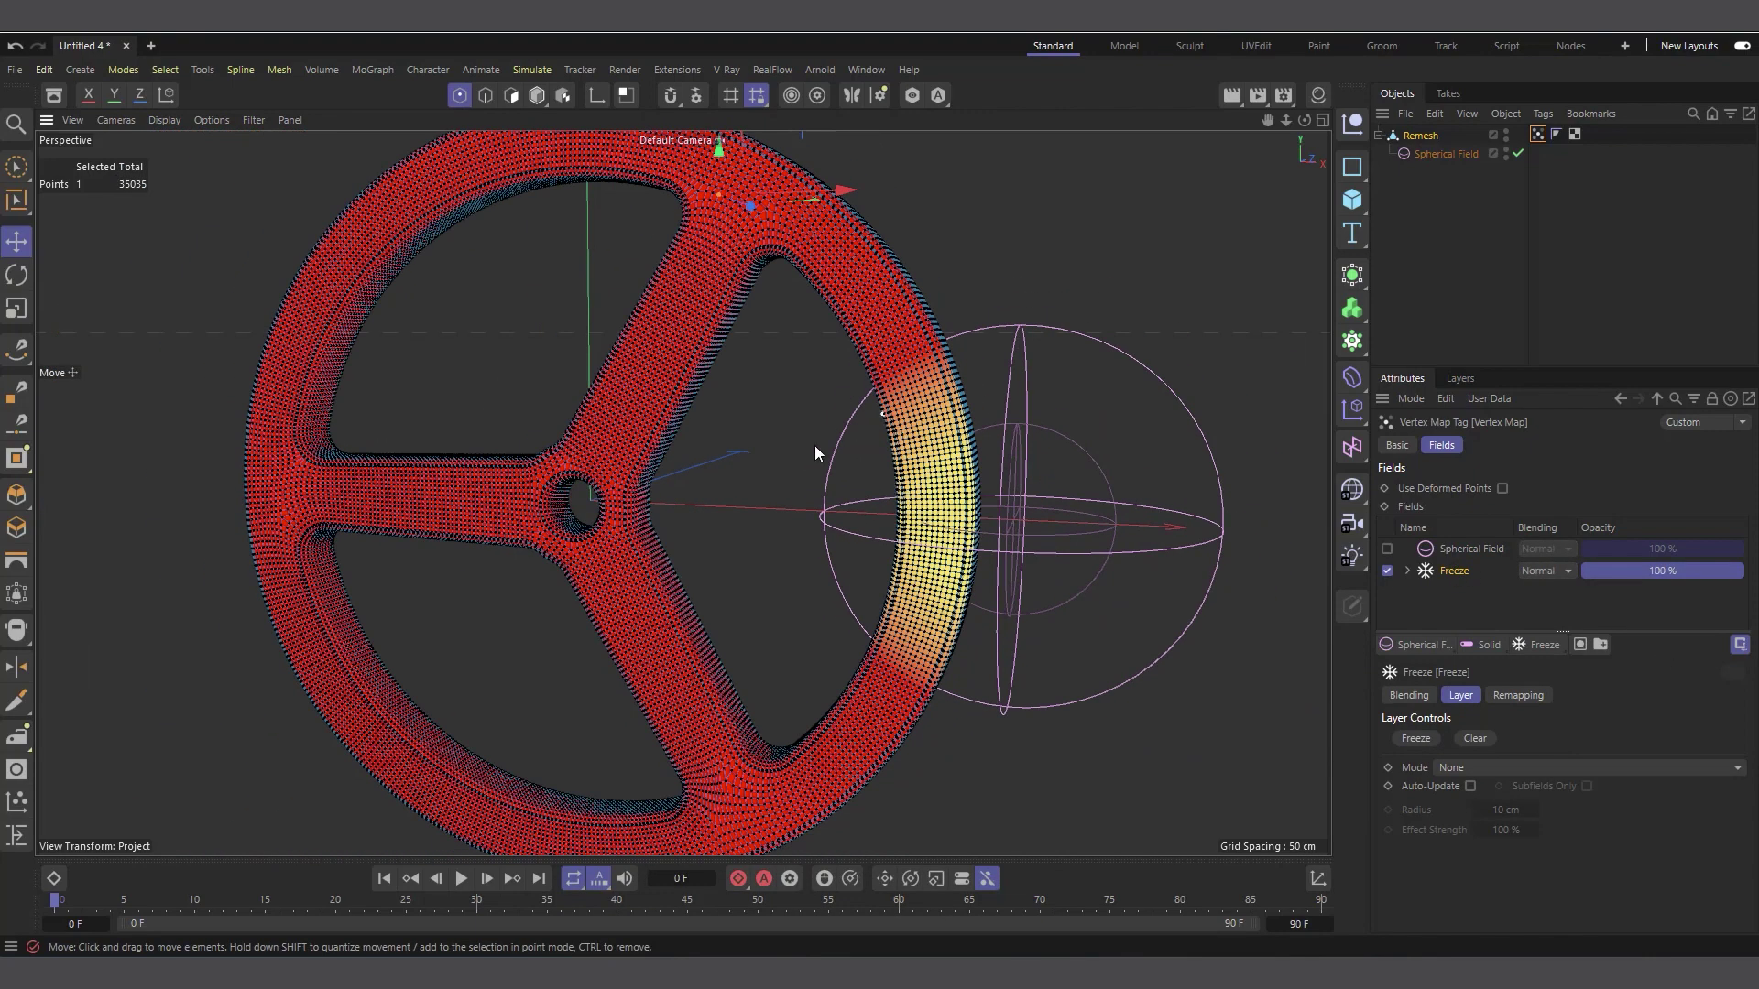
click(1476, 742)
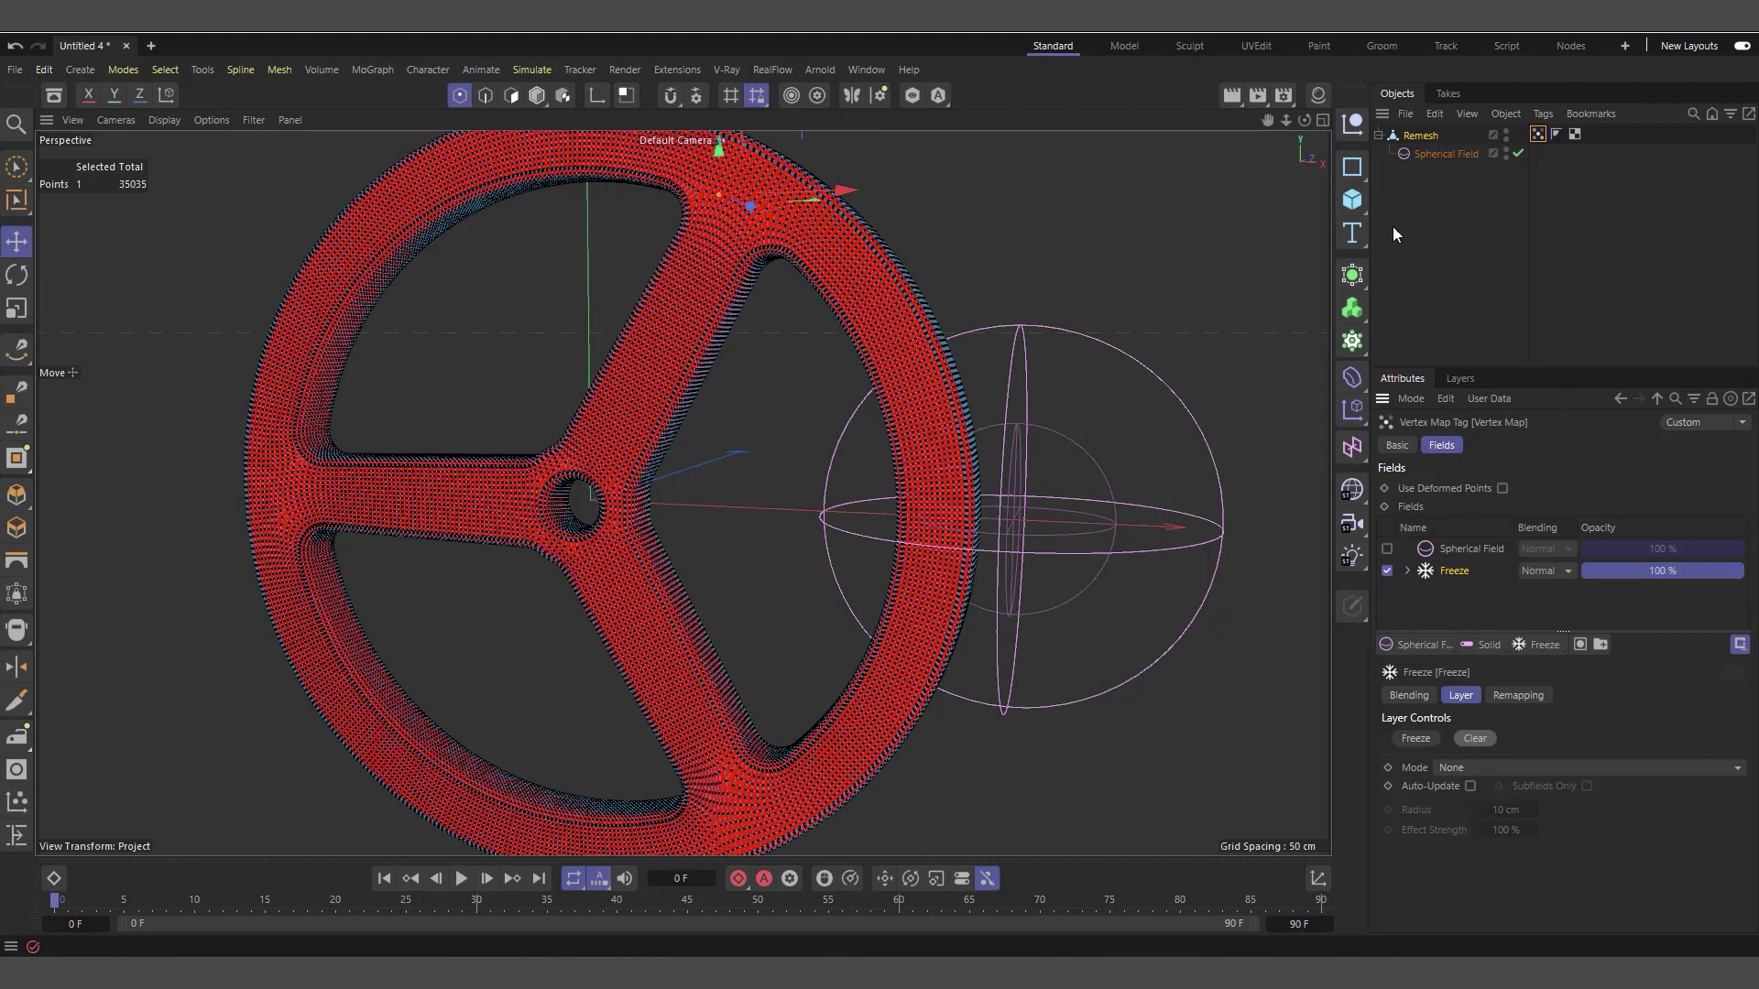
click(539, 96)
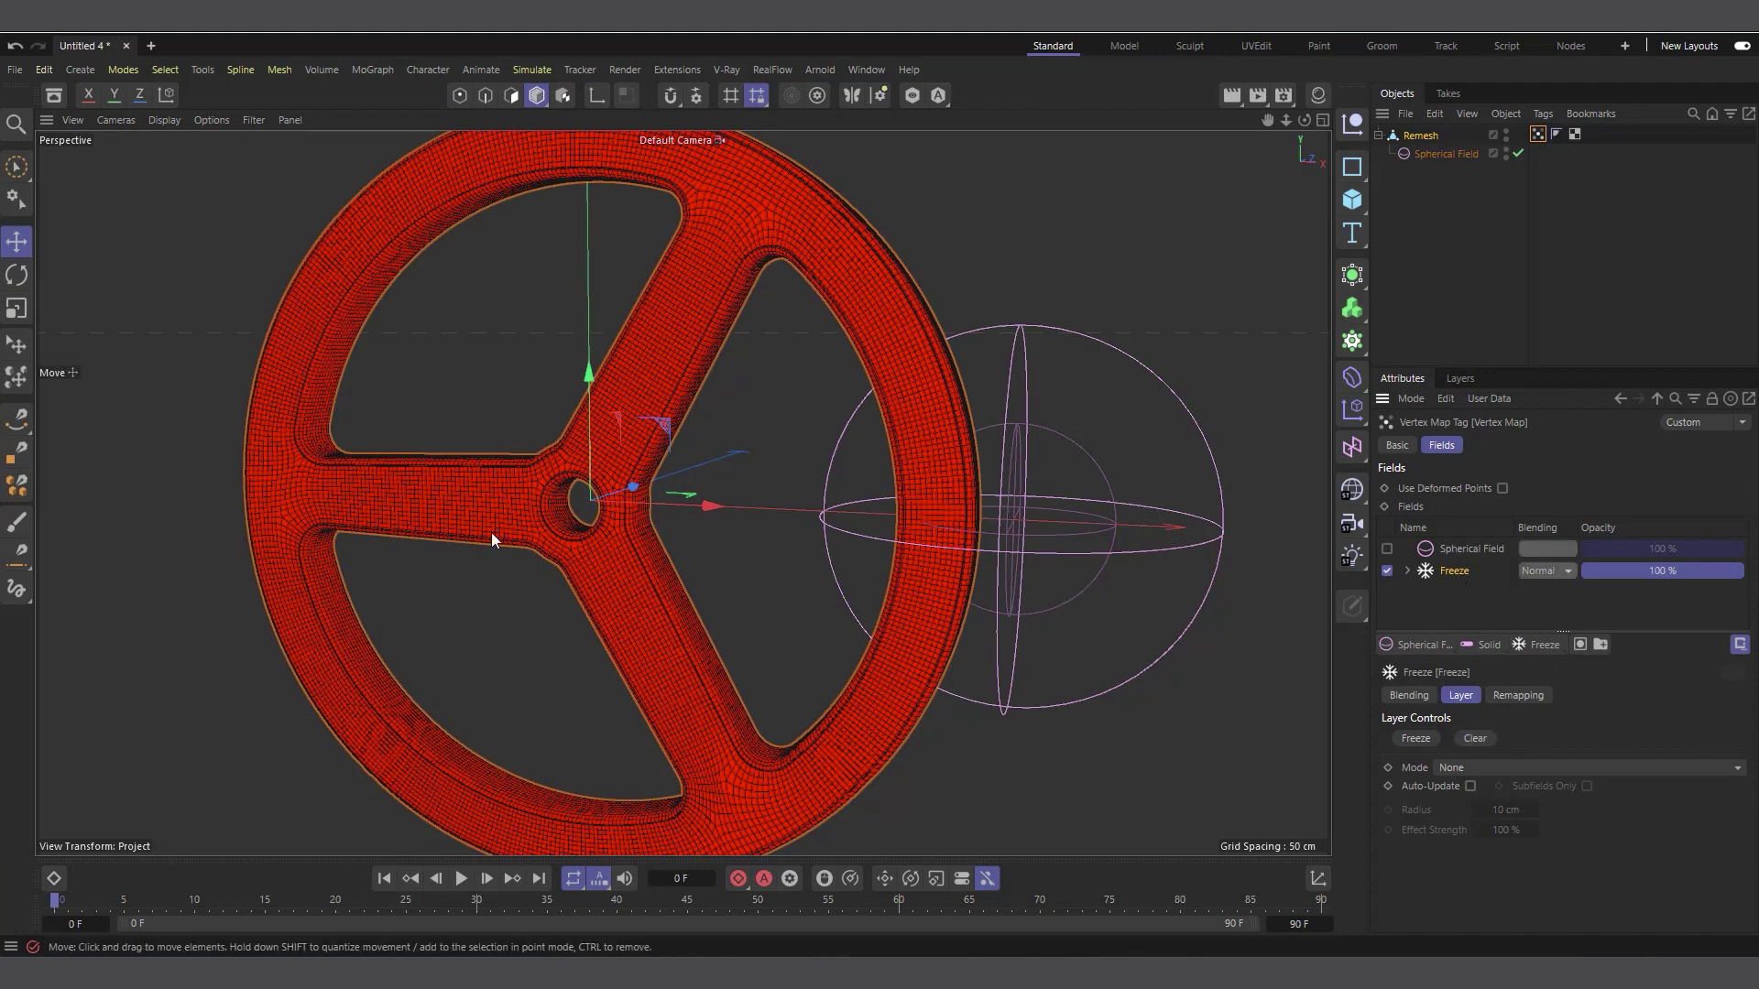
click(1475, 738)
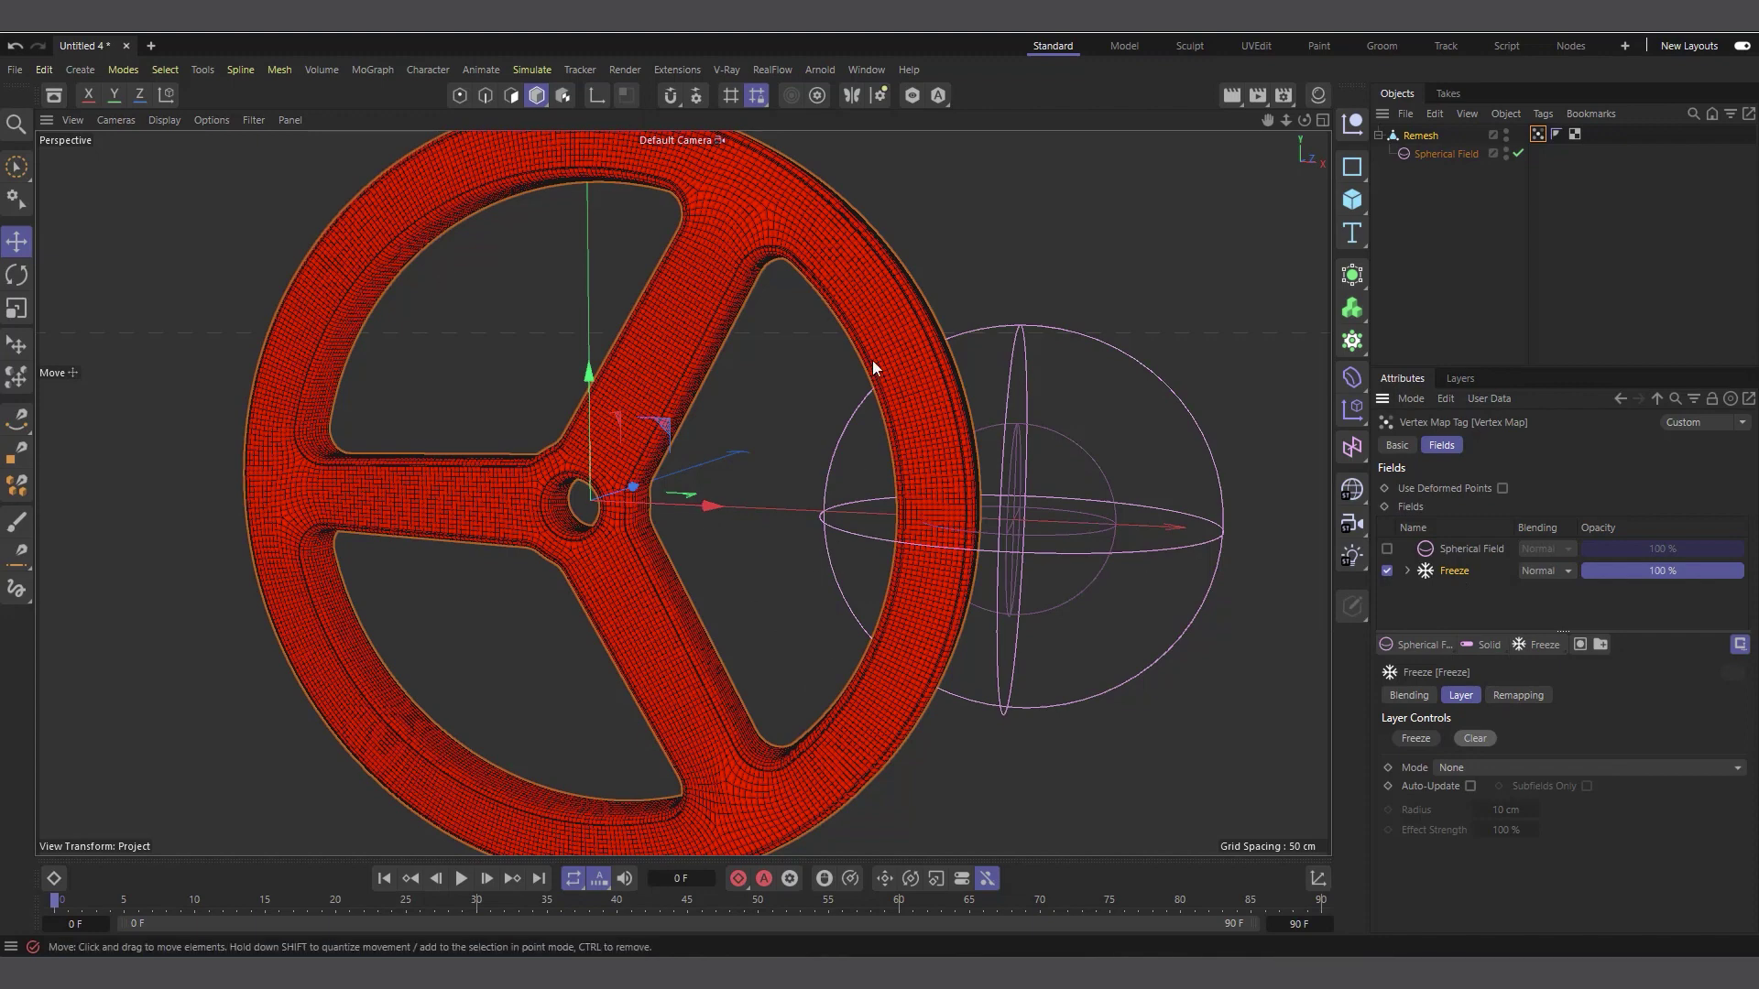
Re-enable the Spherical Field layer and set its blending to Max
click(1459, 548)
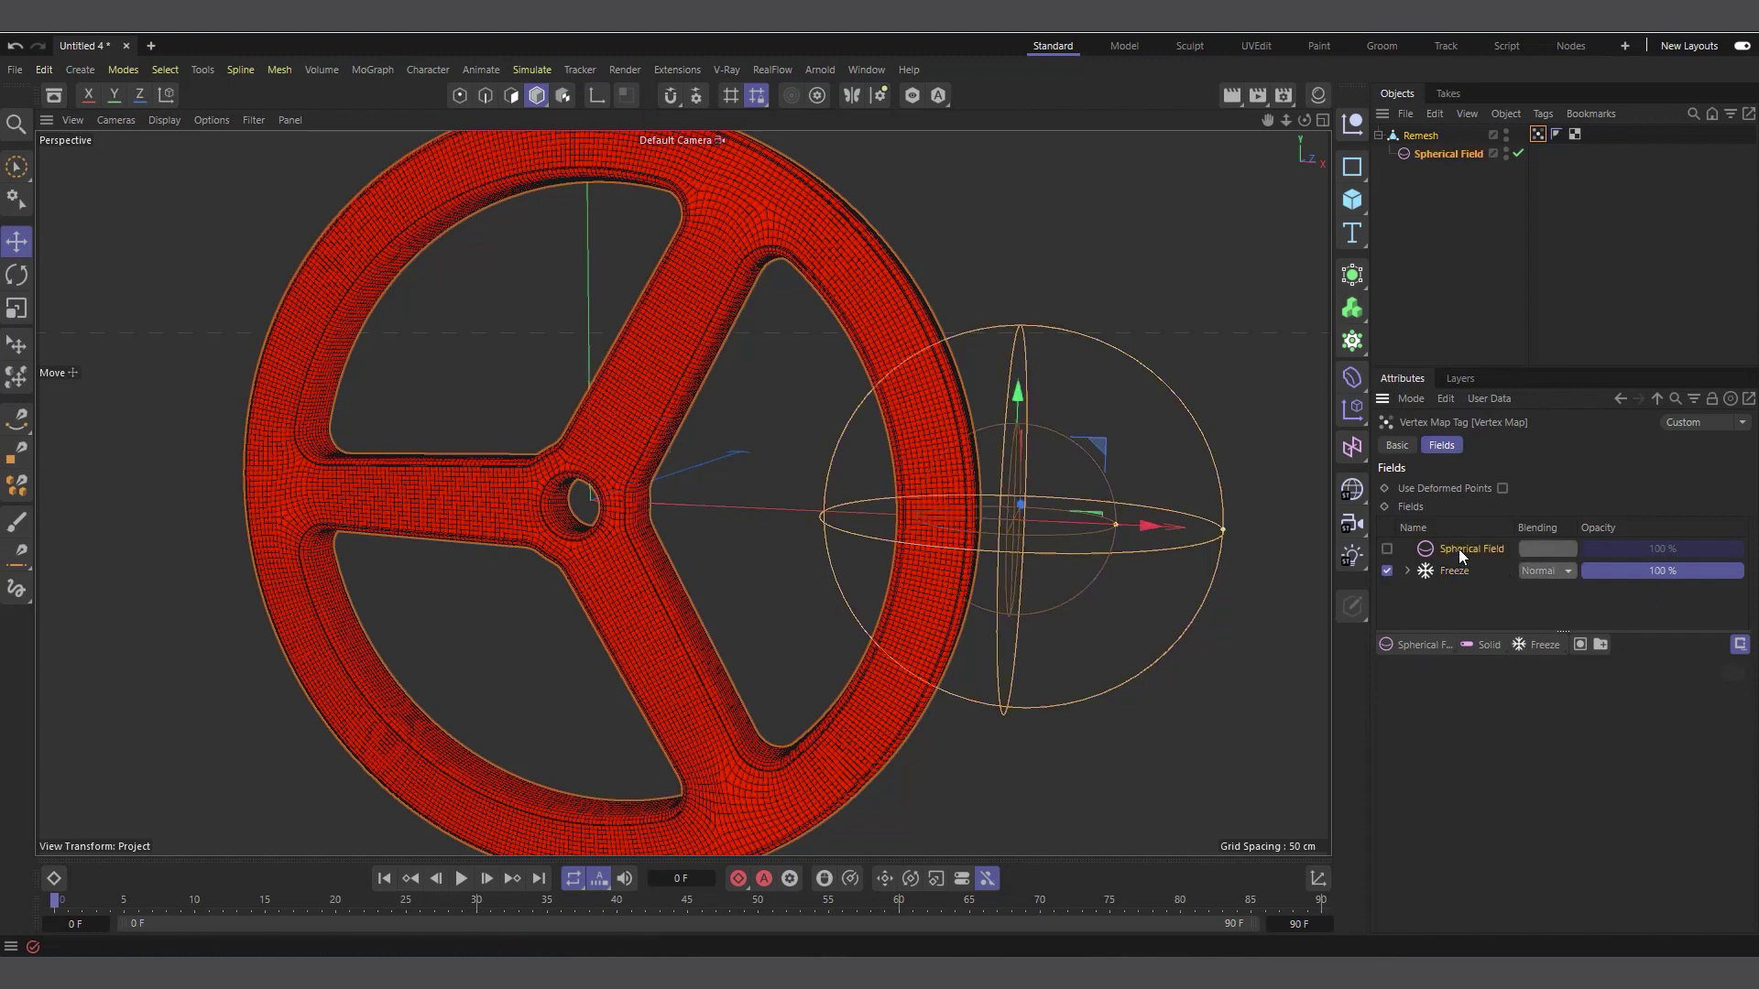
click(1387, 549)
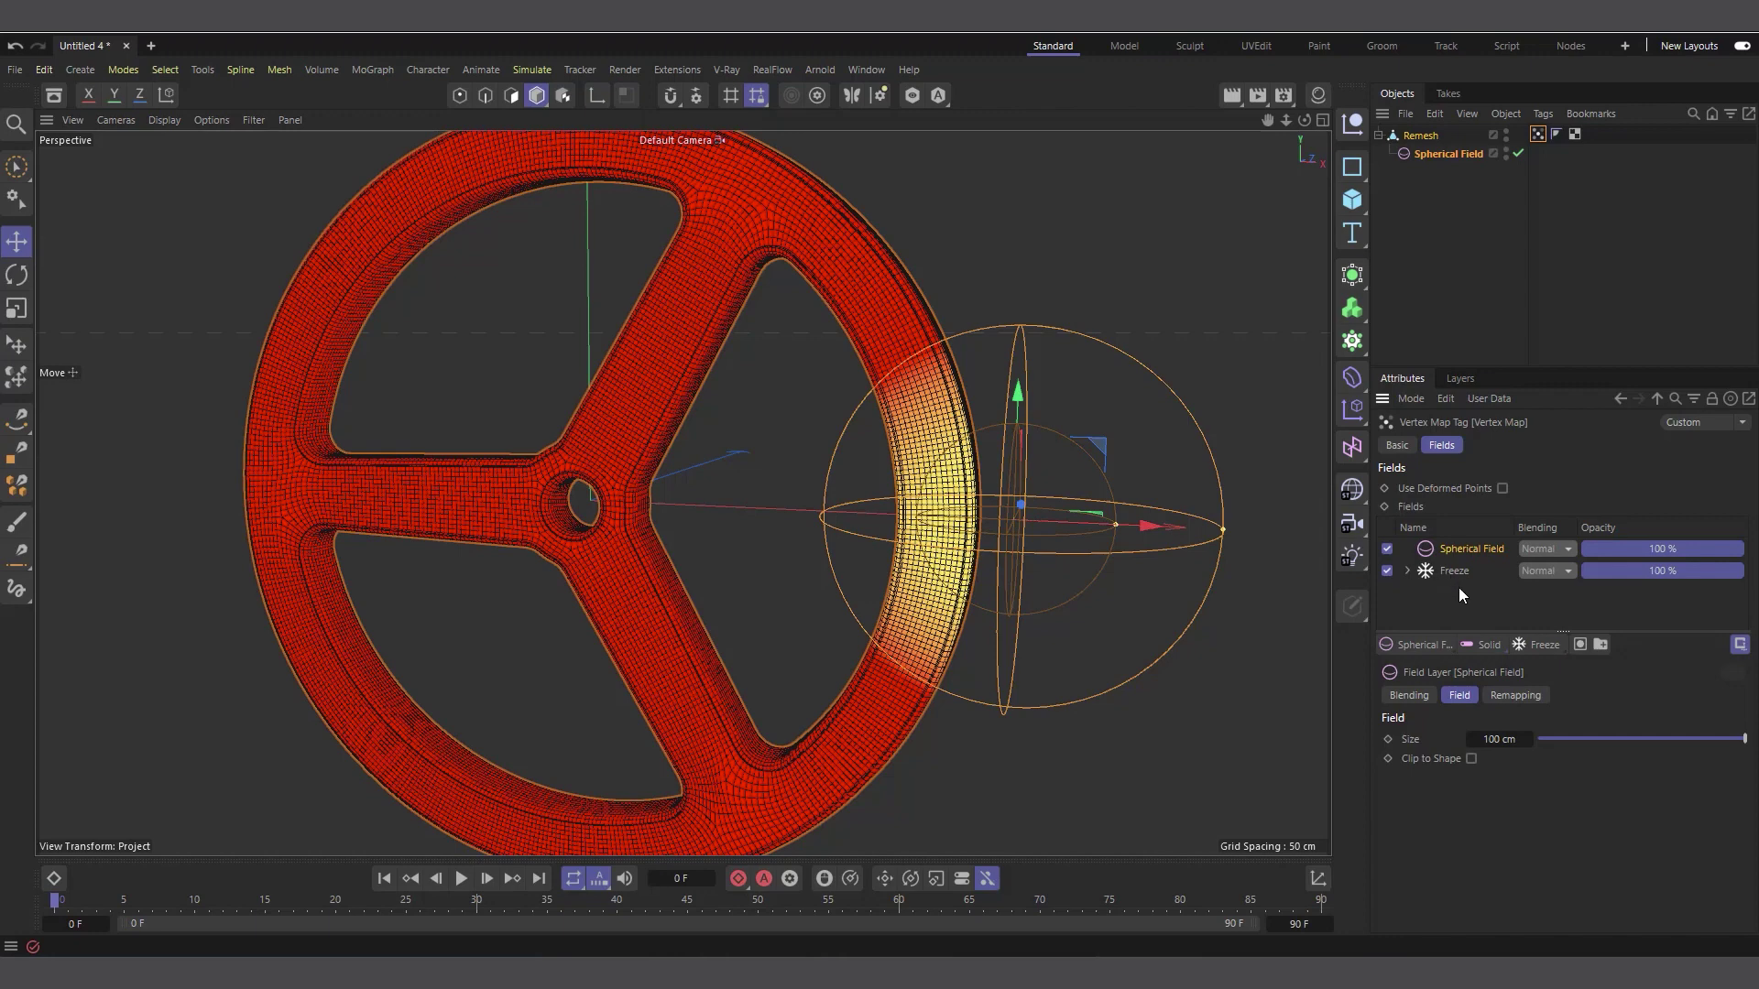
click(1546, 550)
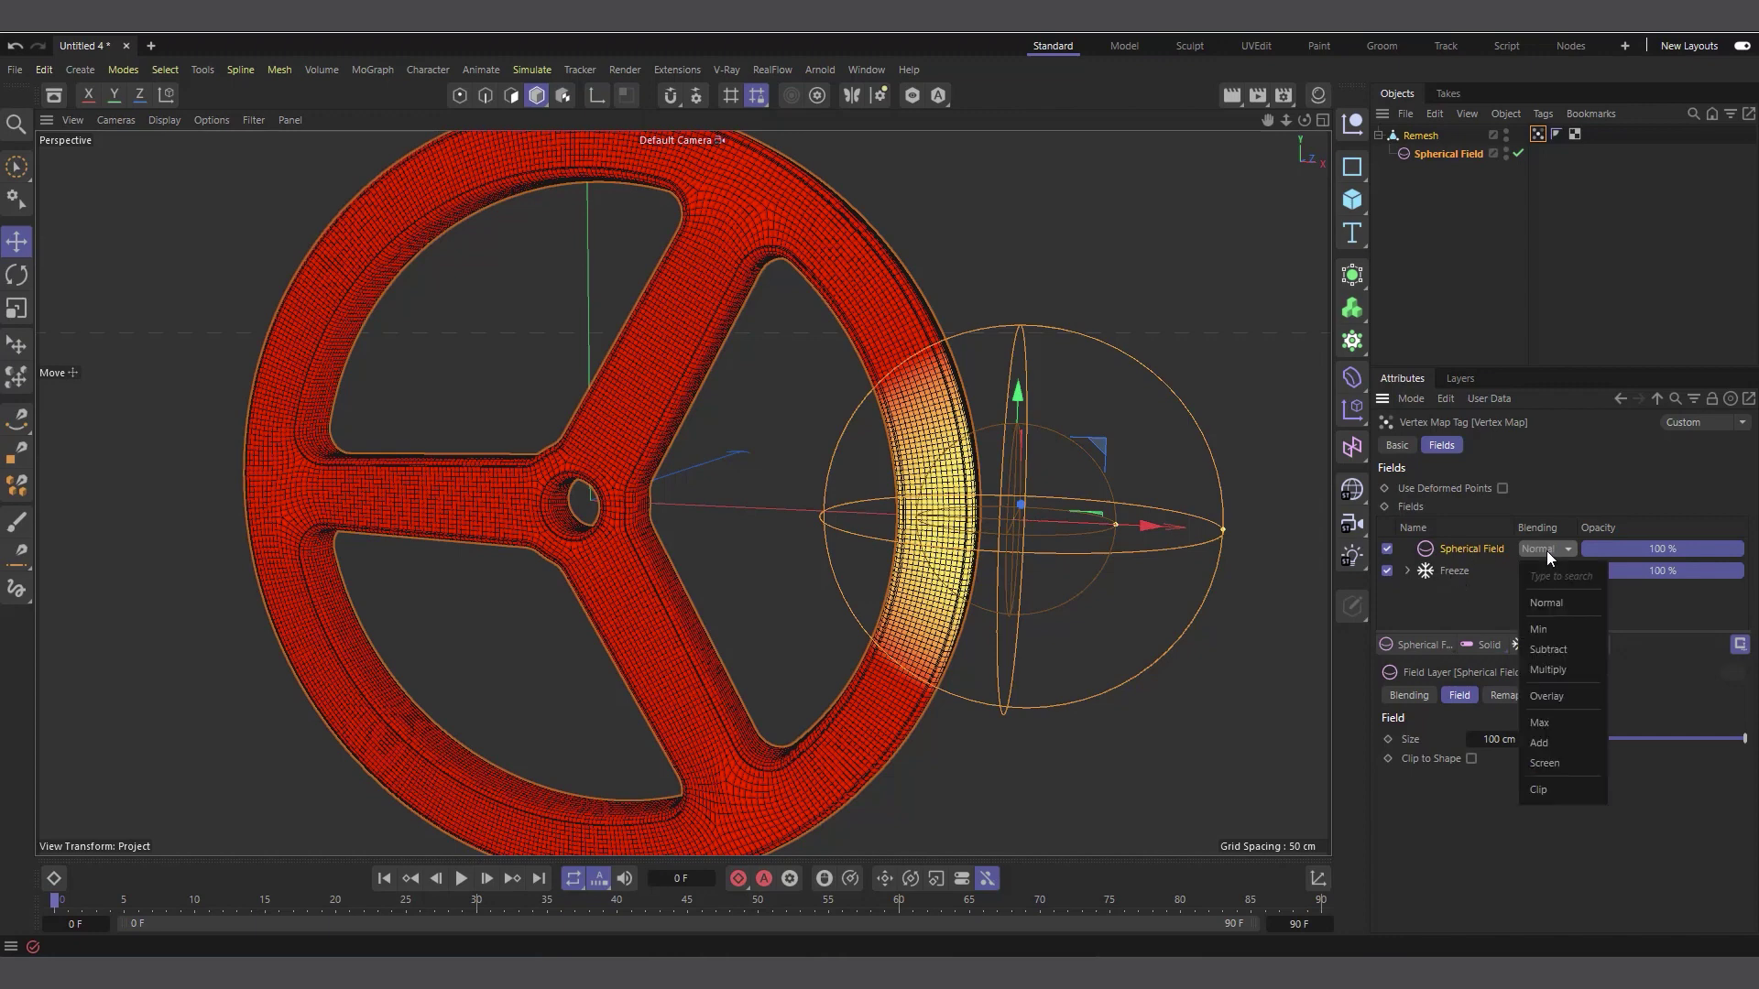
click(1553, 727)
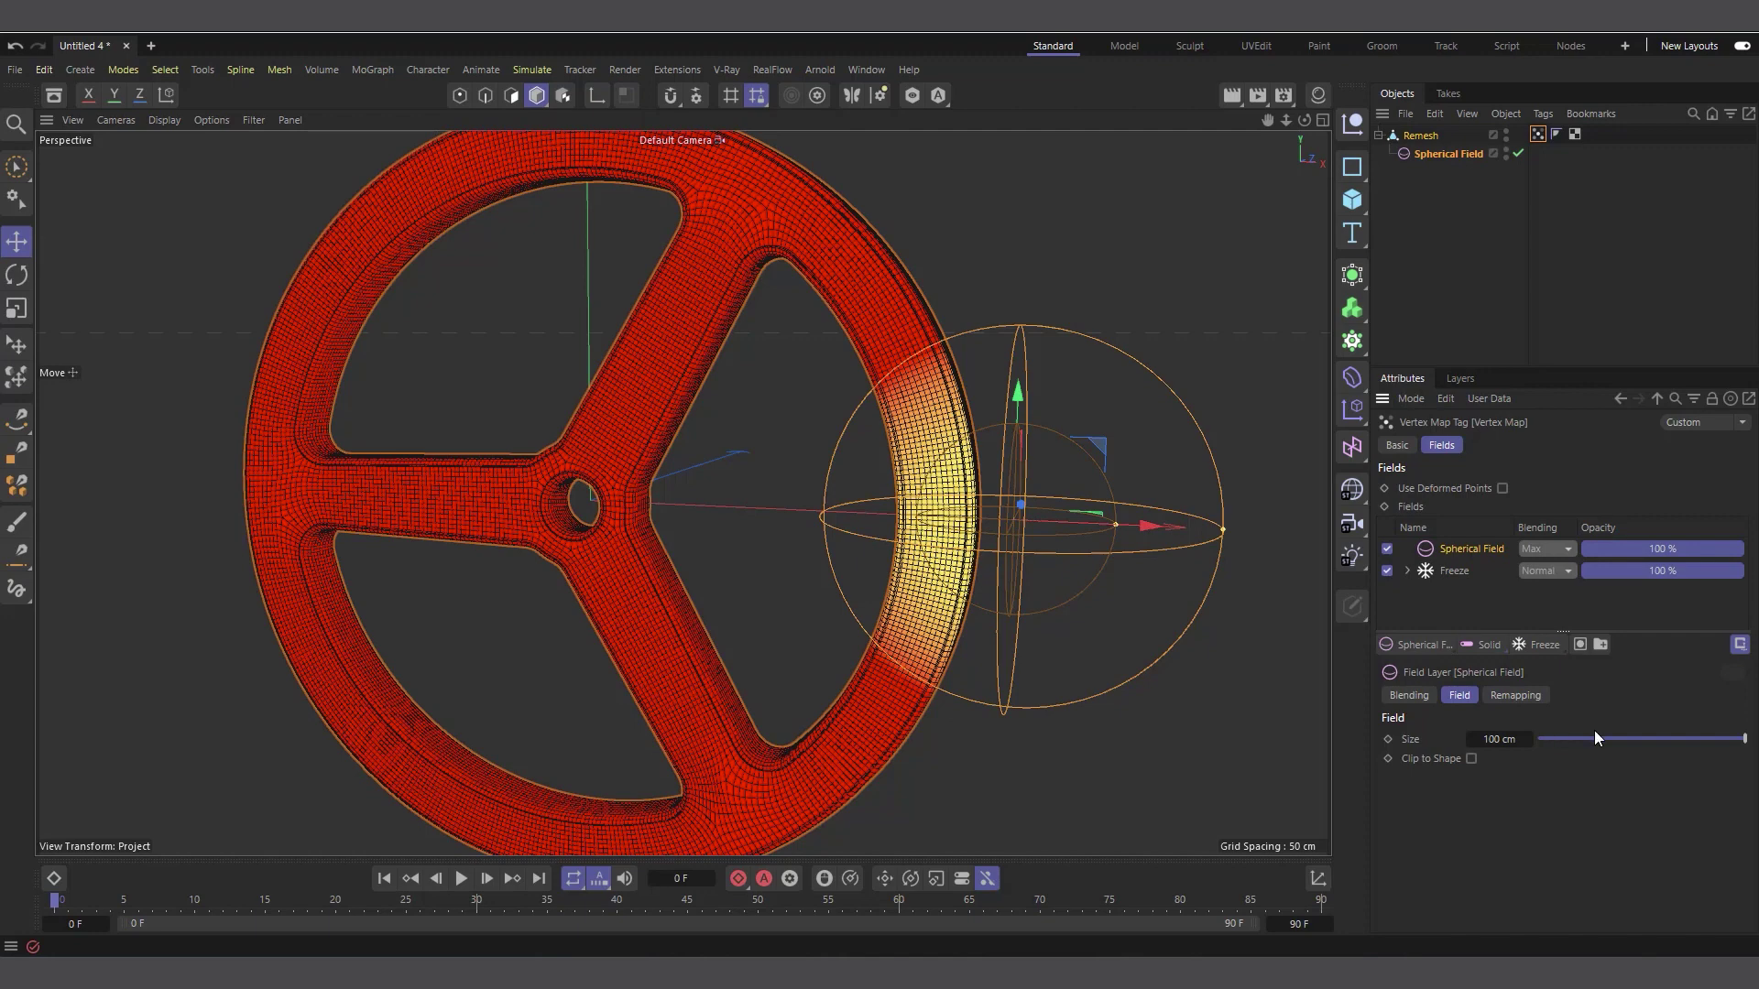
Set the Freeze layer's mode to Grow and play the animation to spread the vertex weights over the wheel
click(1447, 576)
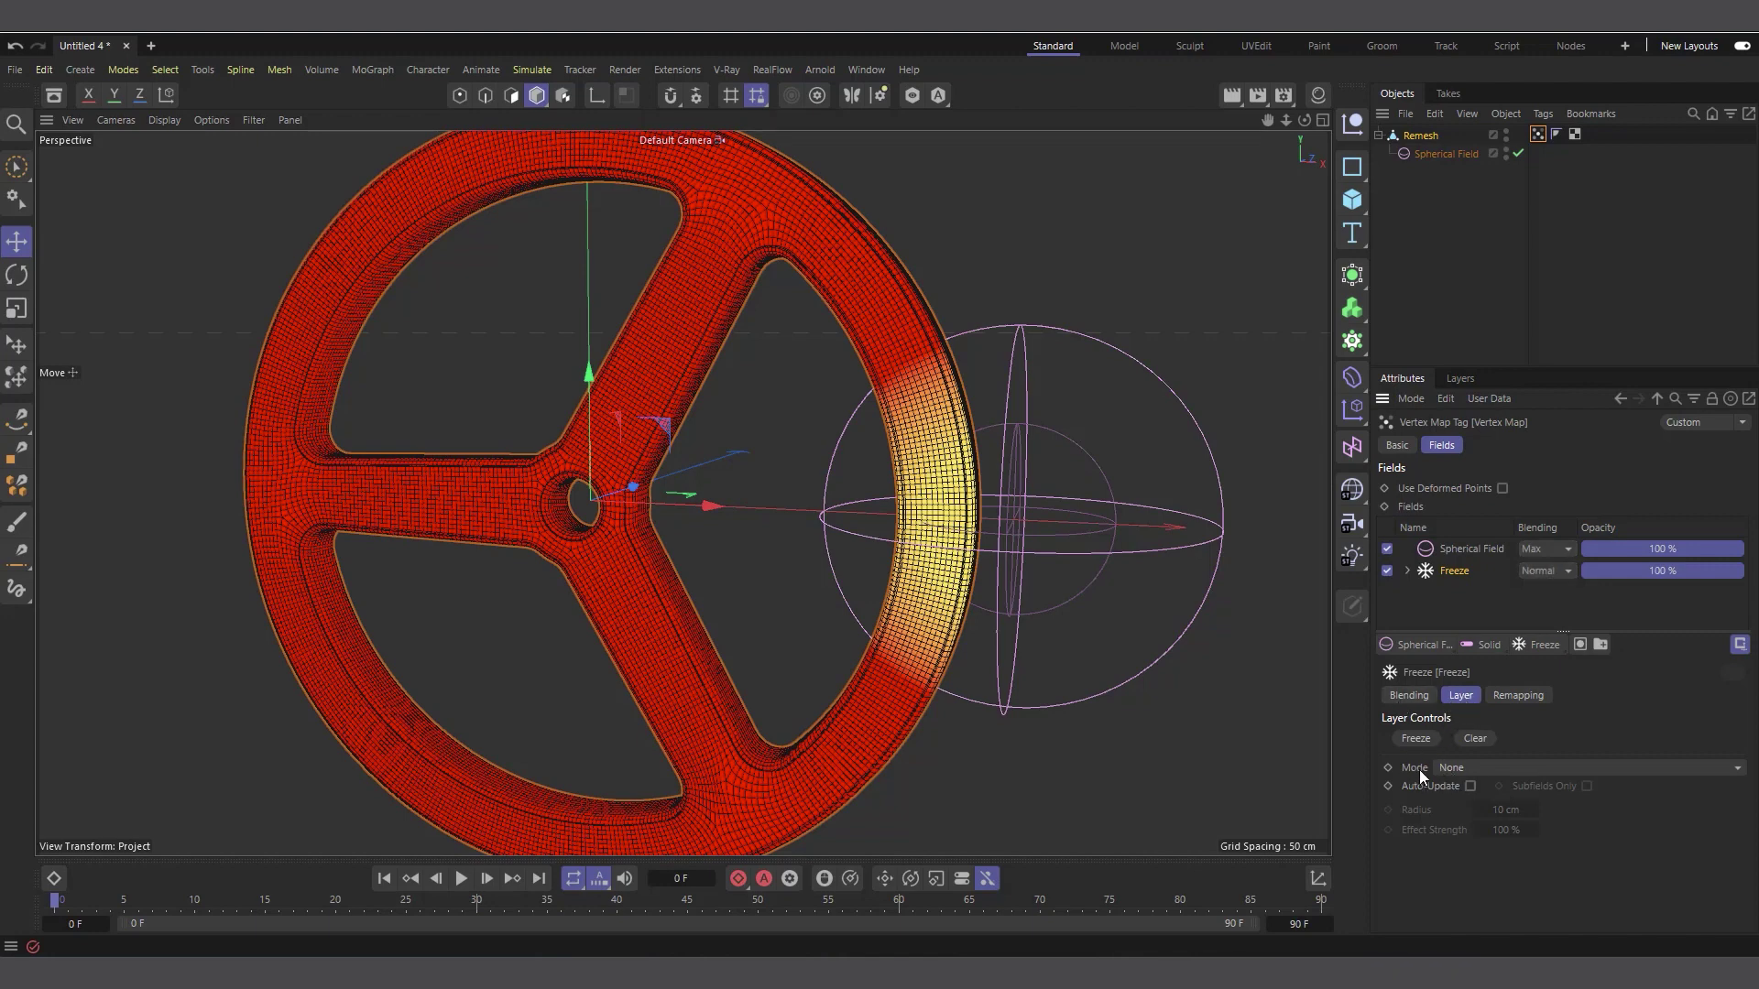
click(1509, 768)
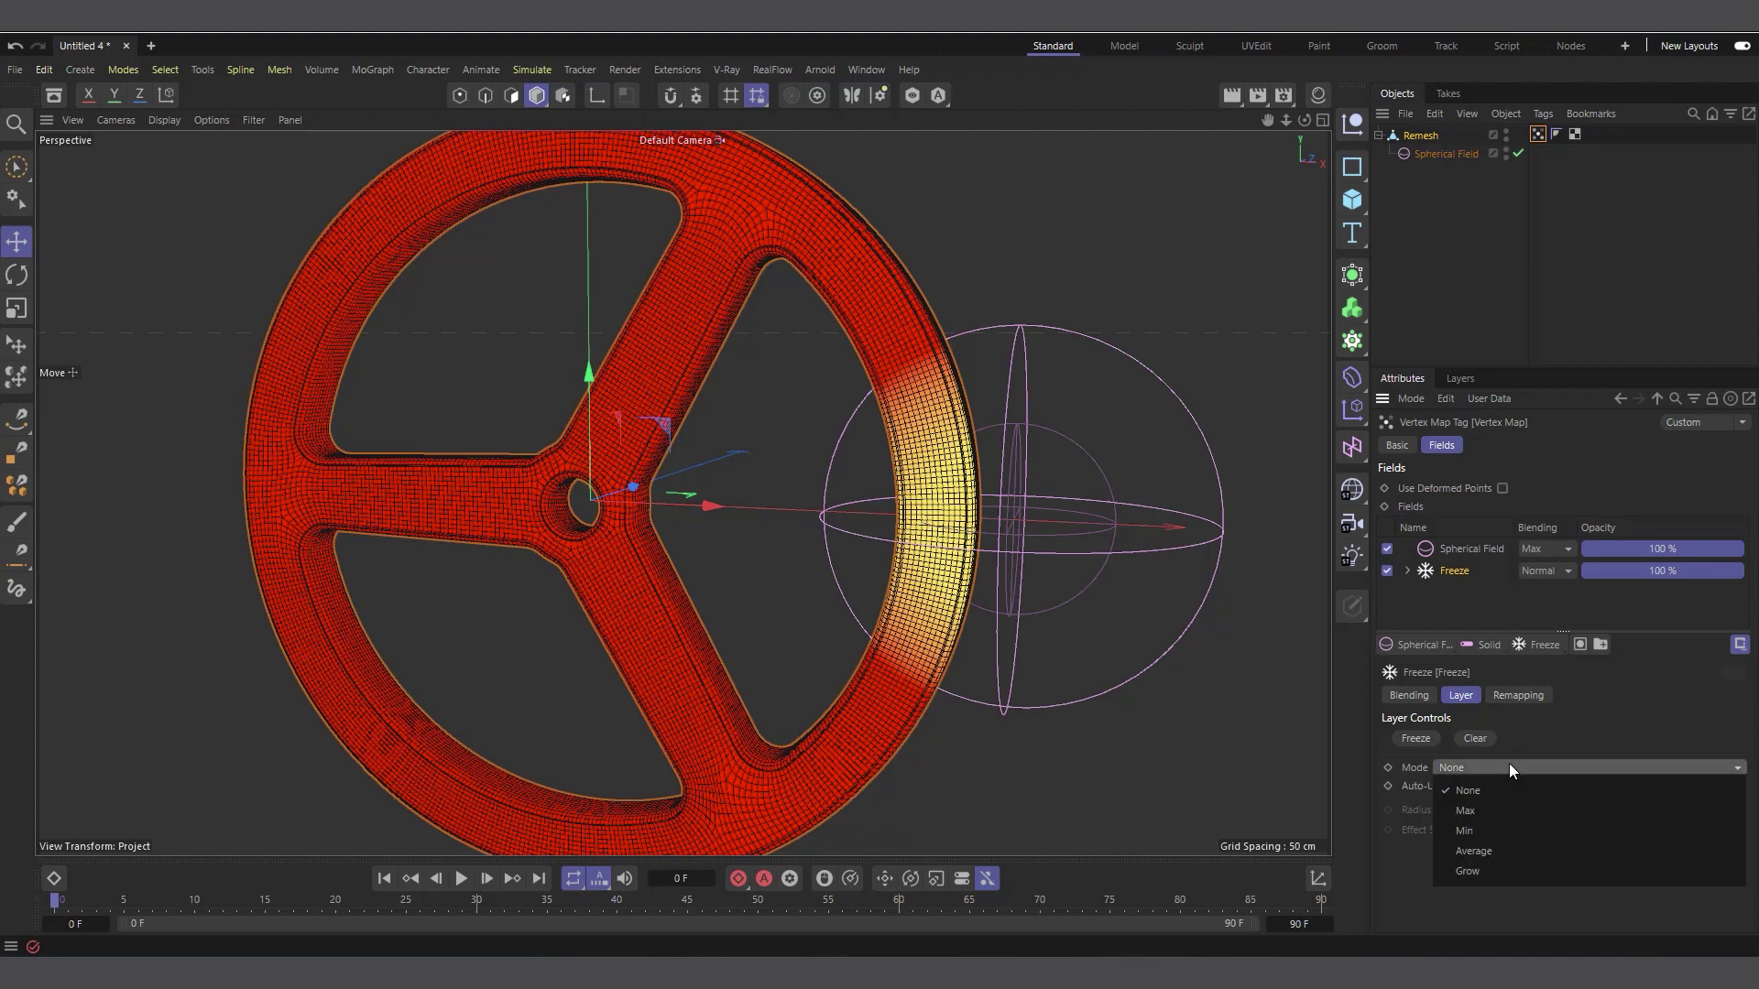
click(1503, 872)
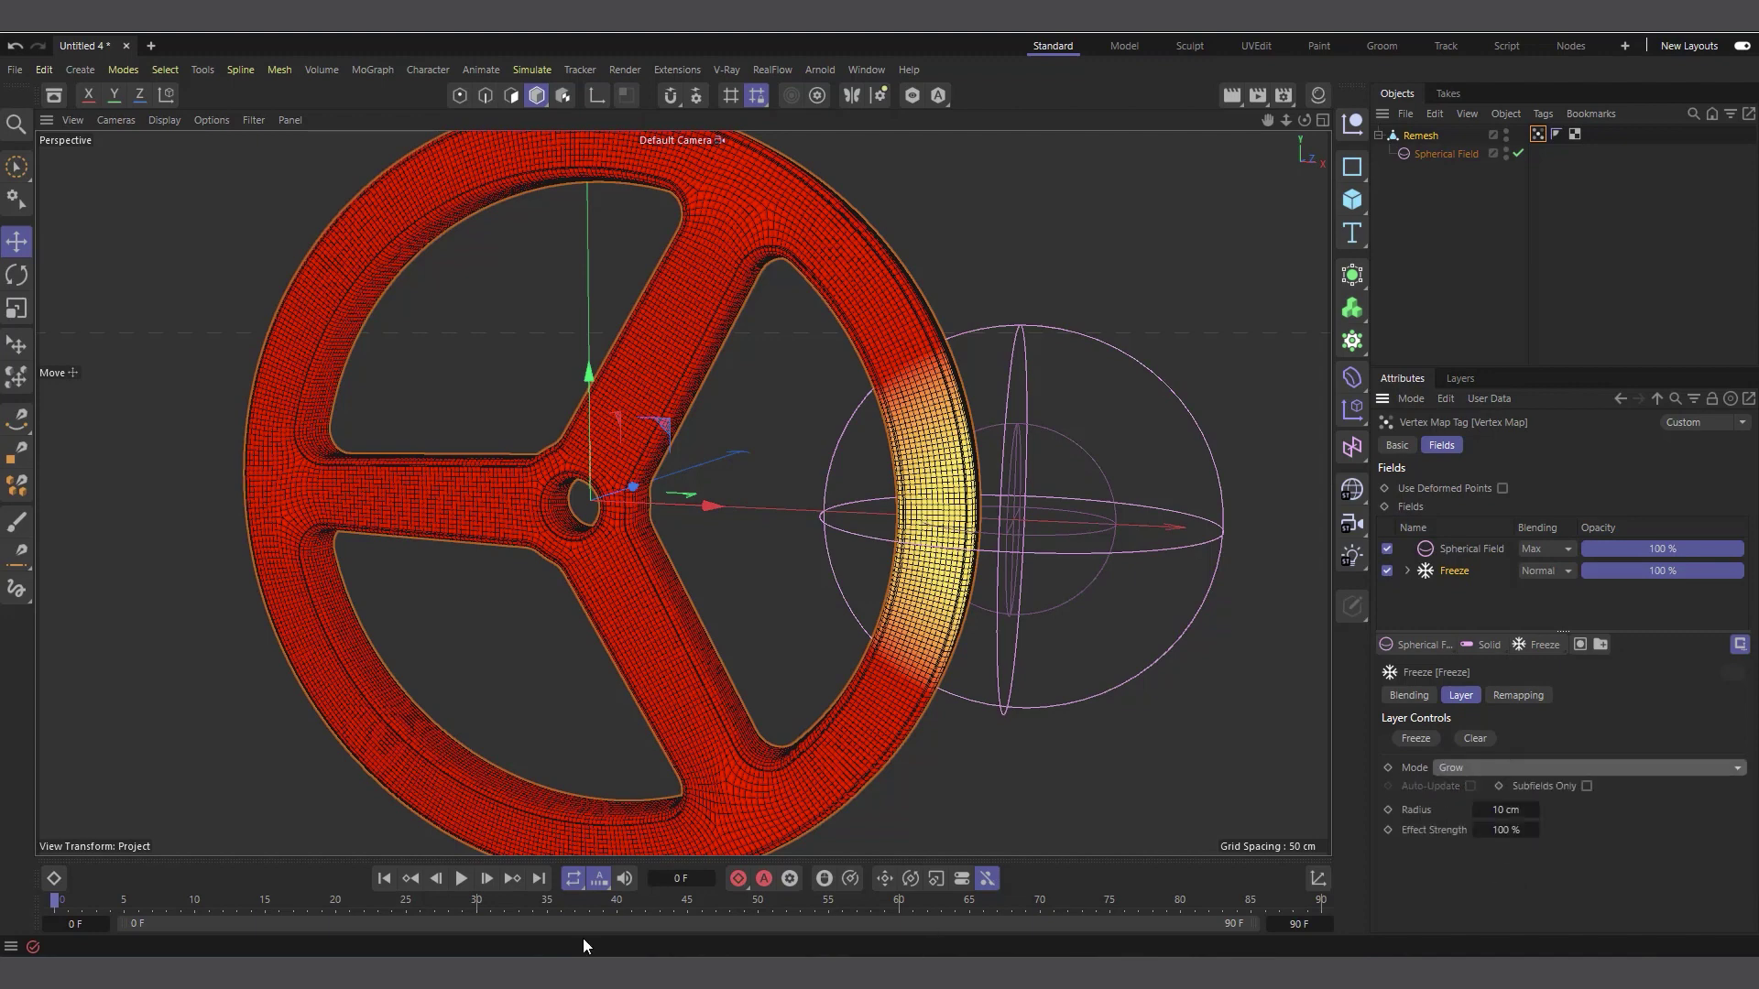
click(460, 879)
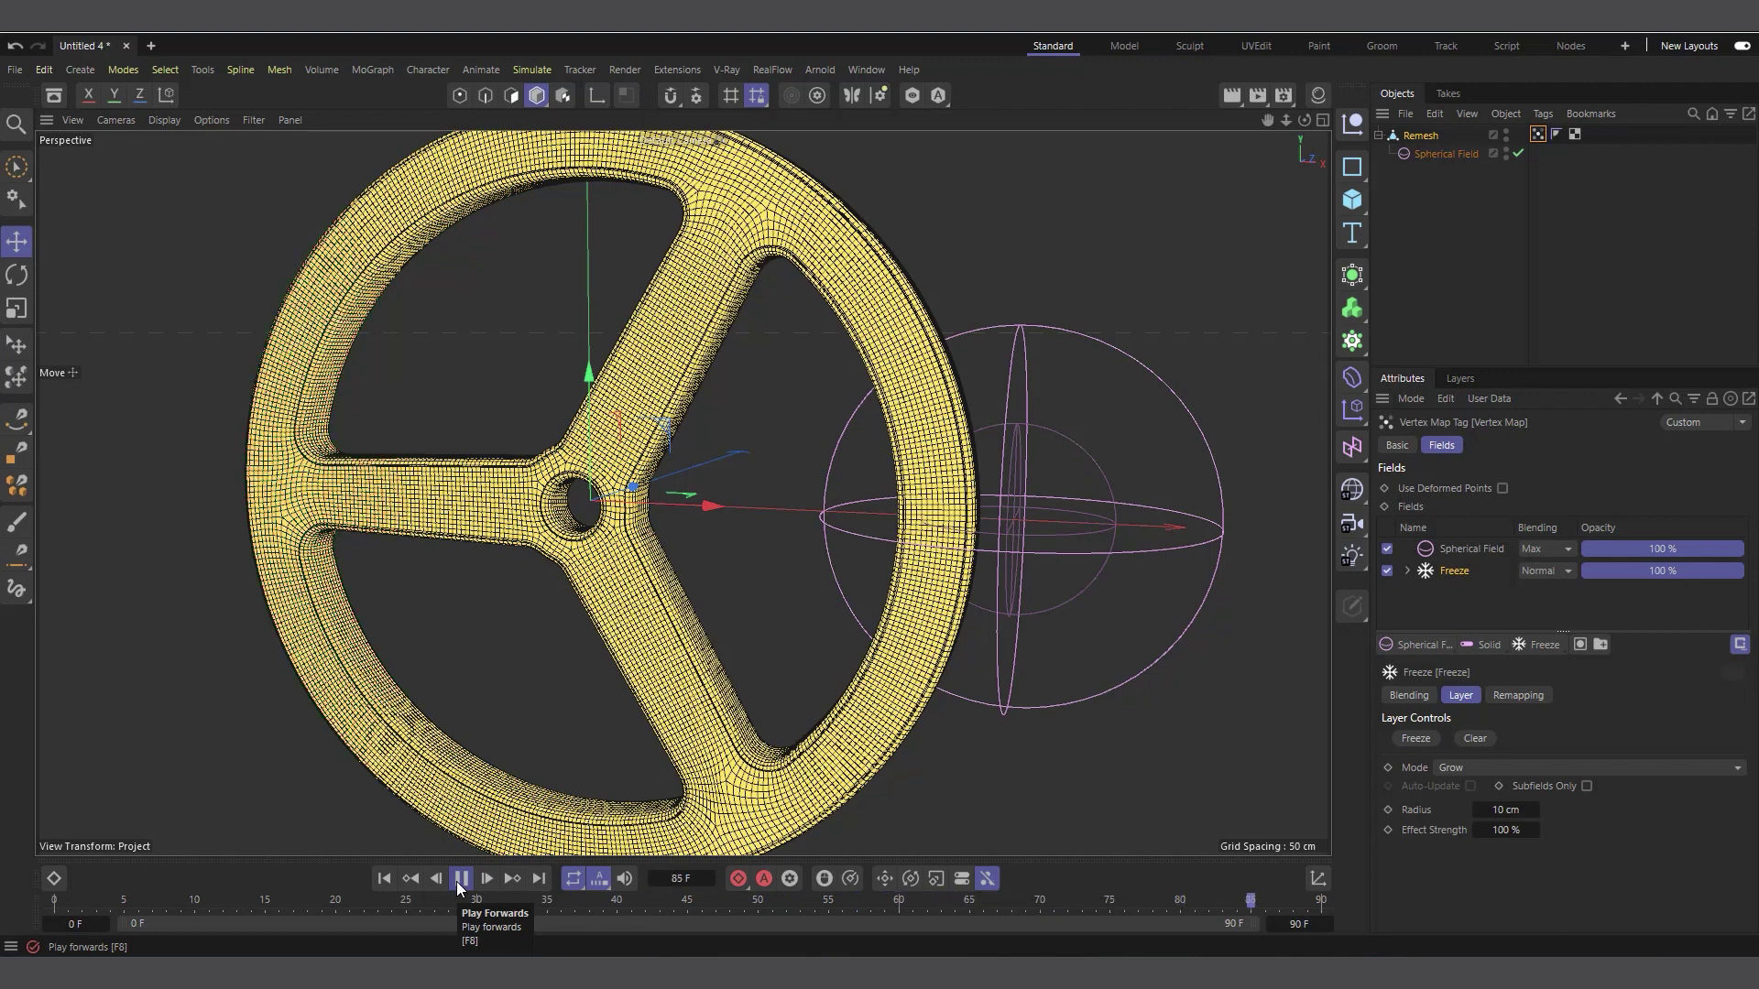
click(460, 879)
Set the Freeze layer's Effect Strength to 30% and replay the weight growth, stopping at frame 39
scroll(1094, 437, up, 3)
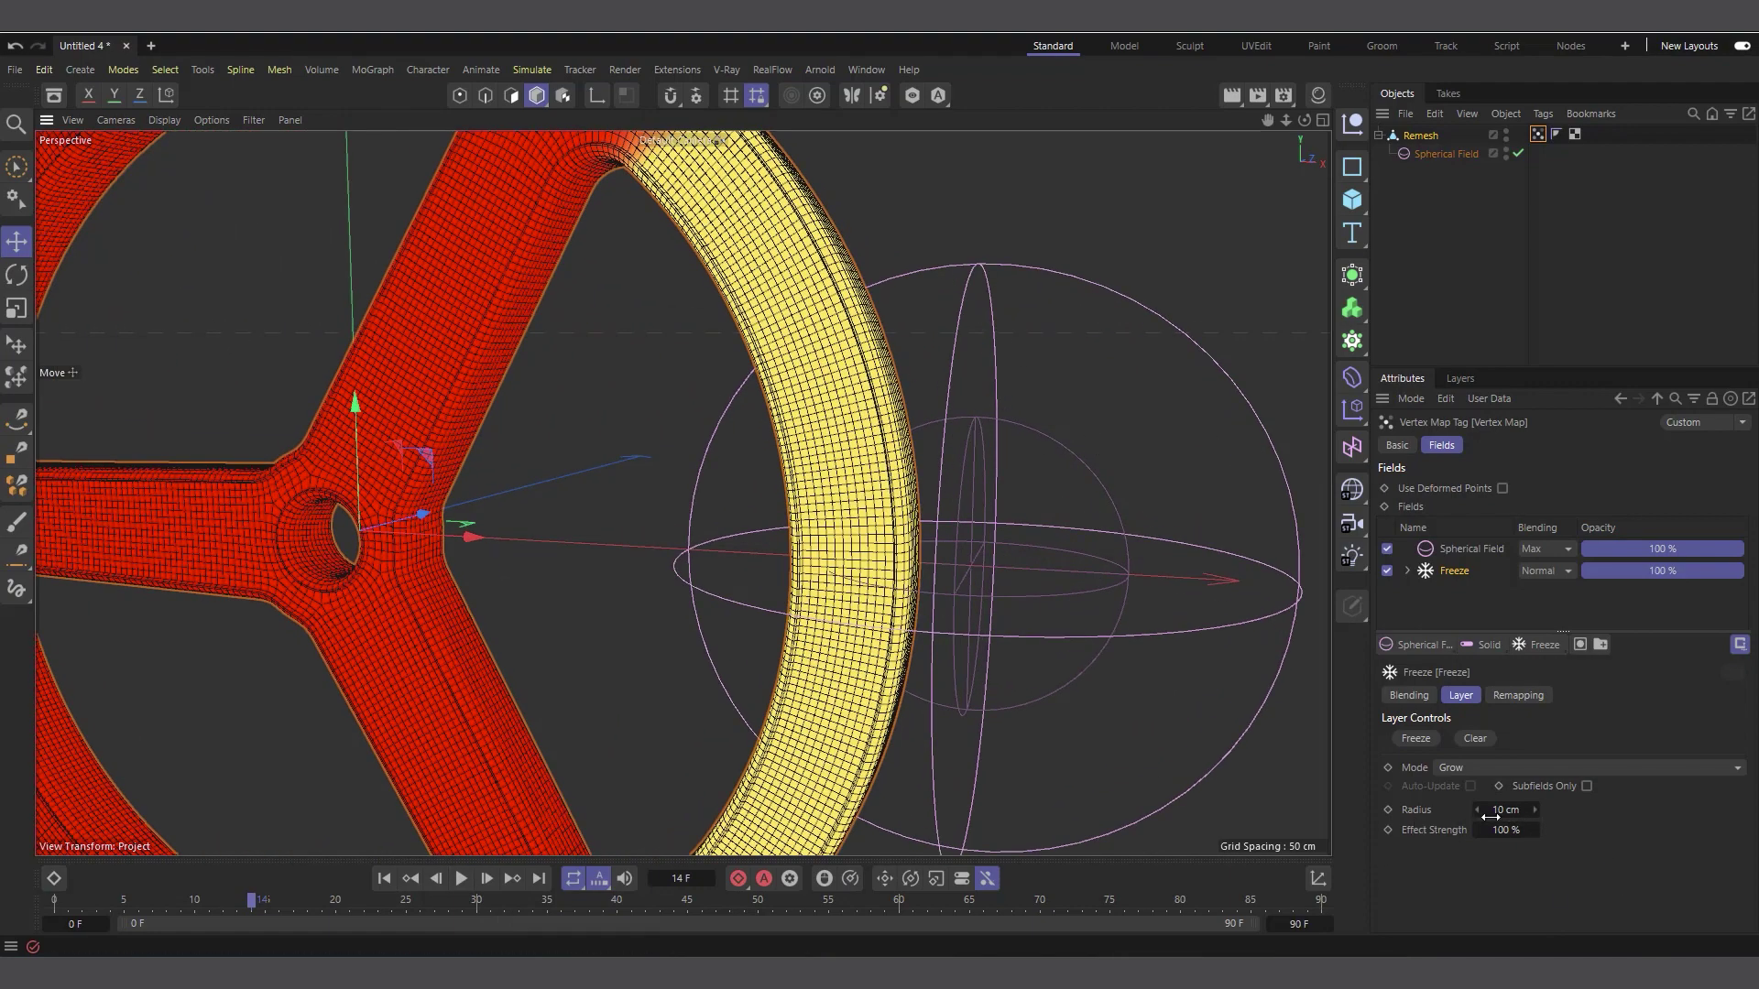
scroll(947, 414, down, 1)
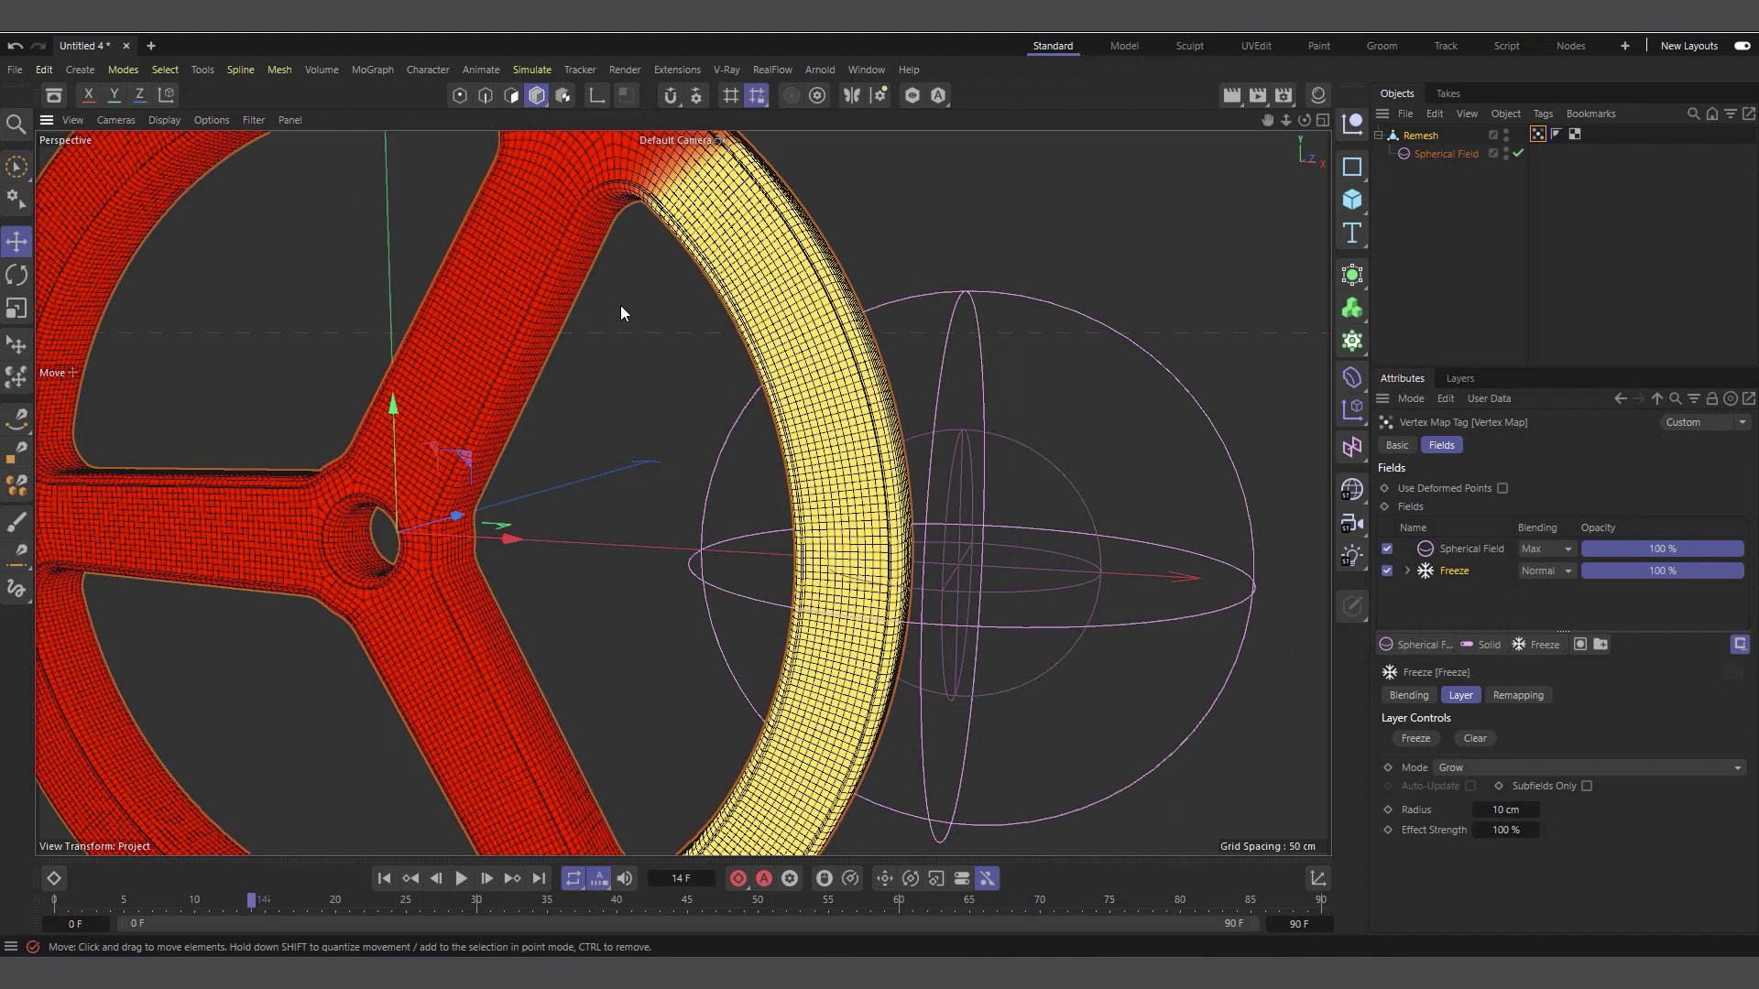
scroll(736, 402, down, 1)
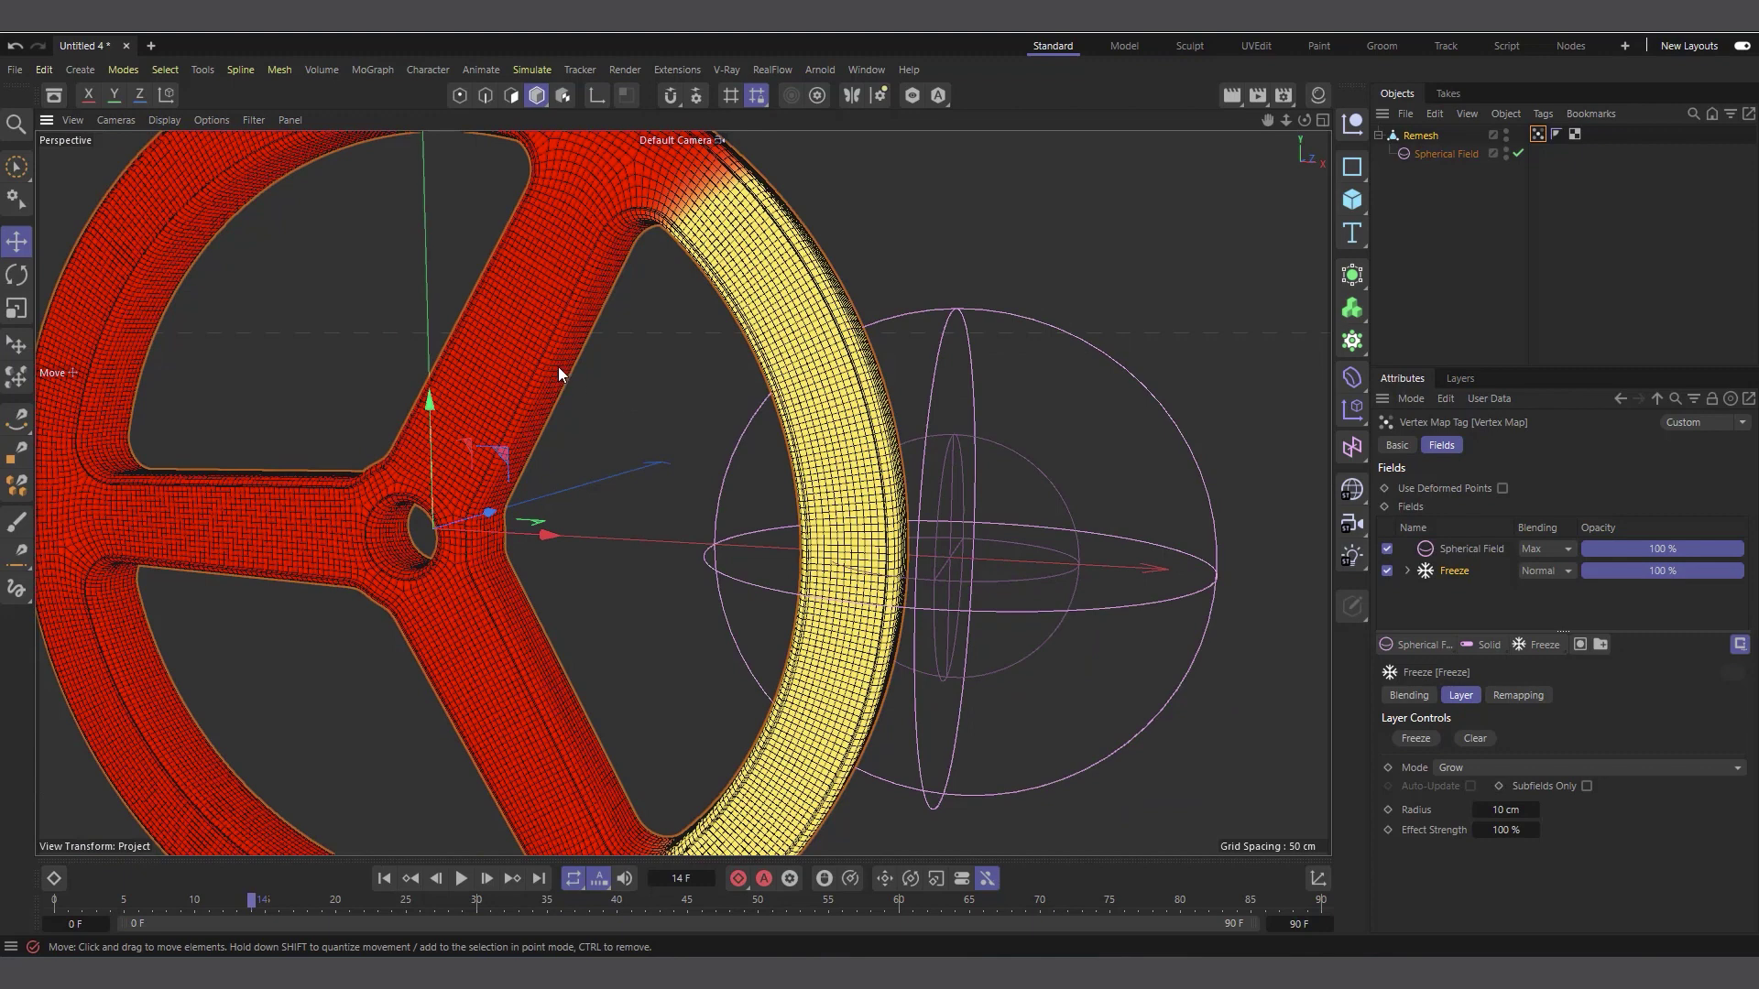
click(1507, 830)
text(30)
key(Return)
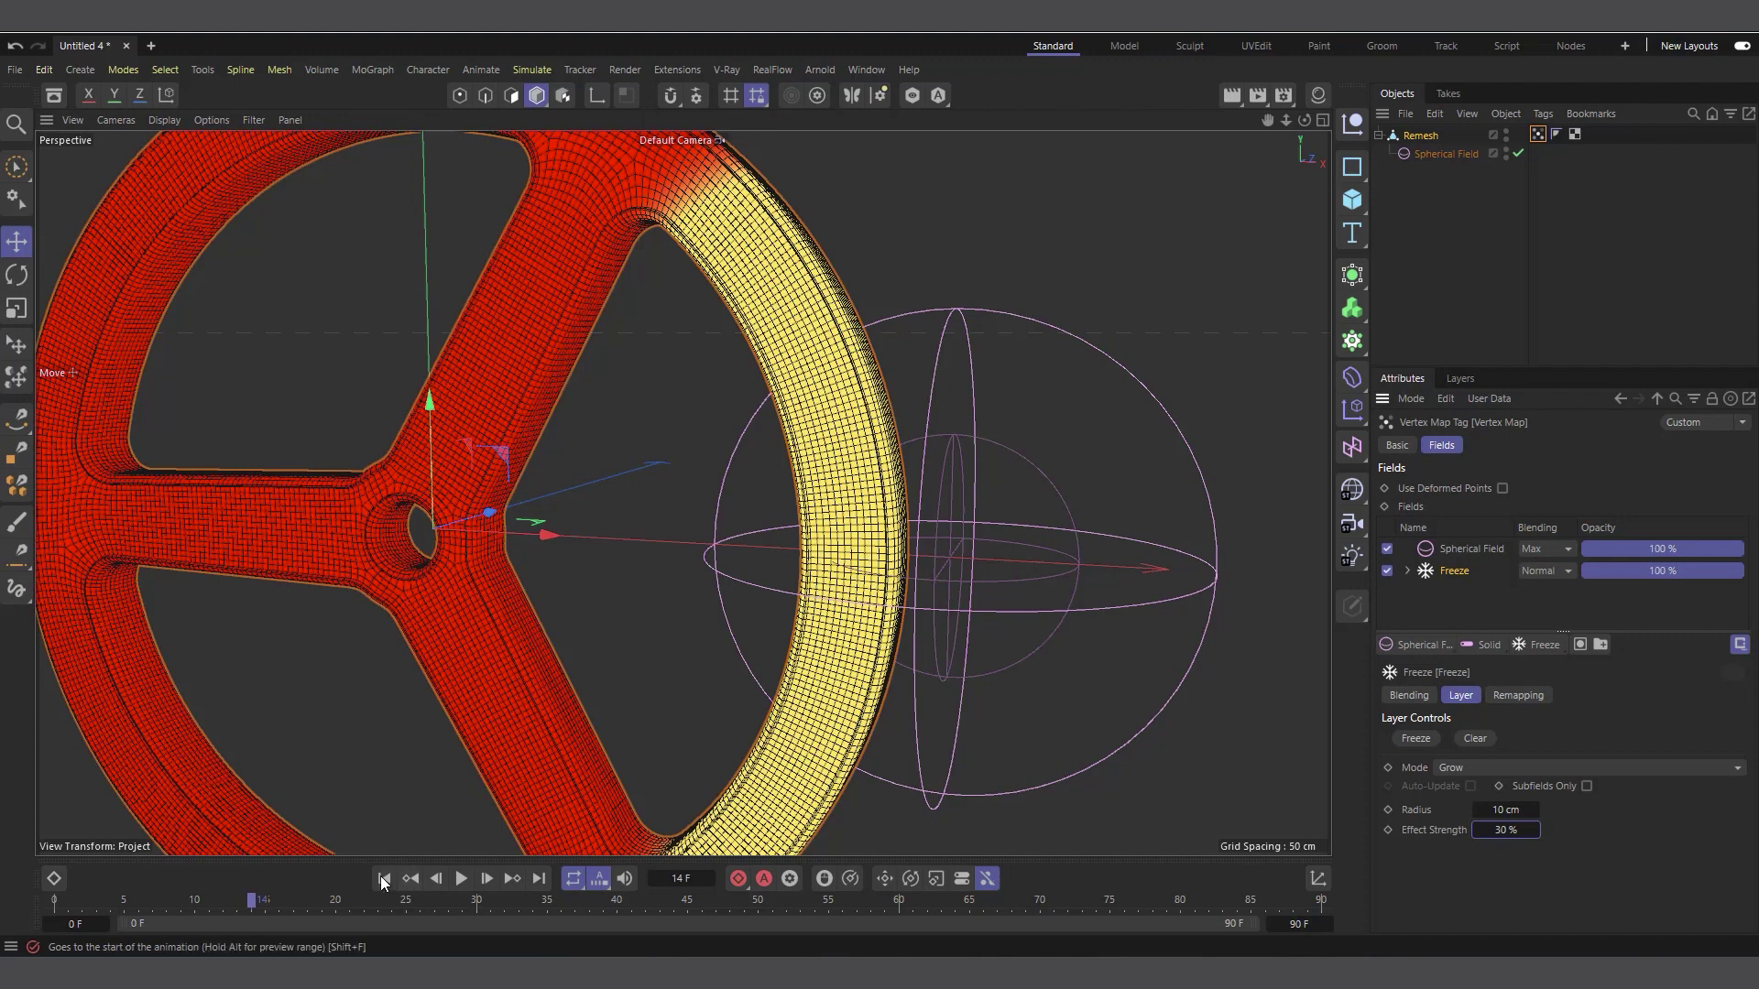
click(469, 877)
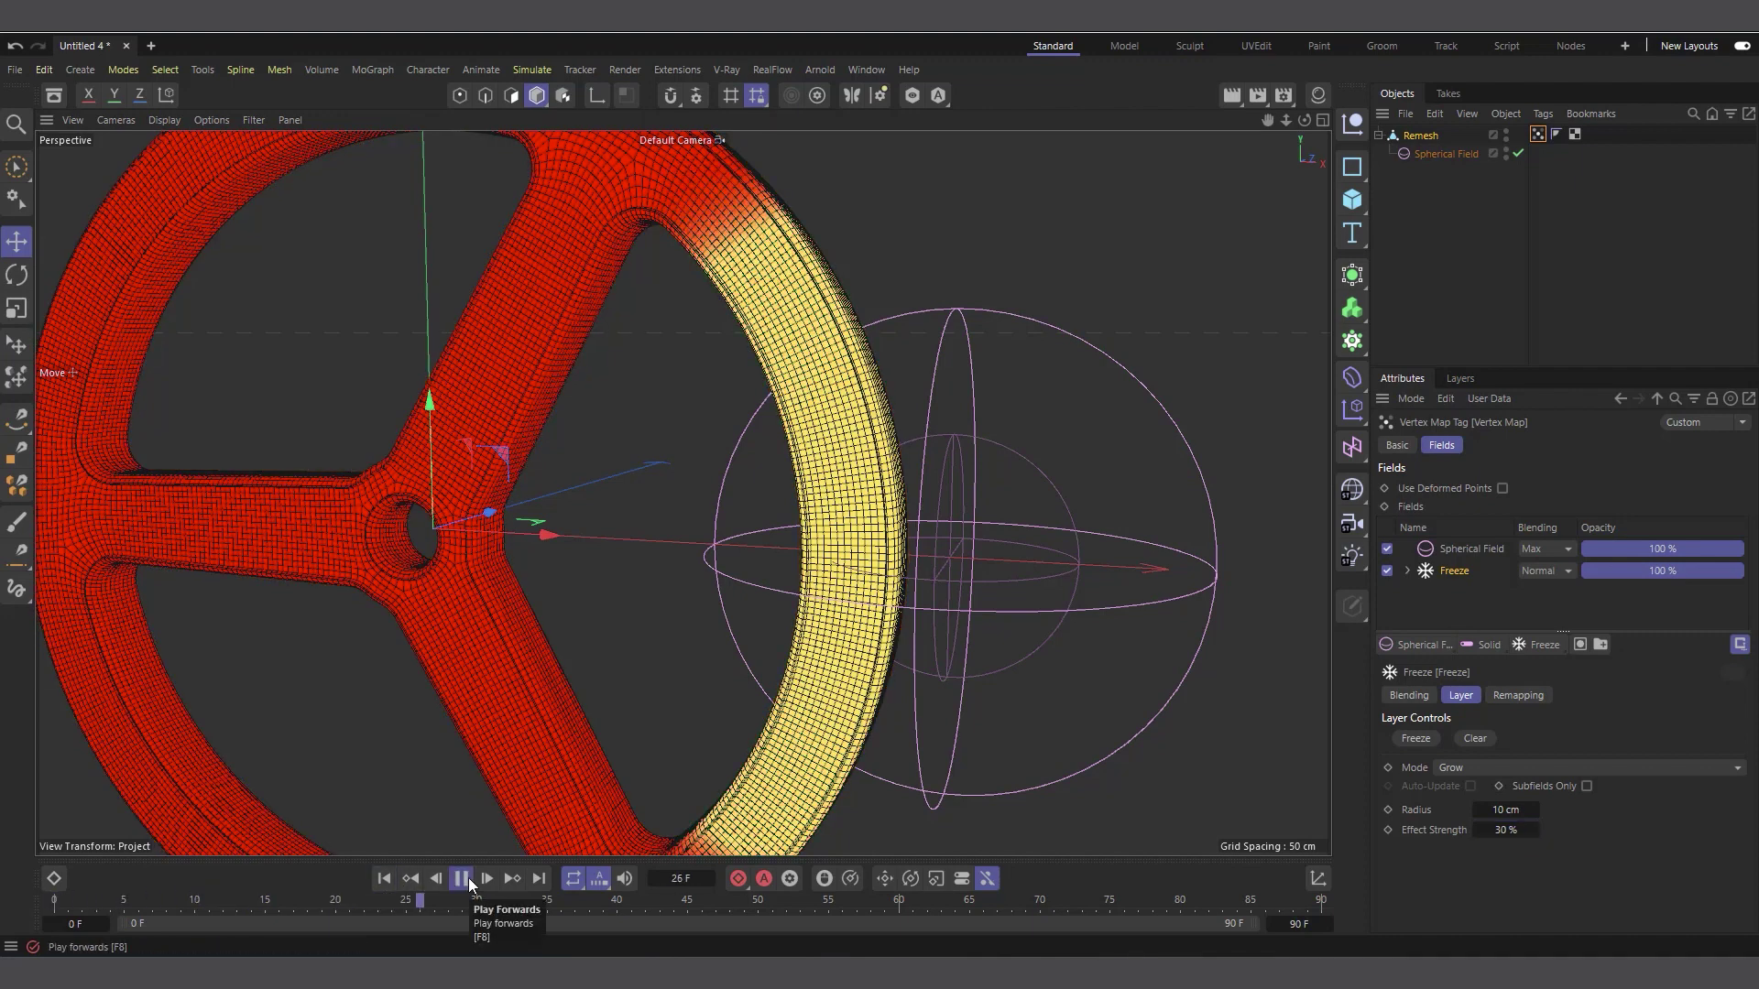
click(469, 878)
Examine the transition between weighted and unweighted areas where the upper spoke meets the rim, up close and on the whole wheel
scroll(735, 394, down, 3)
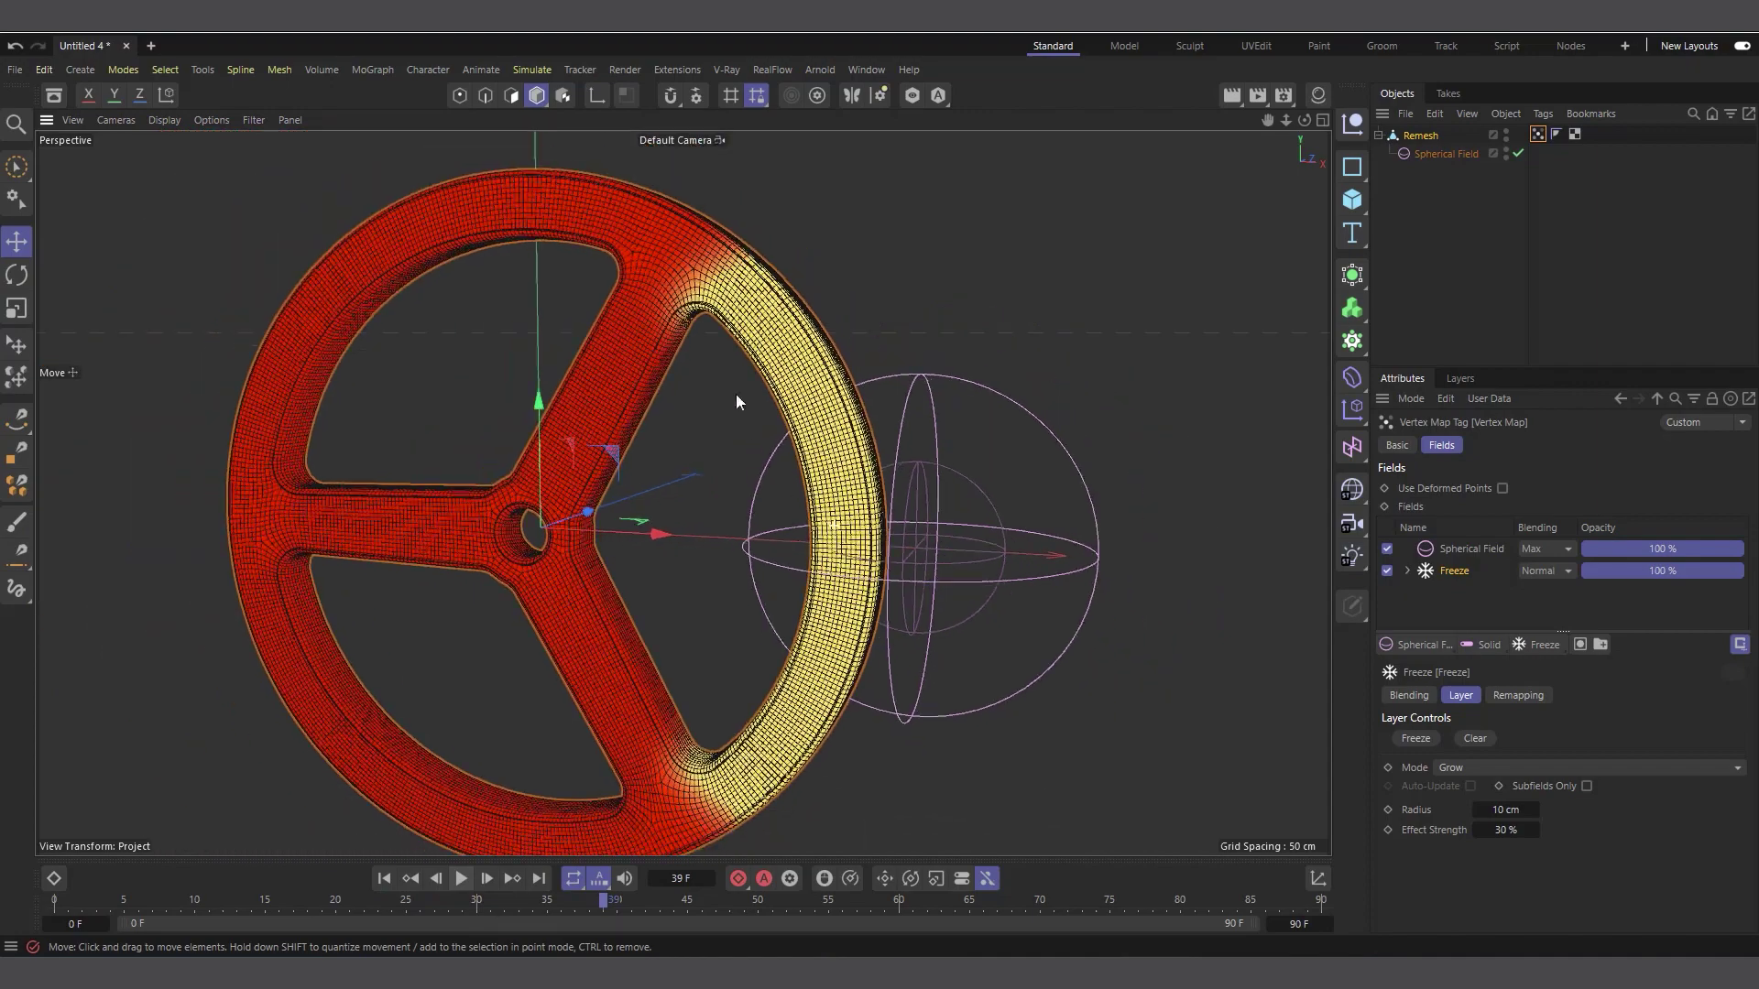
scroll(737, 402, up, 8)
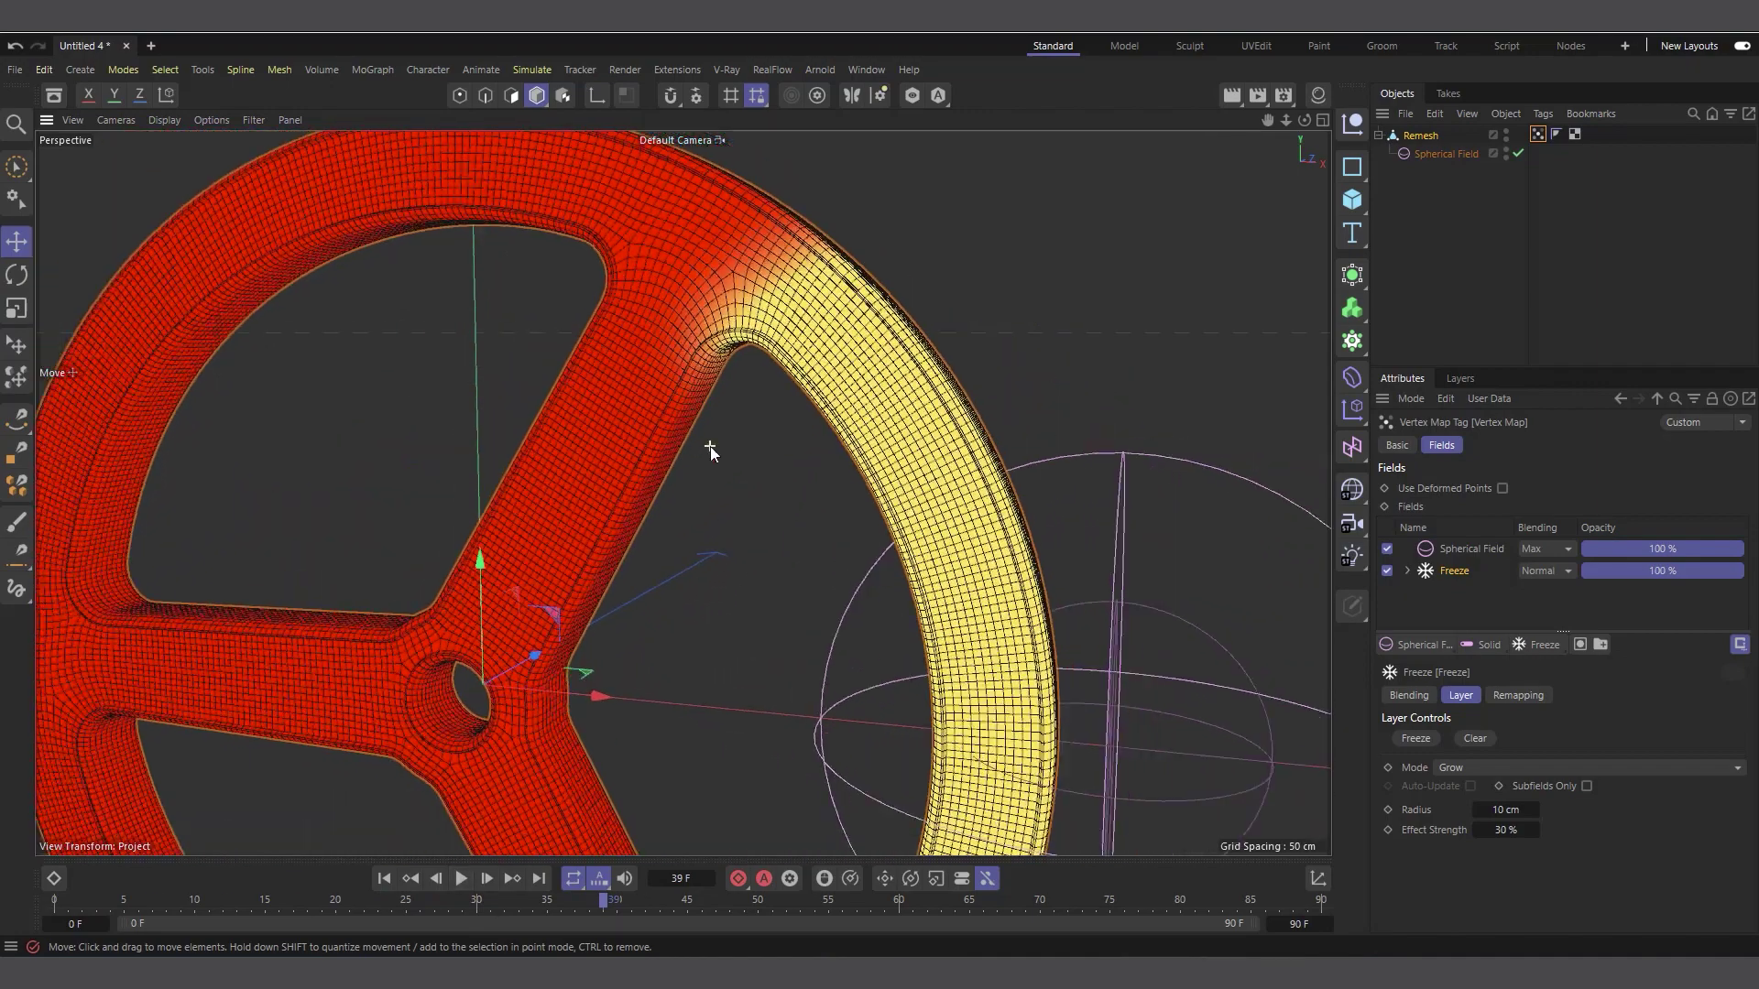
scroll(711, 447, down, 3)
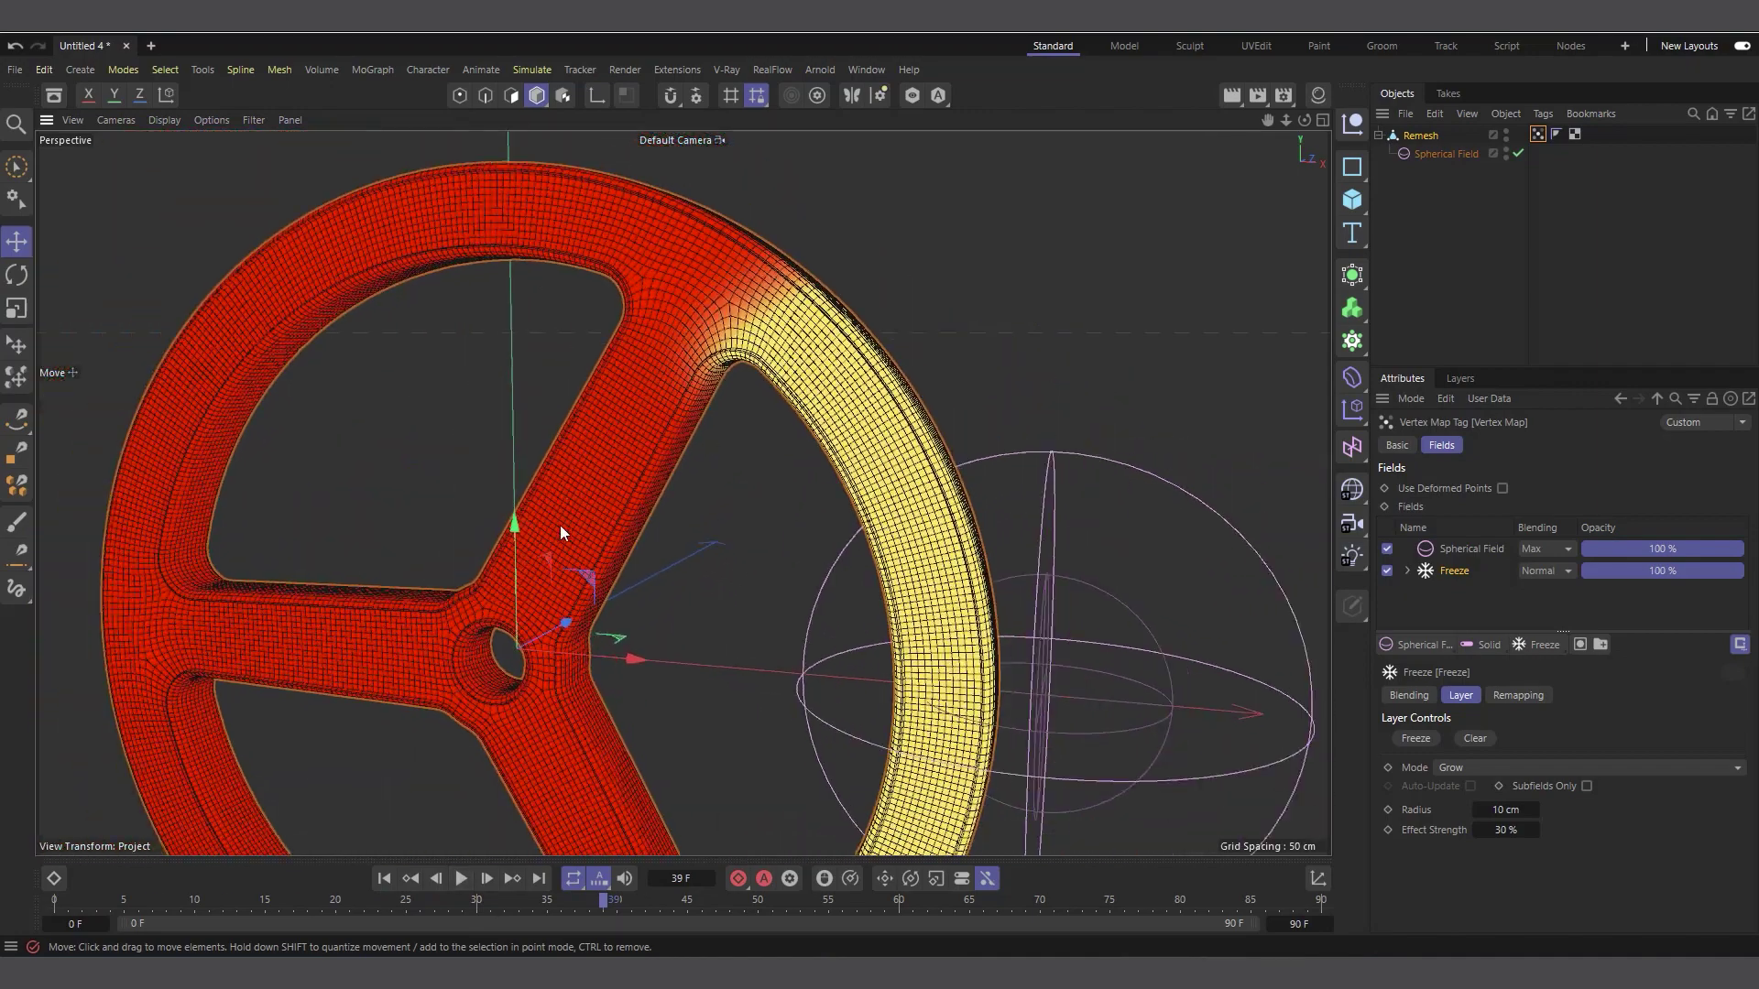
scroll(508, 660, up, 3)
scroll(574, 470, up, 2)
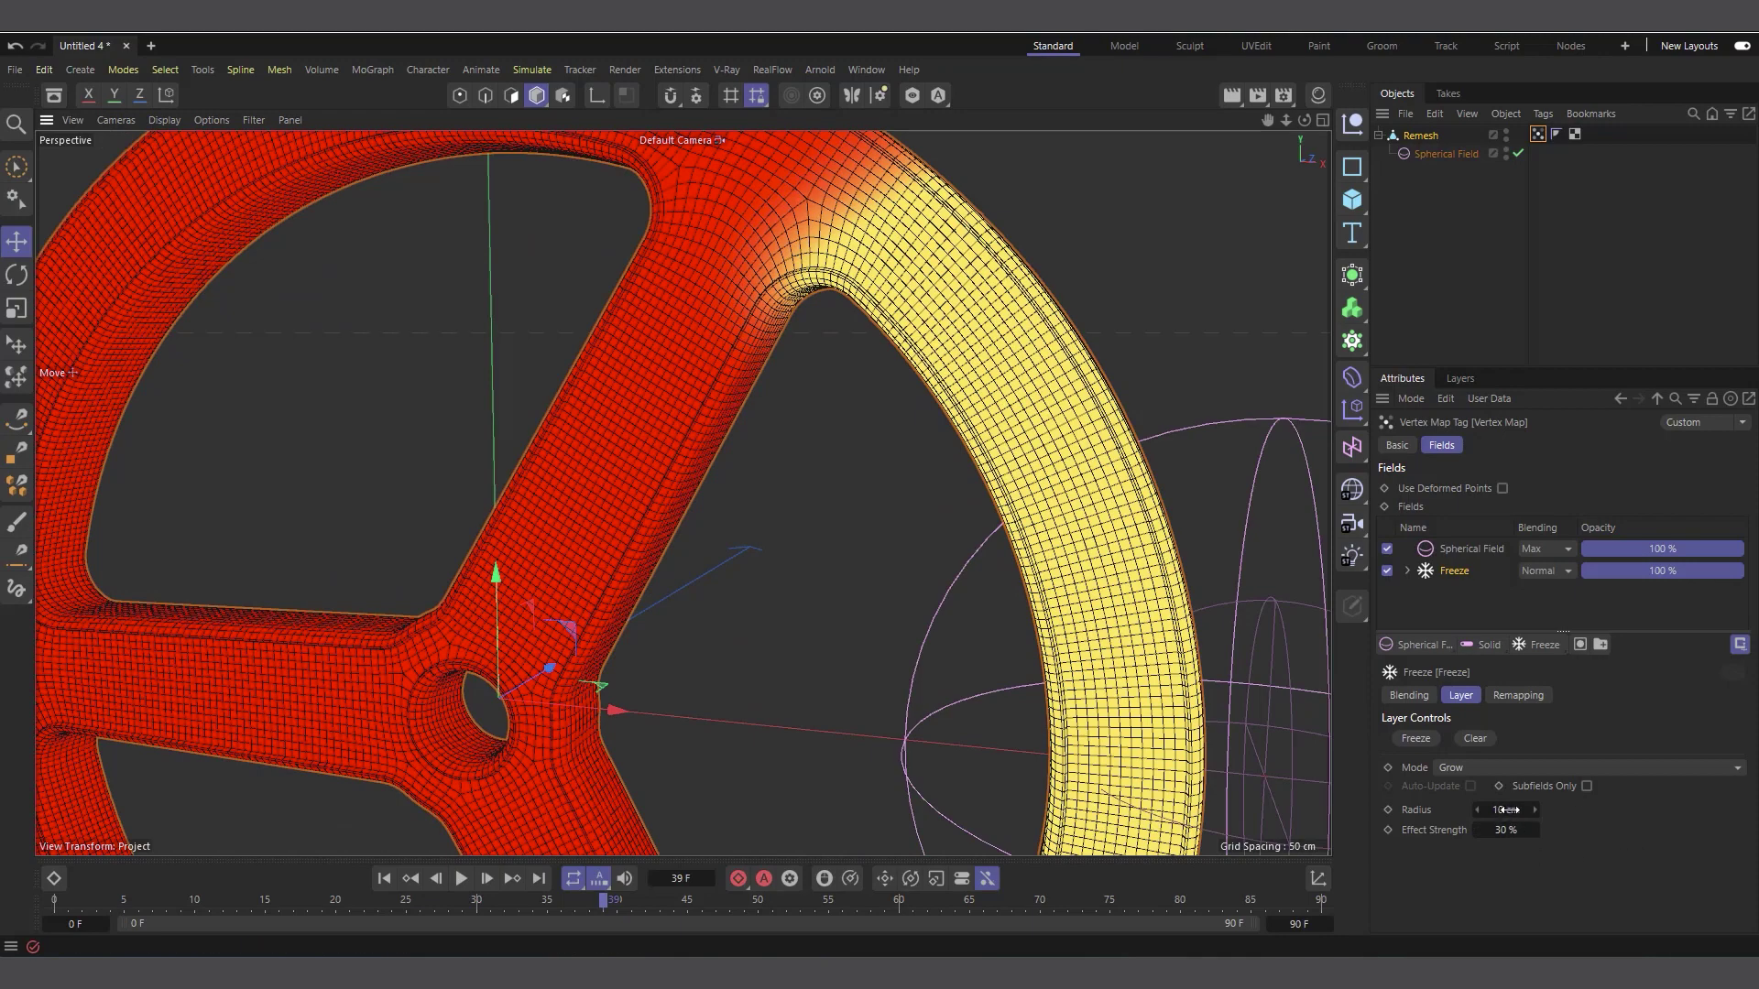
scroll(887, 441, down, 2)
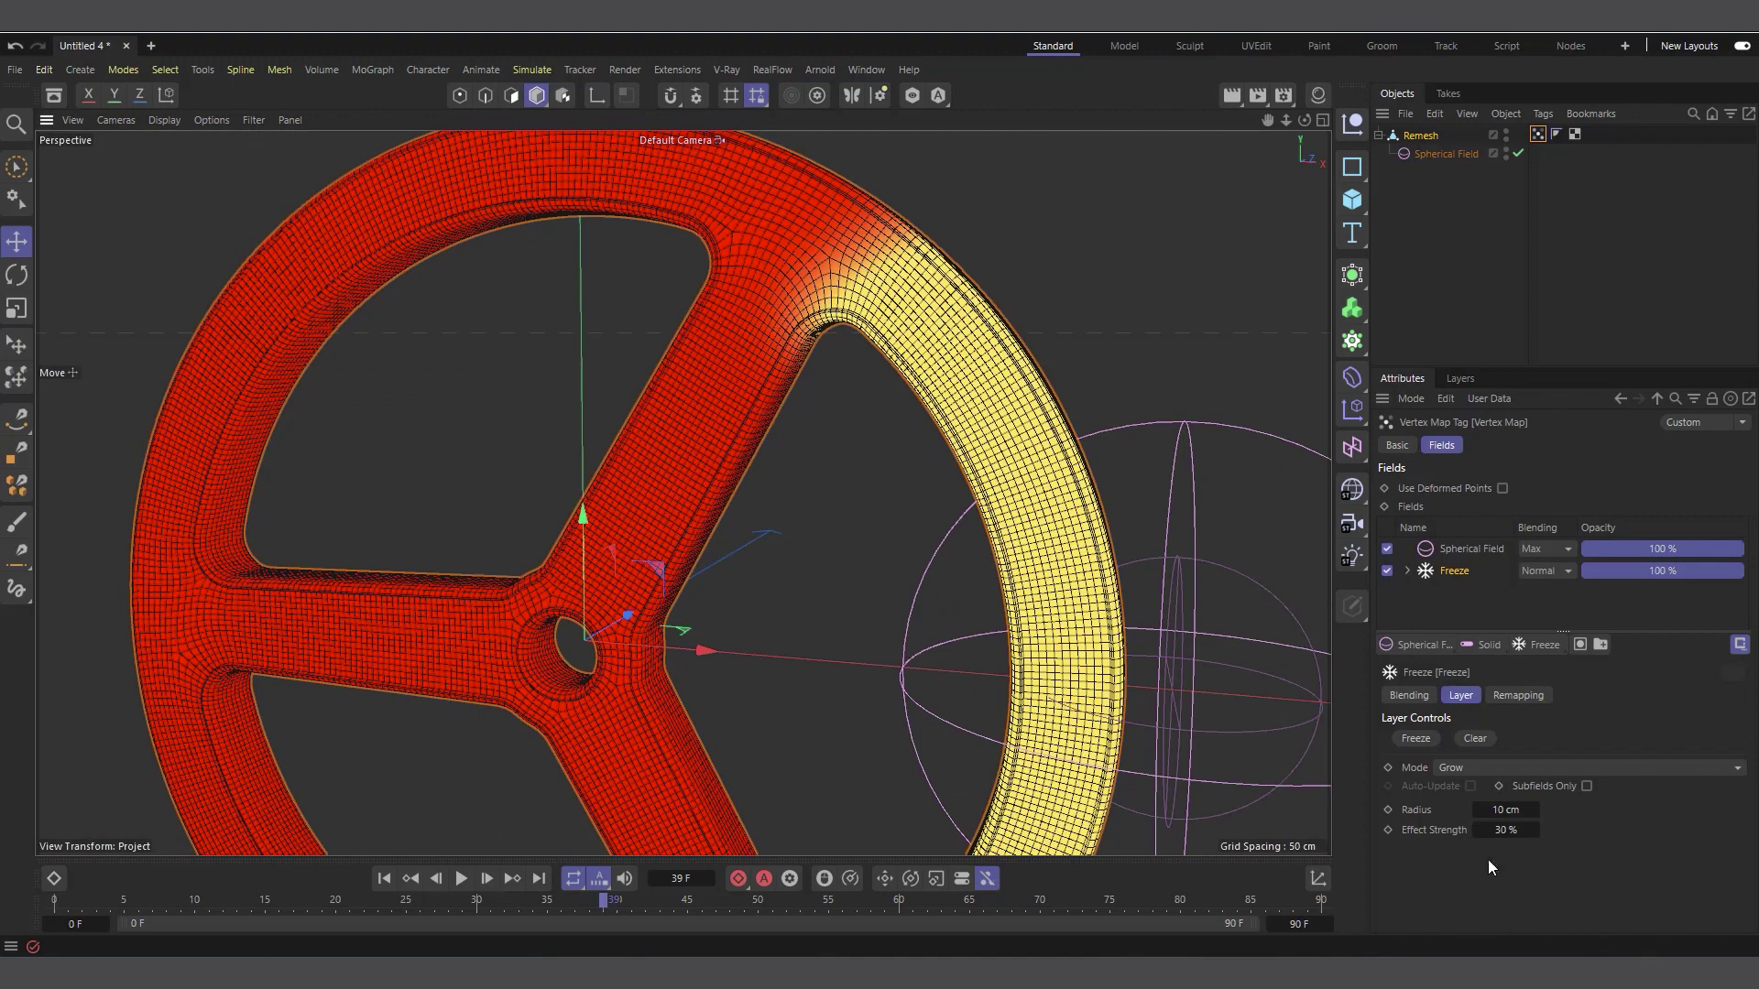
scroll(728, 332, down, 3)
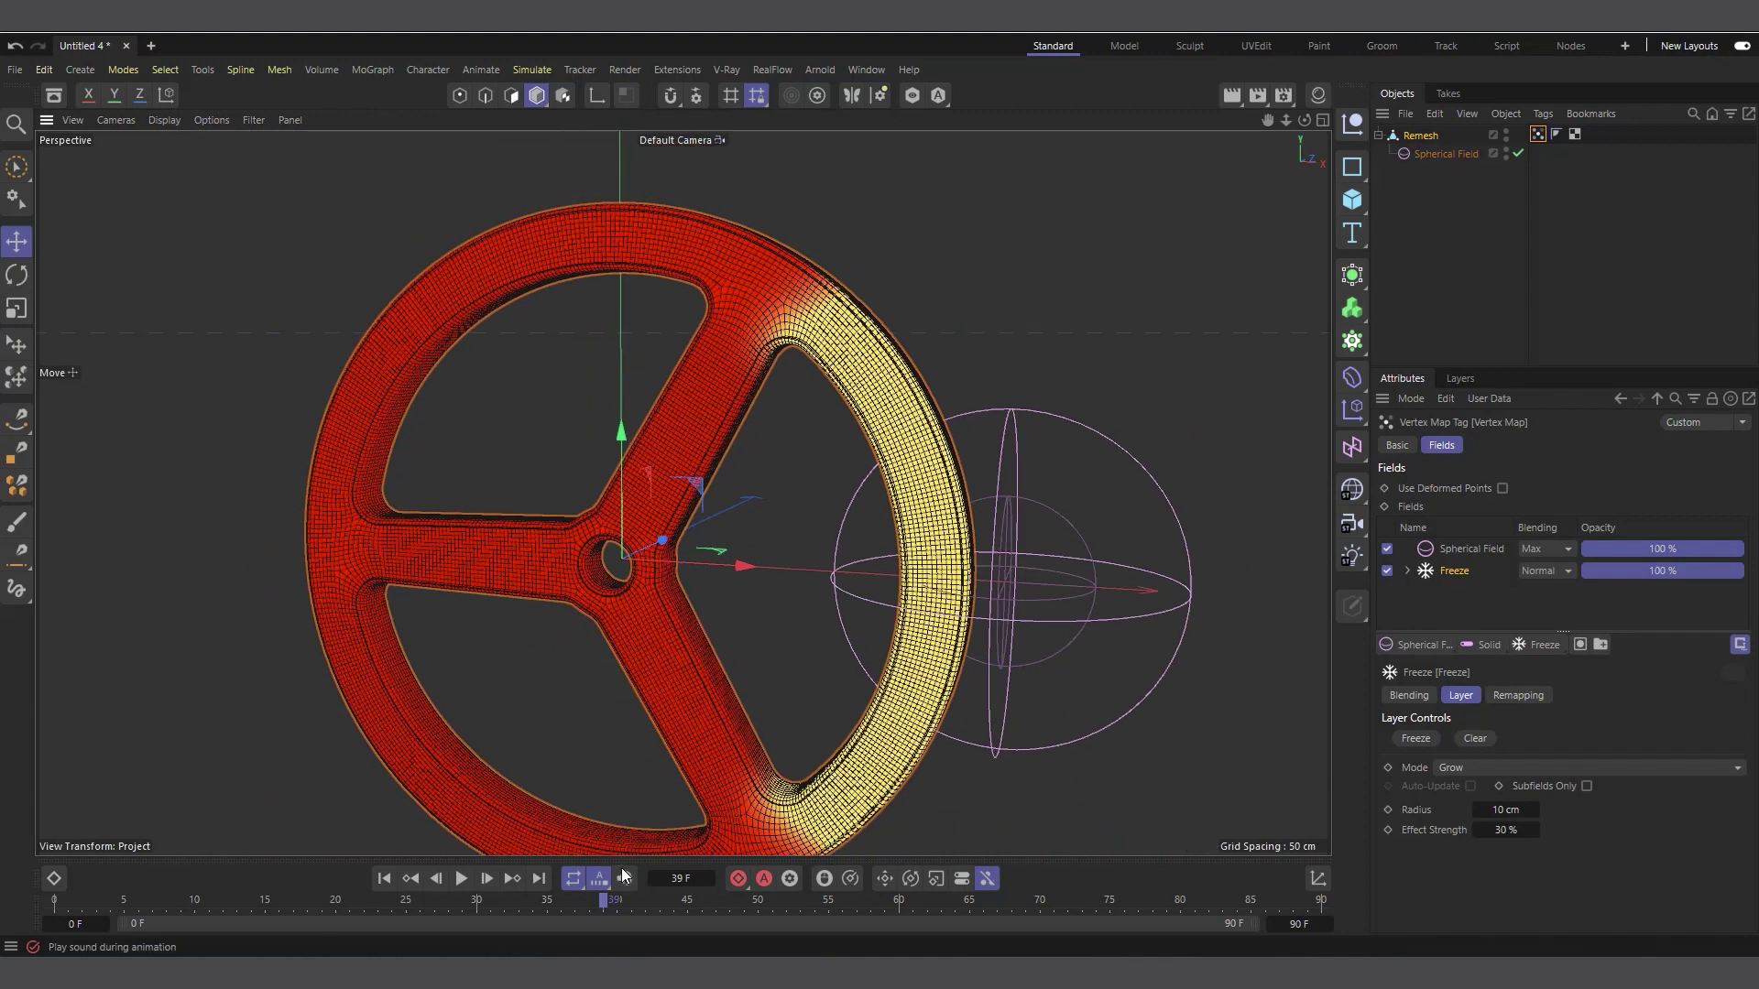
scroll(575, 531, down, 1)
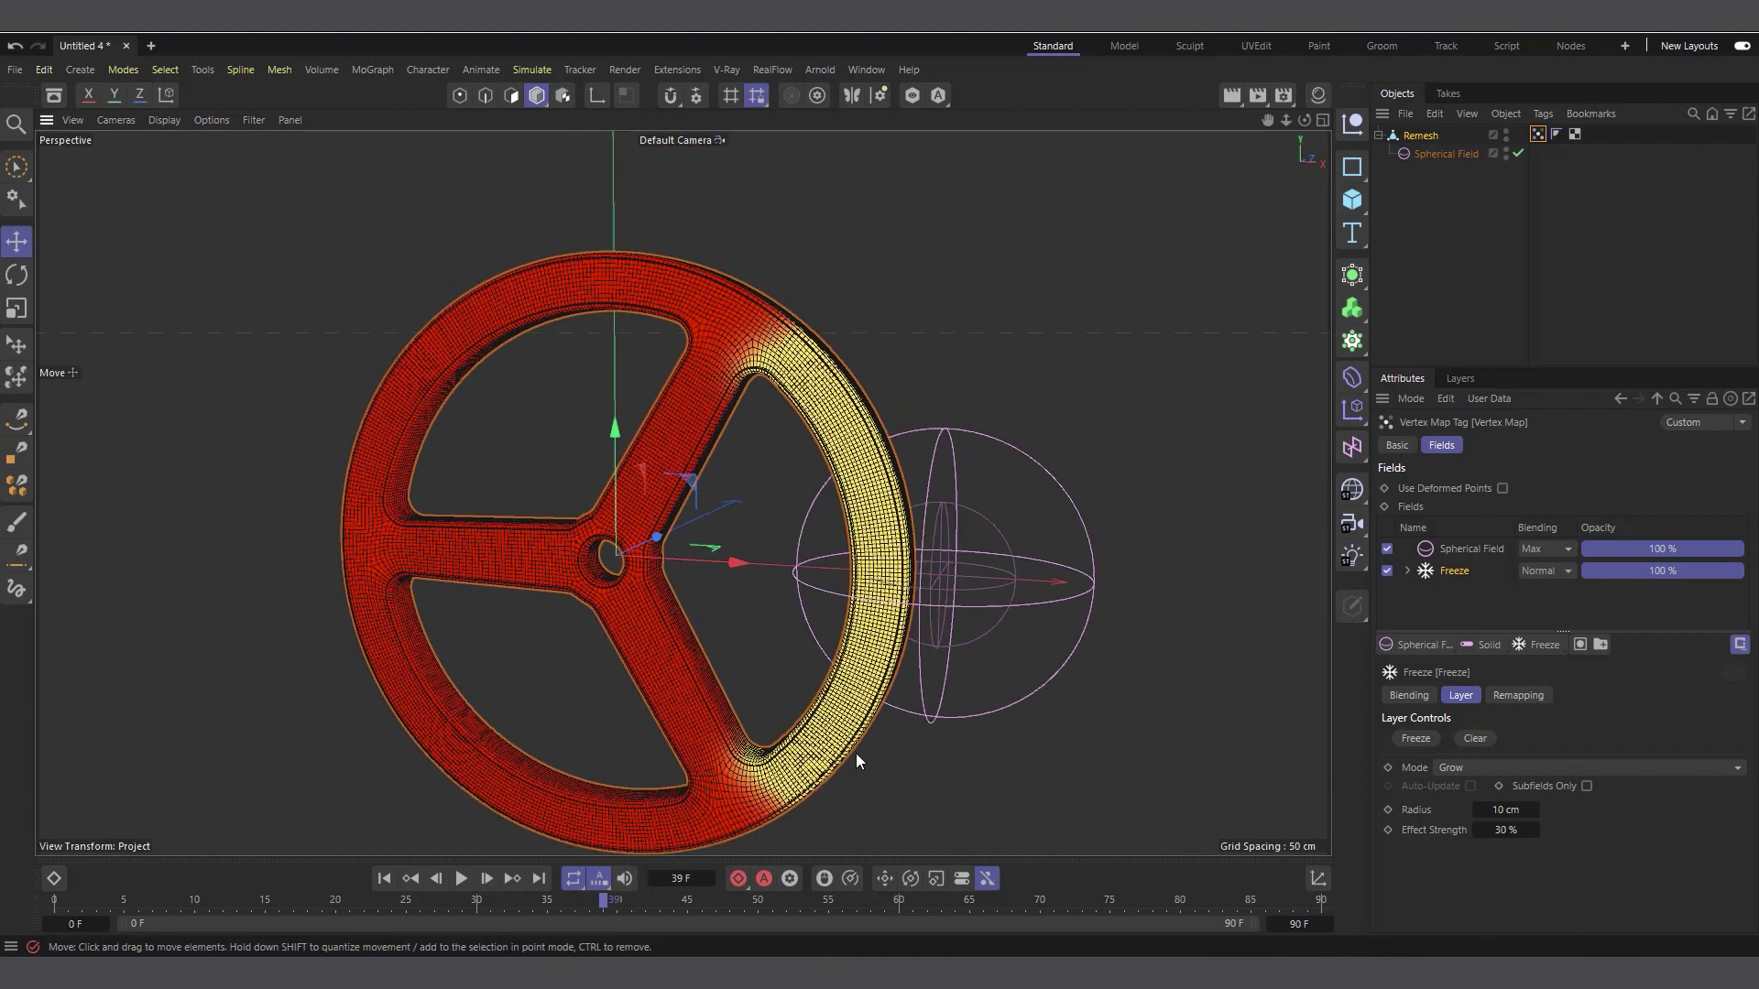
Bake the Remesh wheel as Alembic, saving the file in the Alem folder
scroll(847, 757, up, 1)
alt+drag(846, 757, 592, 716)
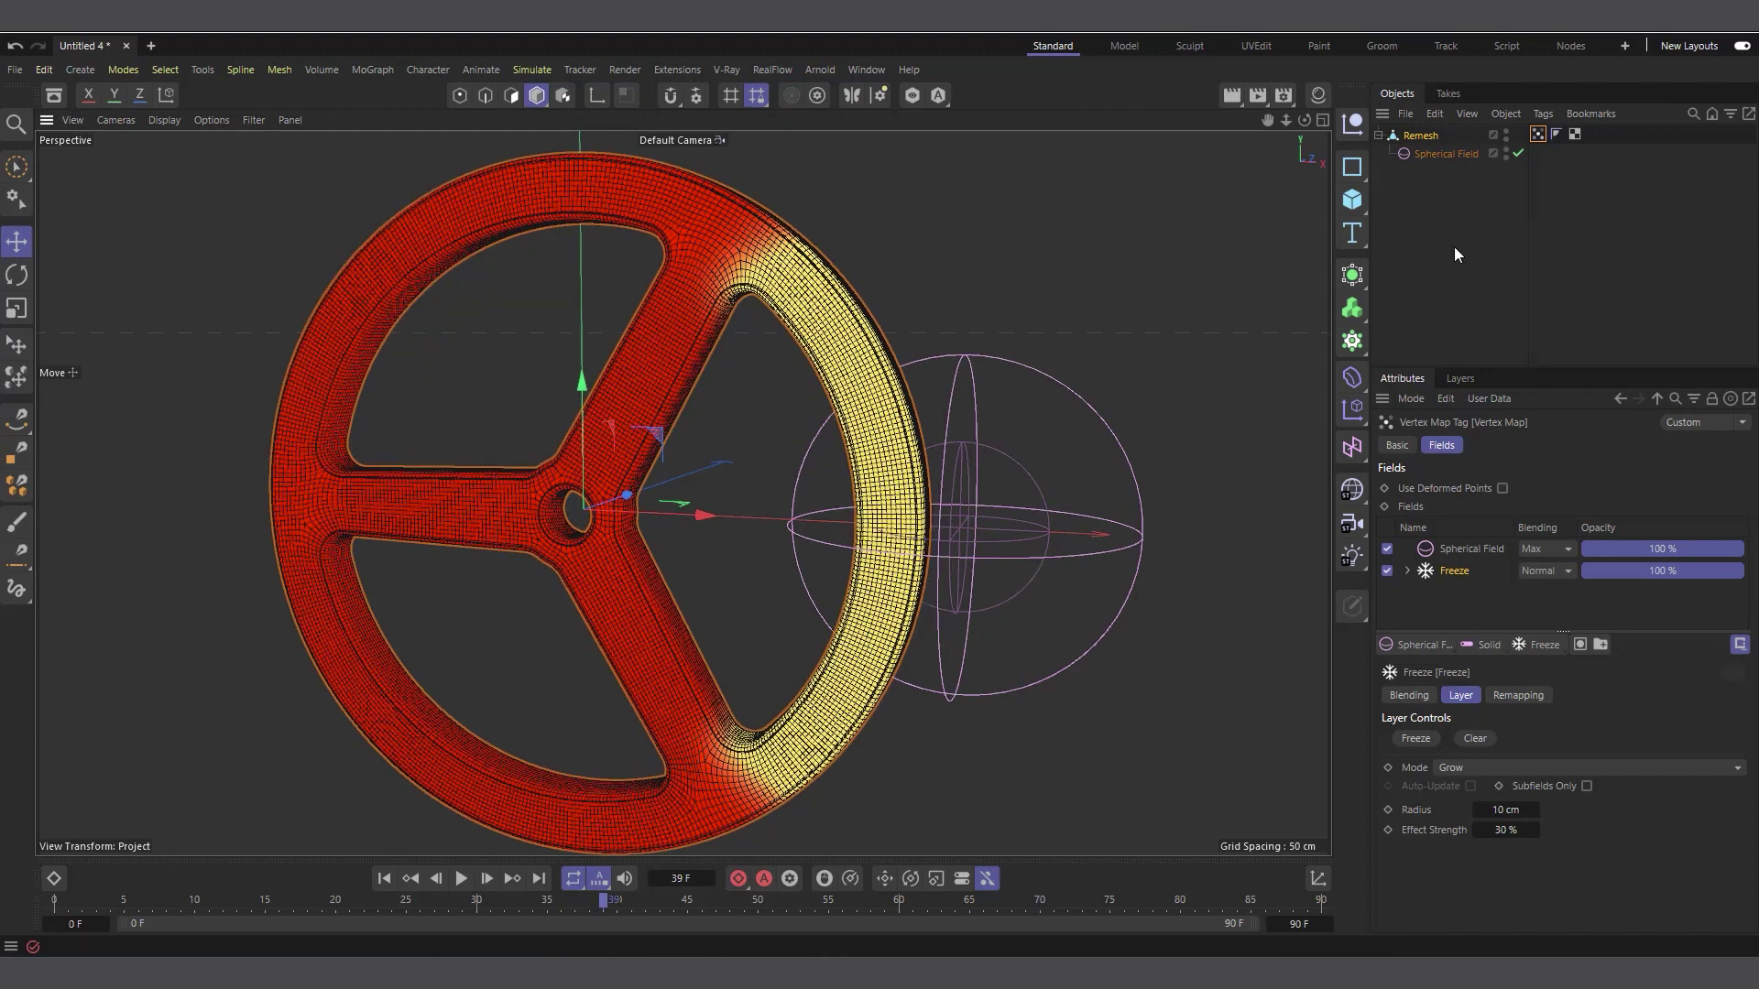
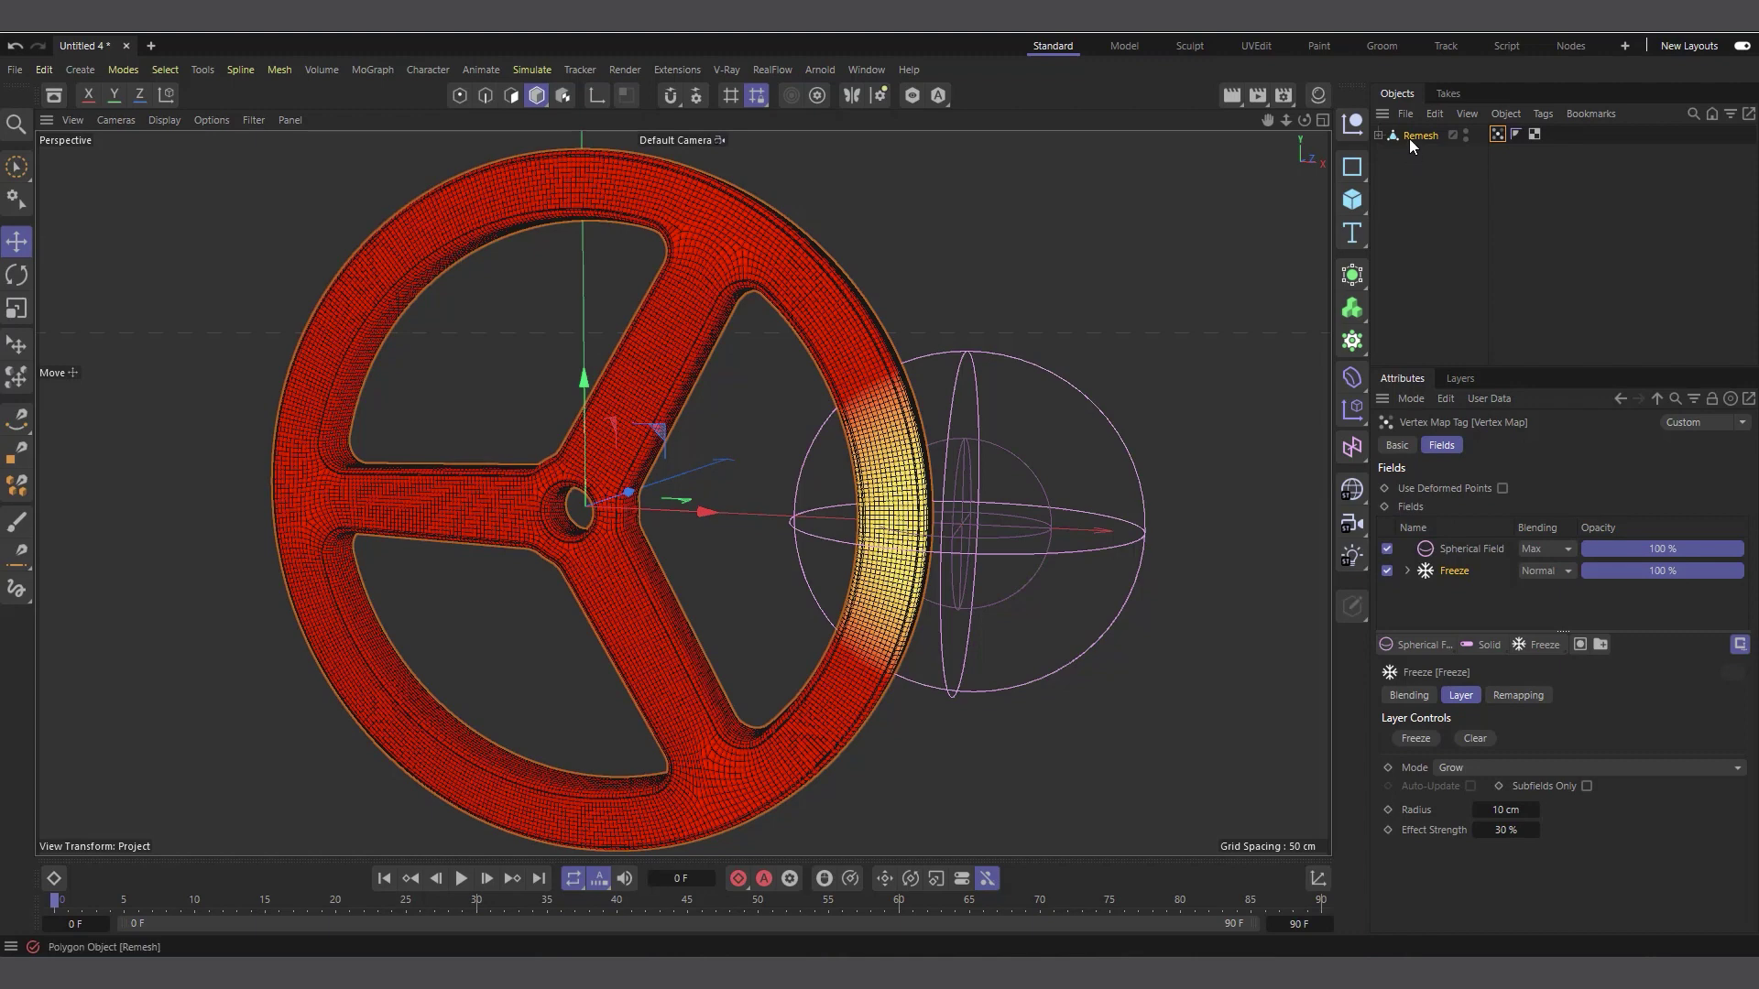
right_click(1410, 136)
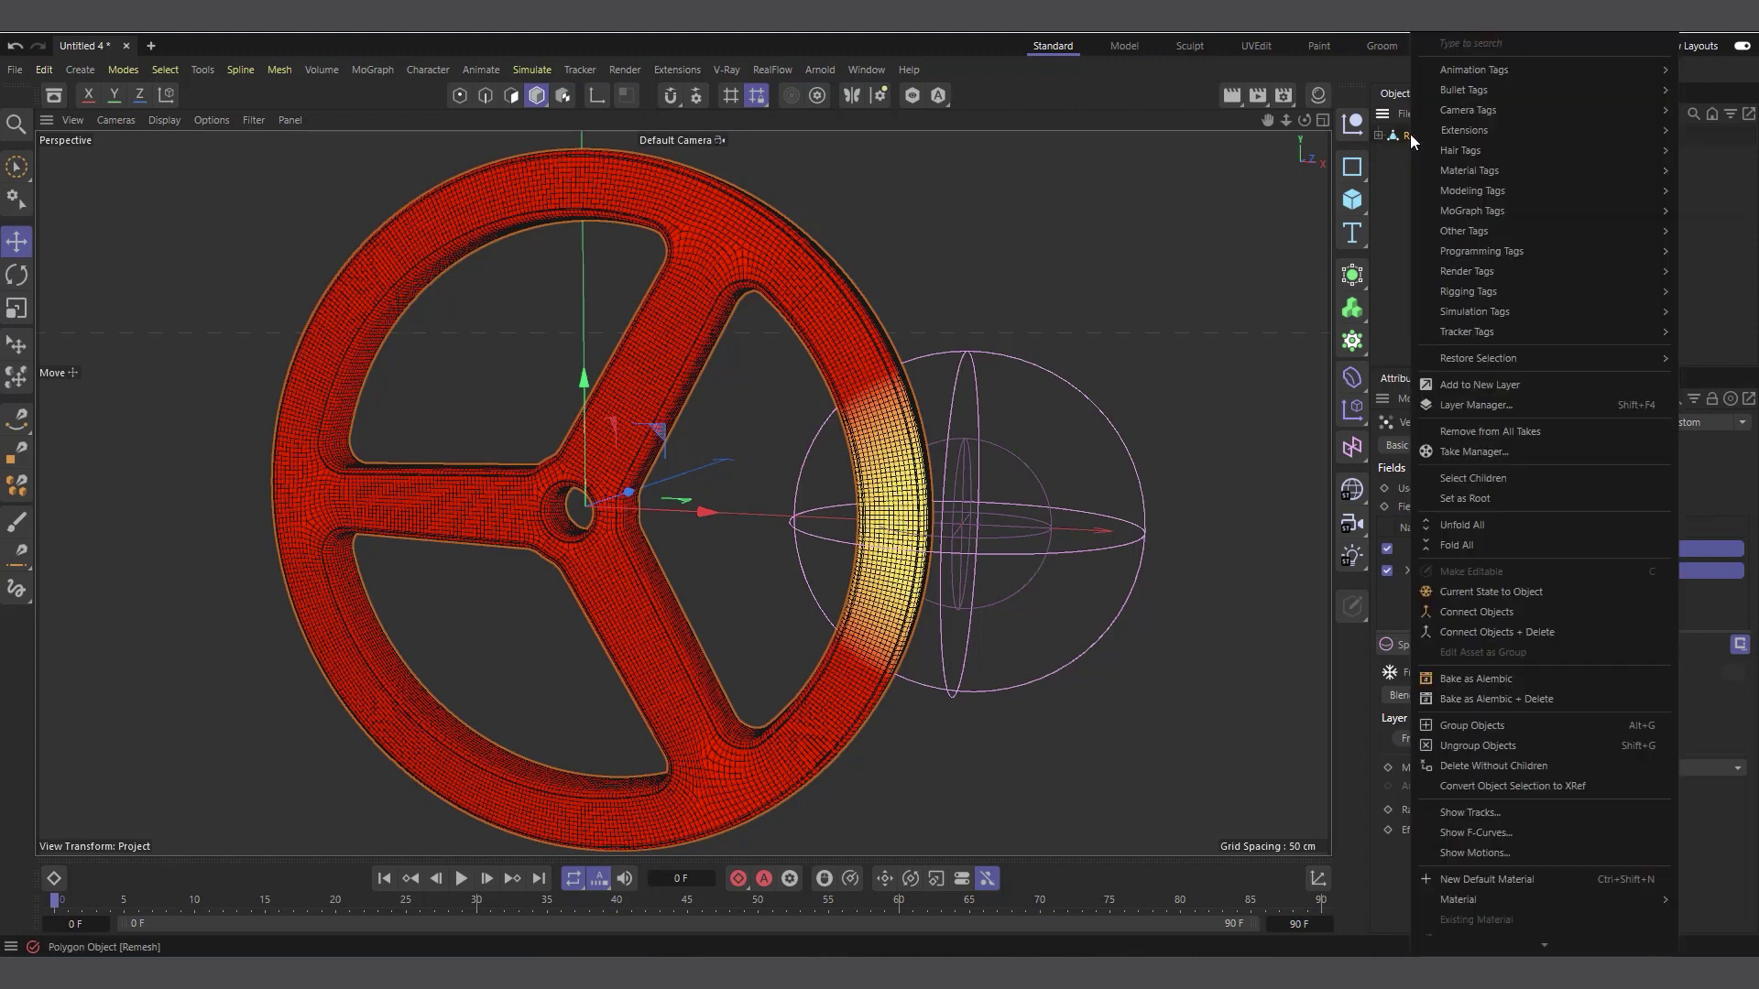
click(1563, 678)
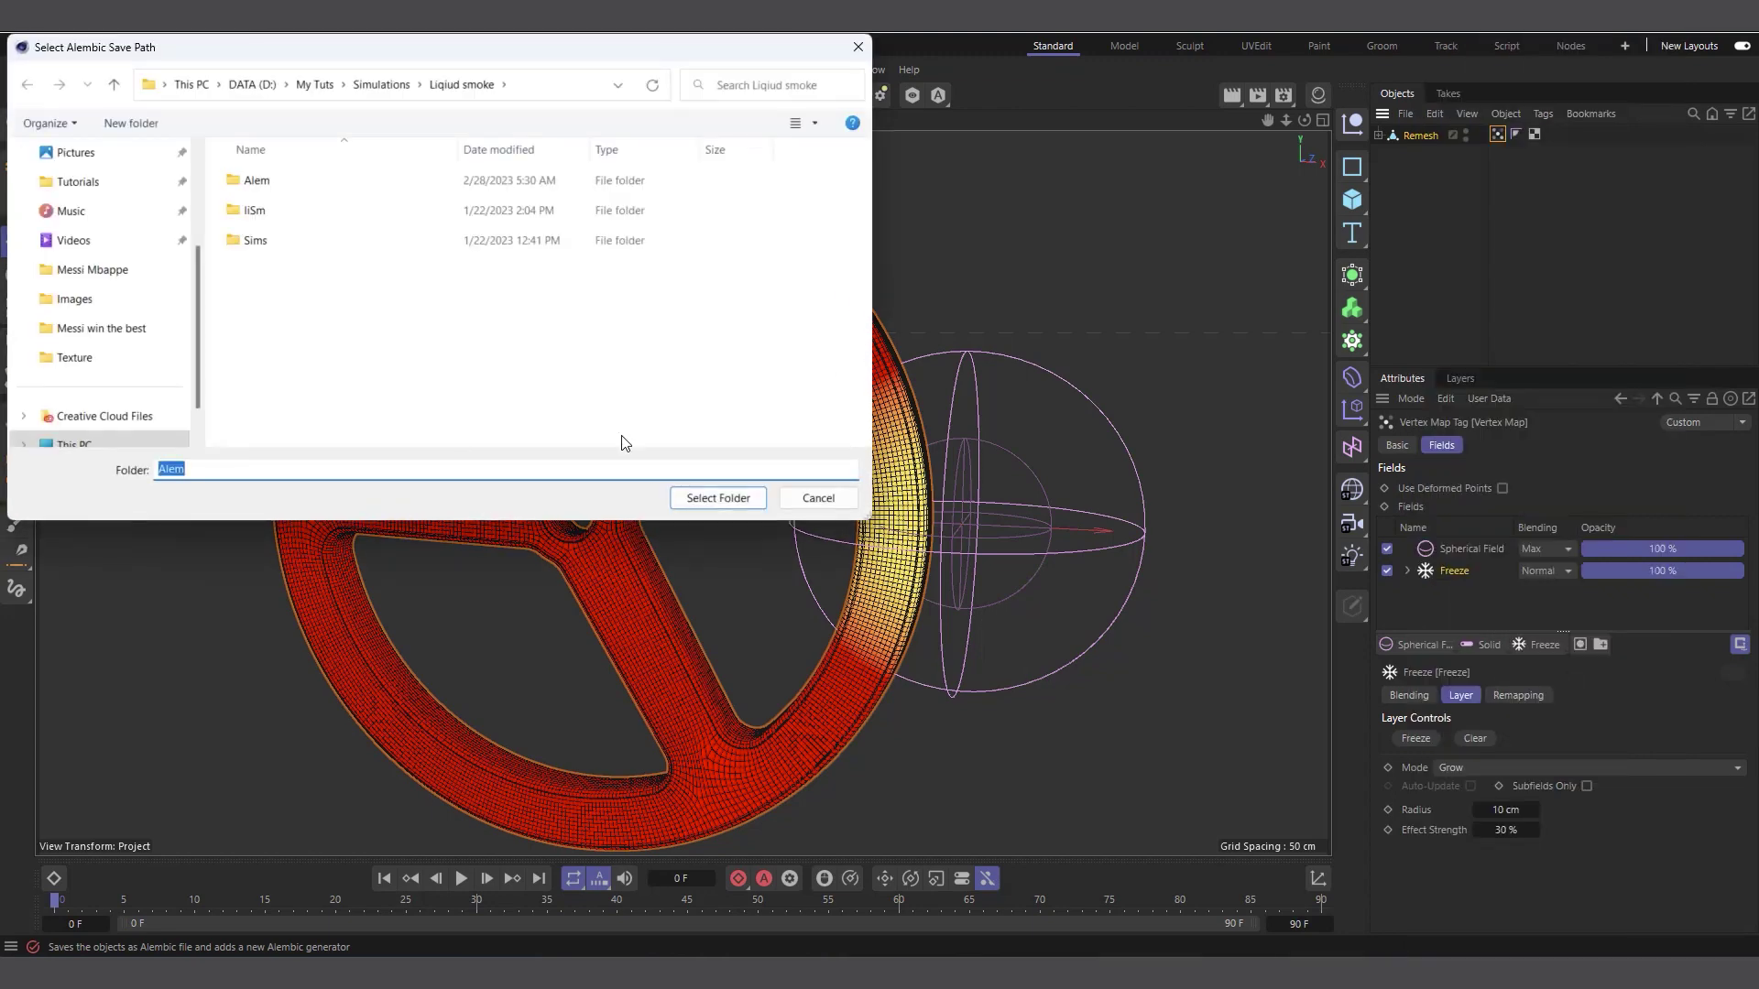
click(710, 500)
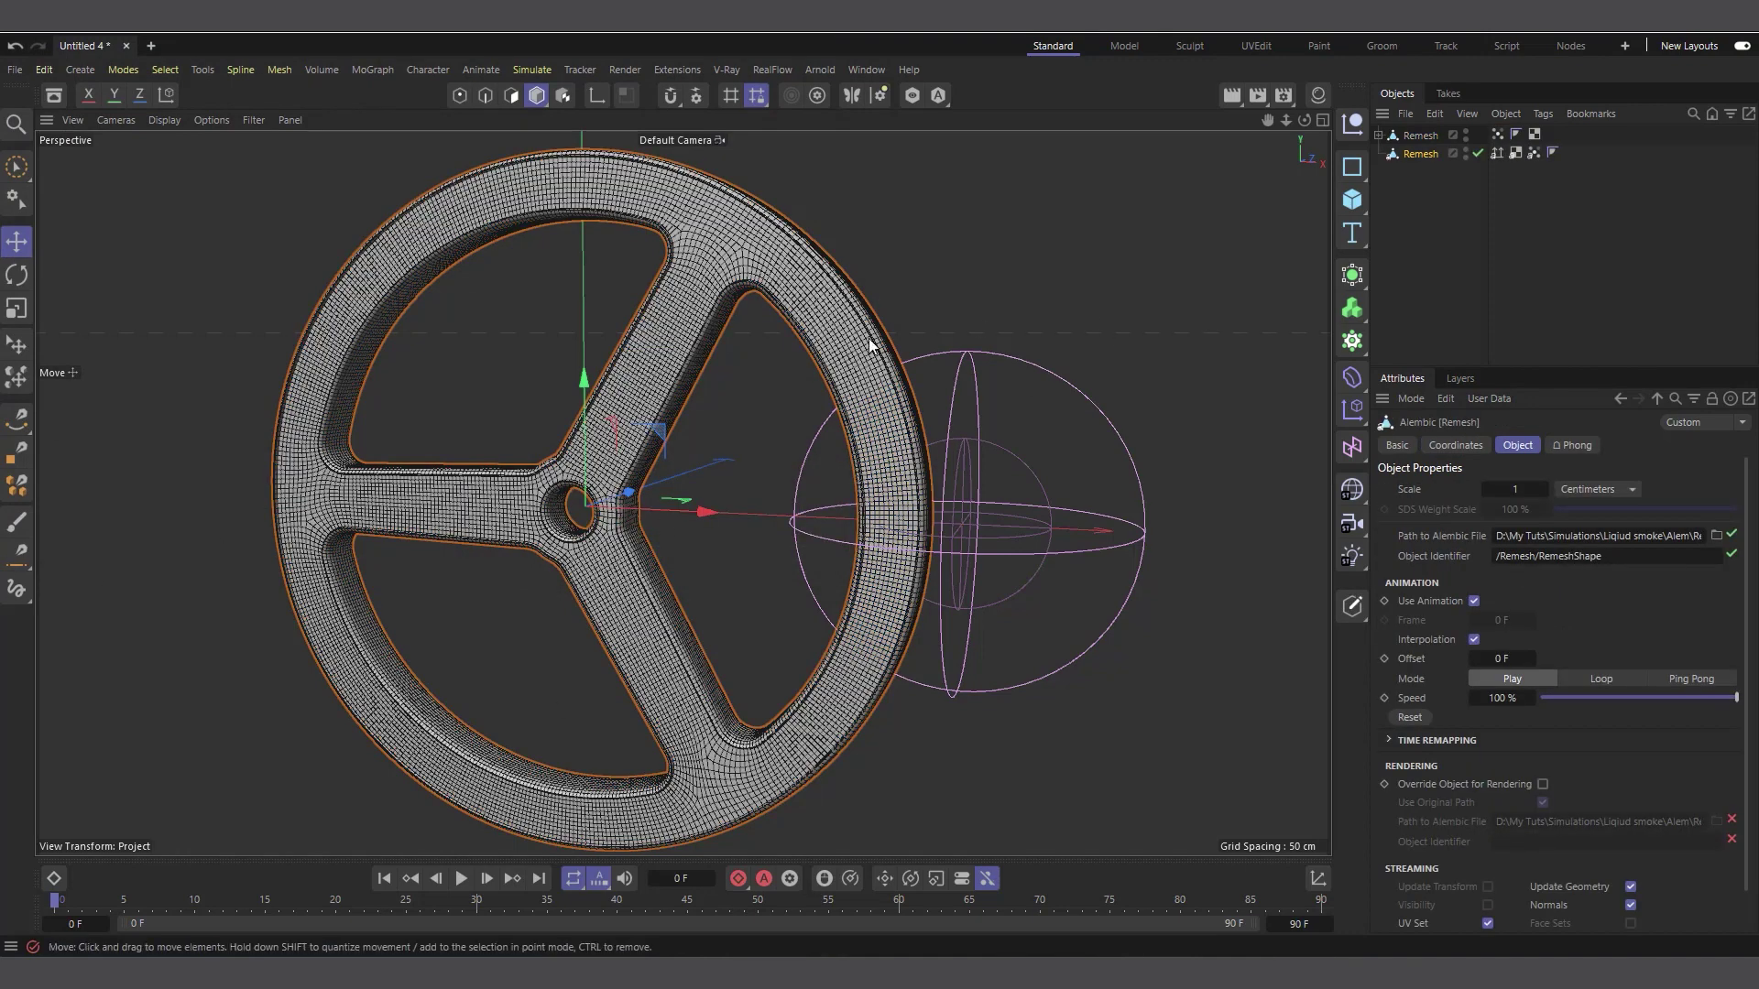
Hide the original Remesh object that holds the Spherical Field in both the viewport and the renderer
click(1415, 136)
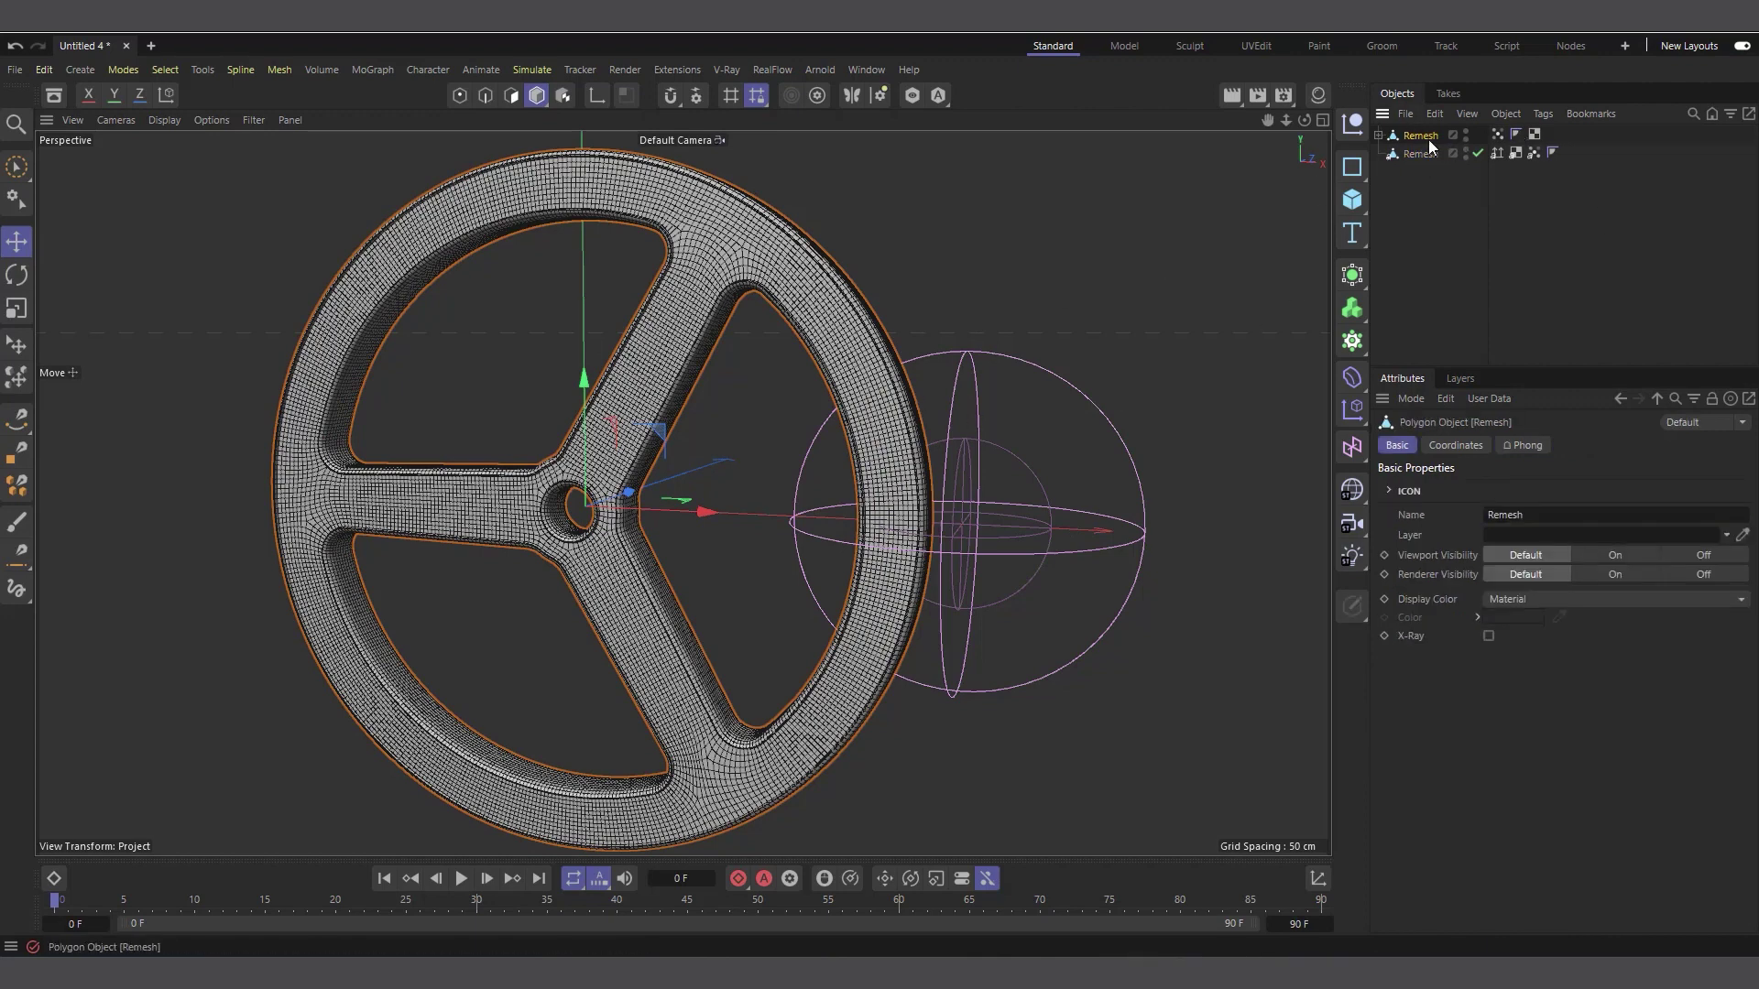
click(1379, 136)
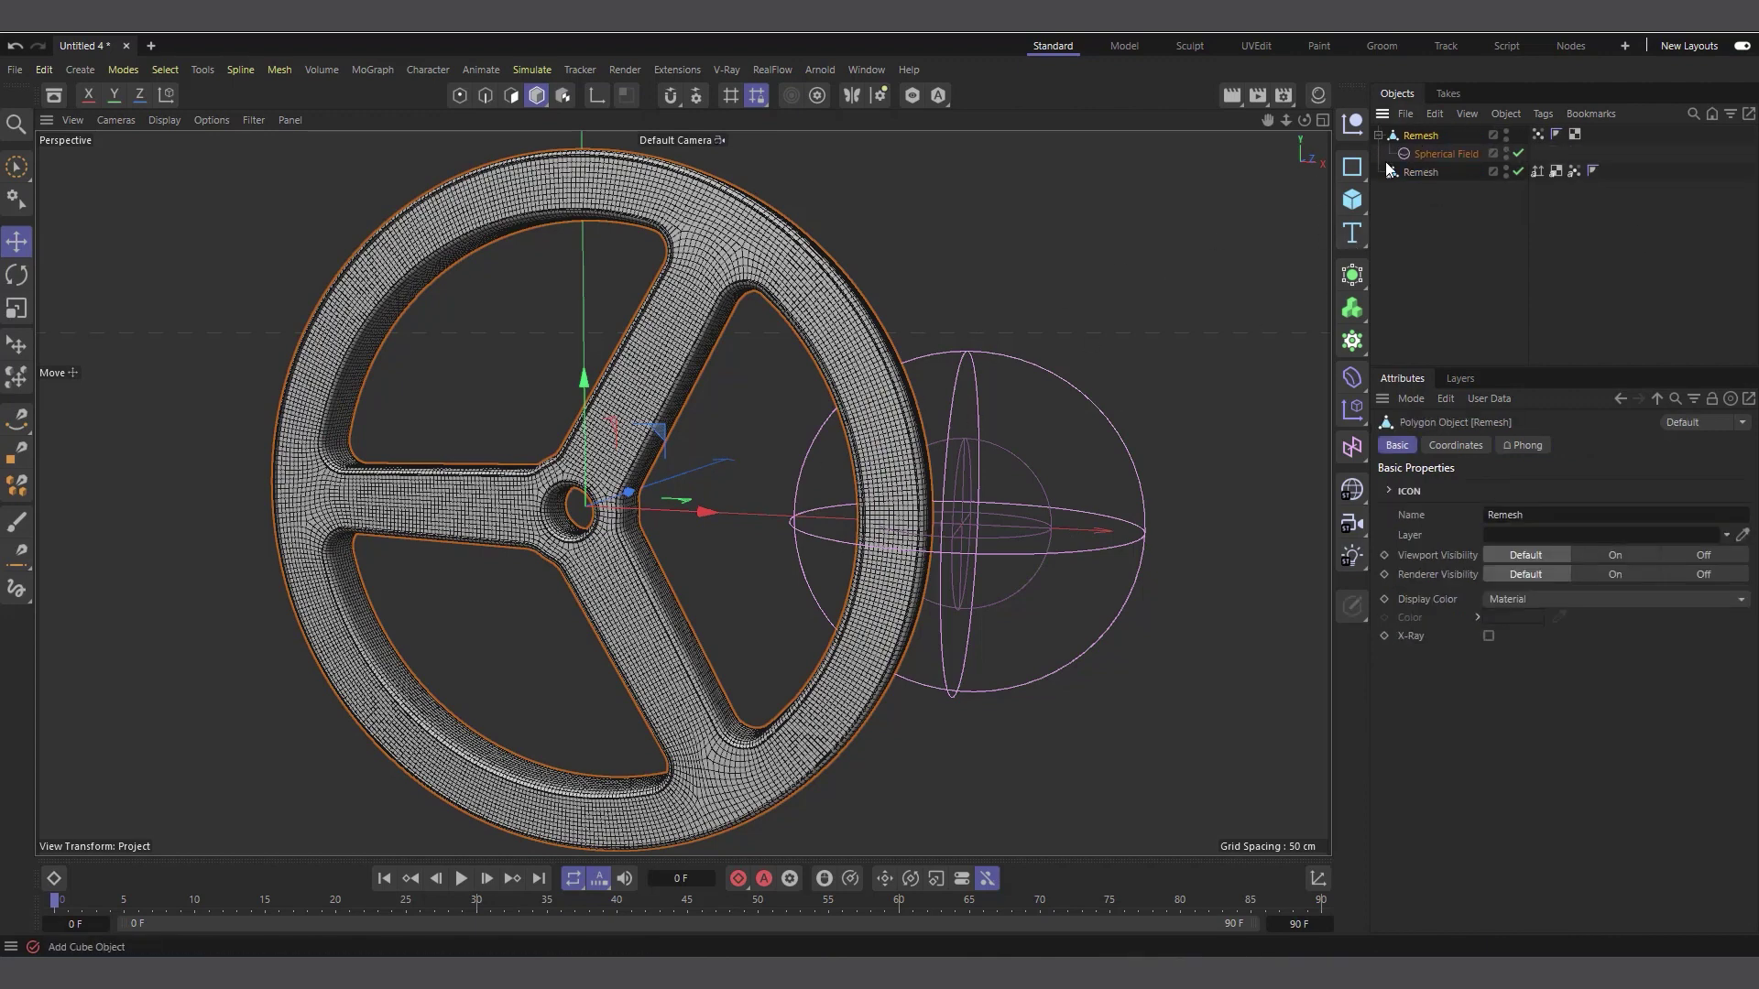
click(1422, 172)
click(1419, 136)
click(1506, 134)
click(1506, 140)
click(1506, 140)
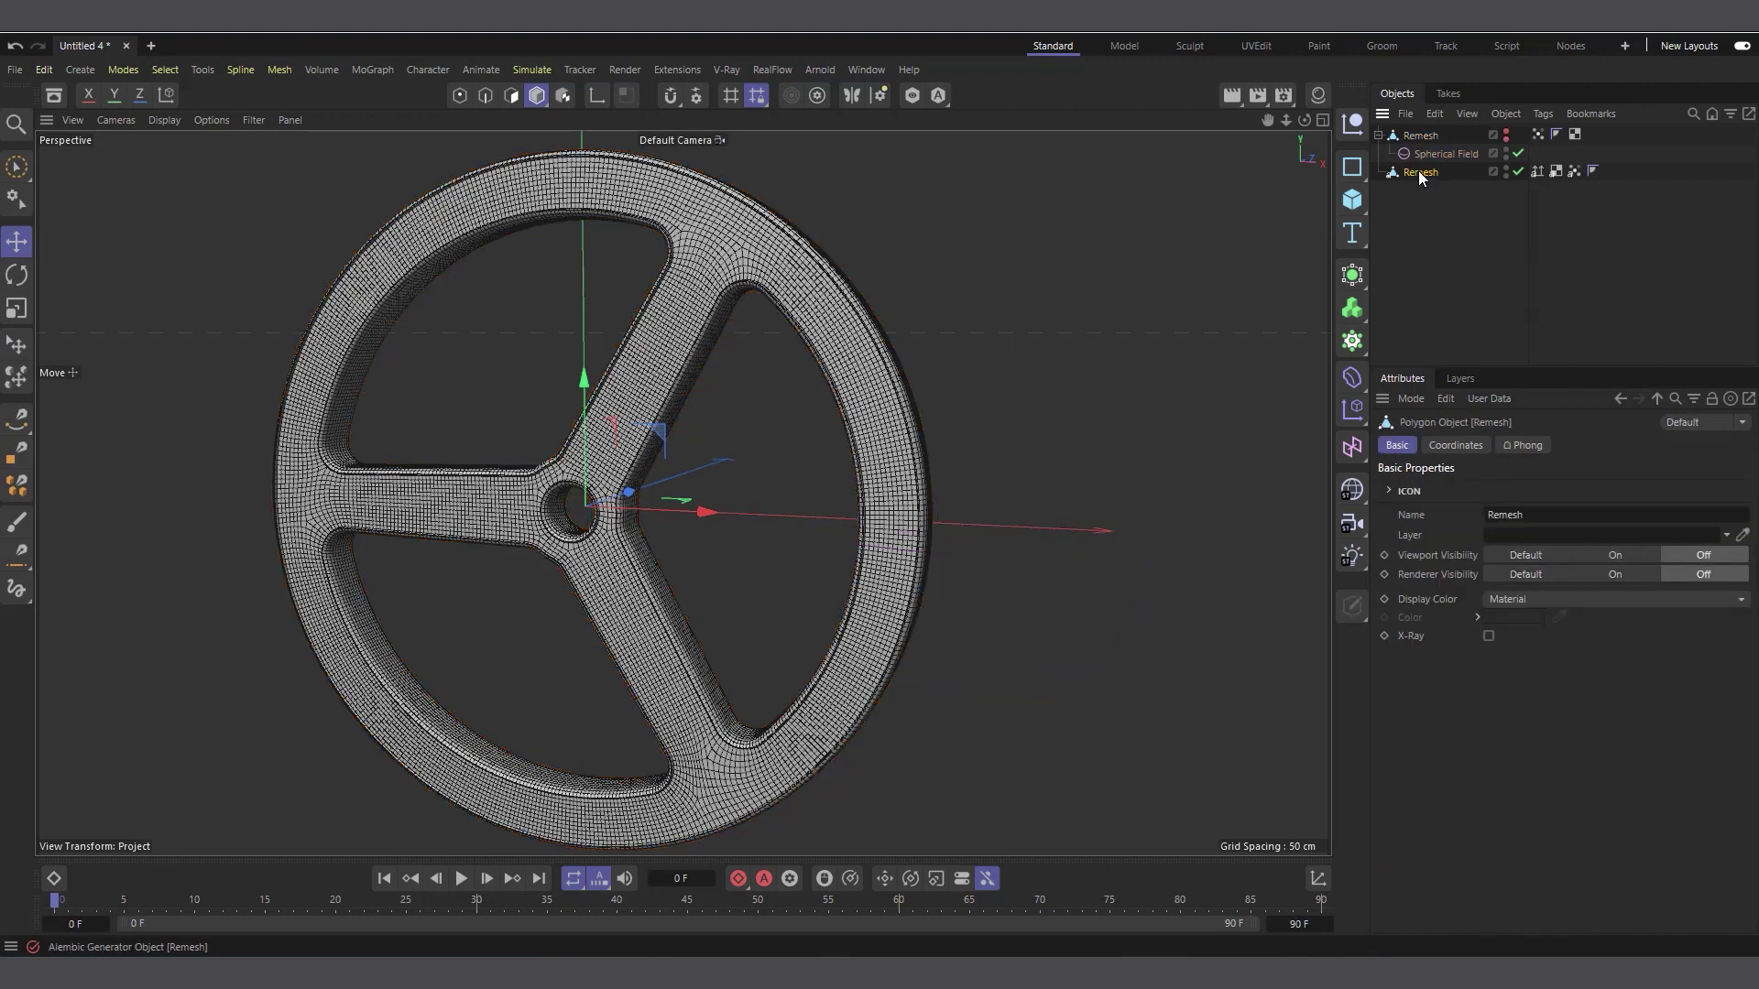
Display the vertex map of the baked Alembic wheel, scrub through its growth, and return to frame 0
click(1420, 172)
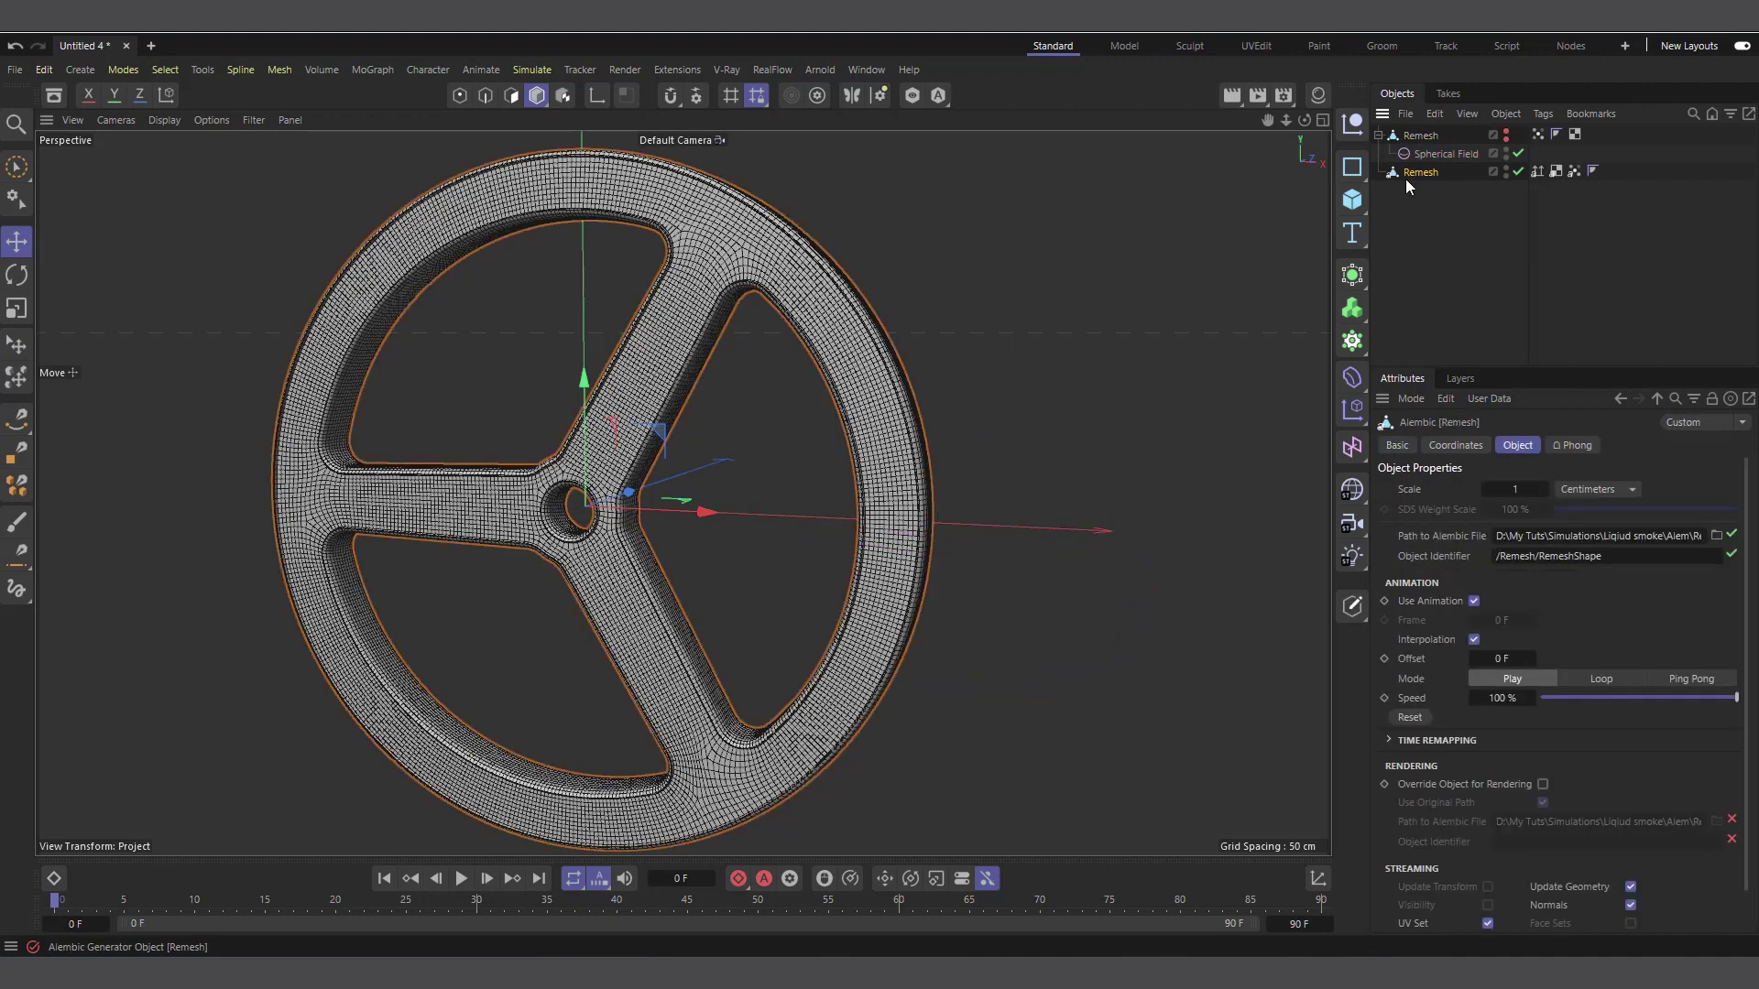
click(1575, 174)
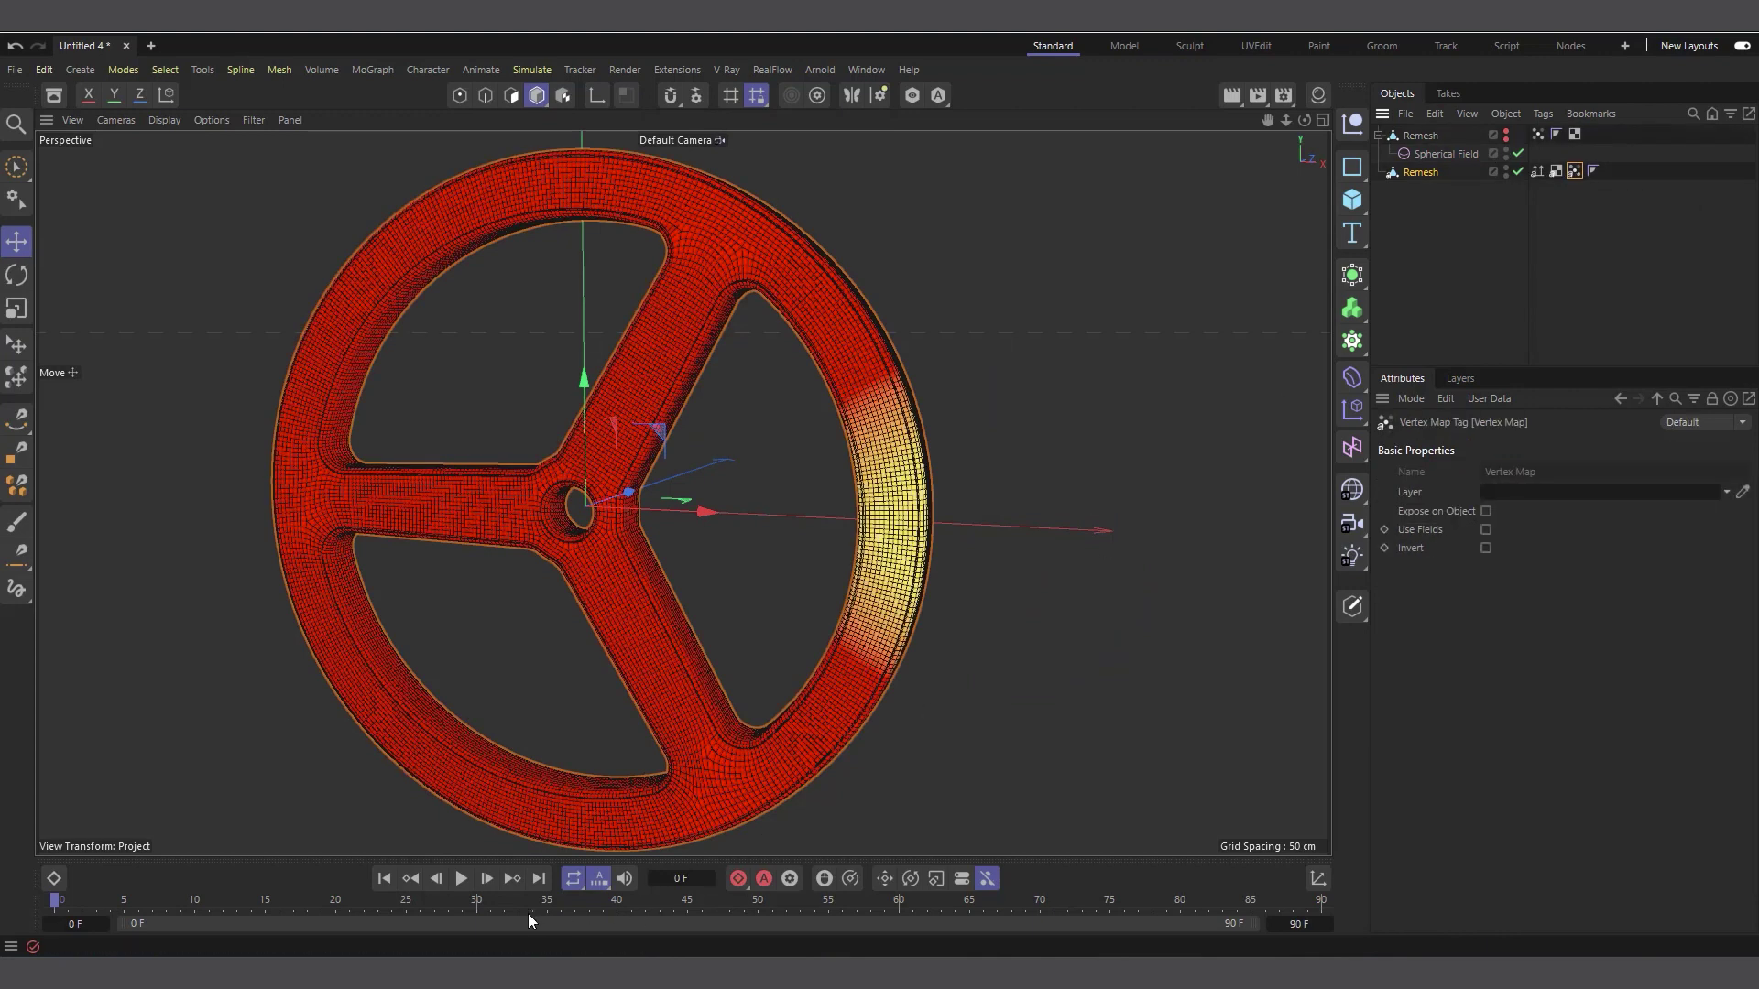
key(F8)
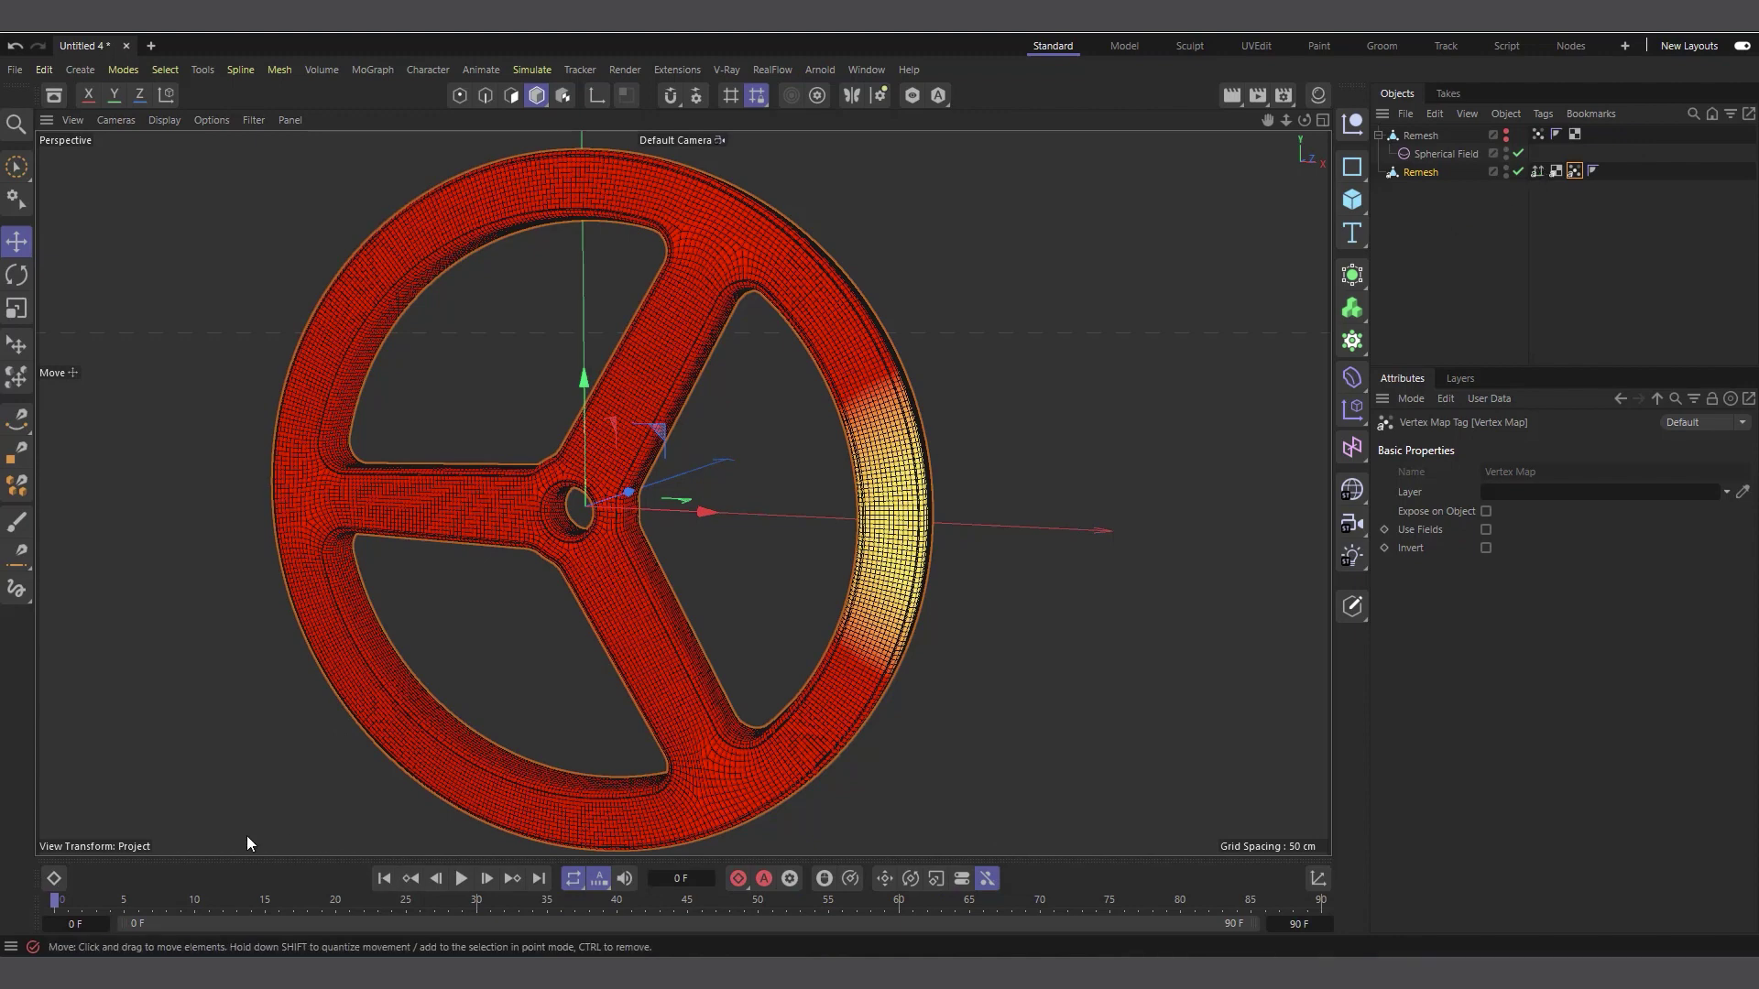
drag(53, 907, 575, 856)
mouse_move(155, 862)
mouse_down()
mouse_move(366, 879)
mouse_move(1558, 849)
mouse_move(167, 888)
mouse_up()
key(shift+f)
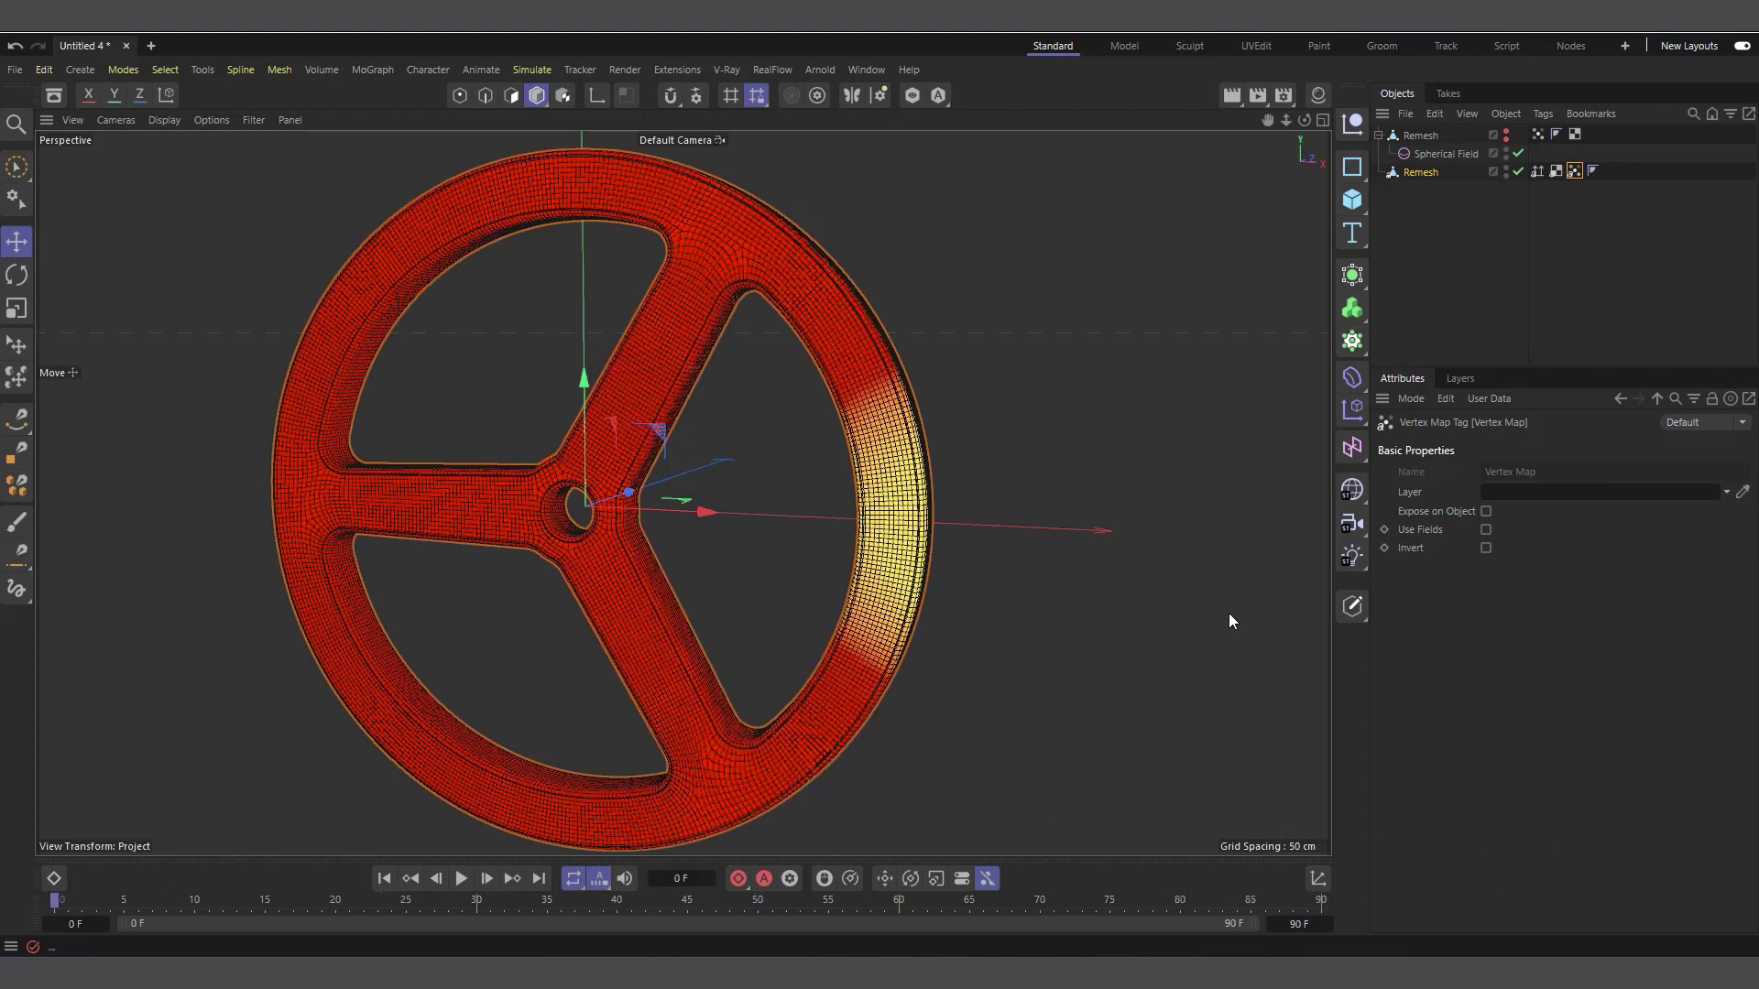
Add a new Vertex Map tag to the baked Remesh and place it last among its tags
scroll(1091, 267, up, 1)
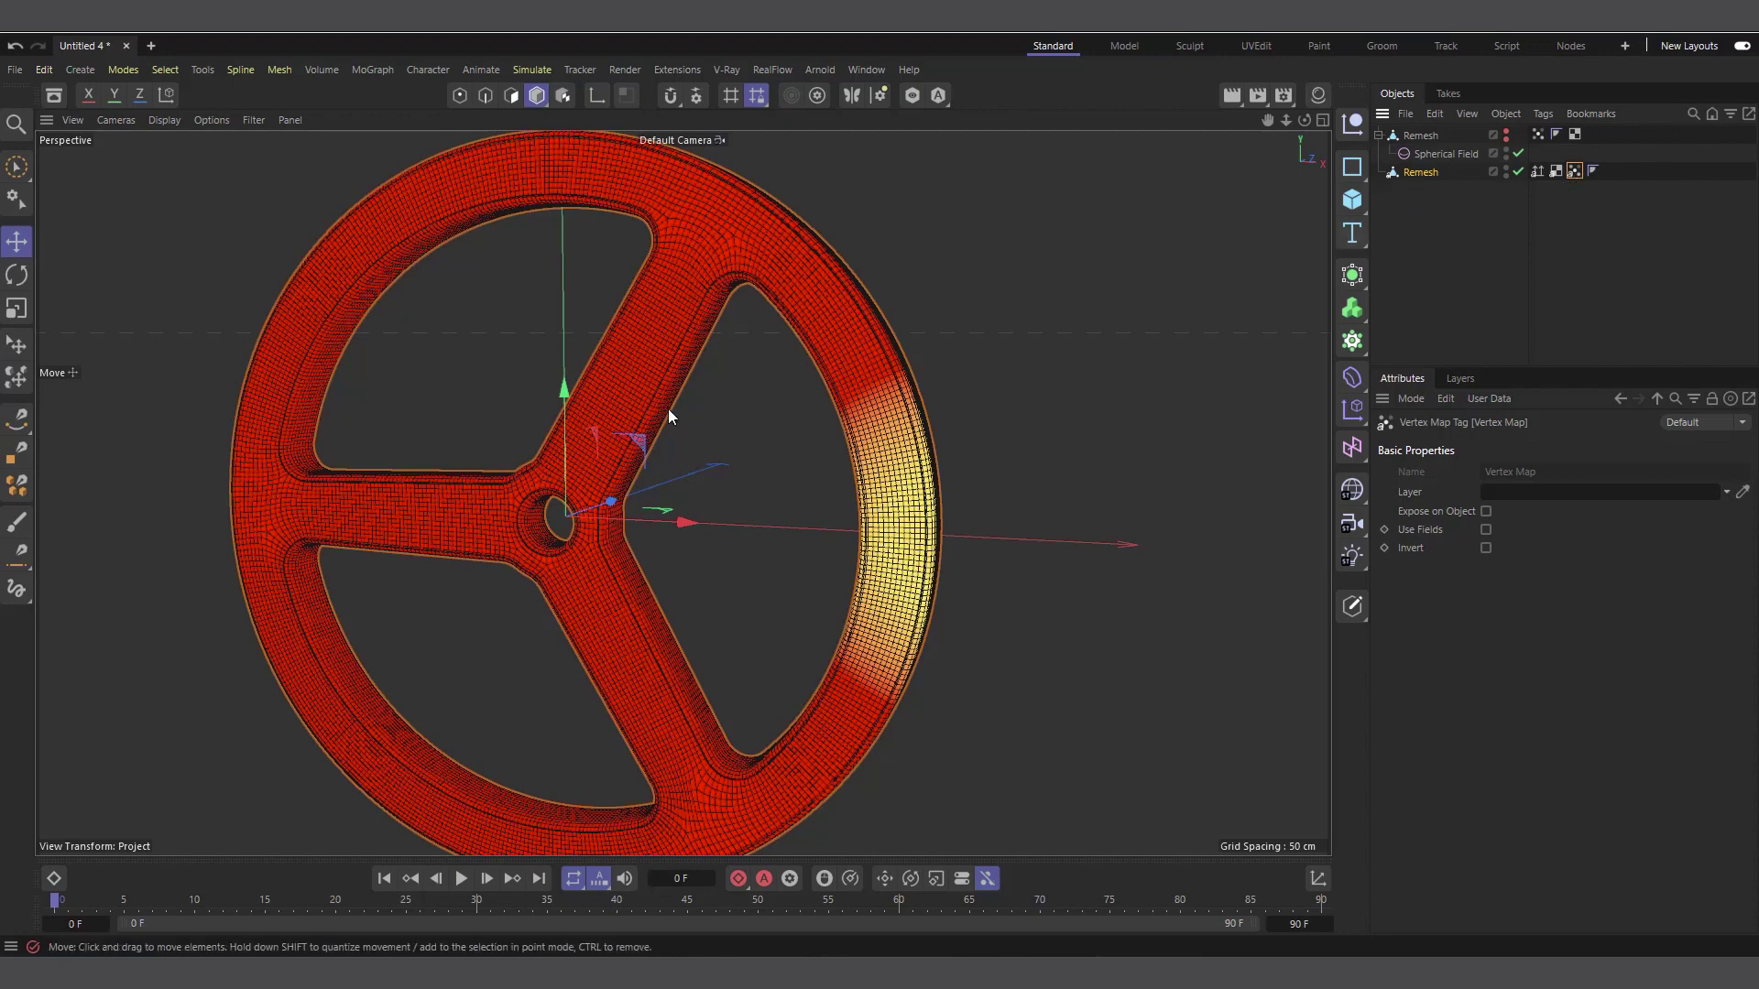
scroll(676, 313, up, 2)
right_click(1422, 173)
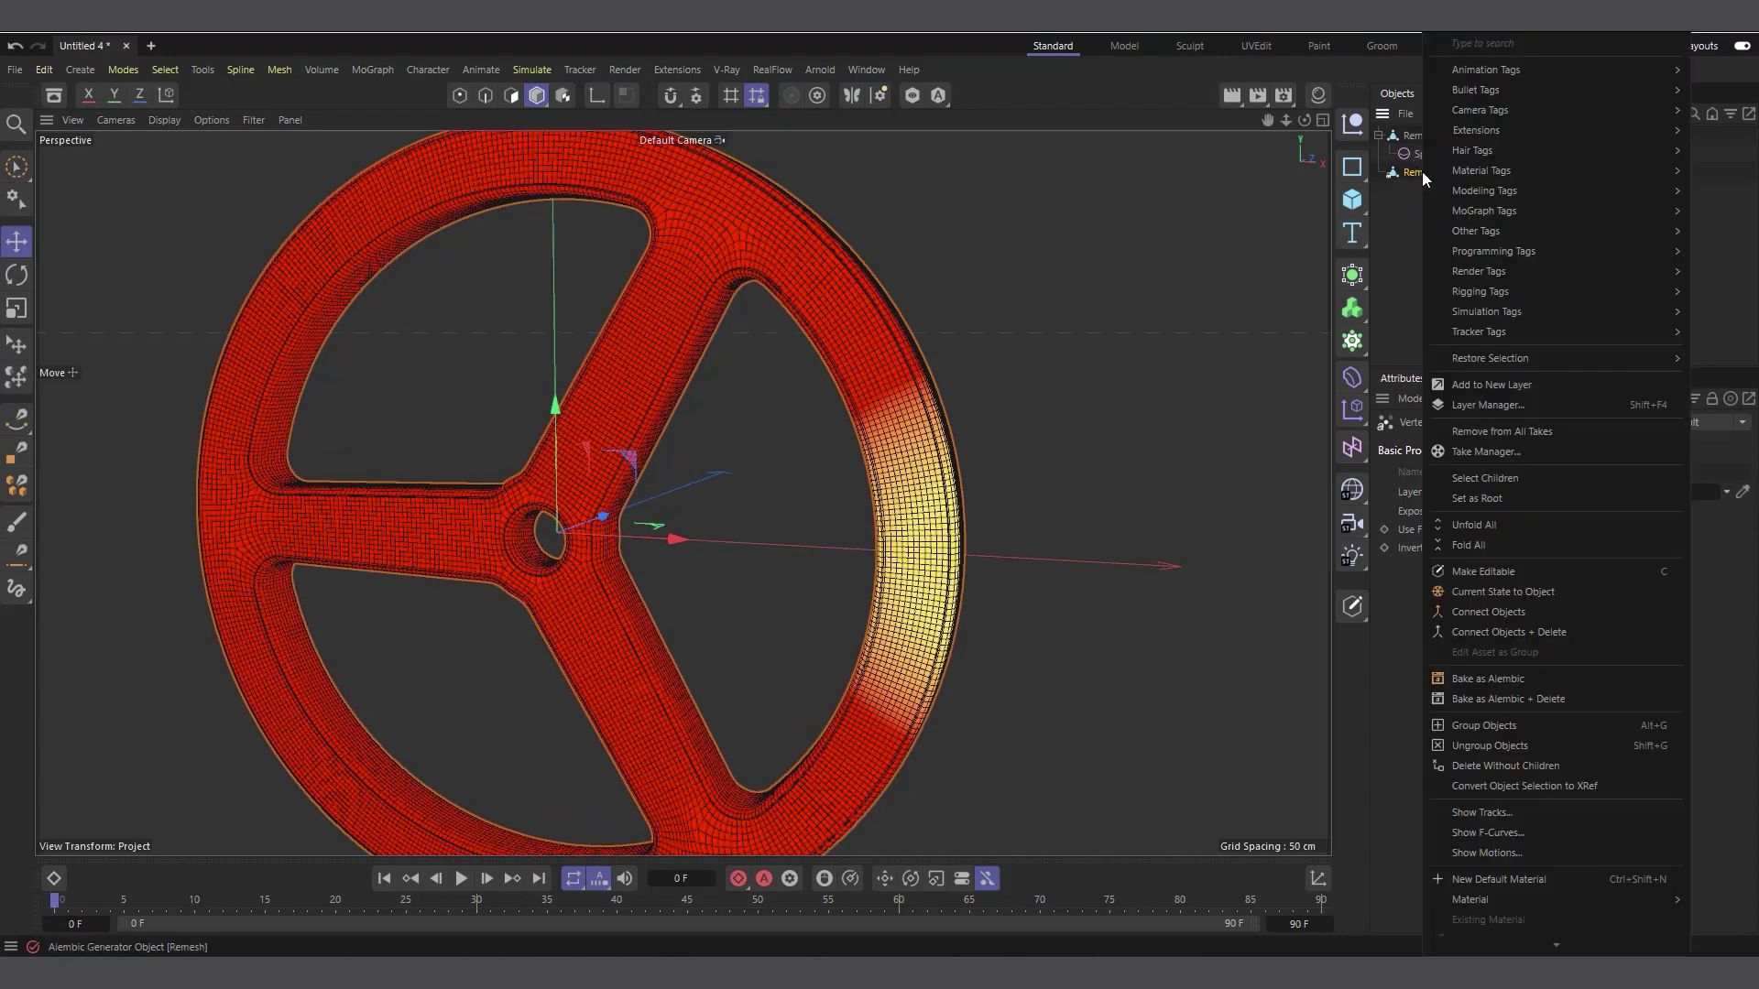
mouse_move(1516, 250)
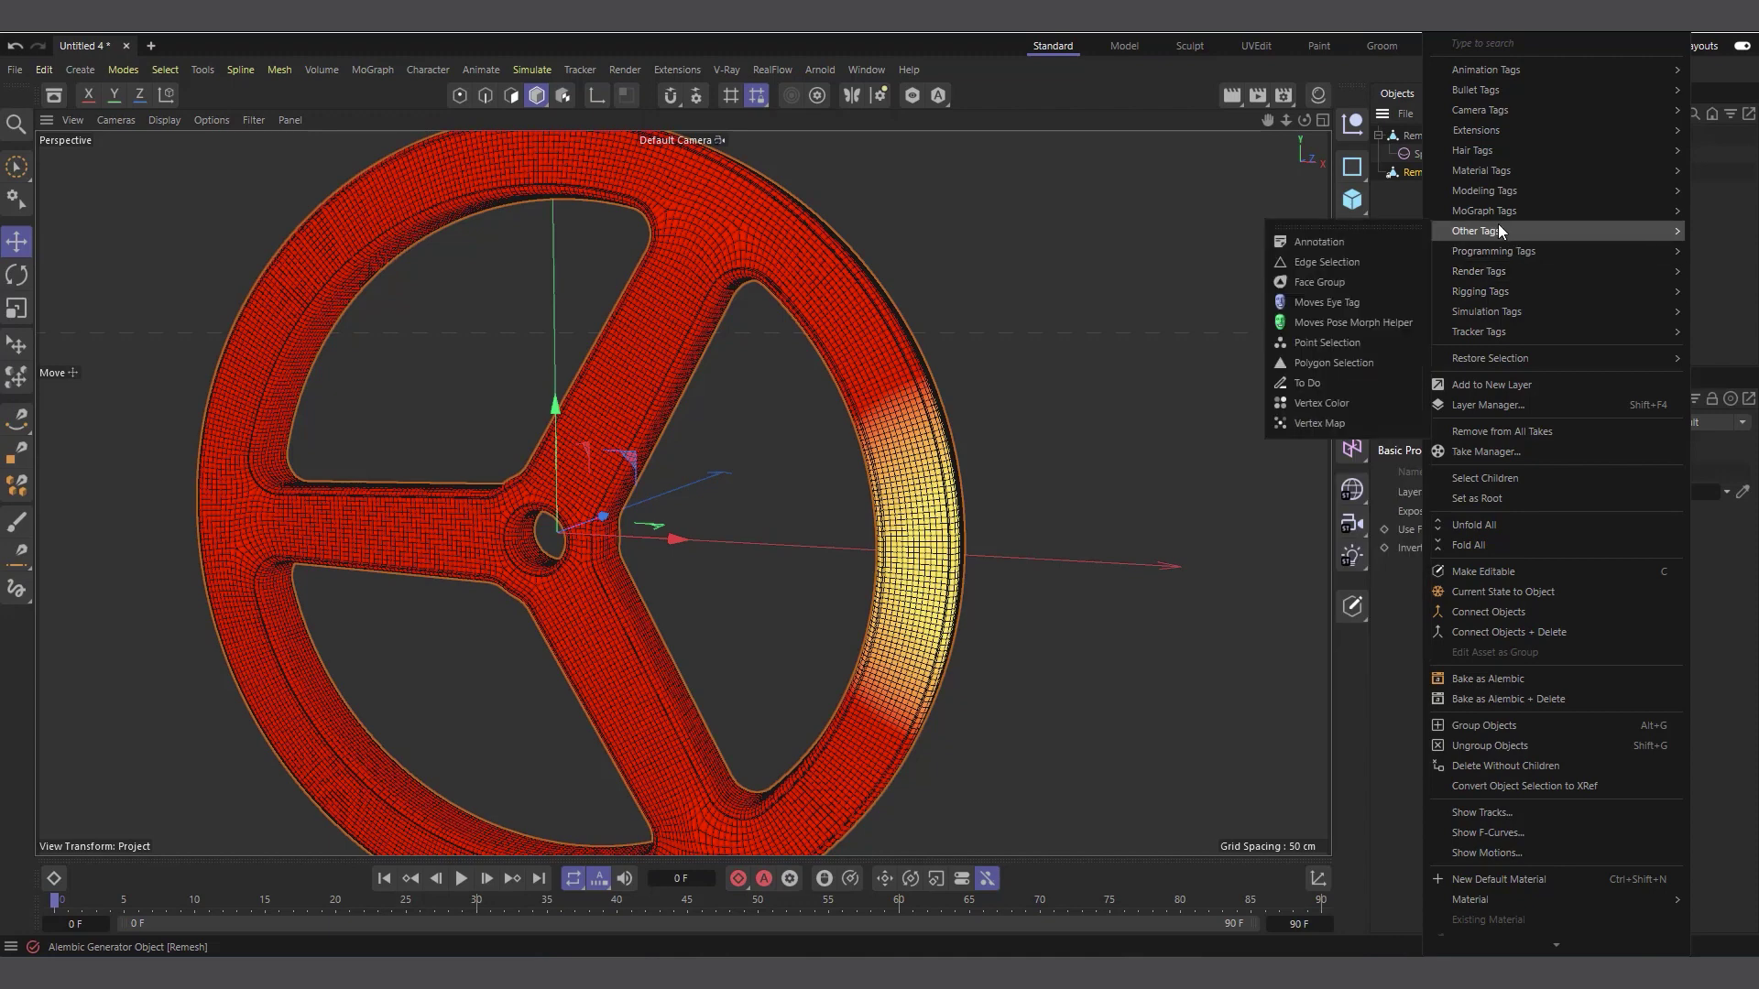
click(1340, 427)
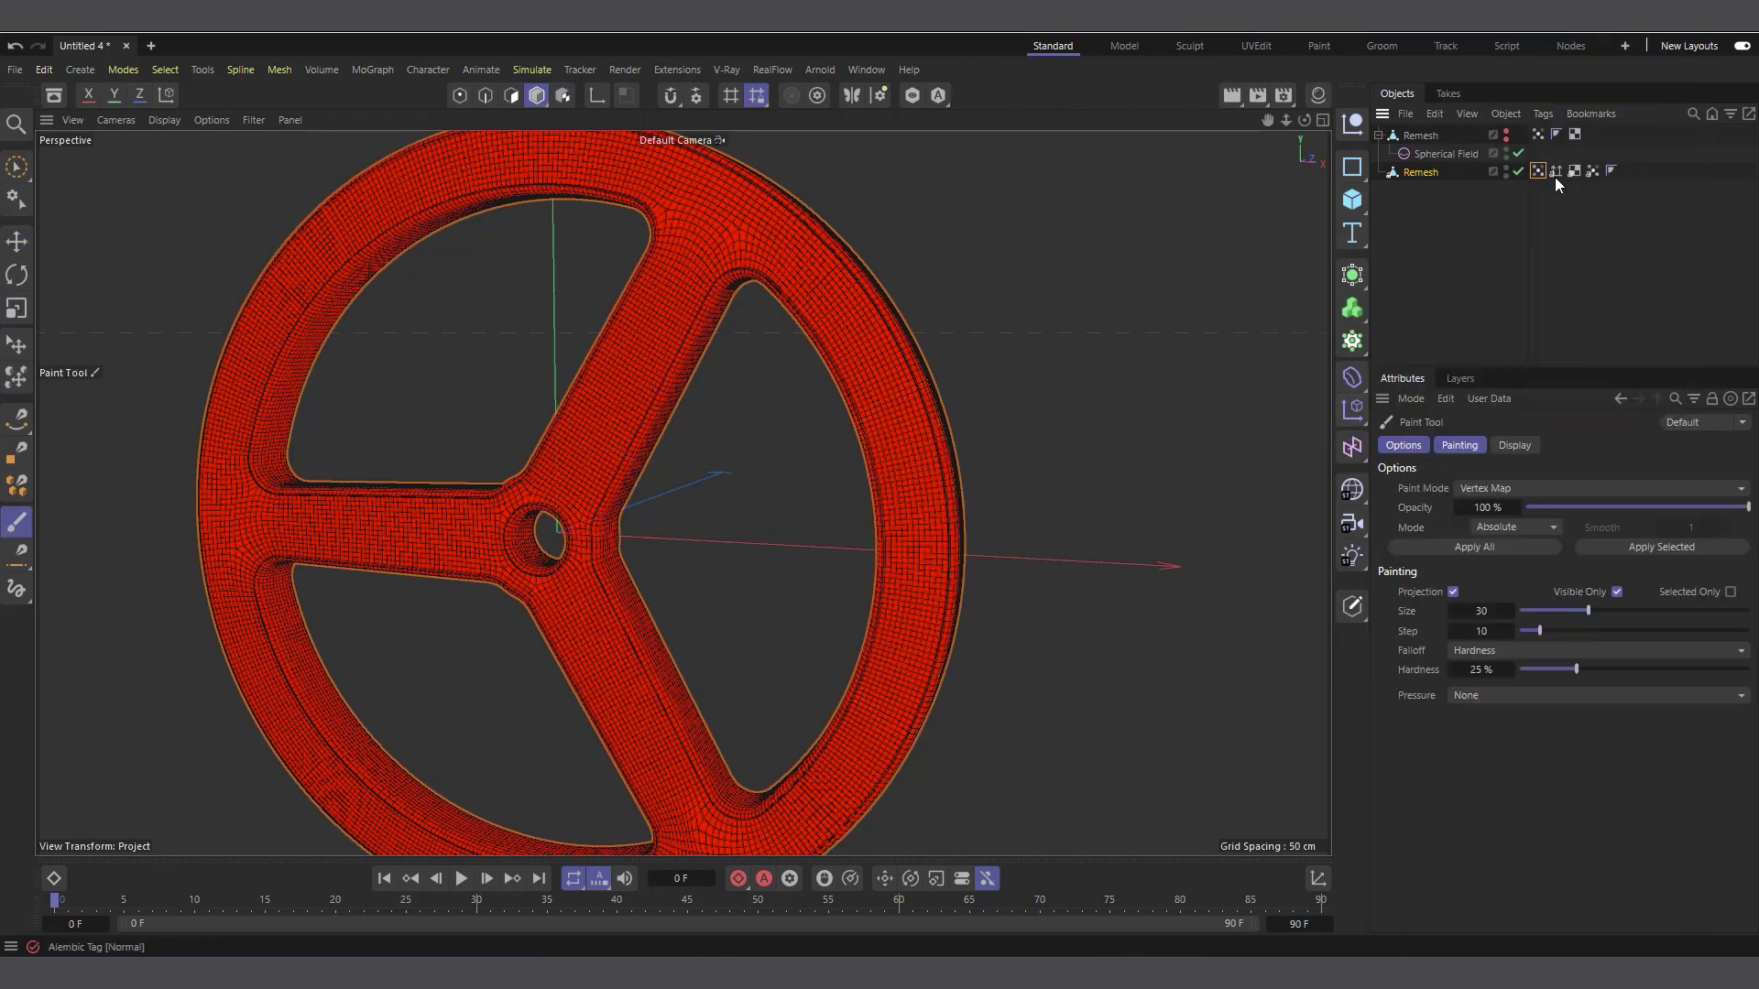
drag(1537, 171, 1614, 174)
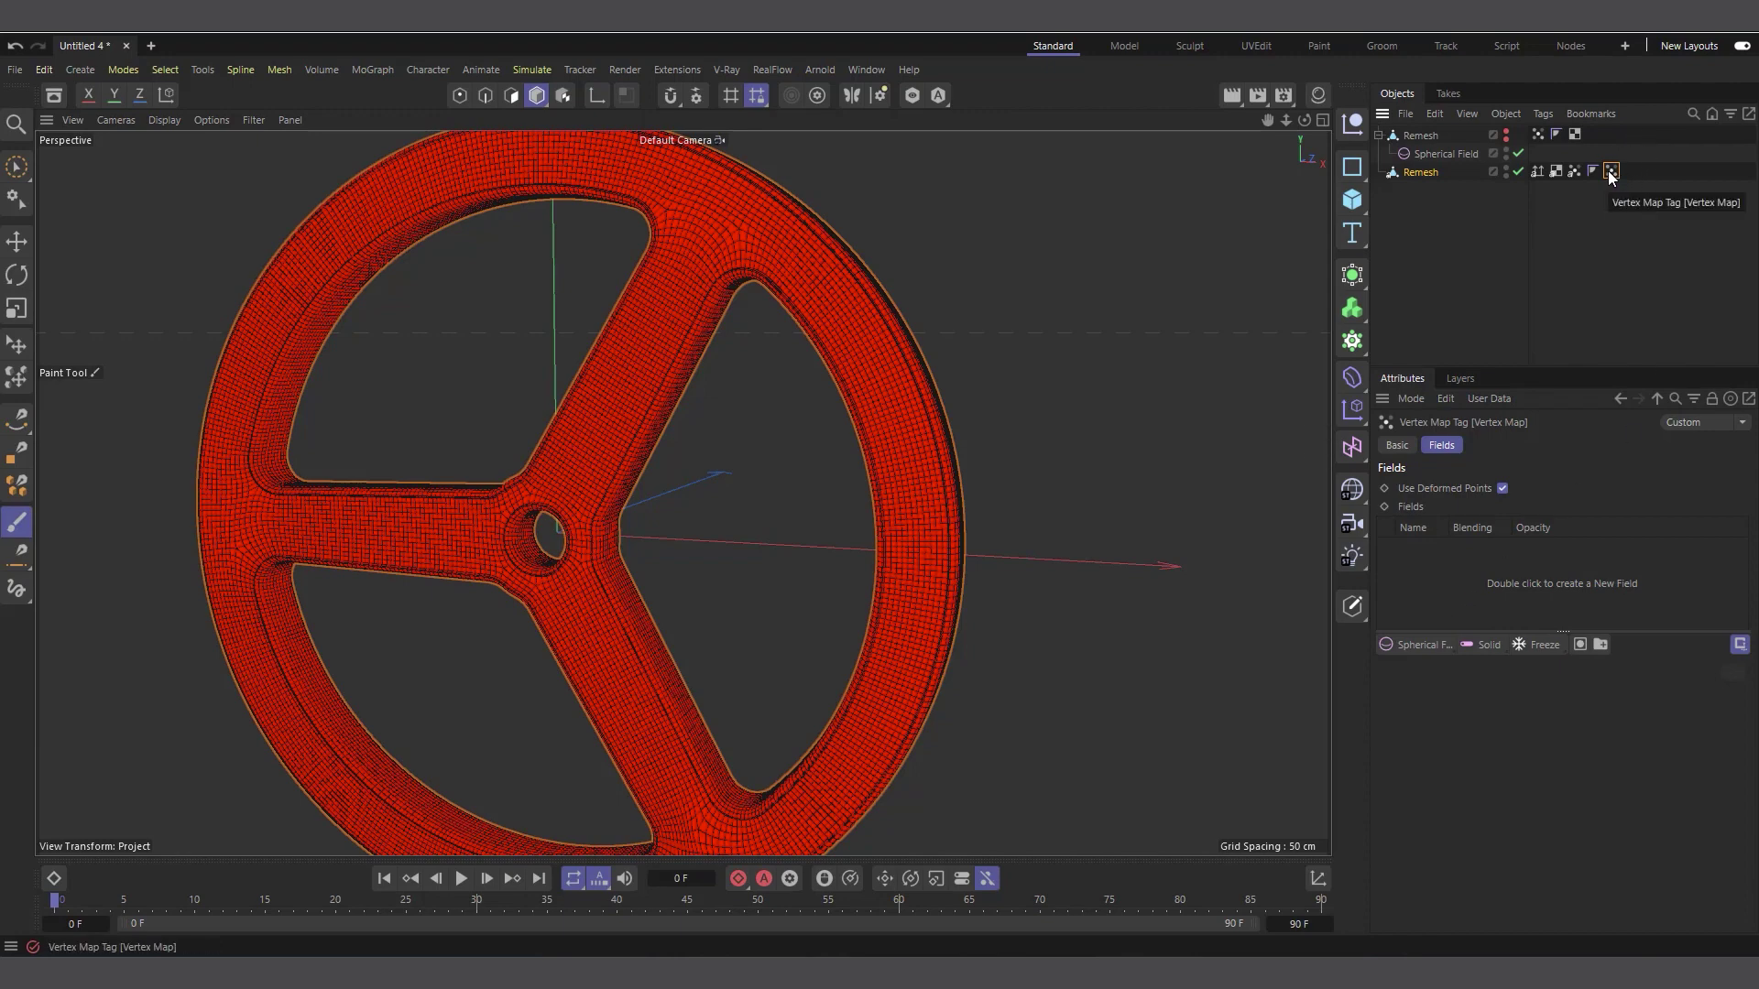
Rename the new tag Vertex Map 2 and add the baked Vertex Map as a layer in its fields
click(1398, 447)
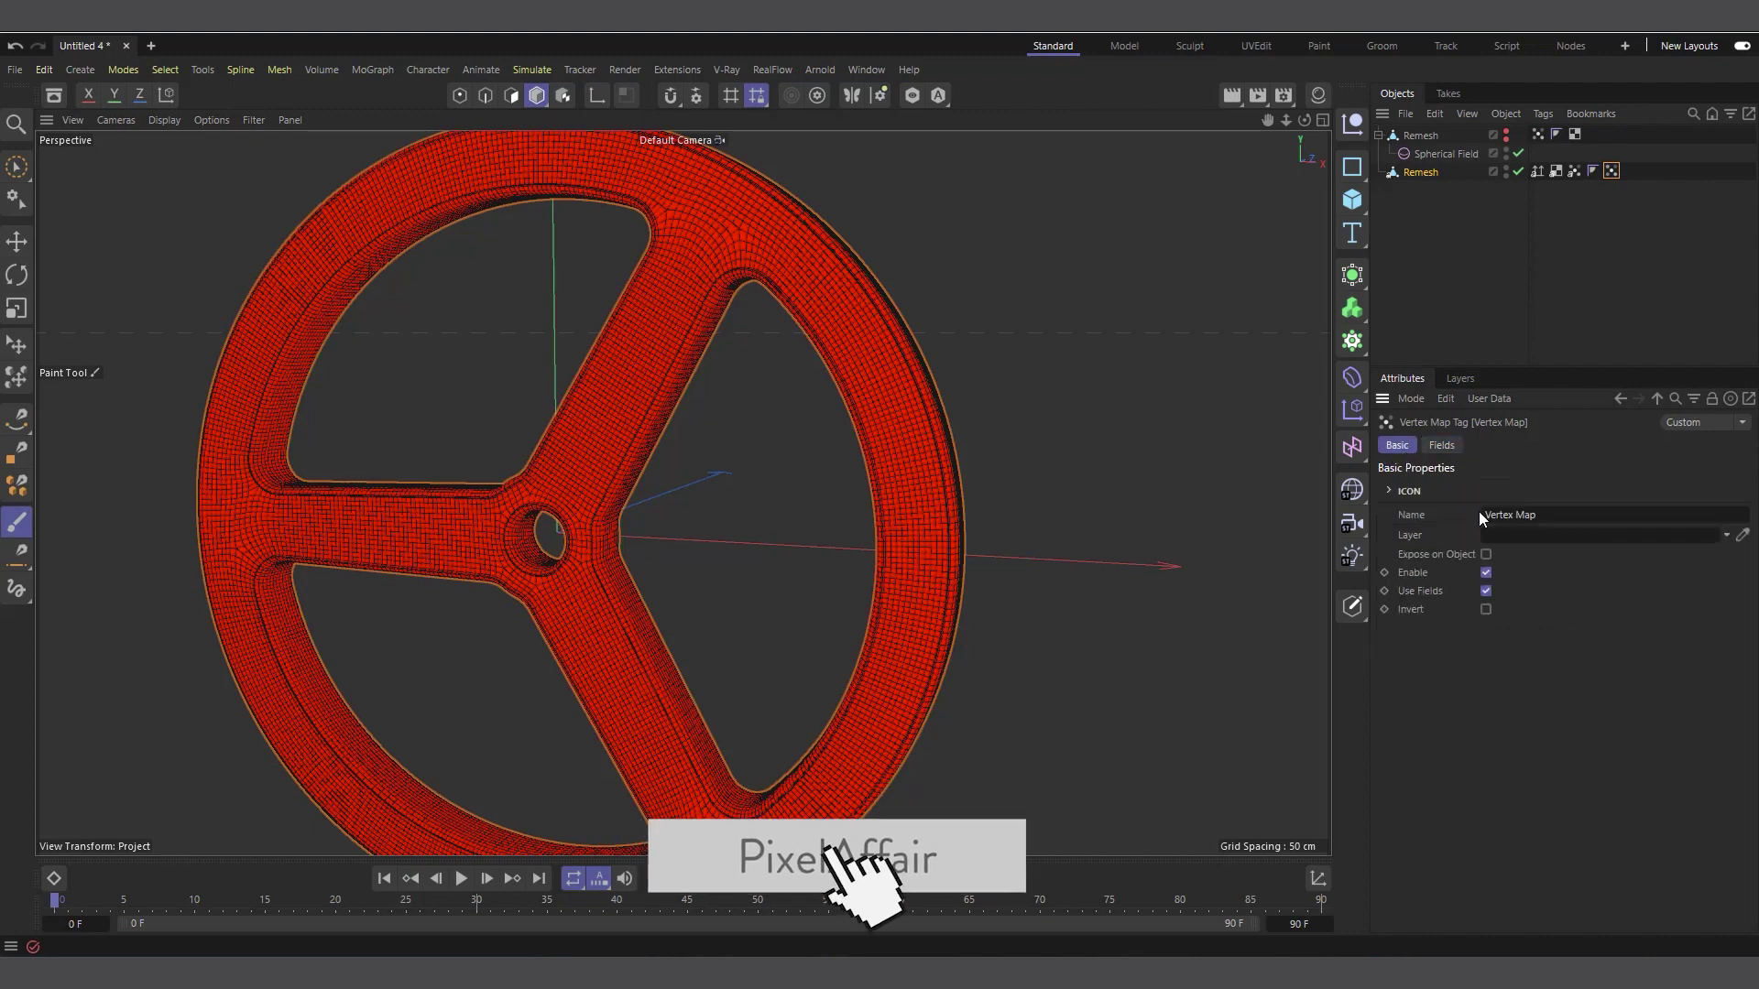
click(1569, 515)
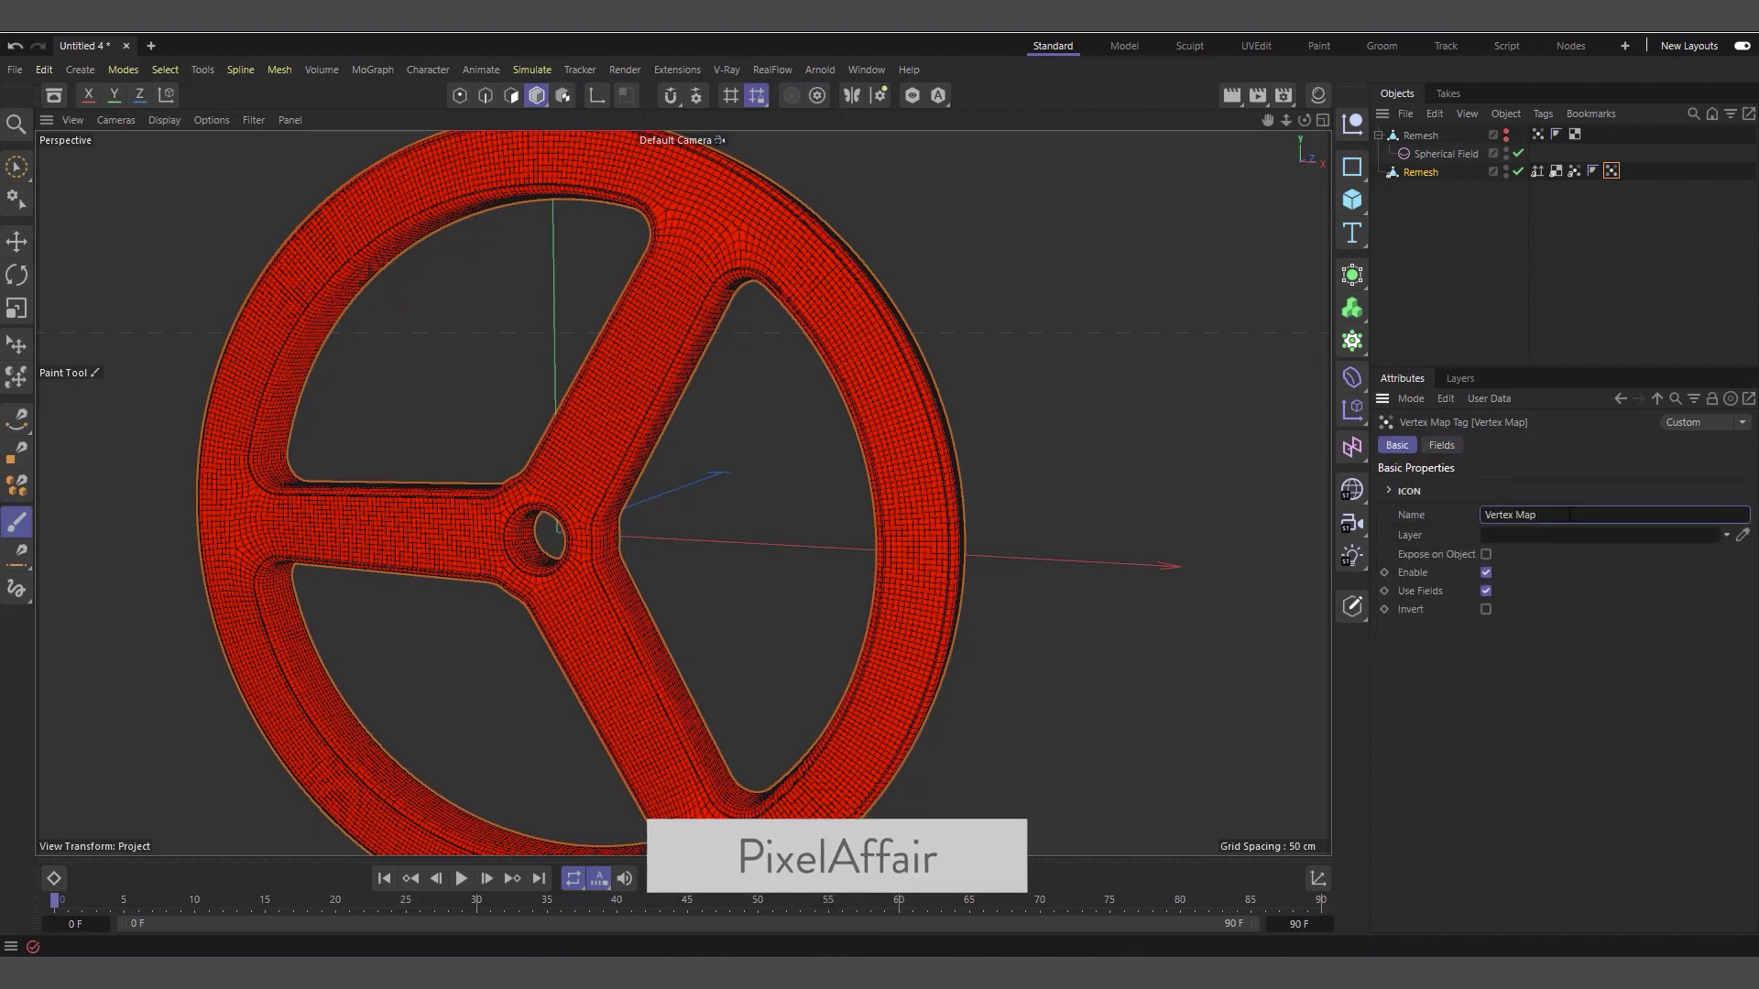
key(Return)
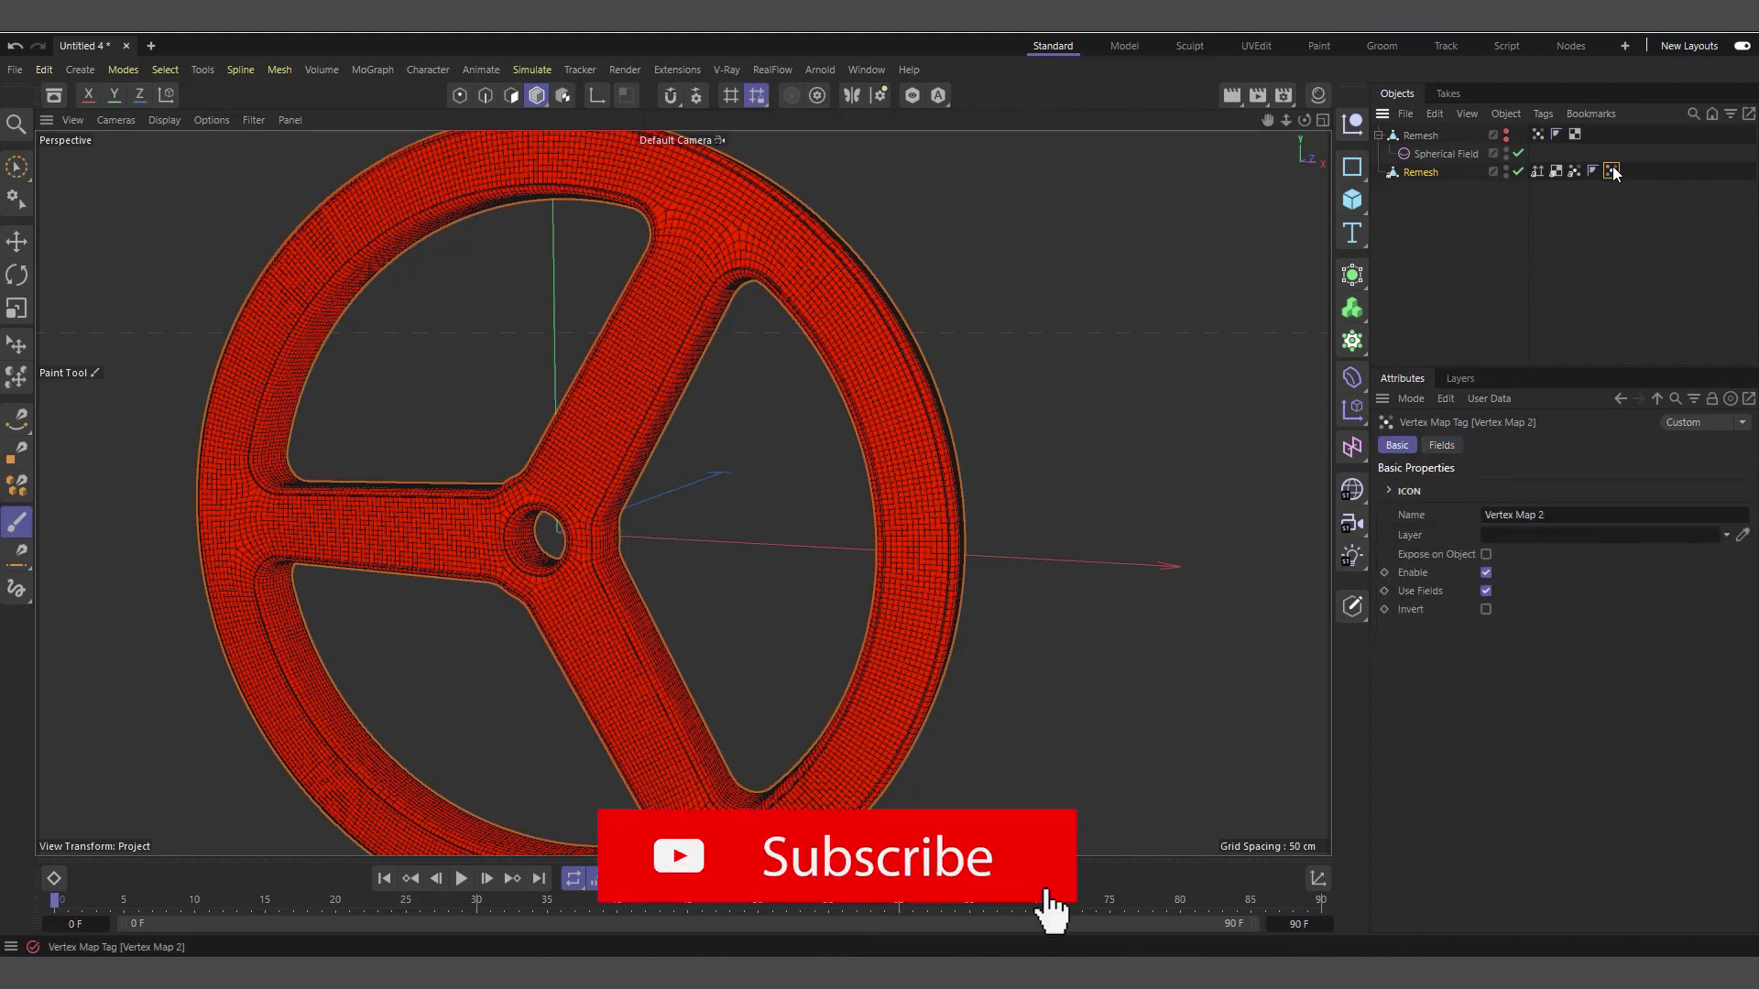
click(1442, 446)
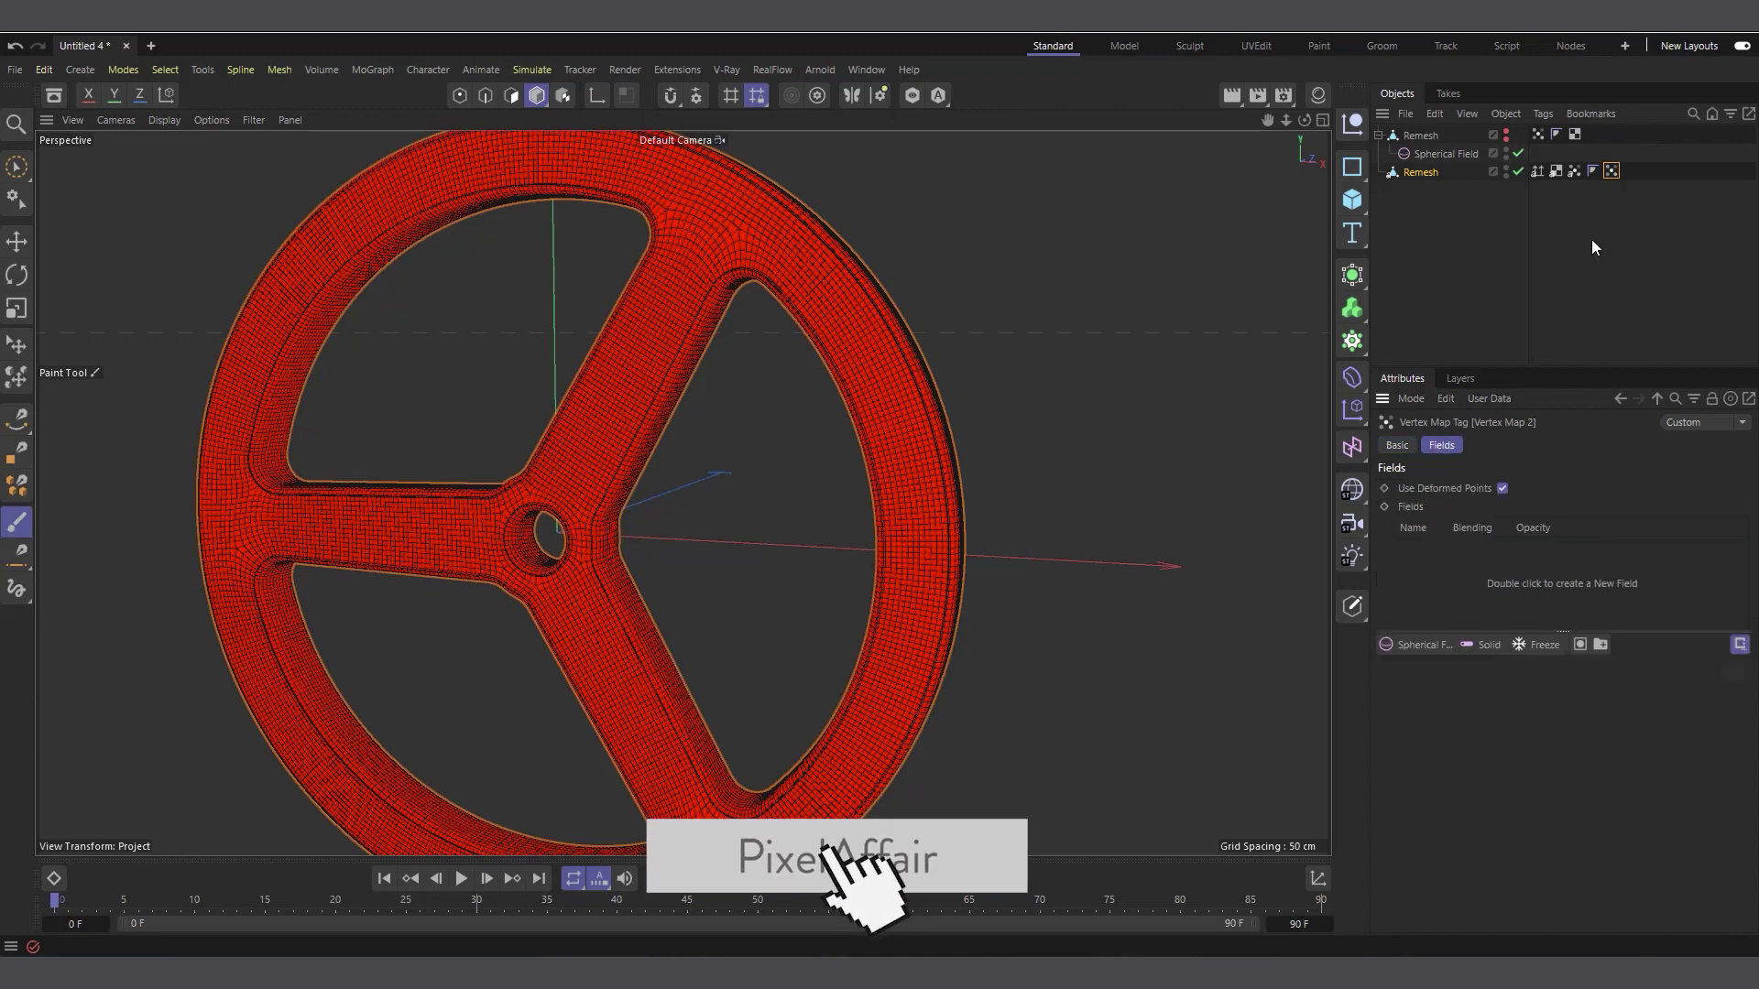
drag(1574, 172, 1450, 568)
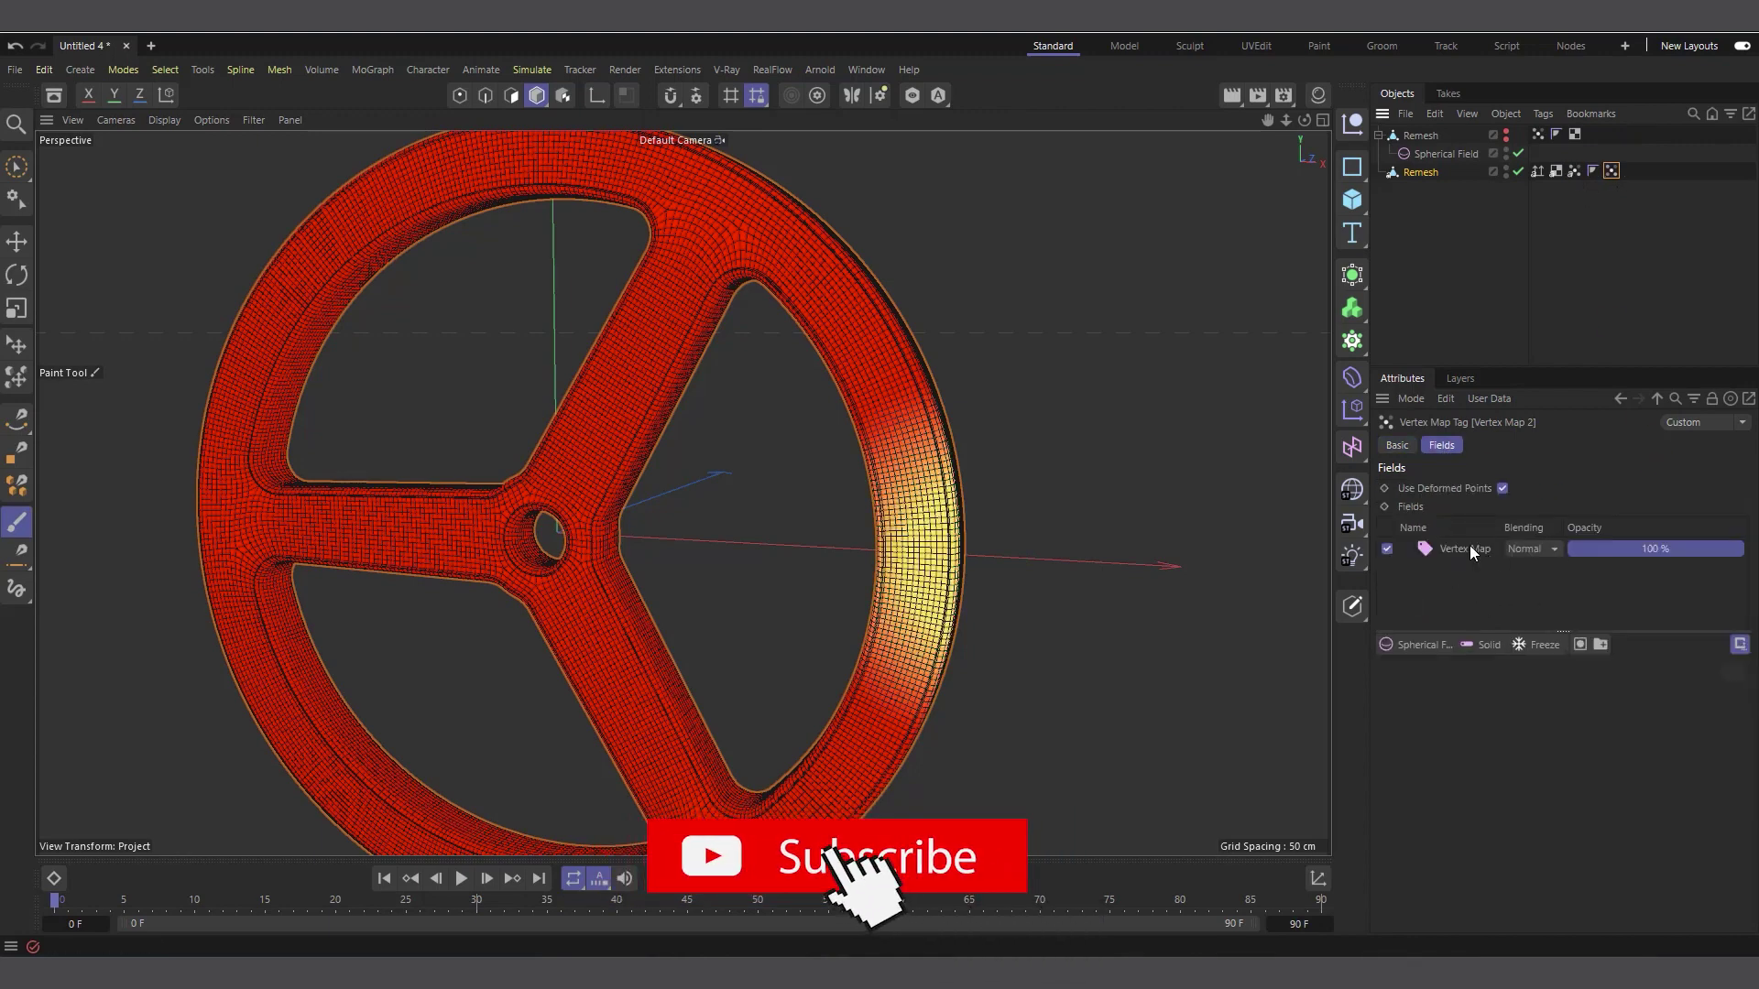
Try Average mode with a 20 cm radius on the Vertex Map field layer, and restore Nearest mode
click(1466, 551)
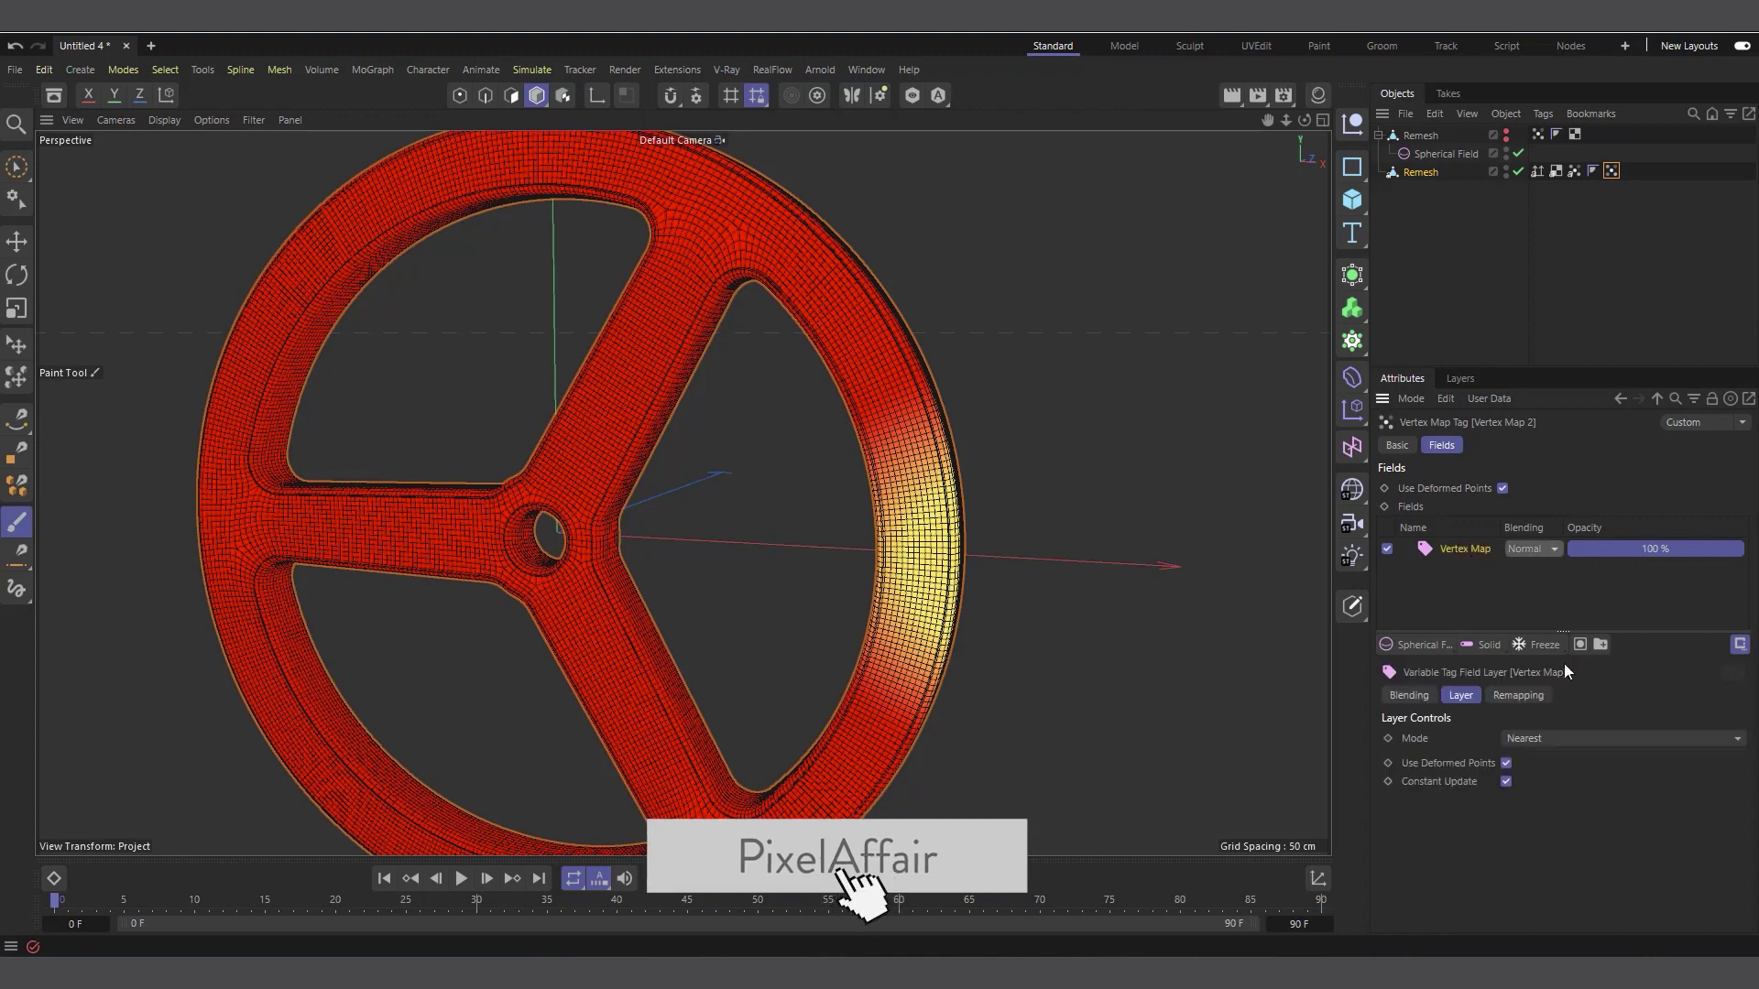
click(1570, 739)
click(1563, 847)
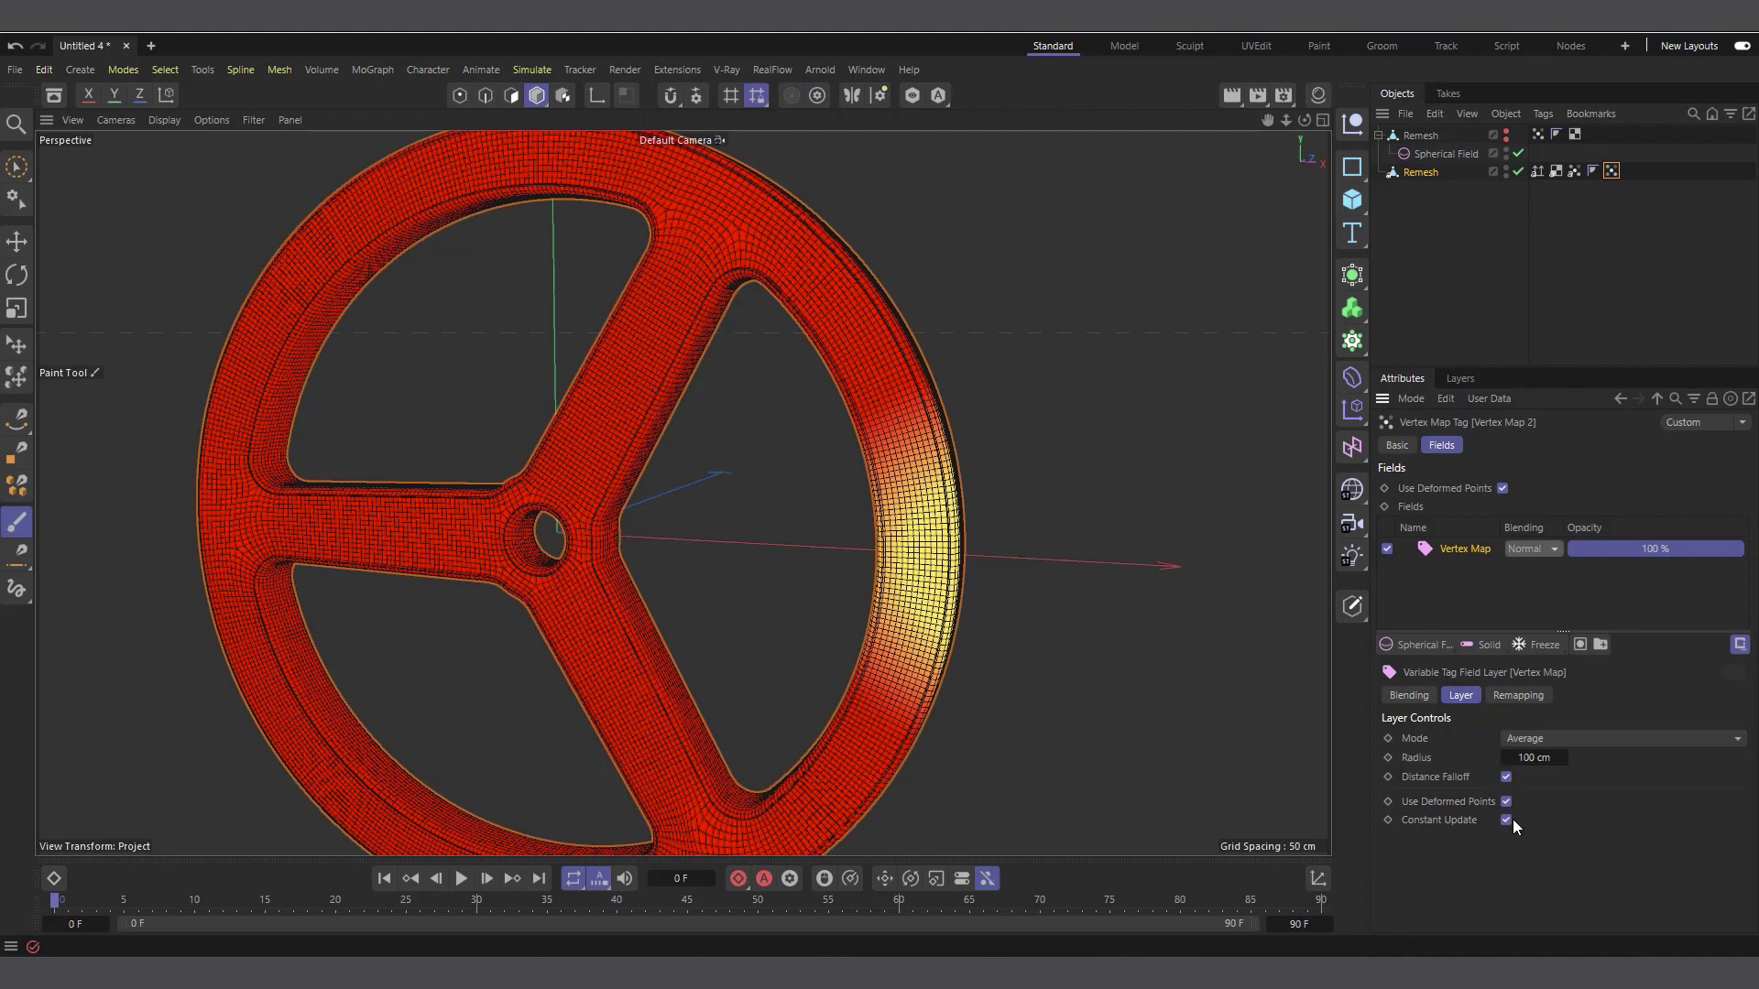
click(1533, 759)
text(00)
key(BackSpace)
key(BackSpace)
text(20)
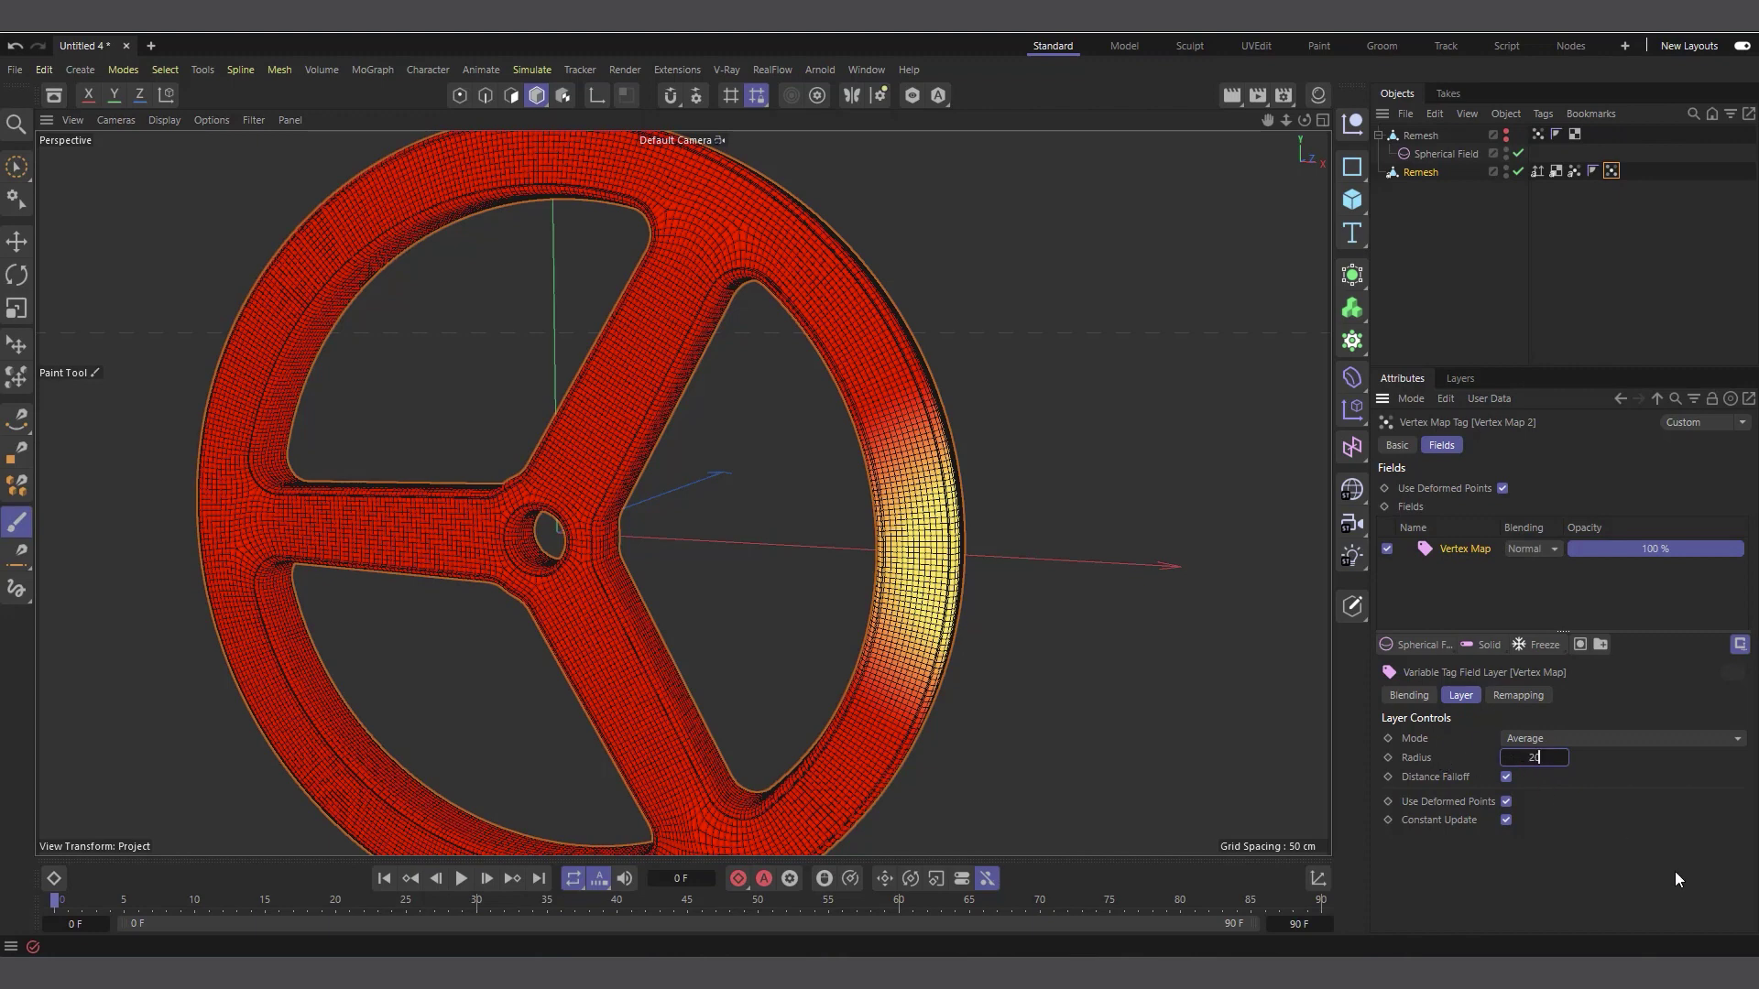
key(Return)
click(1567, 742)
click(1570, 777)
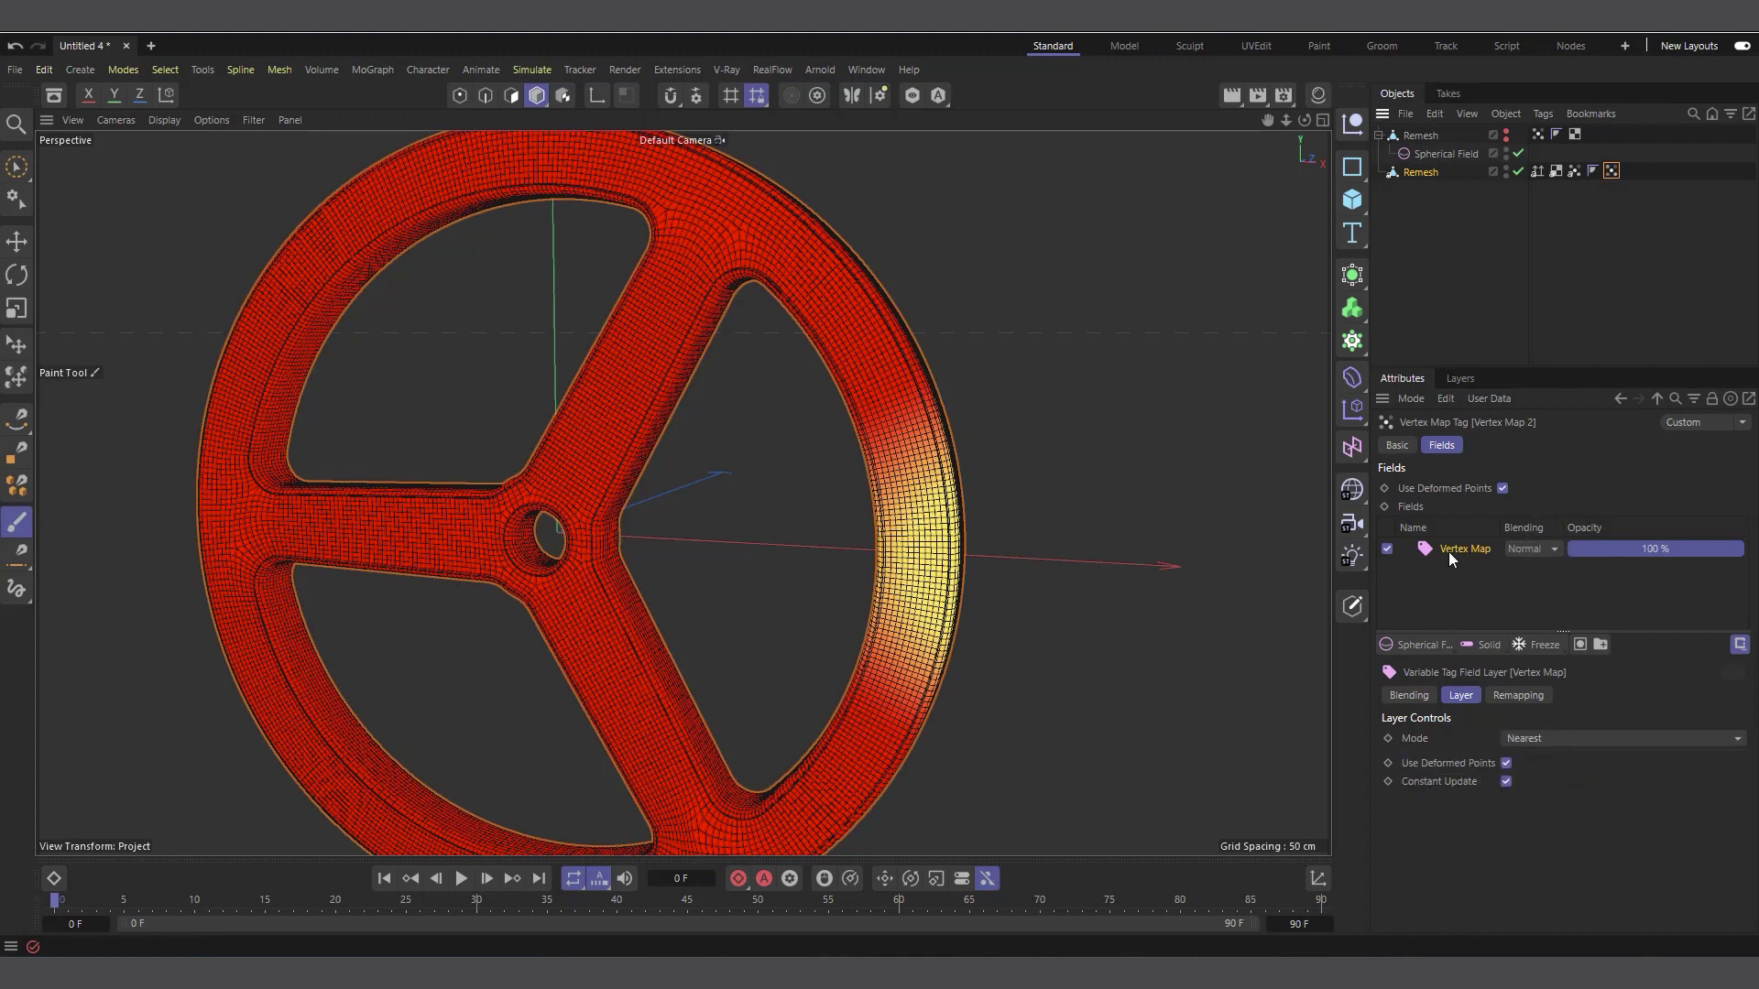
Add a Curve modifier layer above the Vertex Map layer and shape it as a bell, peaking mid-range and falling to zero at both ends
click(1538, 646)
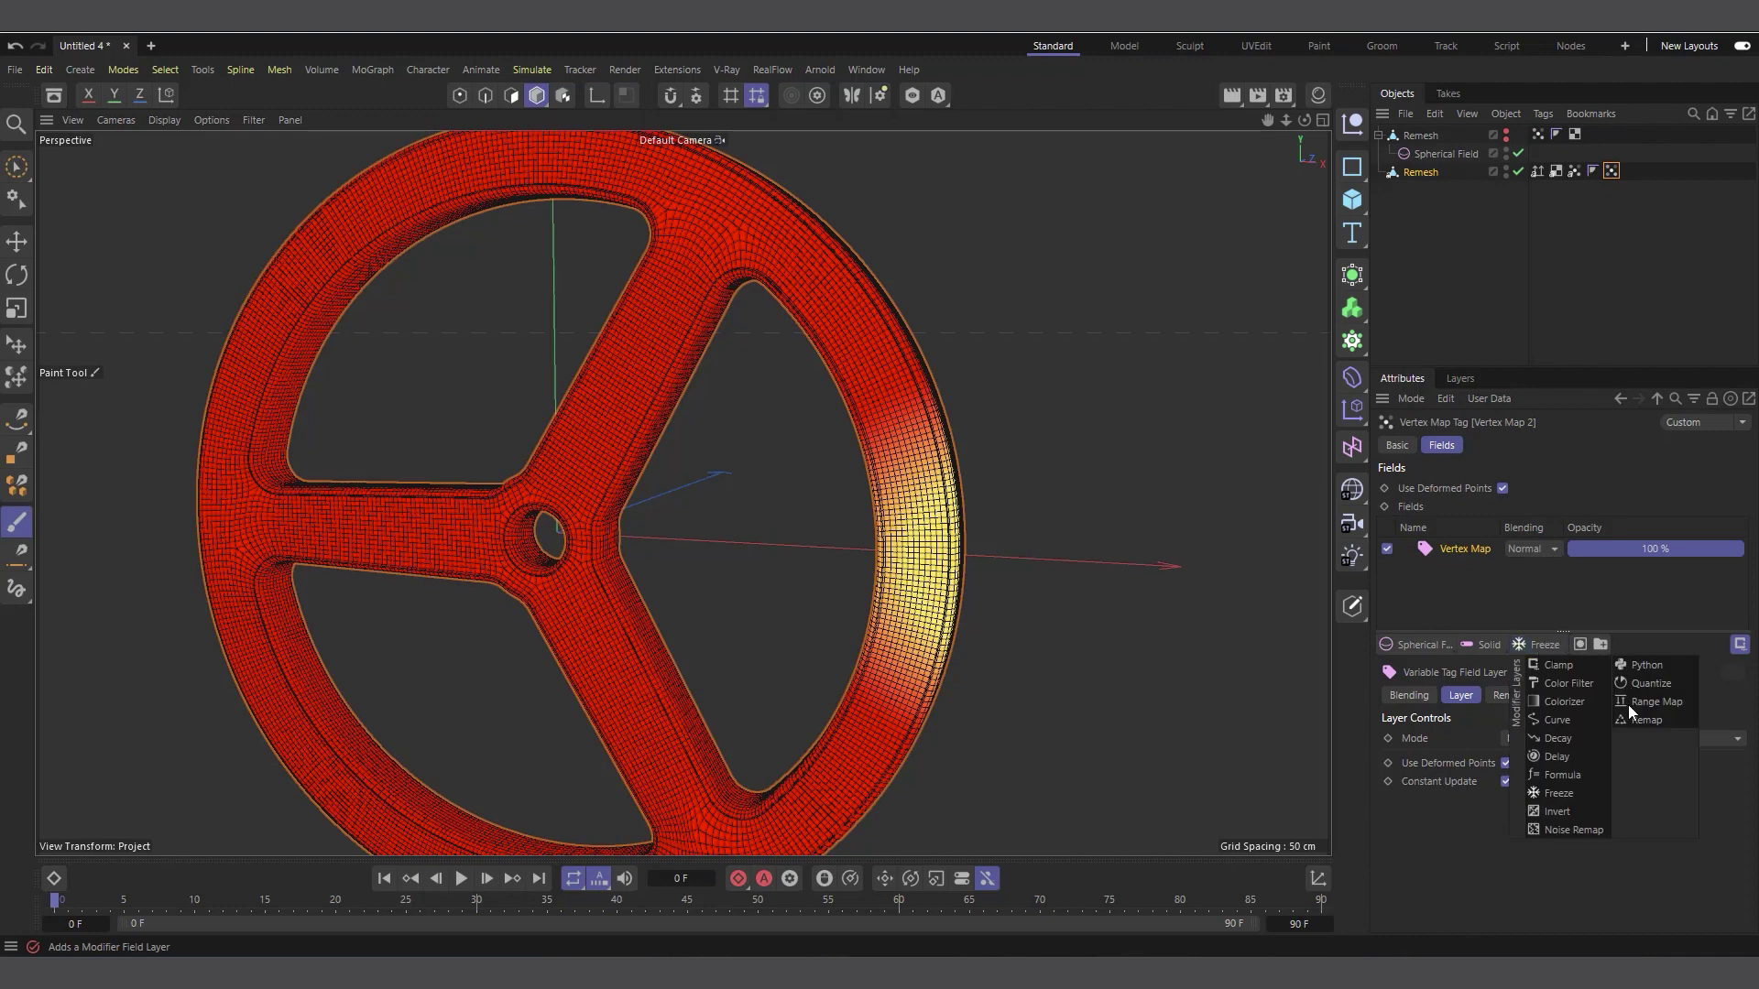
click(1557, 721)
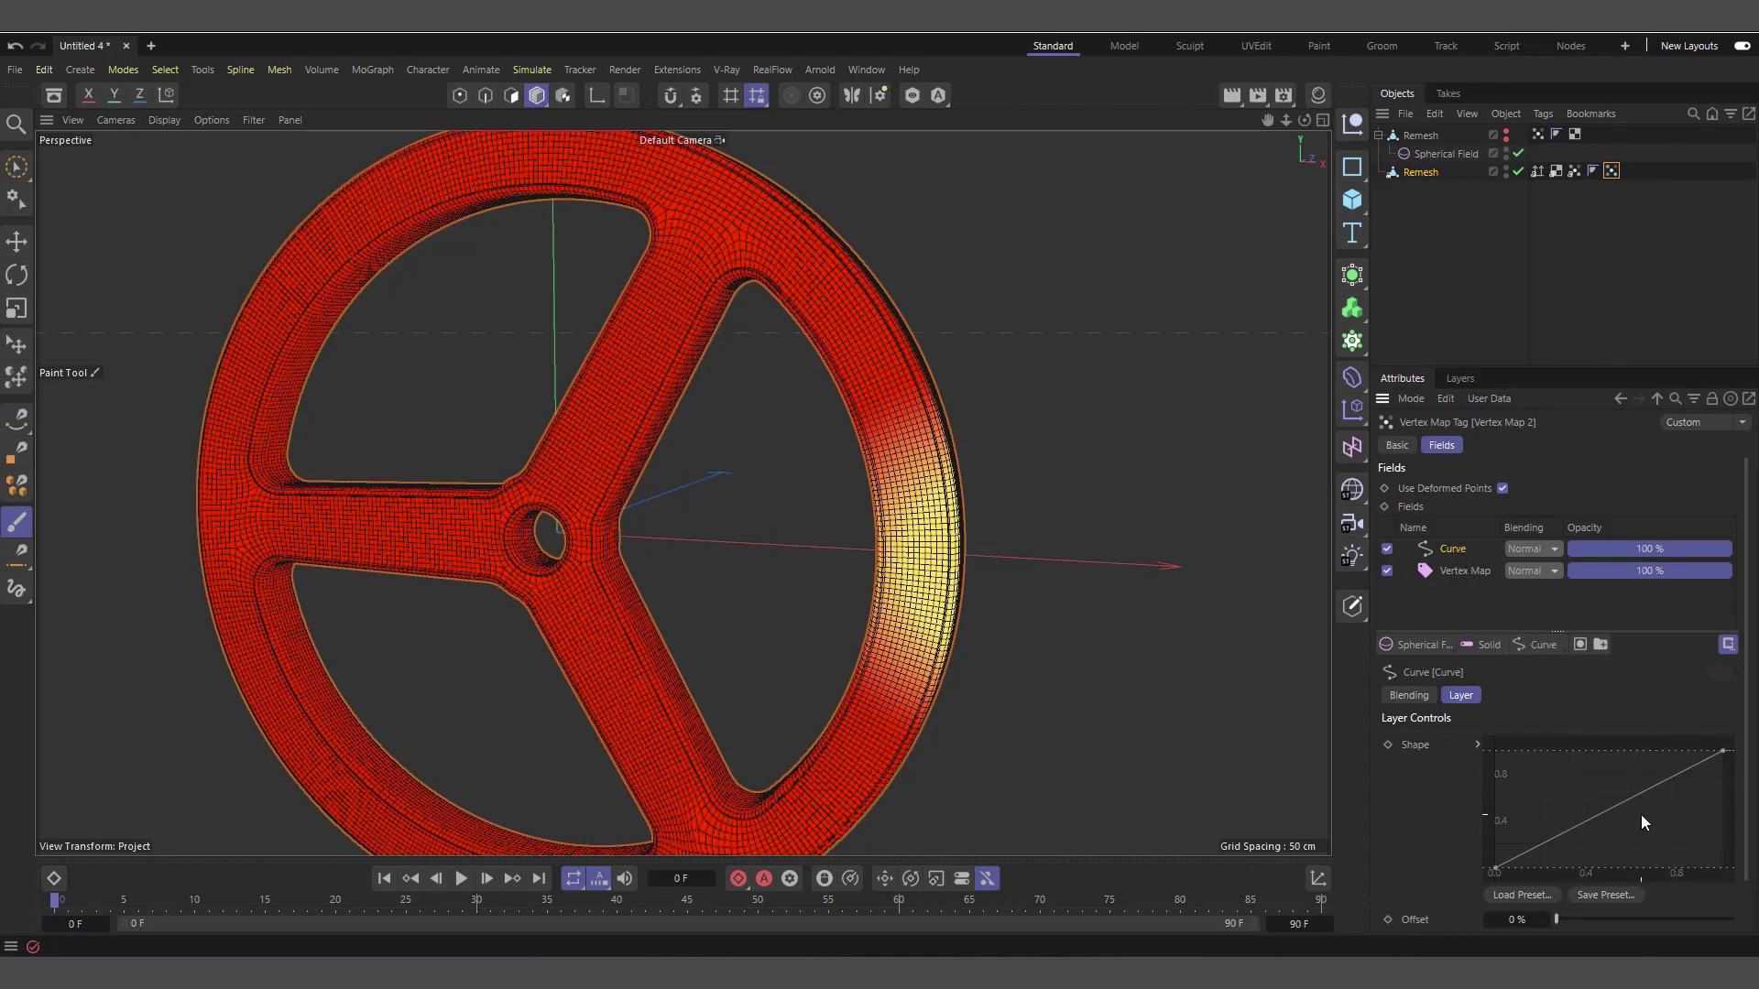
ctrl+click(1612, 806)
drag(1724, 754, 1709, 874)
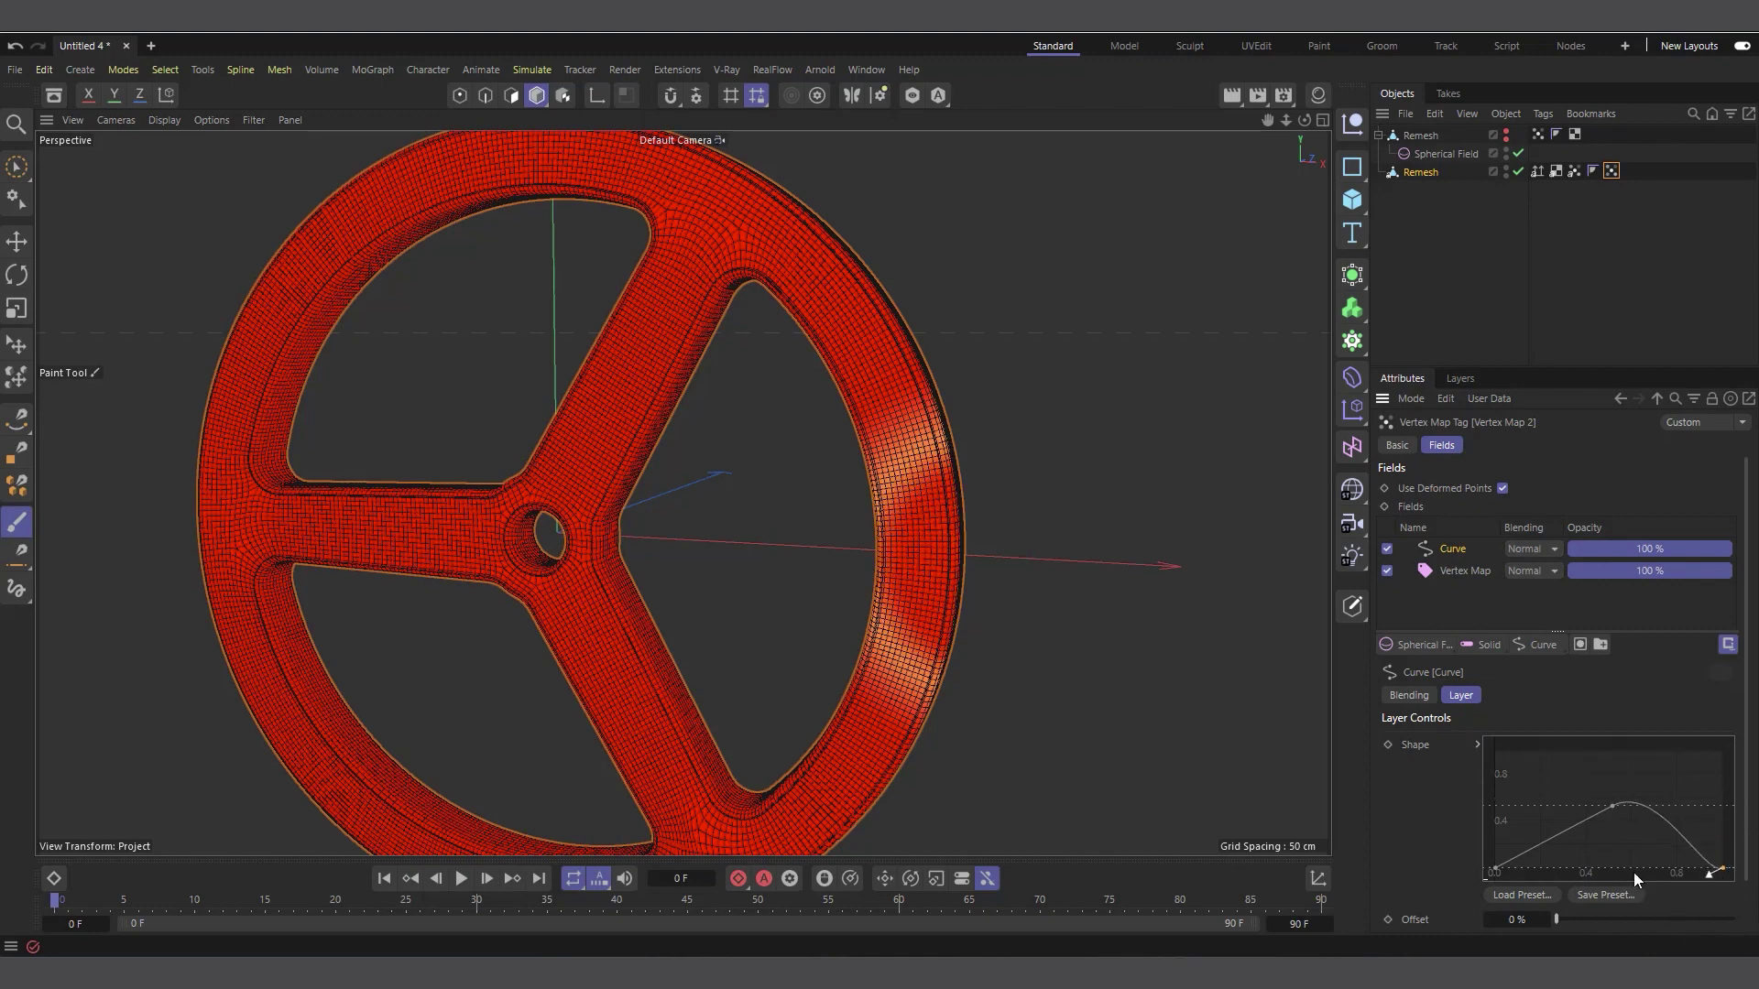
drag(1609, 803, 1564, 749)
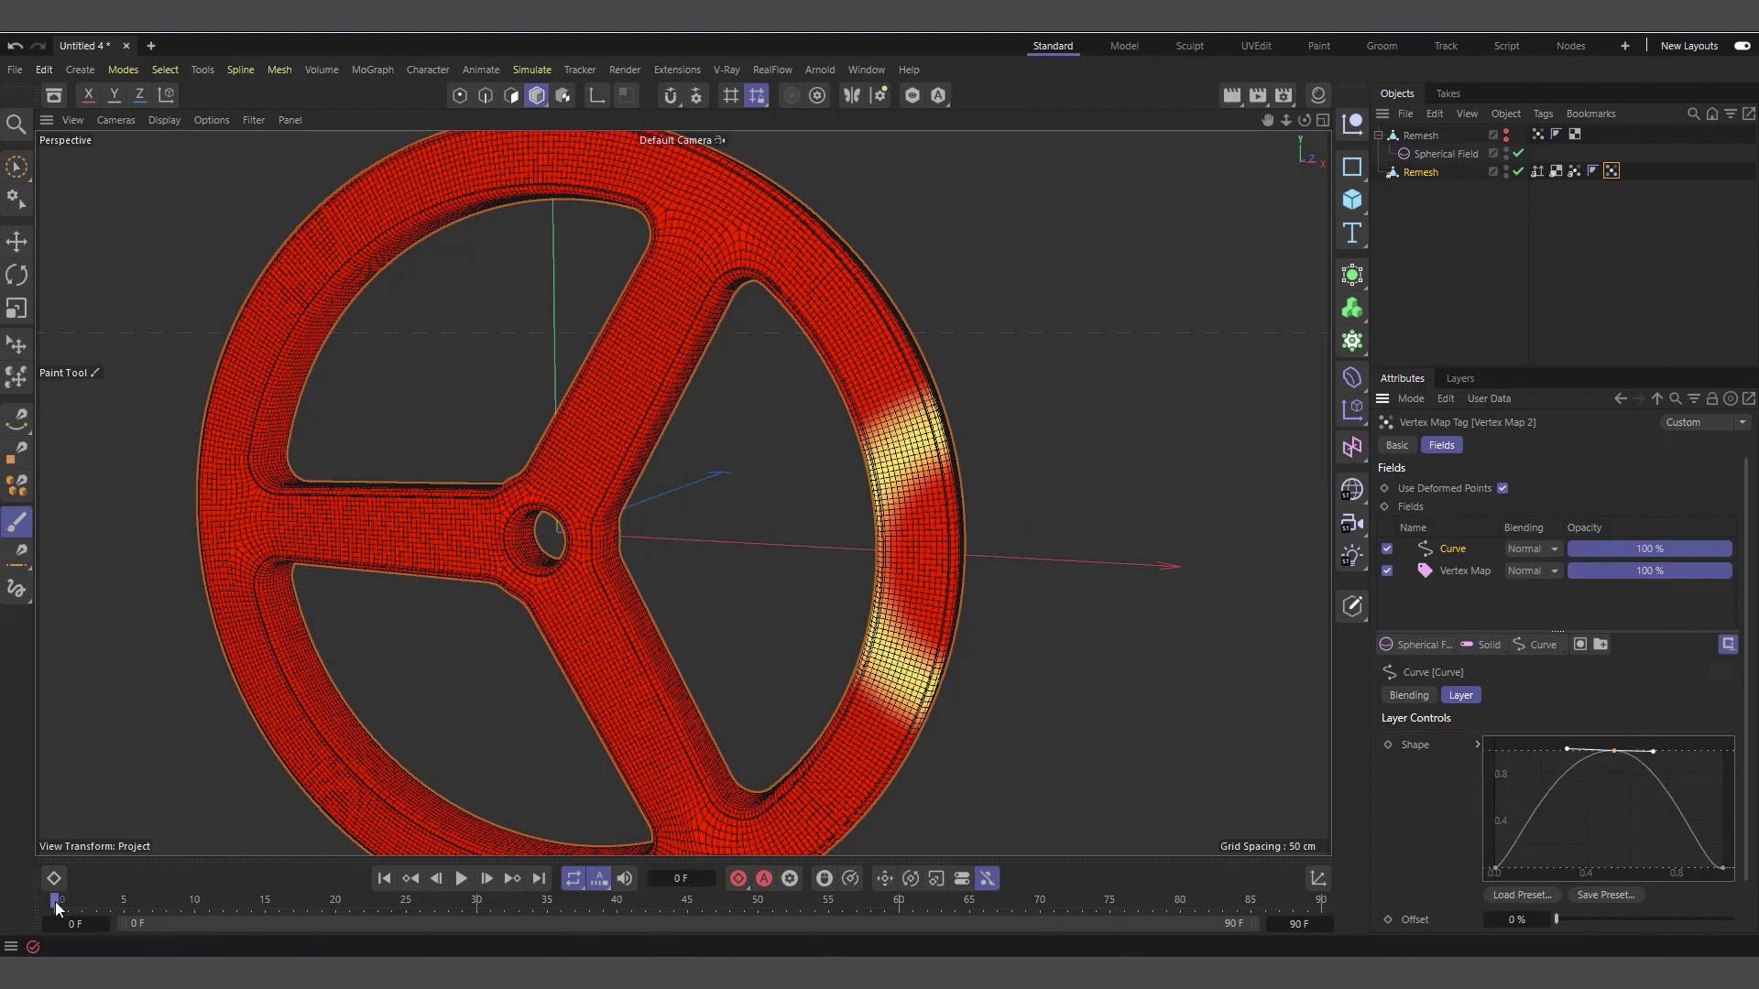
Scrub to frames 56, 47 and 84, comparing the thin growth band of Vertex Map 2 with the baked Vertex Map
drag(55, 907, 842, 876)
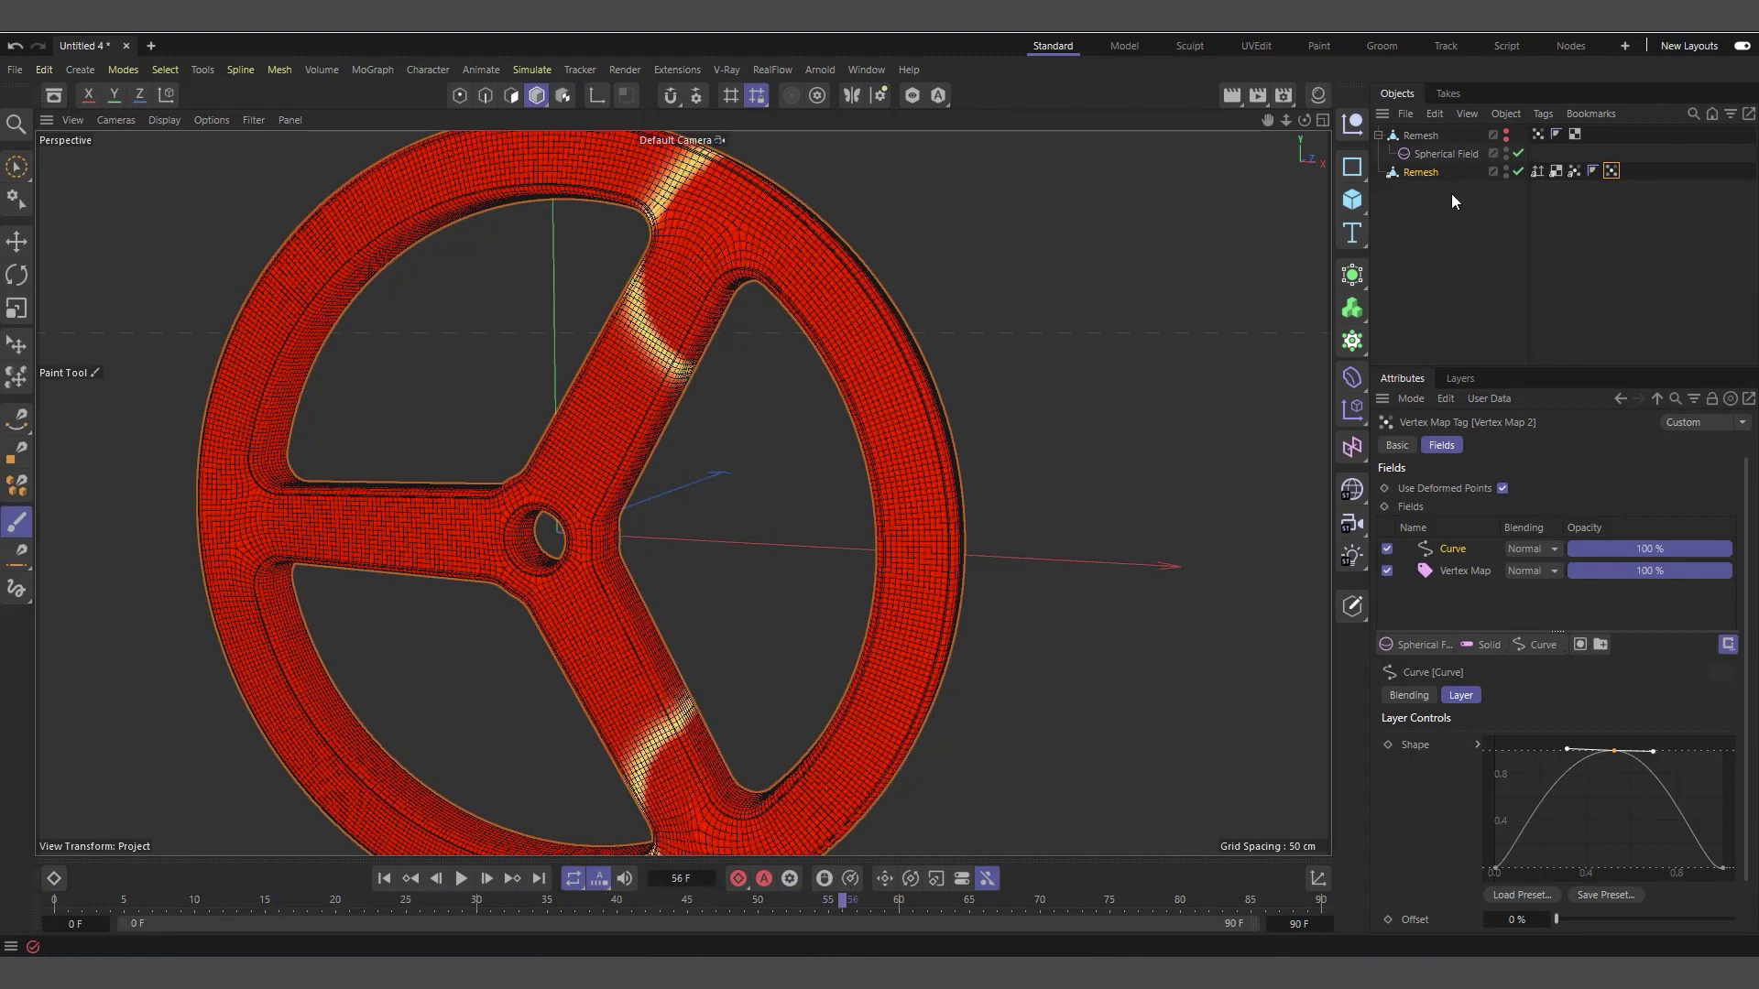
click(1573, 171)
click(1611, 170)
drag(811, 904, 715, 905)
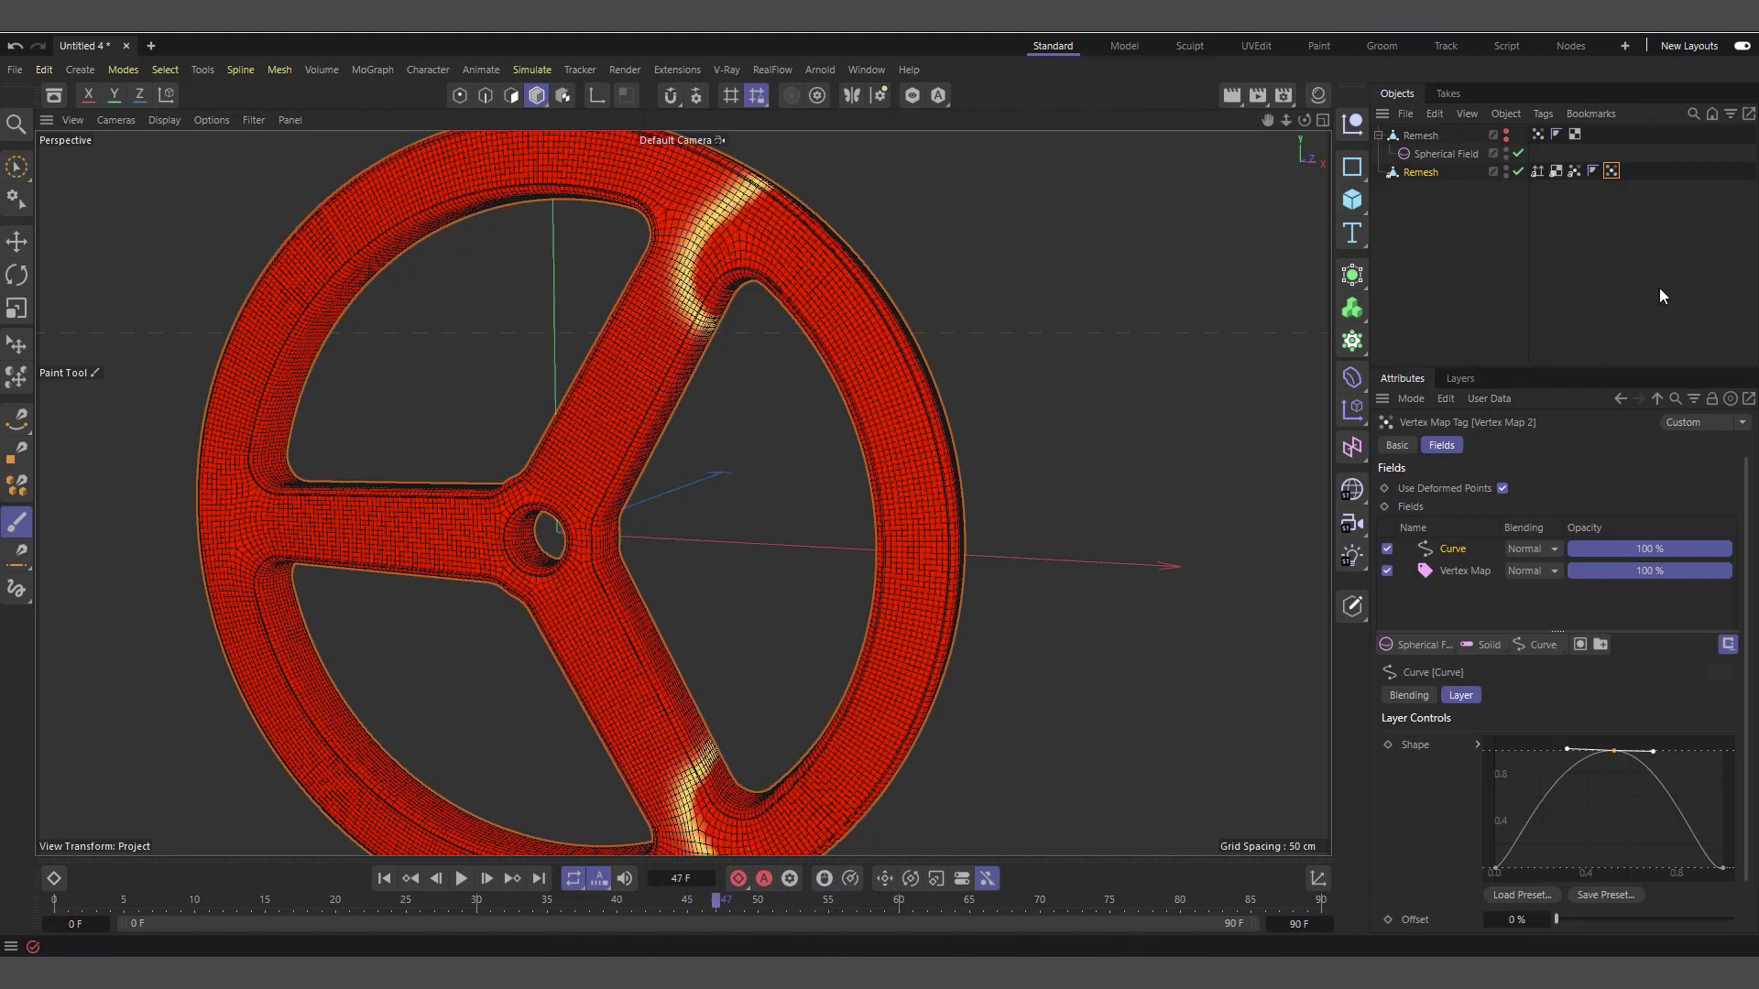
click(1573, 171)
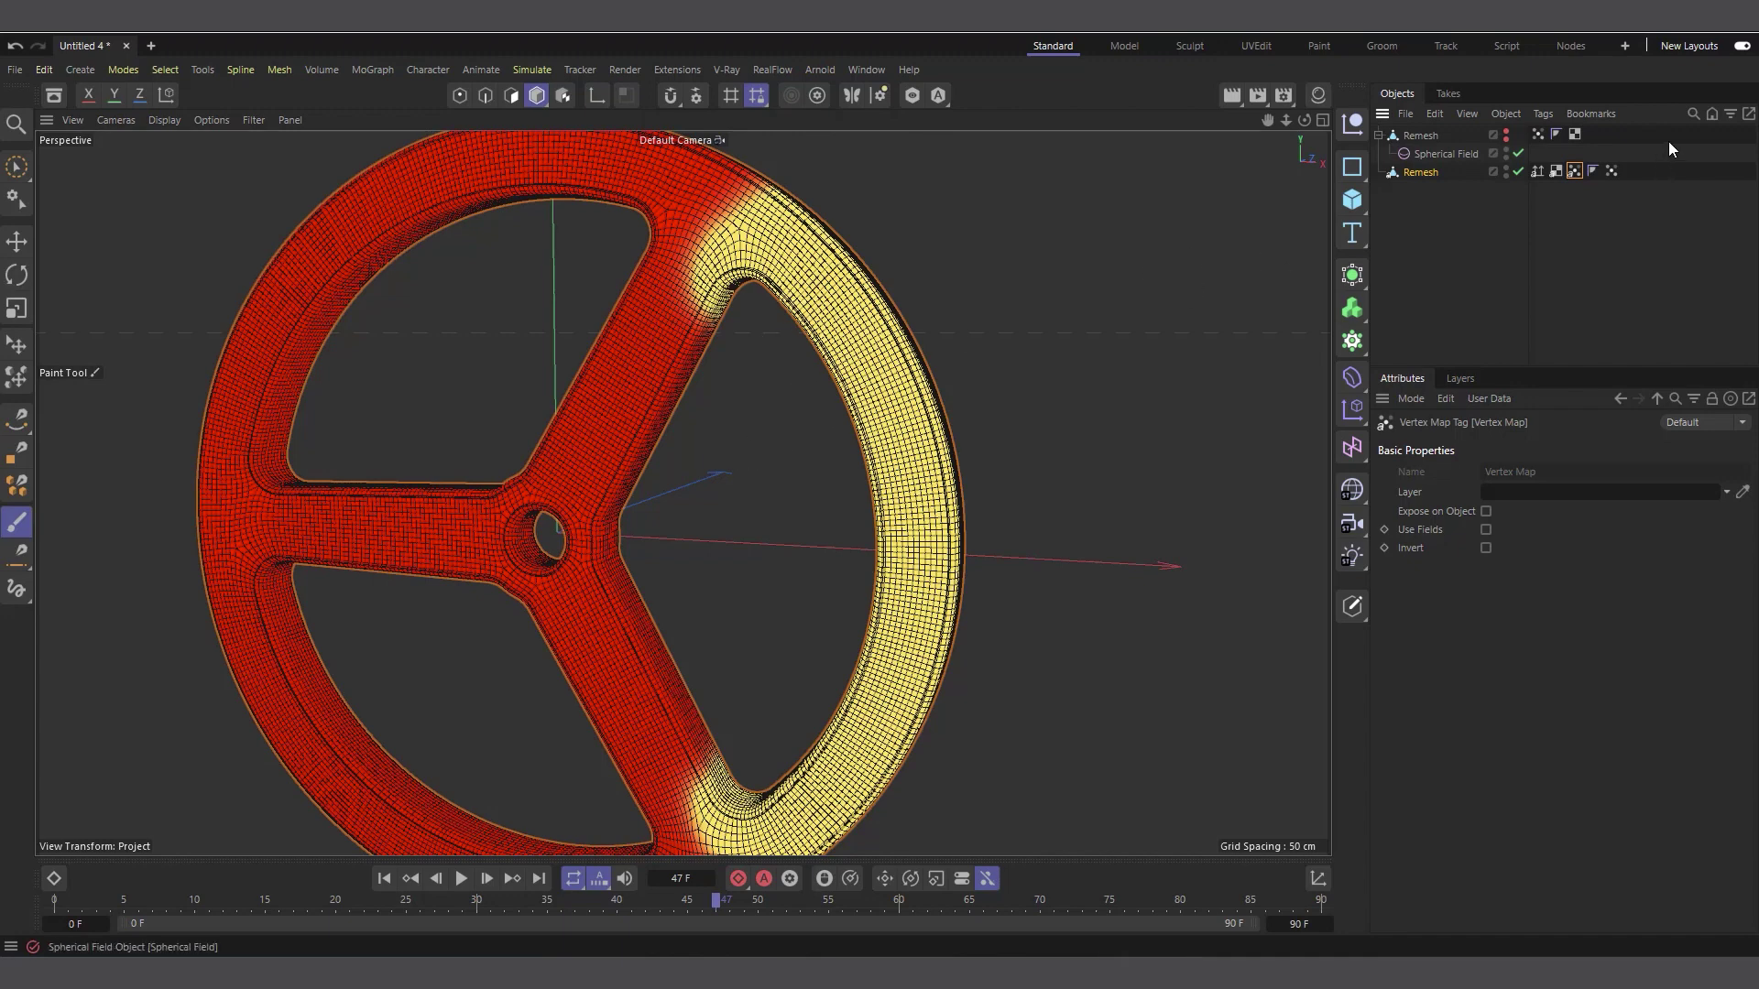
click(1612, 170)
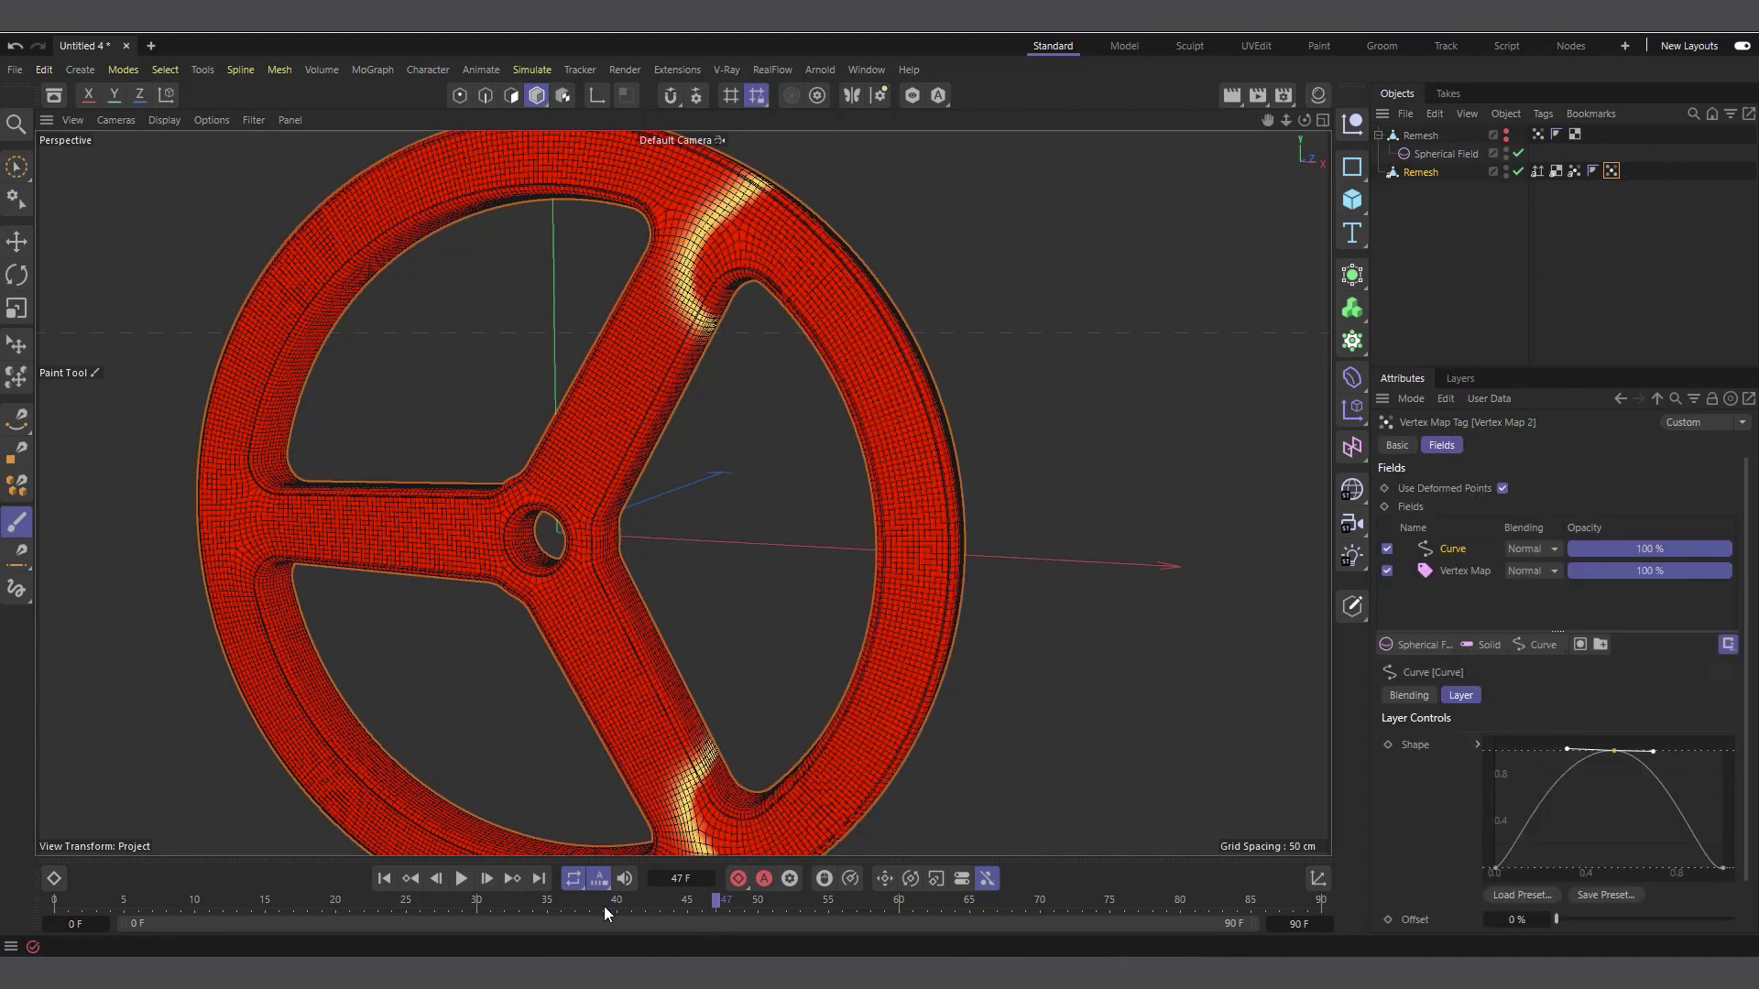
drag(603, 905, 1237, 905)
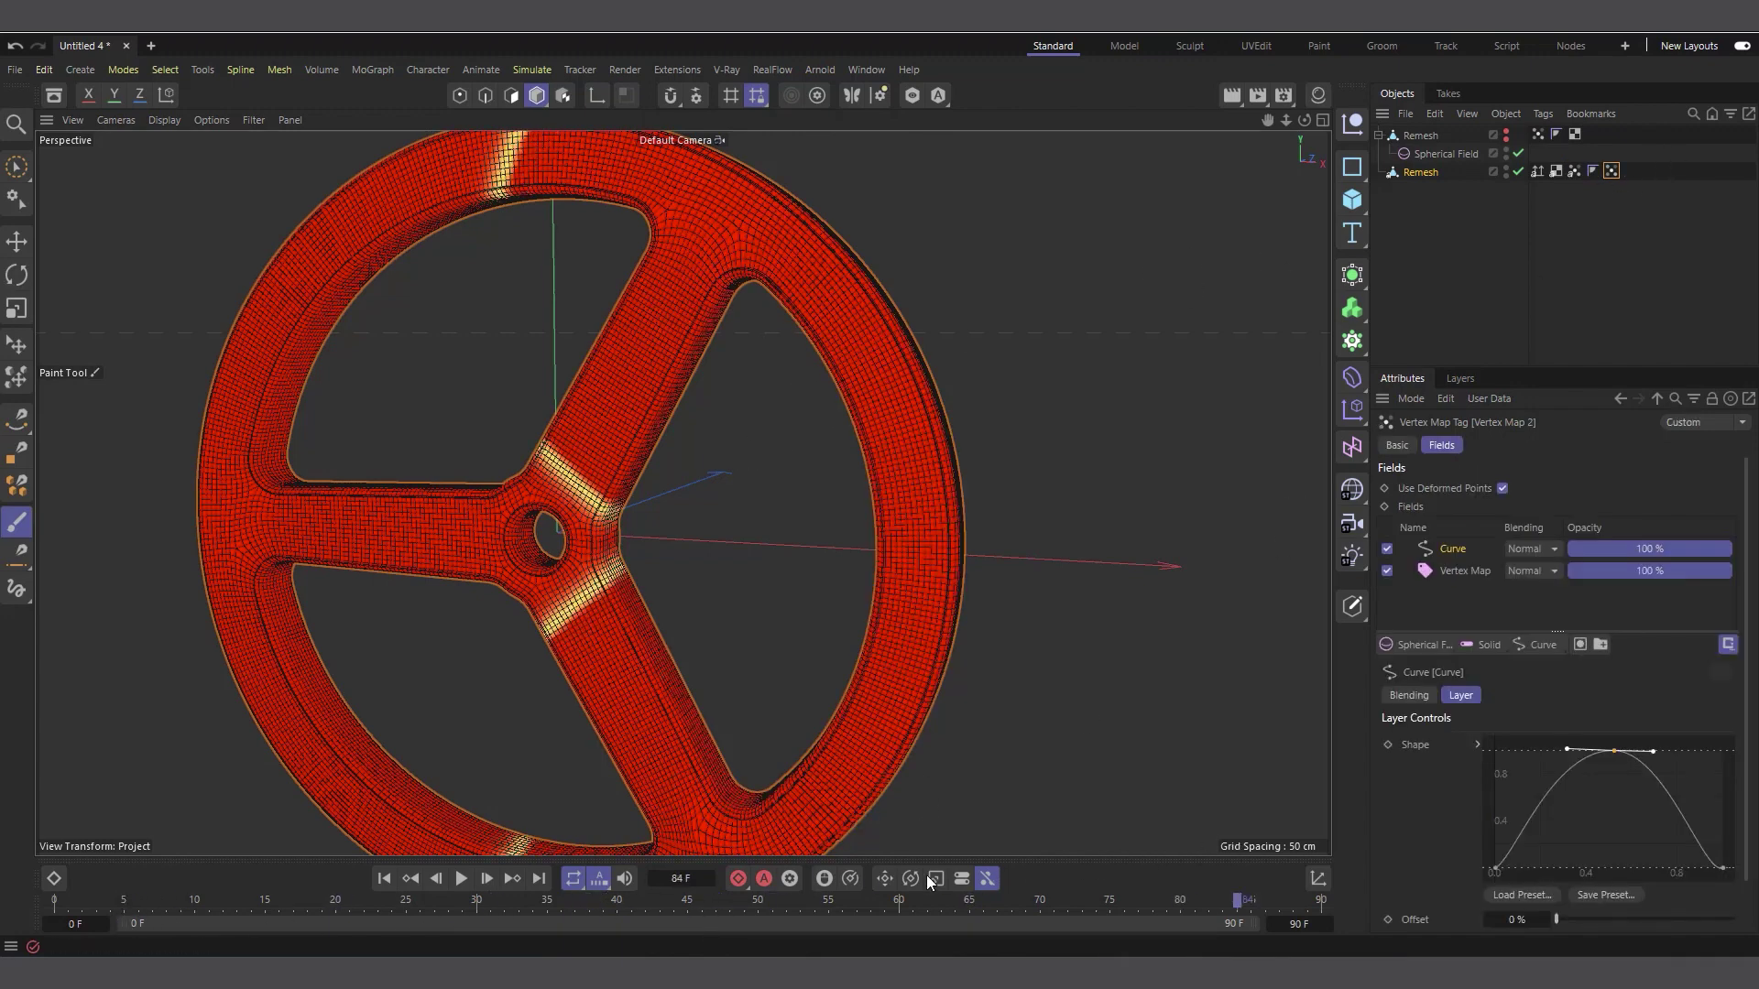
Scrub to frames 31 and 90 to examine how the growth band of Vertex Map 2 travels around the wheel
drag(930, 902, 490, 907)
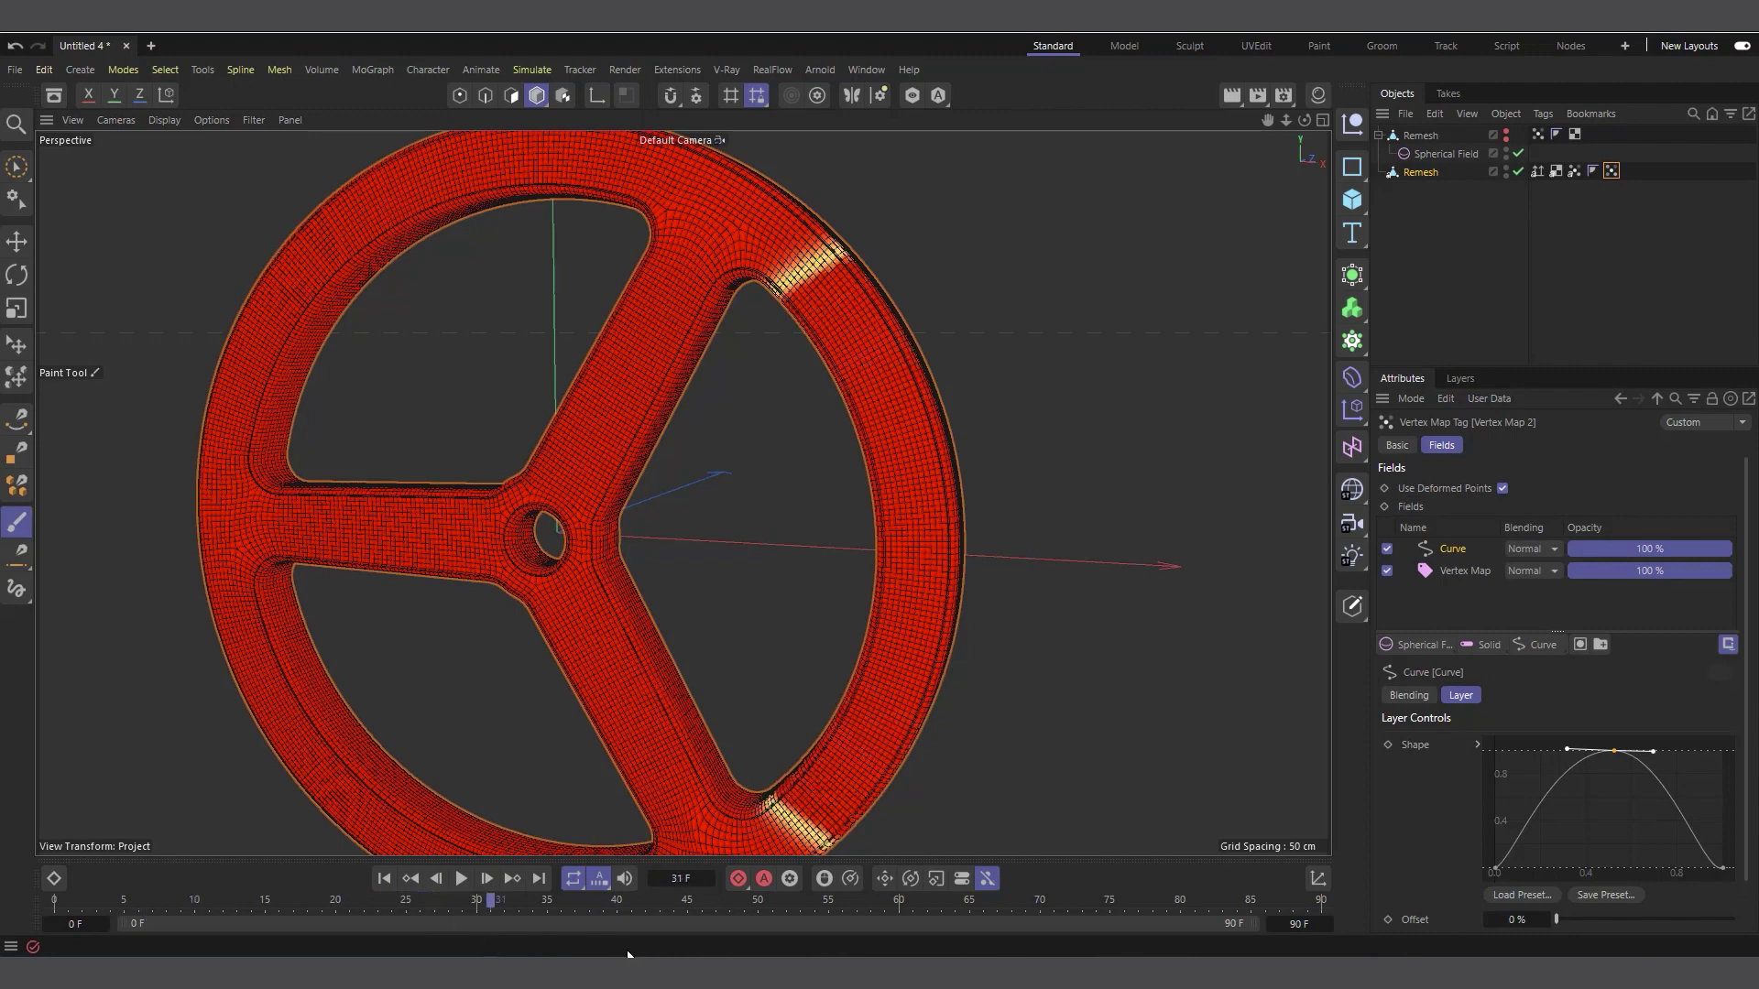
drag(629, 956, 1420, 905)
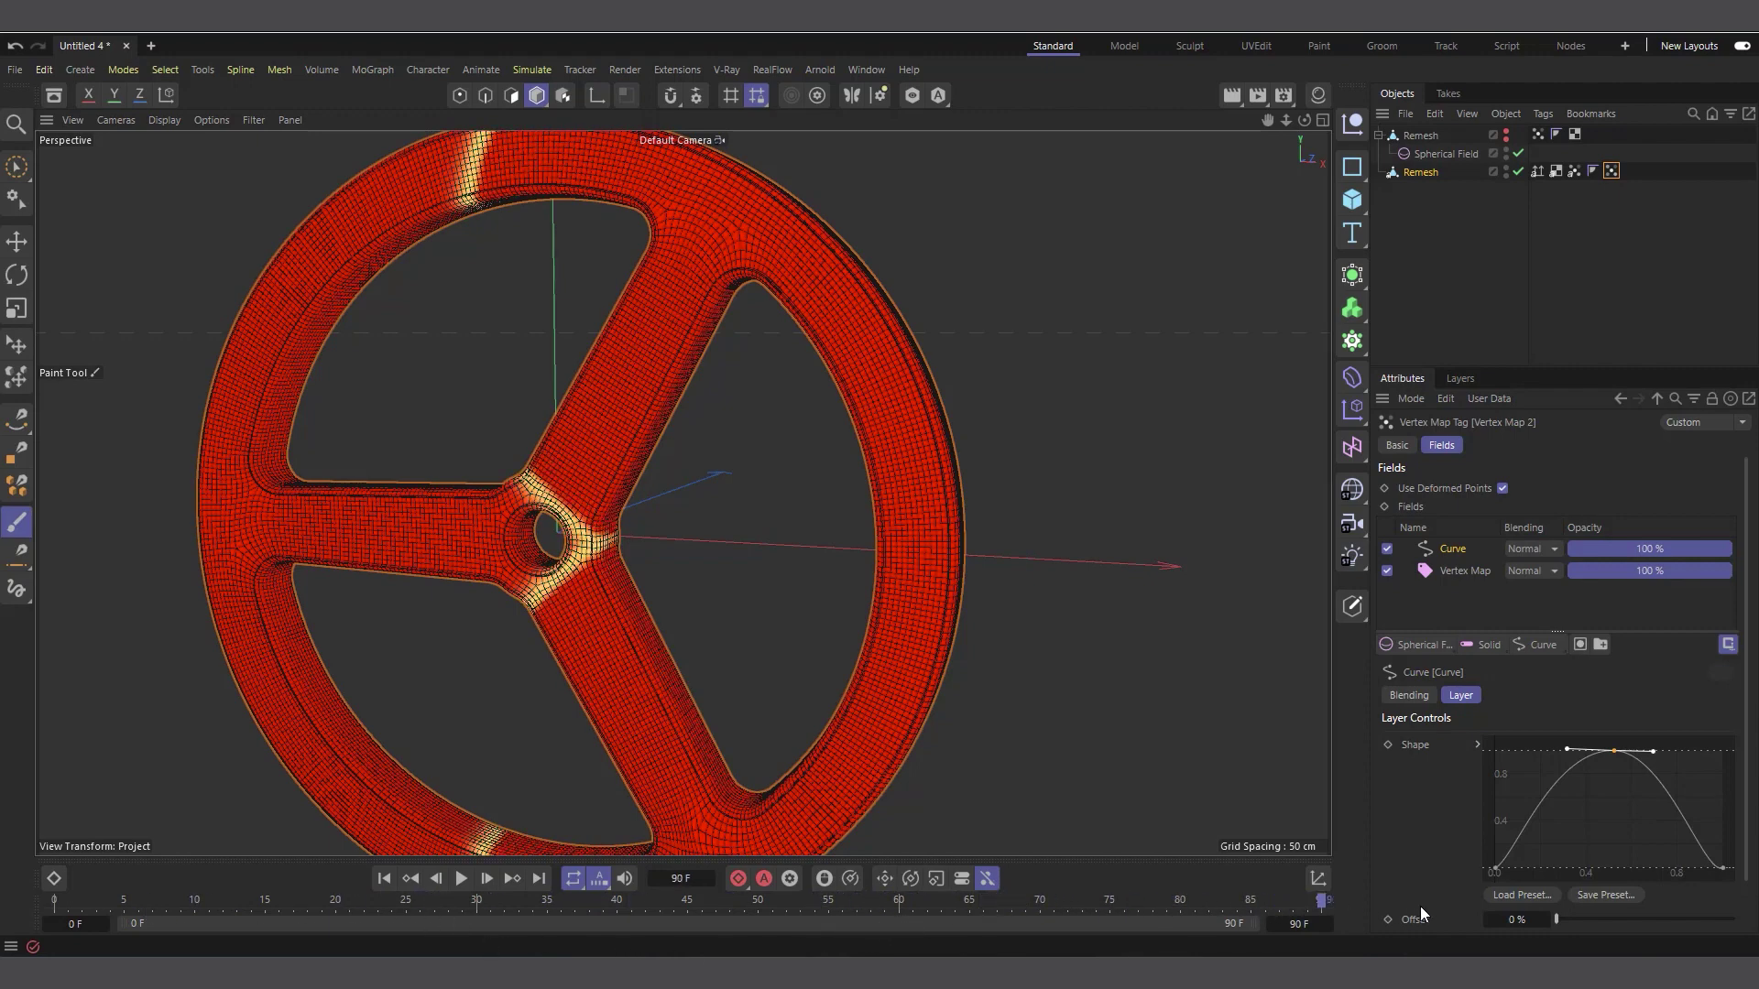
Disable the baked Alembic Remesh, unhide the original Remesh, and open the fields of its Vertex Map tag
click(1518, 171)
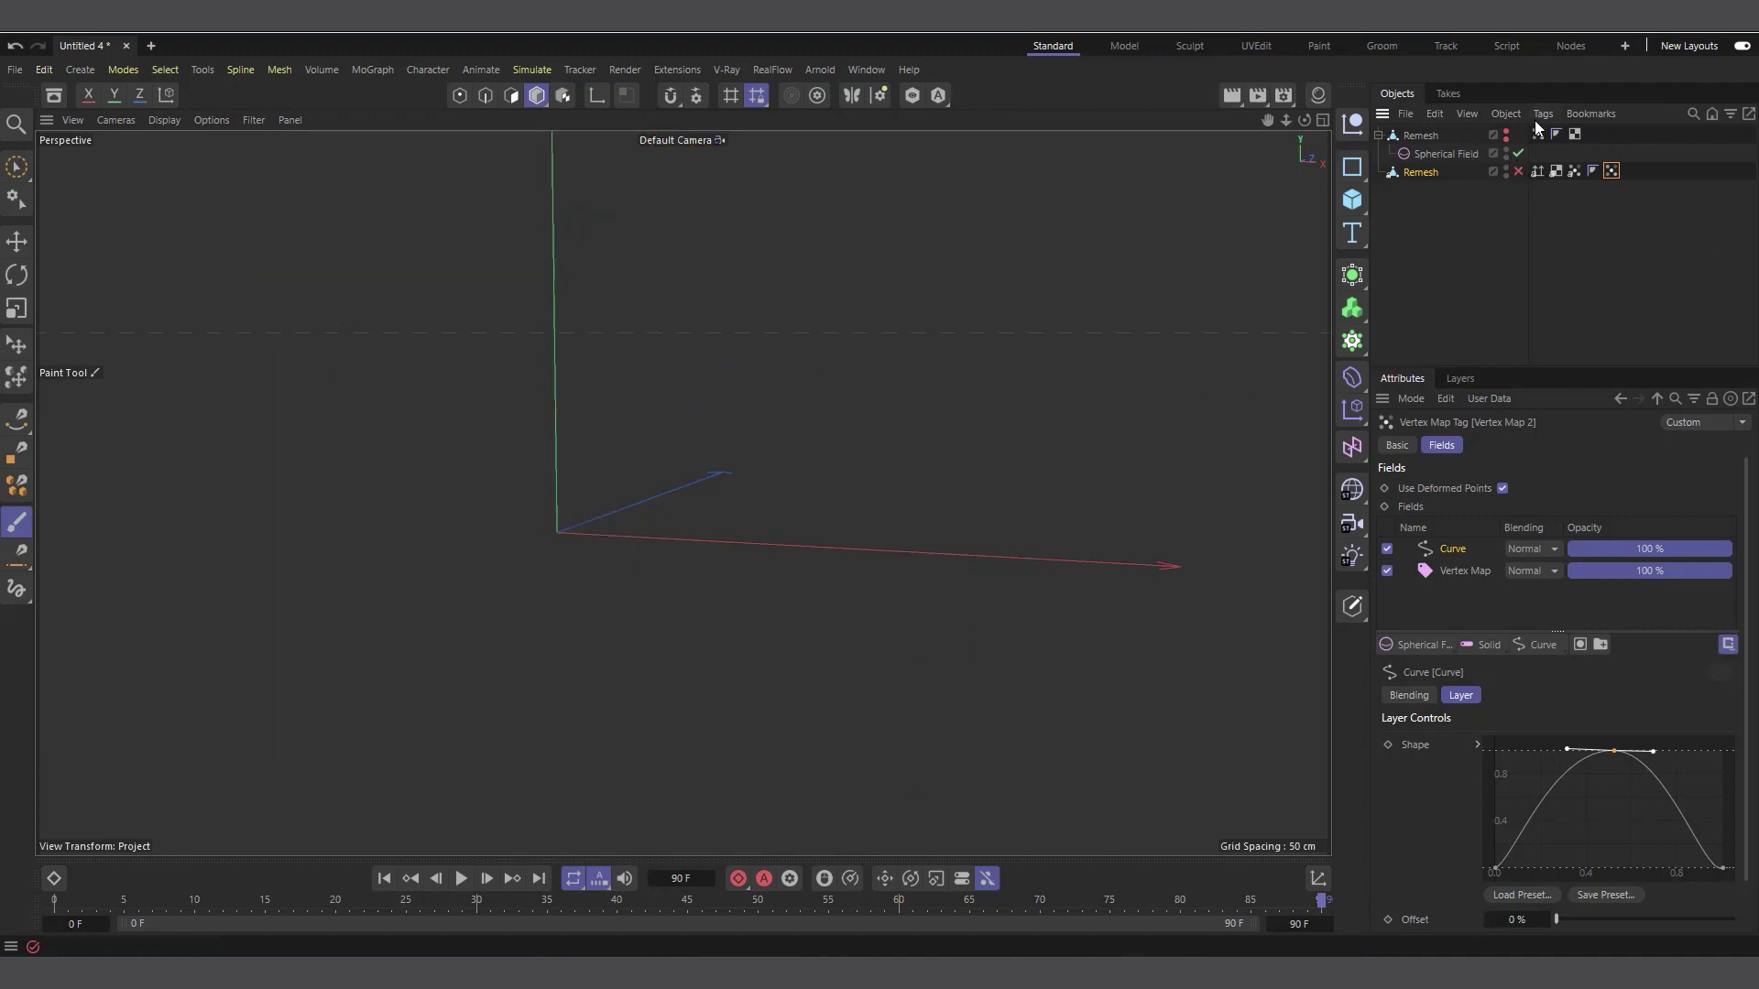
click(1504, 135)
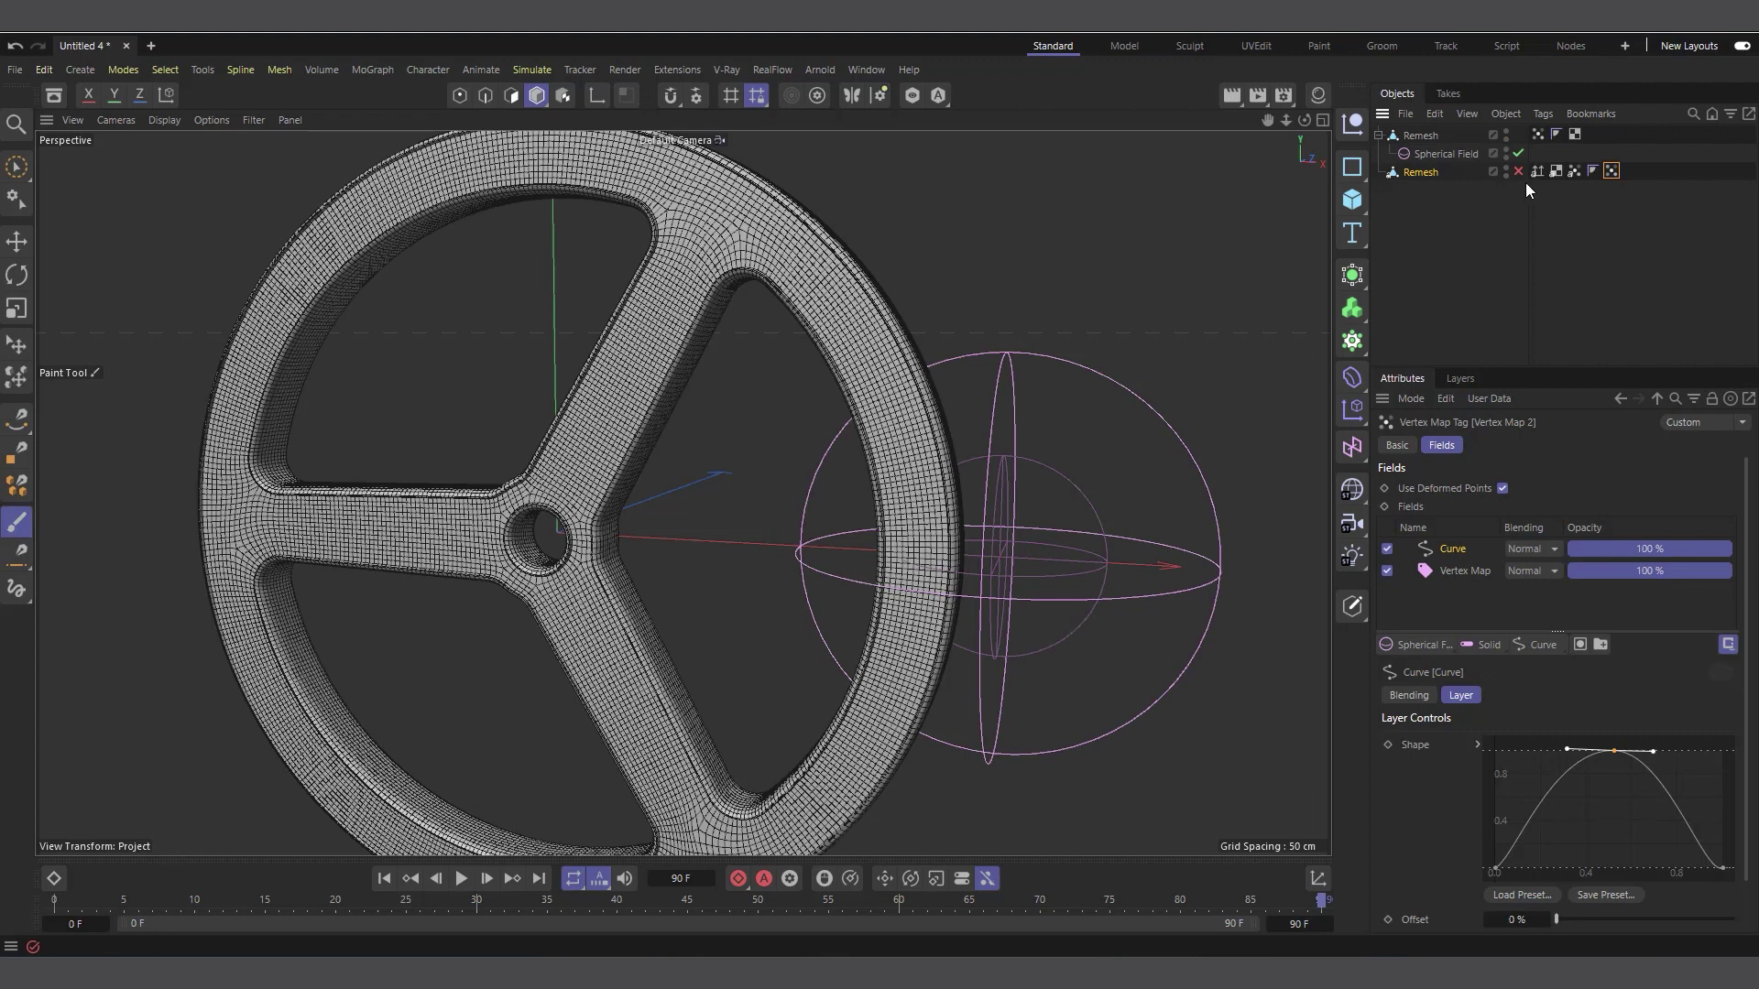
click(1537, 136)
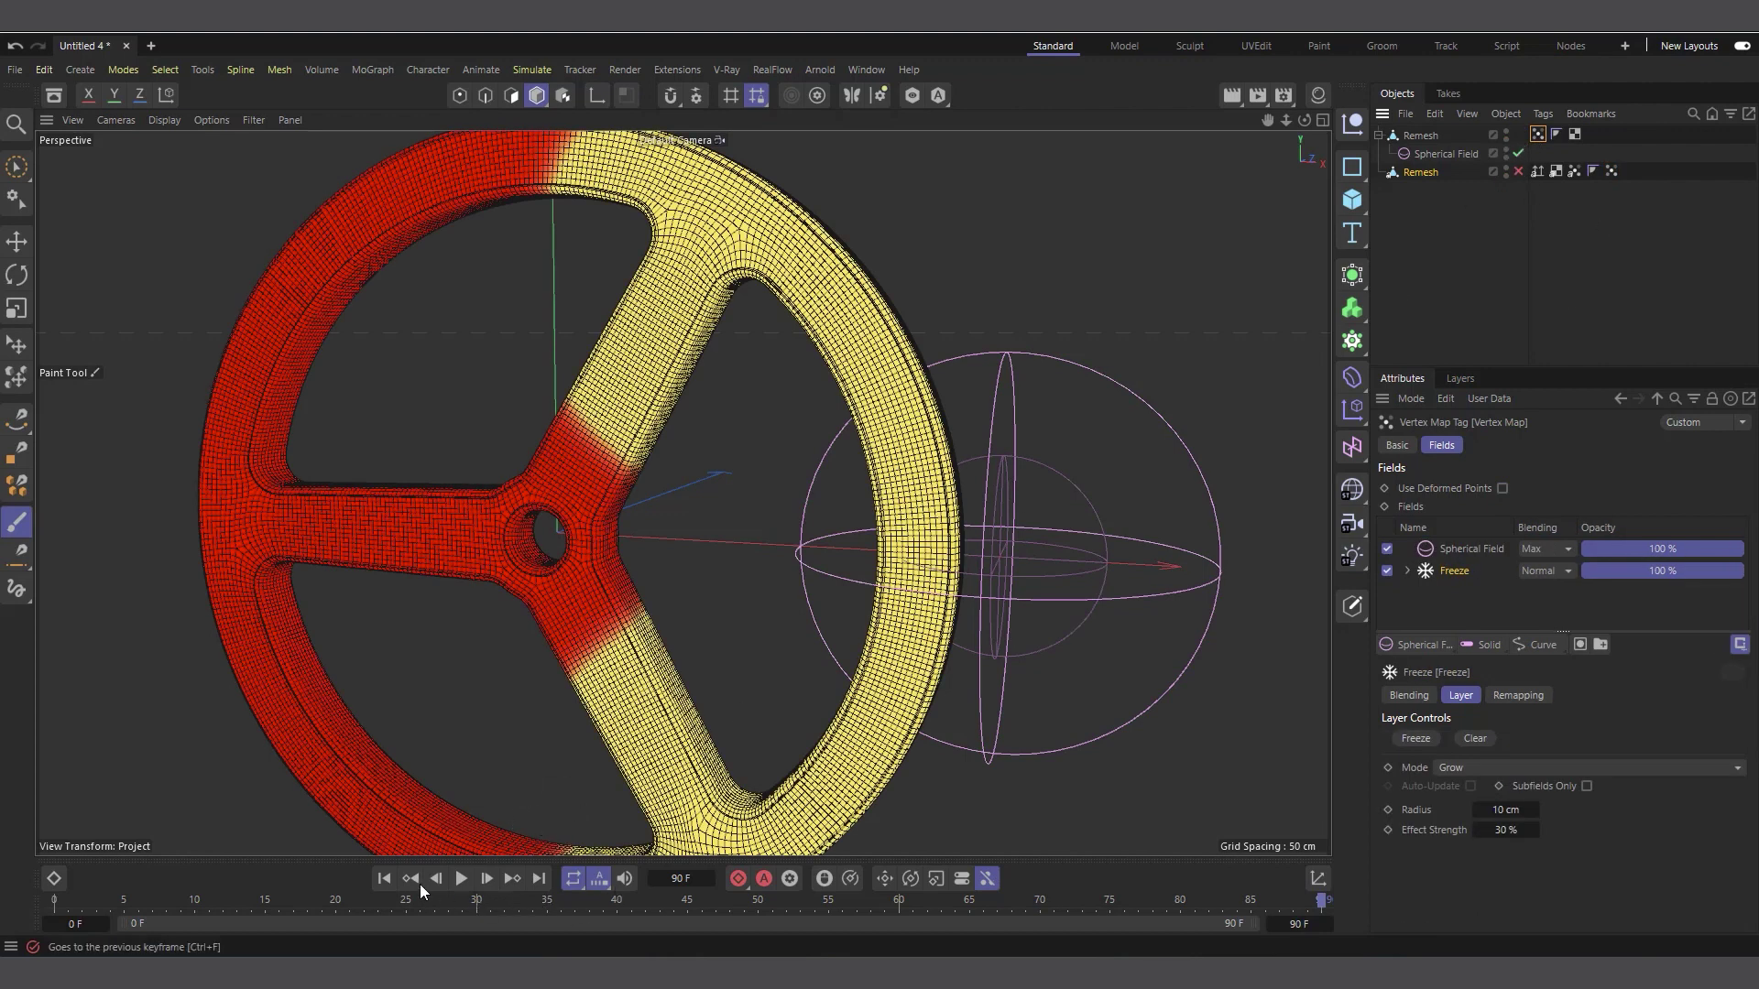
Play the original Vertex Map's growth from the first frame and stop at frame 37
click(383, 880)
click(461, 879)
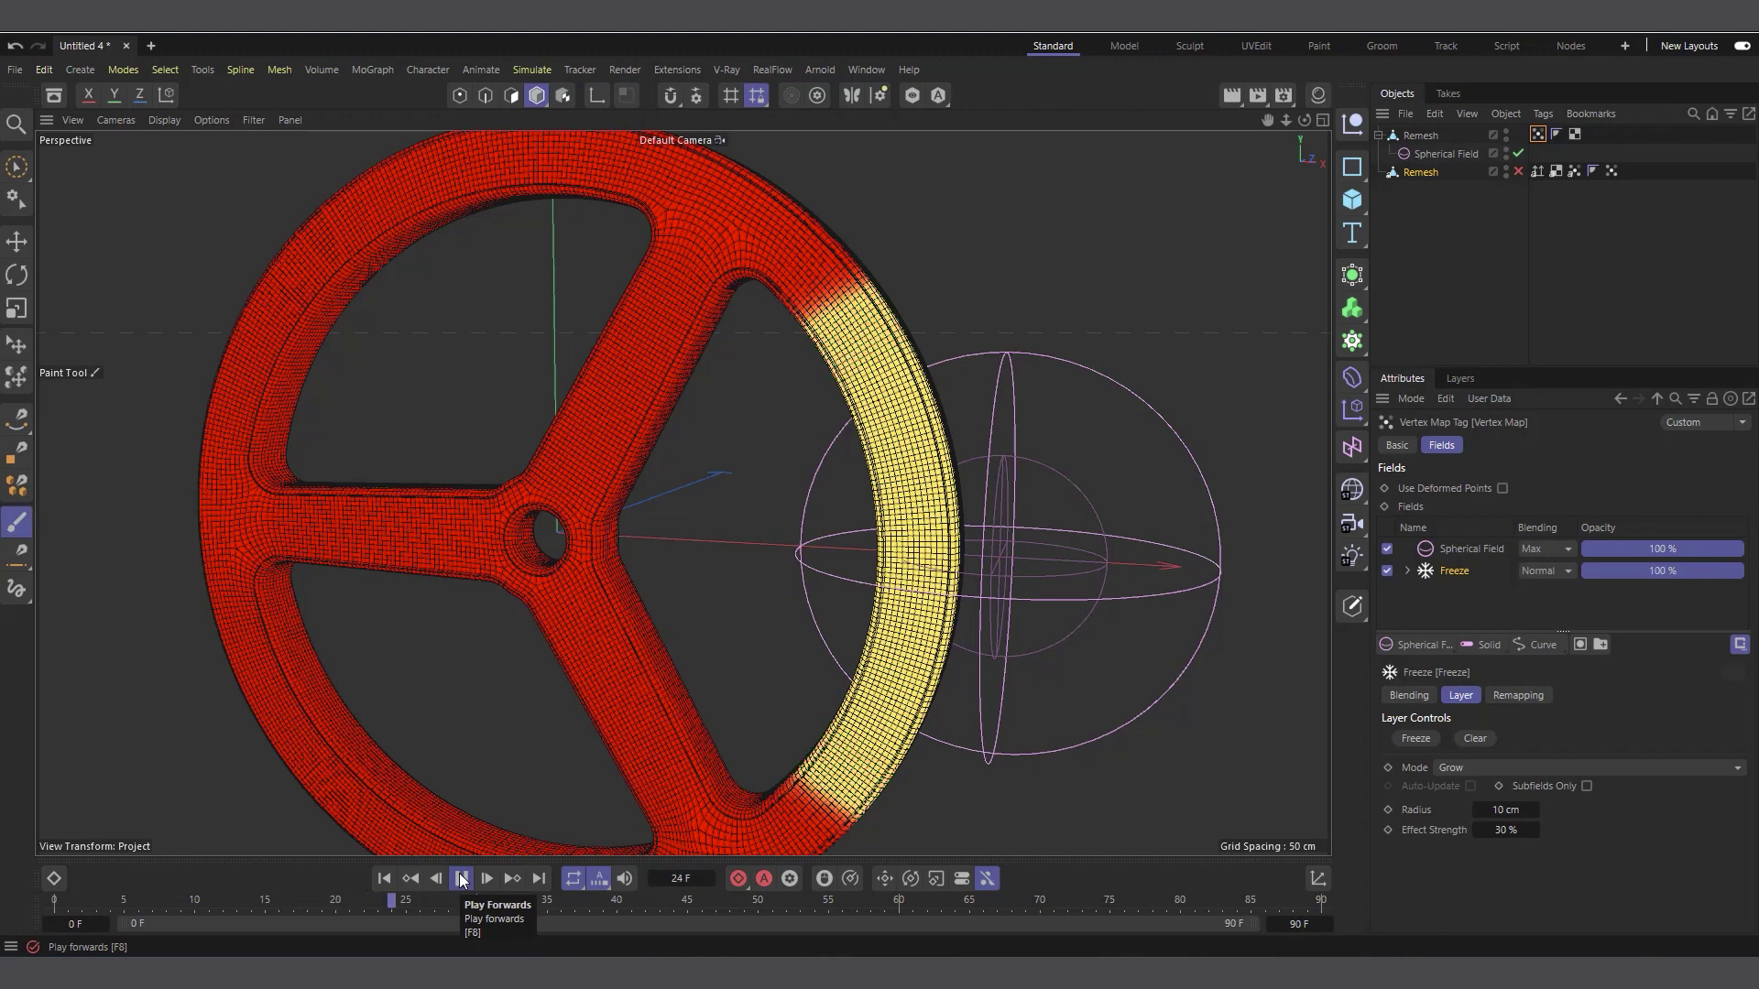
click(461, 879)
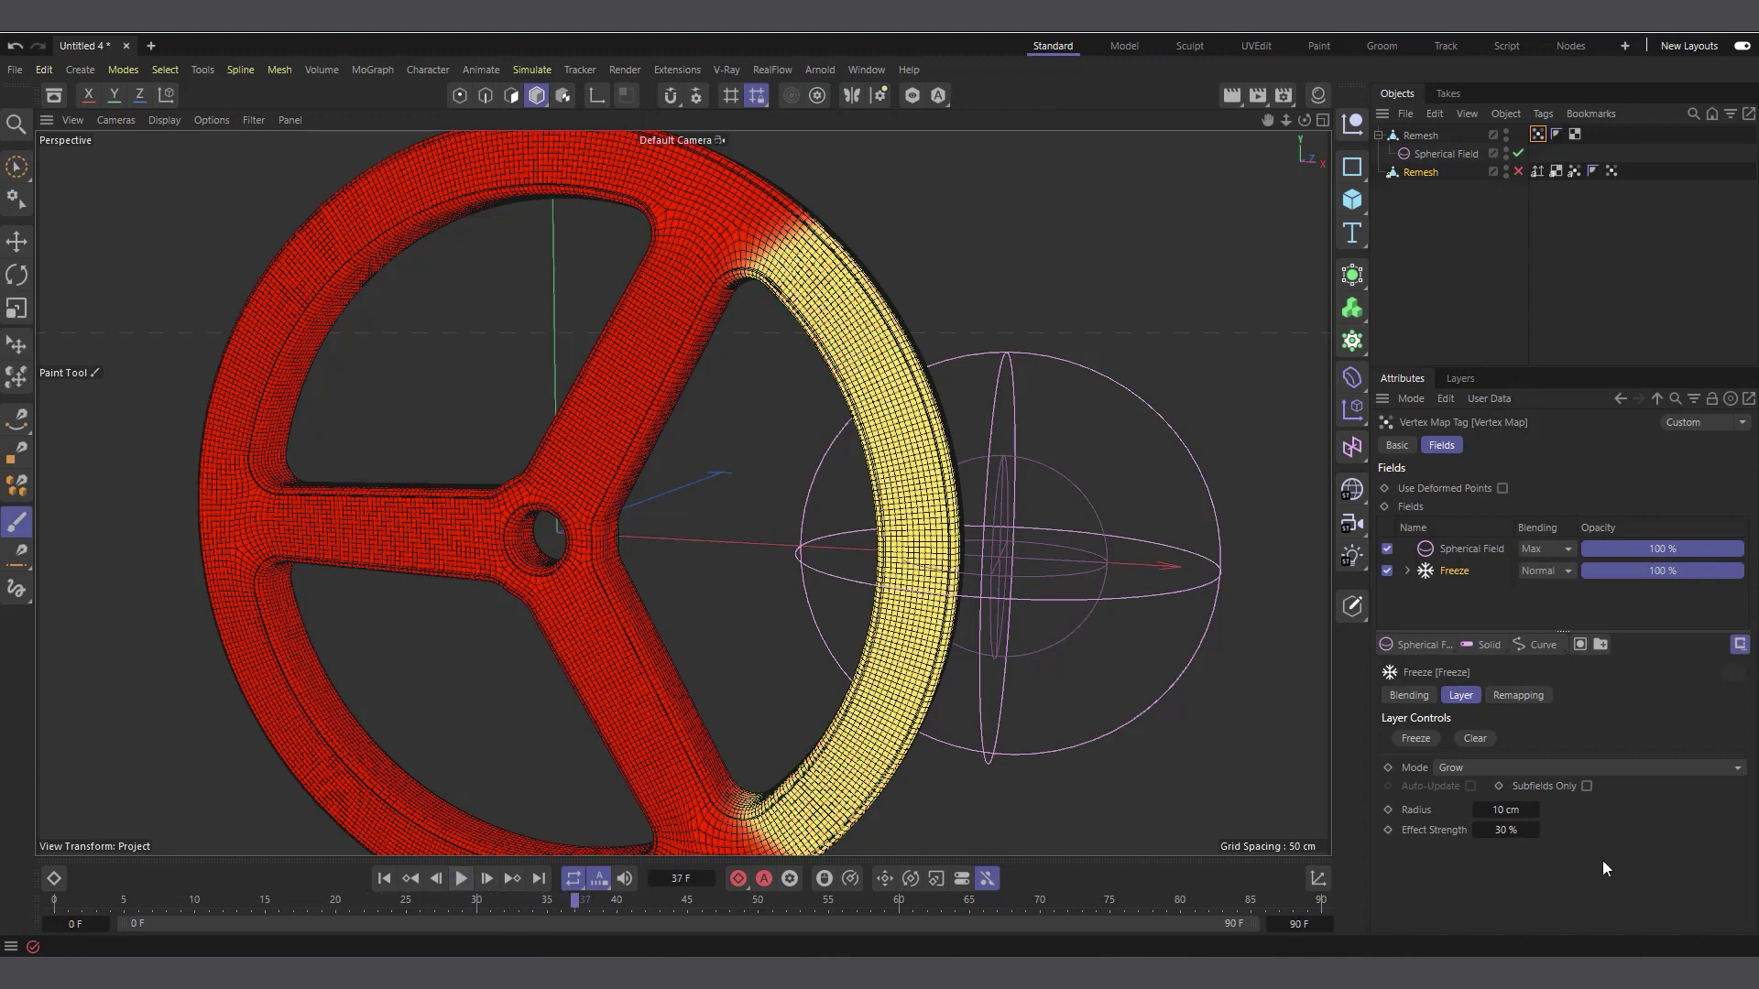
Set the Freeze layer's Effect Strength to 70 % and replay the growth from the first frame up to frame 60
click(1499, 832)
click(384, 879)
click(461, 878)
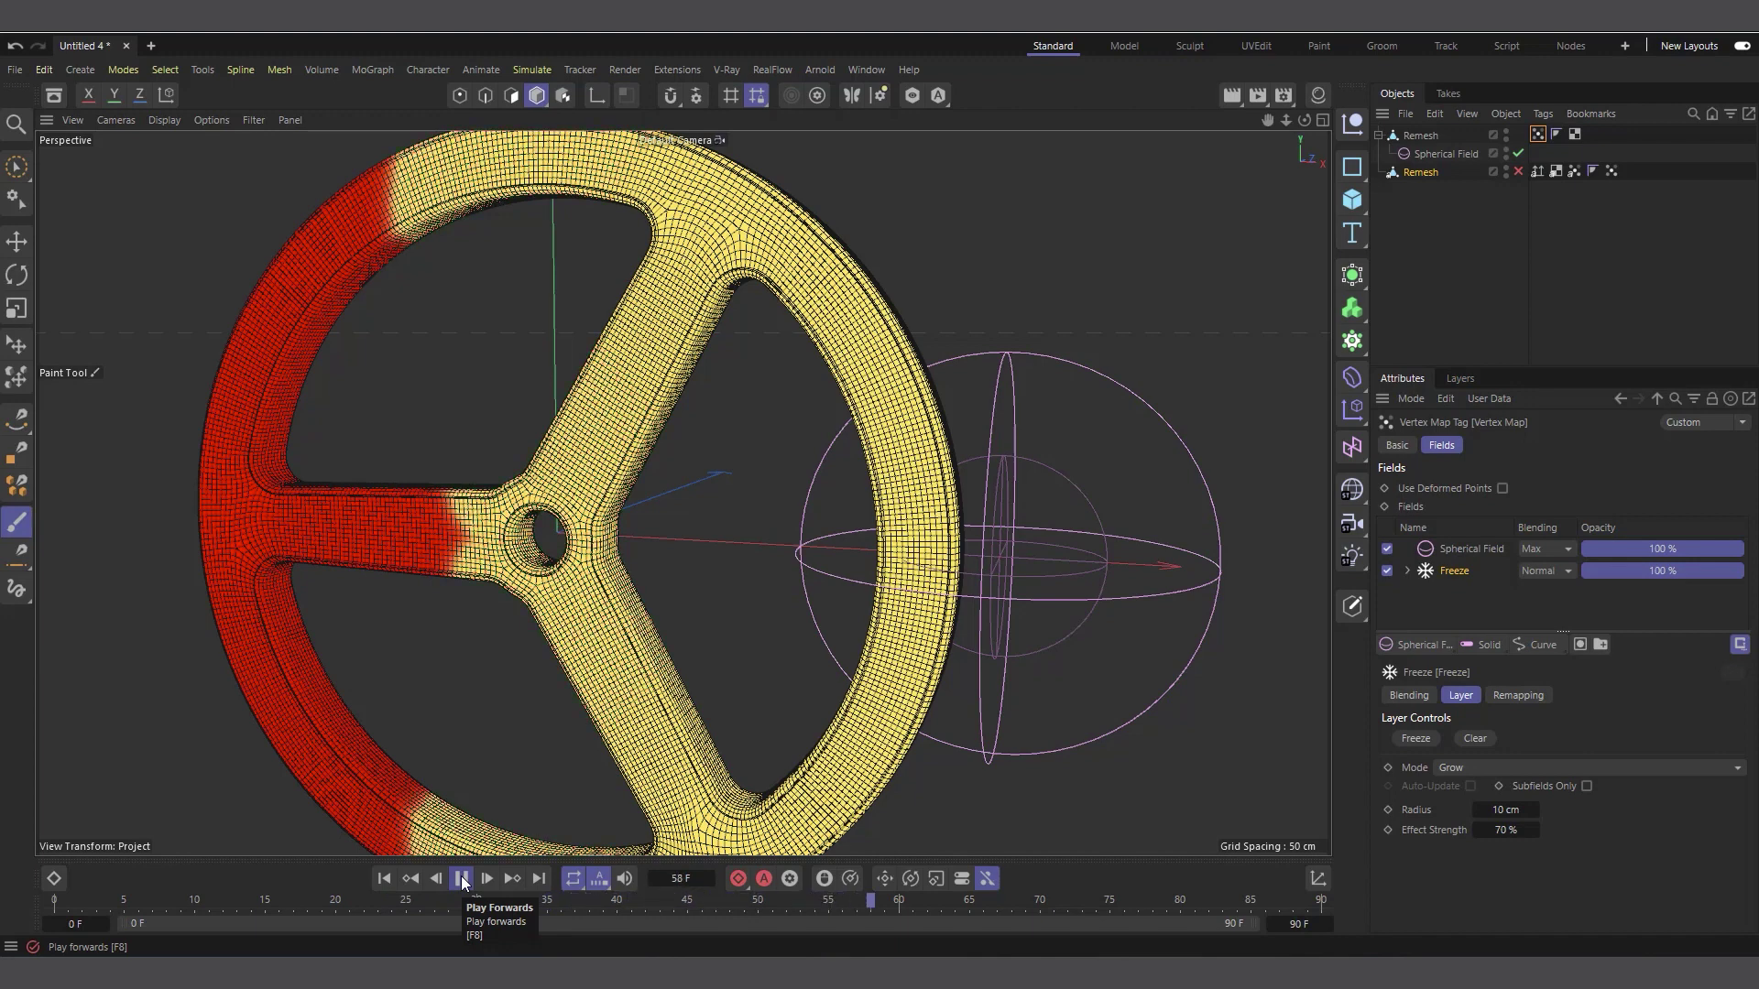
click(463, 879)
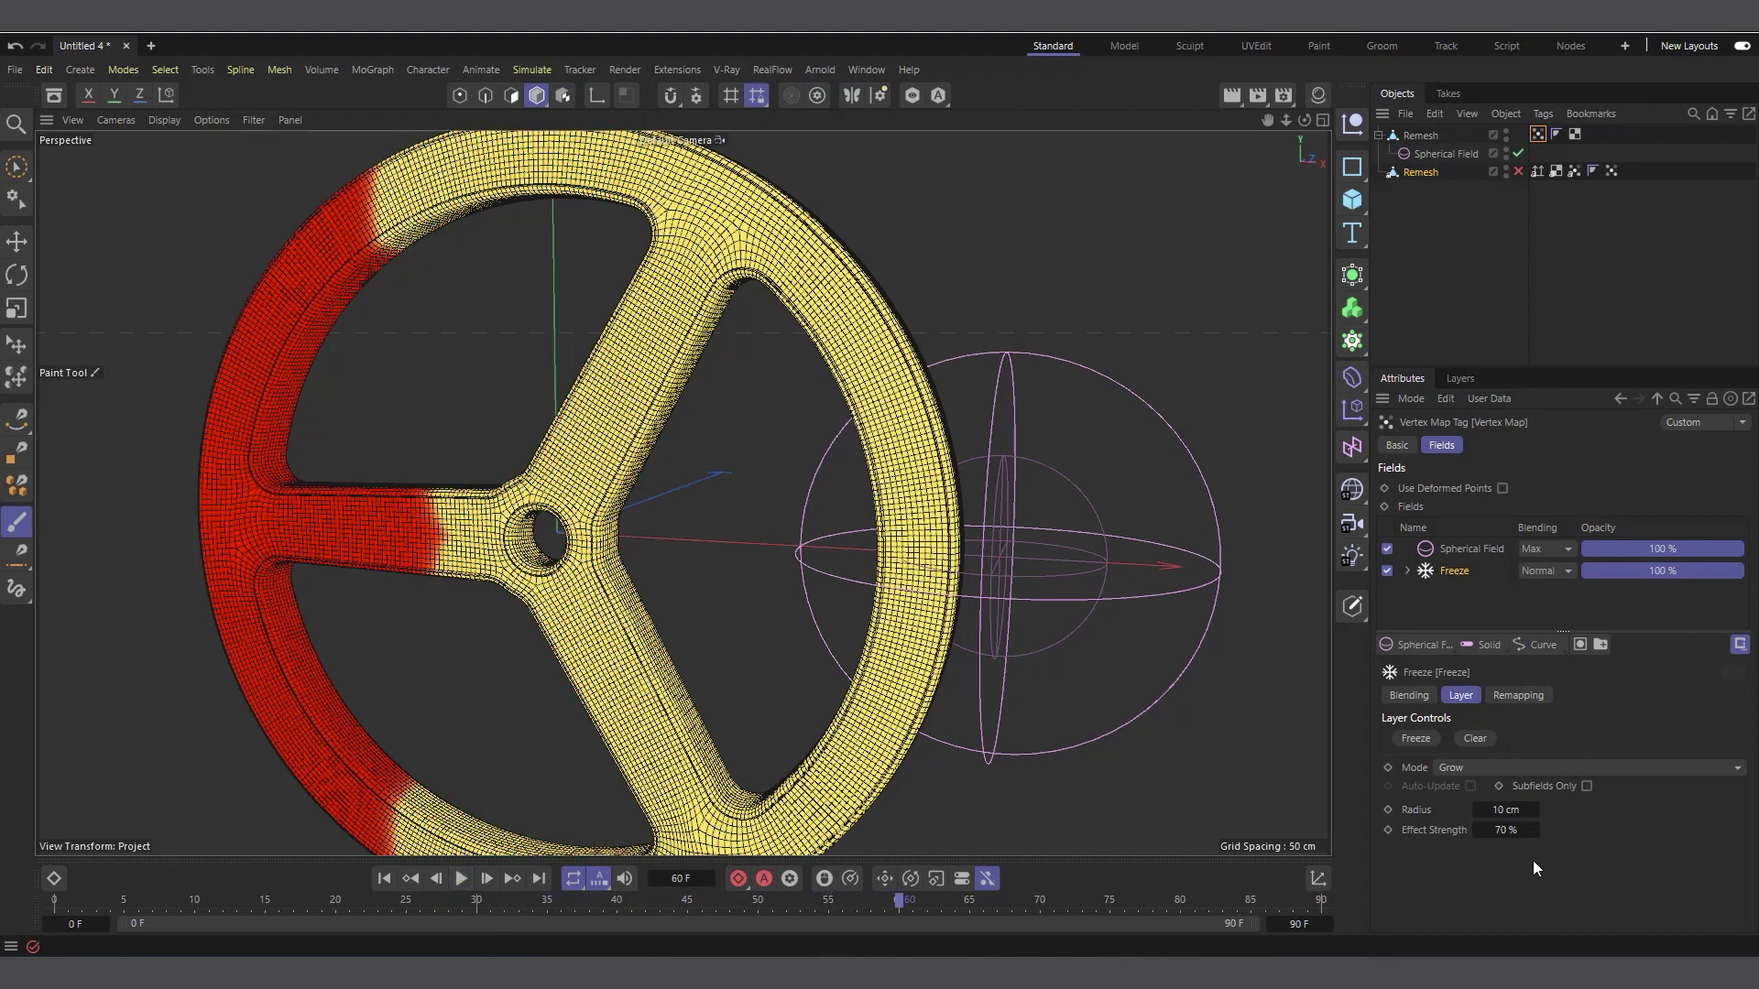
Keyframe the Freeze layer's Effect Strength of 70 % at frame 60 and advance playback to frame 64
scroll(470, 597, down, 3)
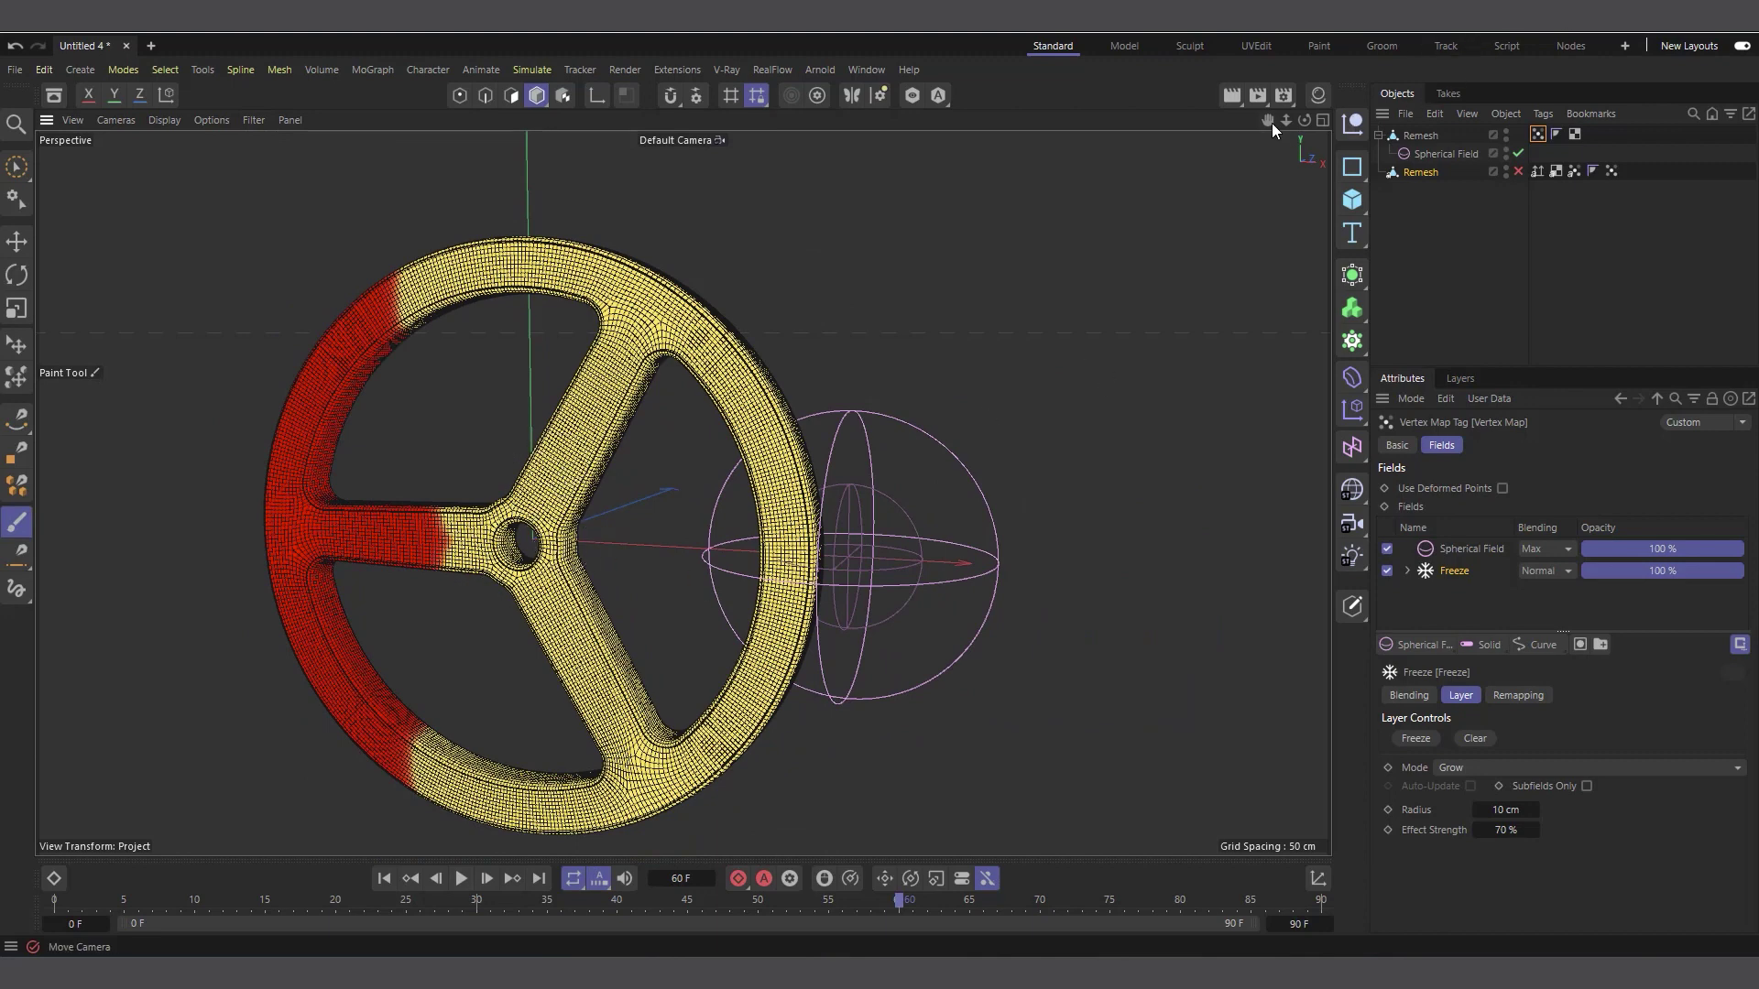
drag(1270, 122, 1311, 59)
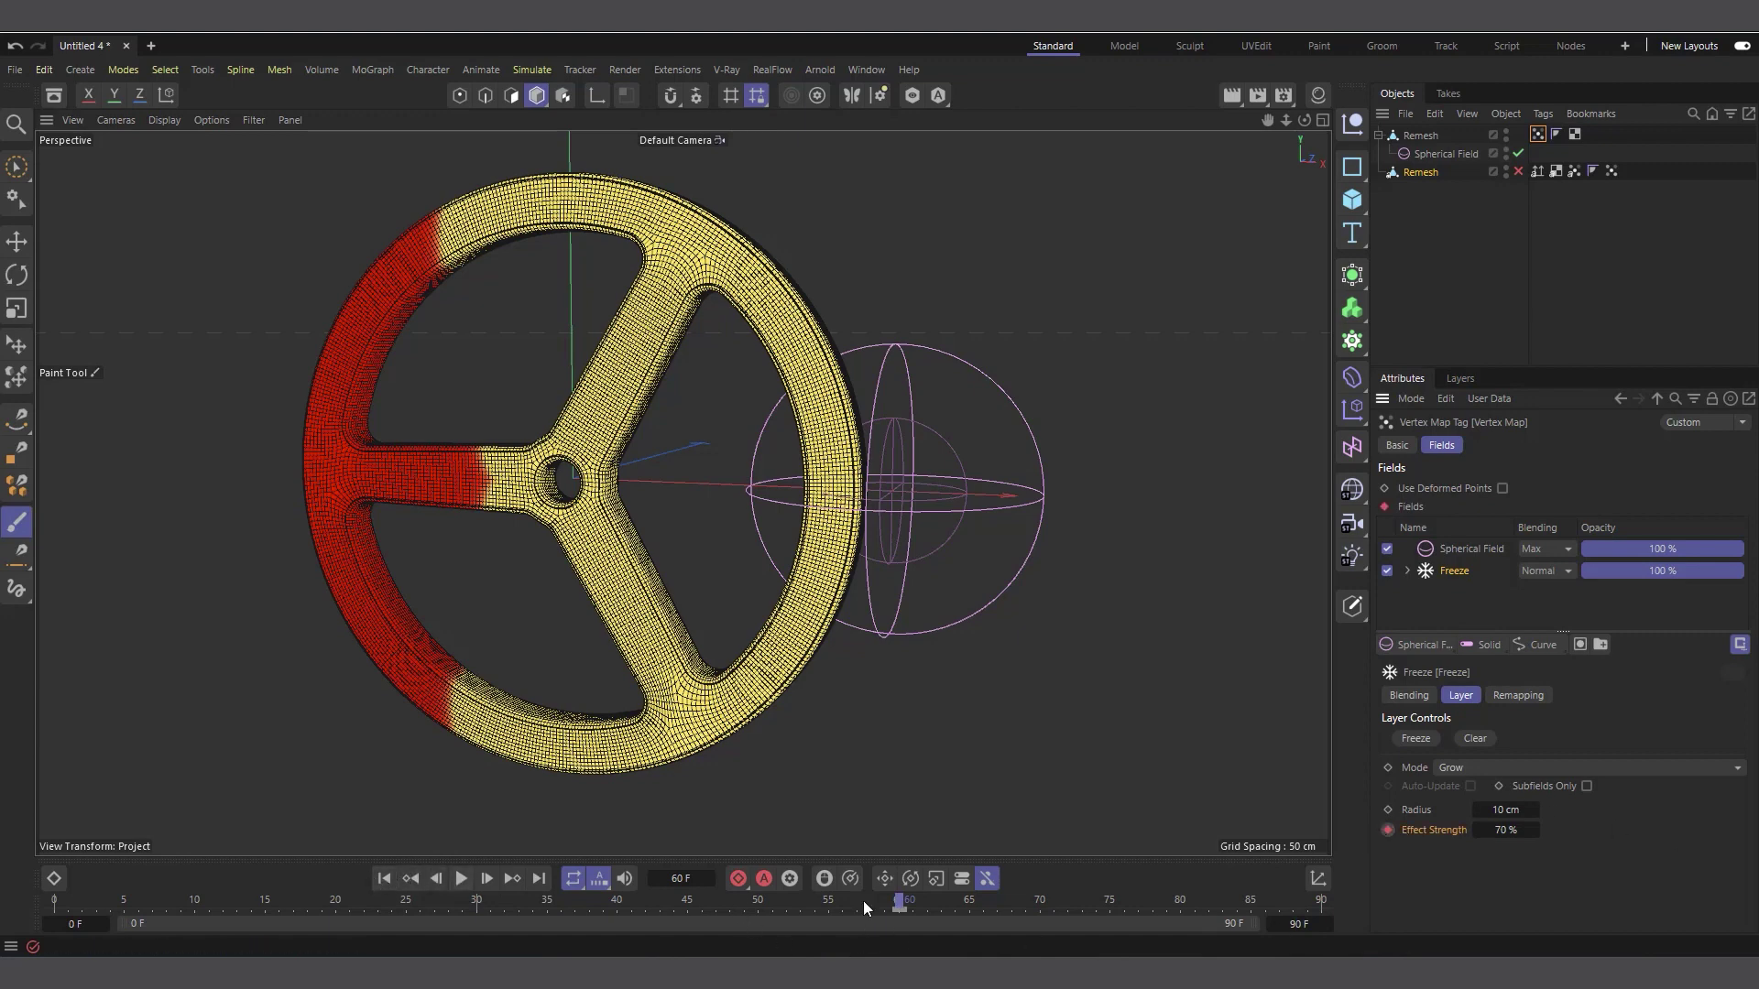
click(461, 880)
click(461, 879)
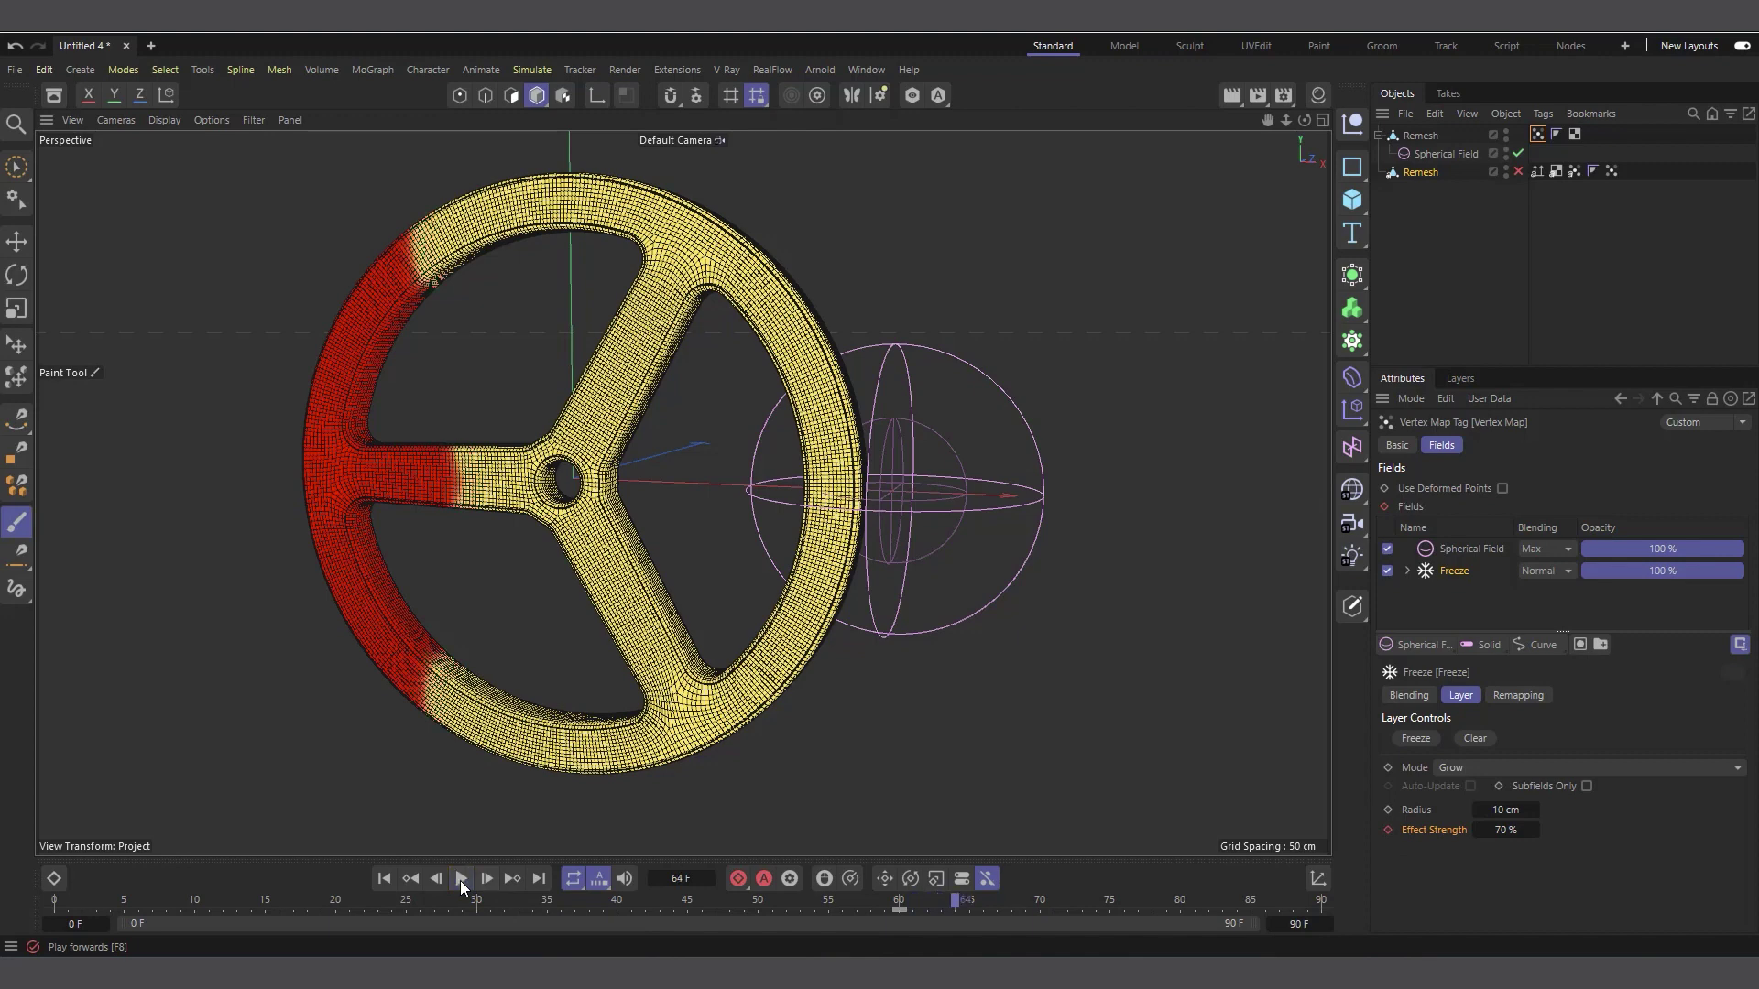
Set the Freeze layer's Effect Strength to 0 % at frame 64 and record a keyframe for it
click(1505, 830)
text(0)
click(1388, 832)
Play past frame 64 and again from the first frame to check the keyframed growth, stopping at frame 41
click(458, 878)
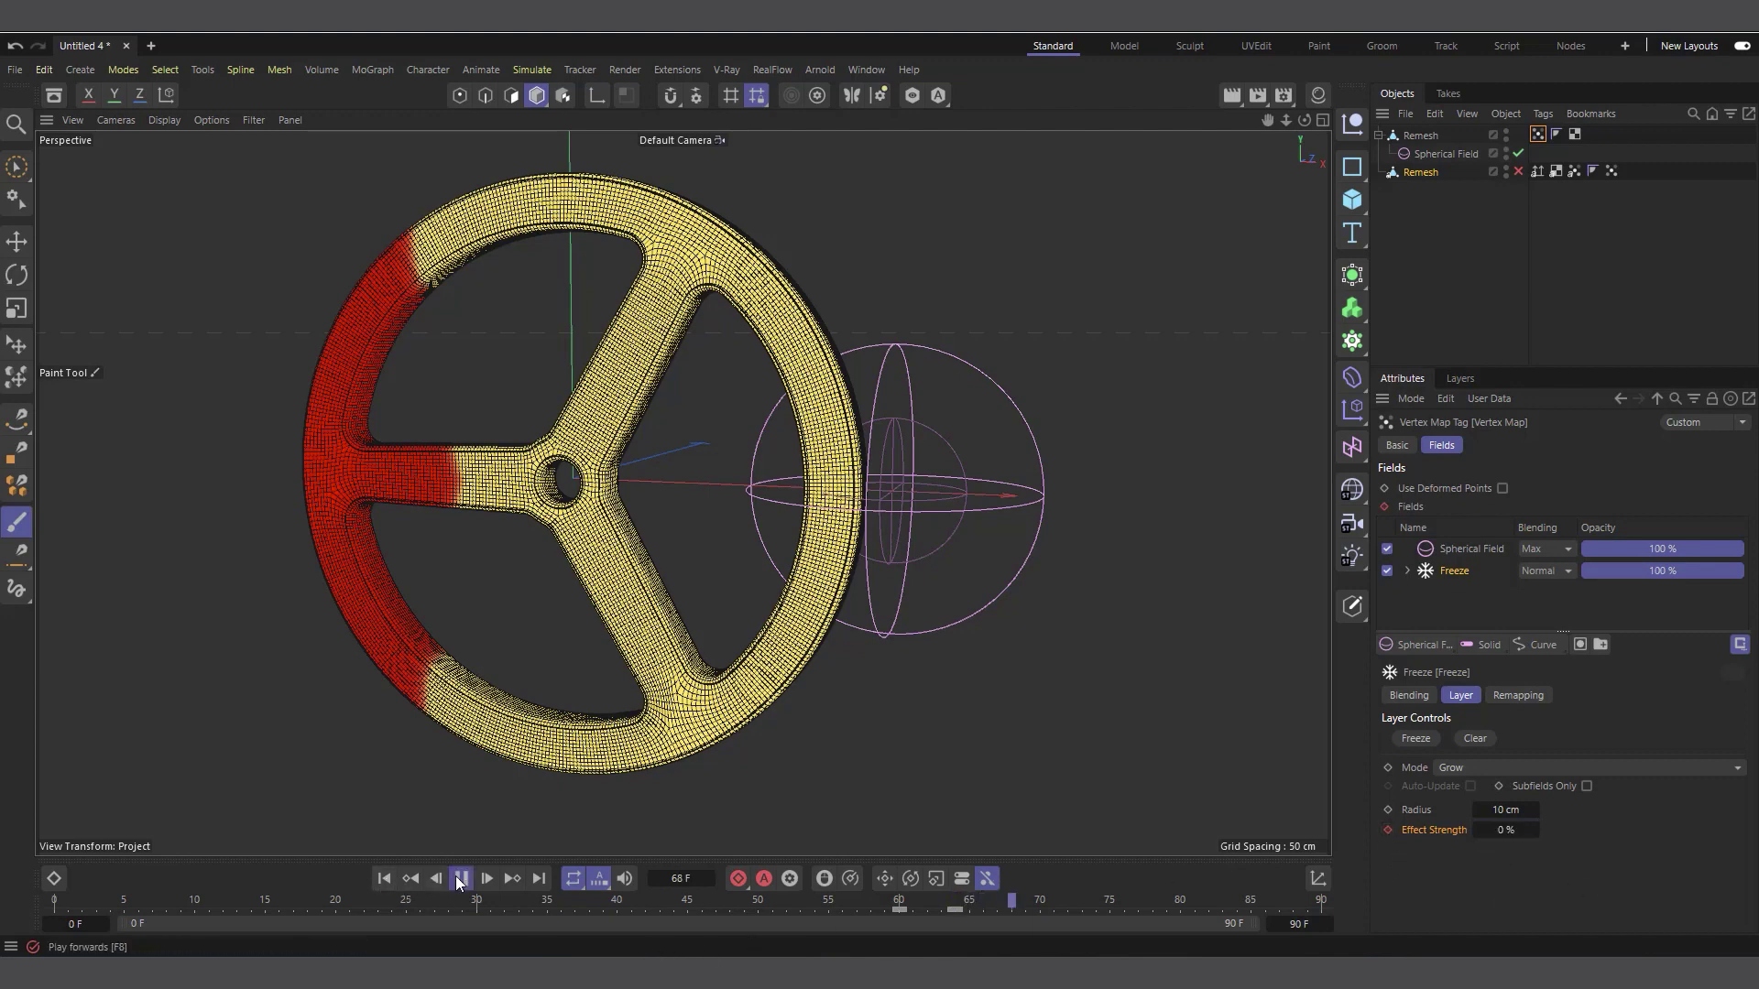
click(385, 877)
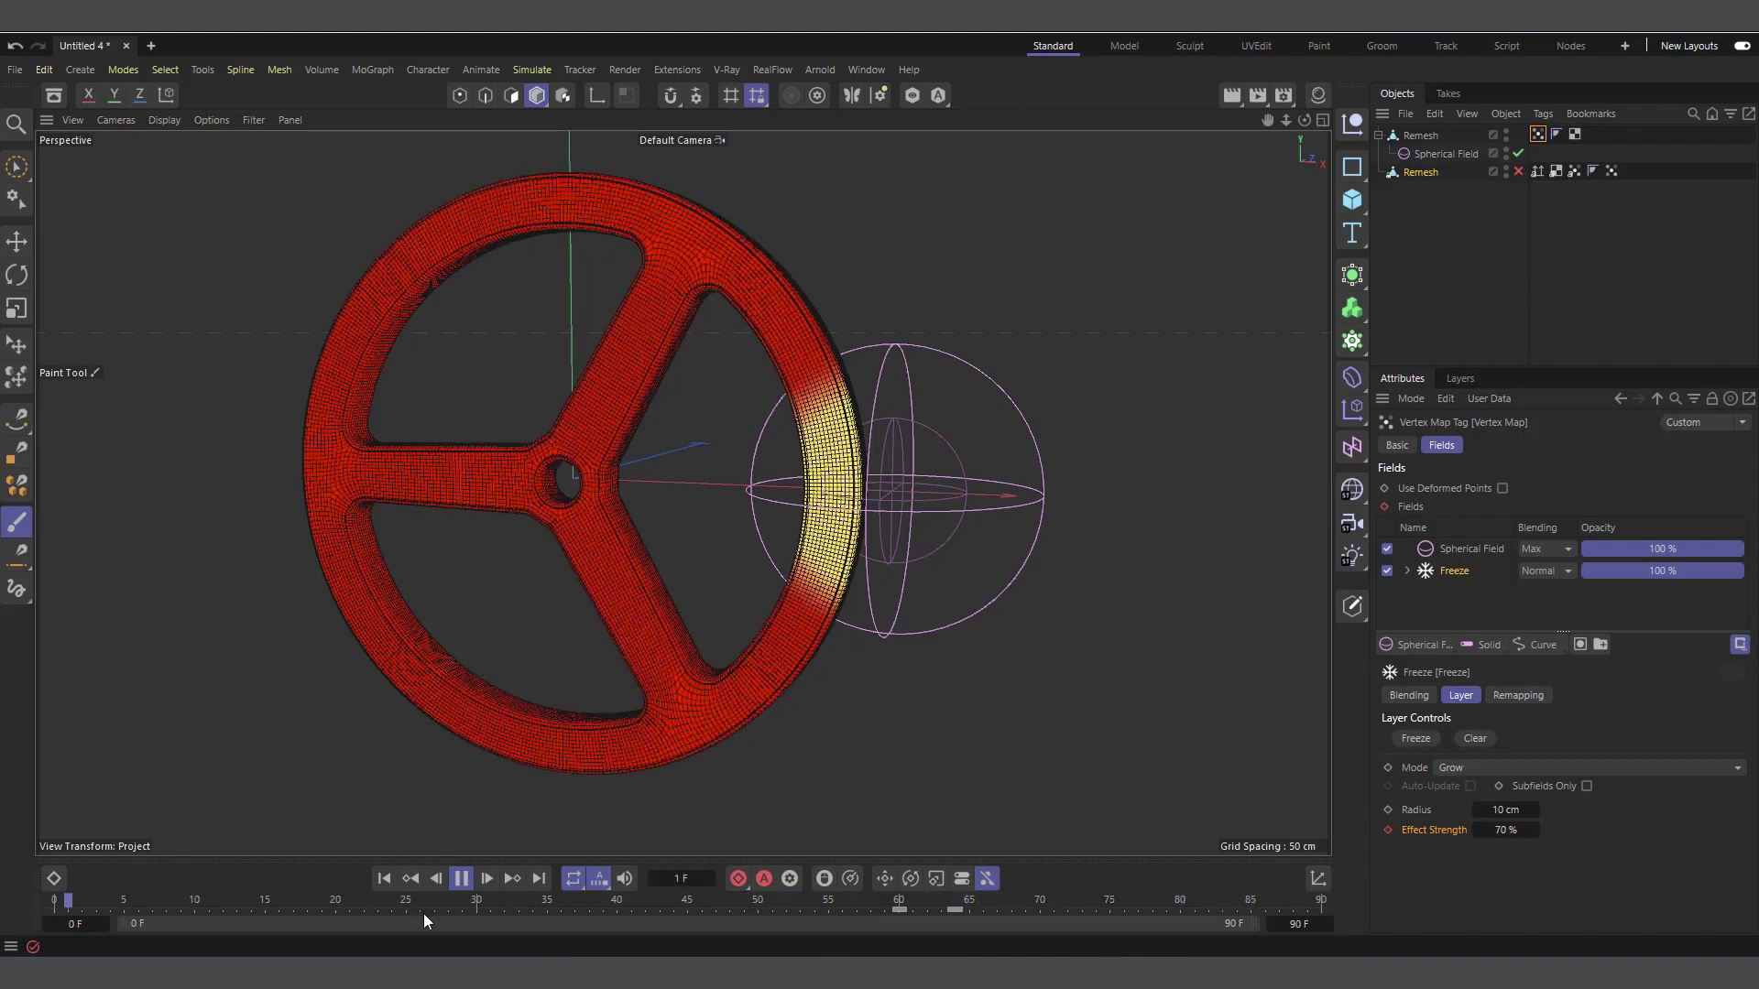
click(461, 880)
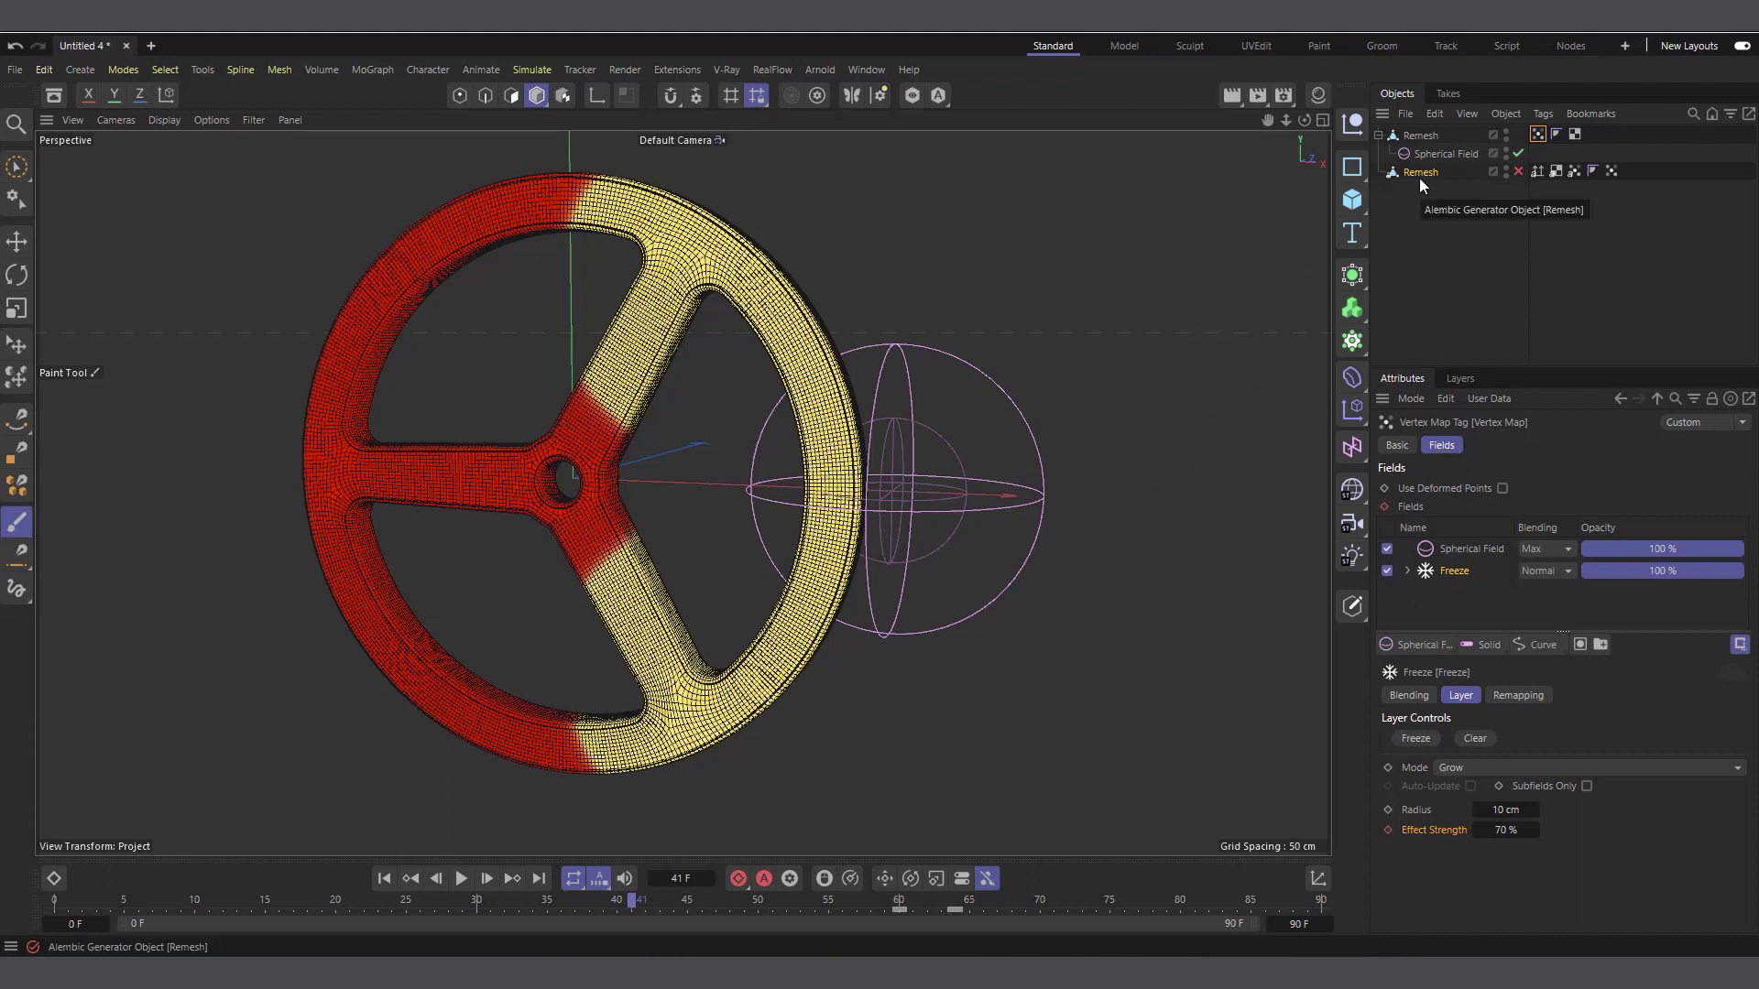
click(1354, 414)
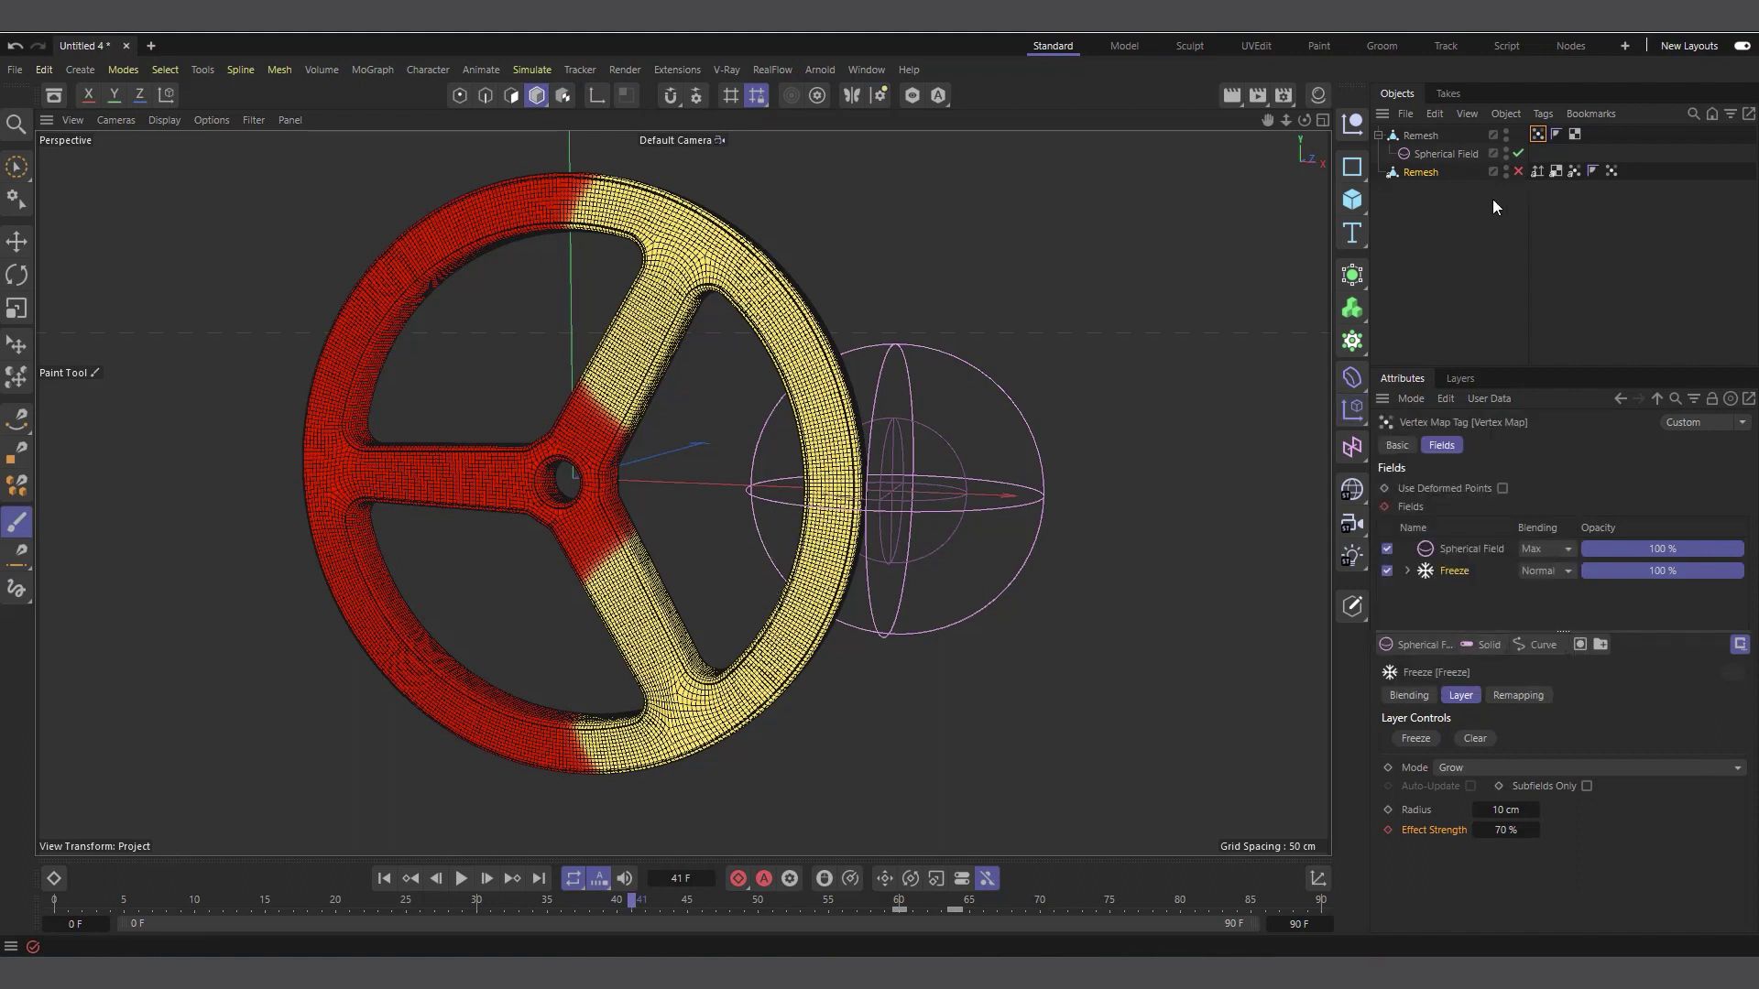
right_click(1414, 138)
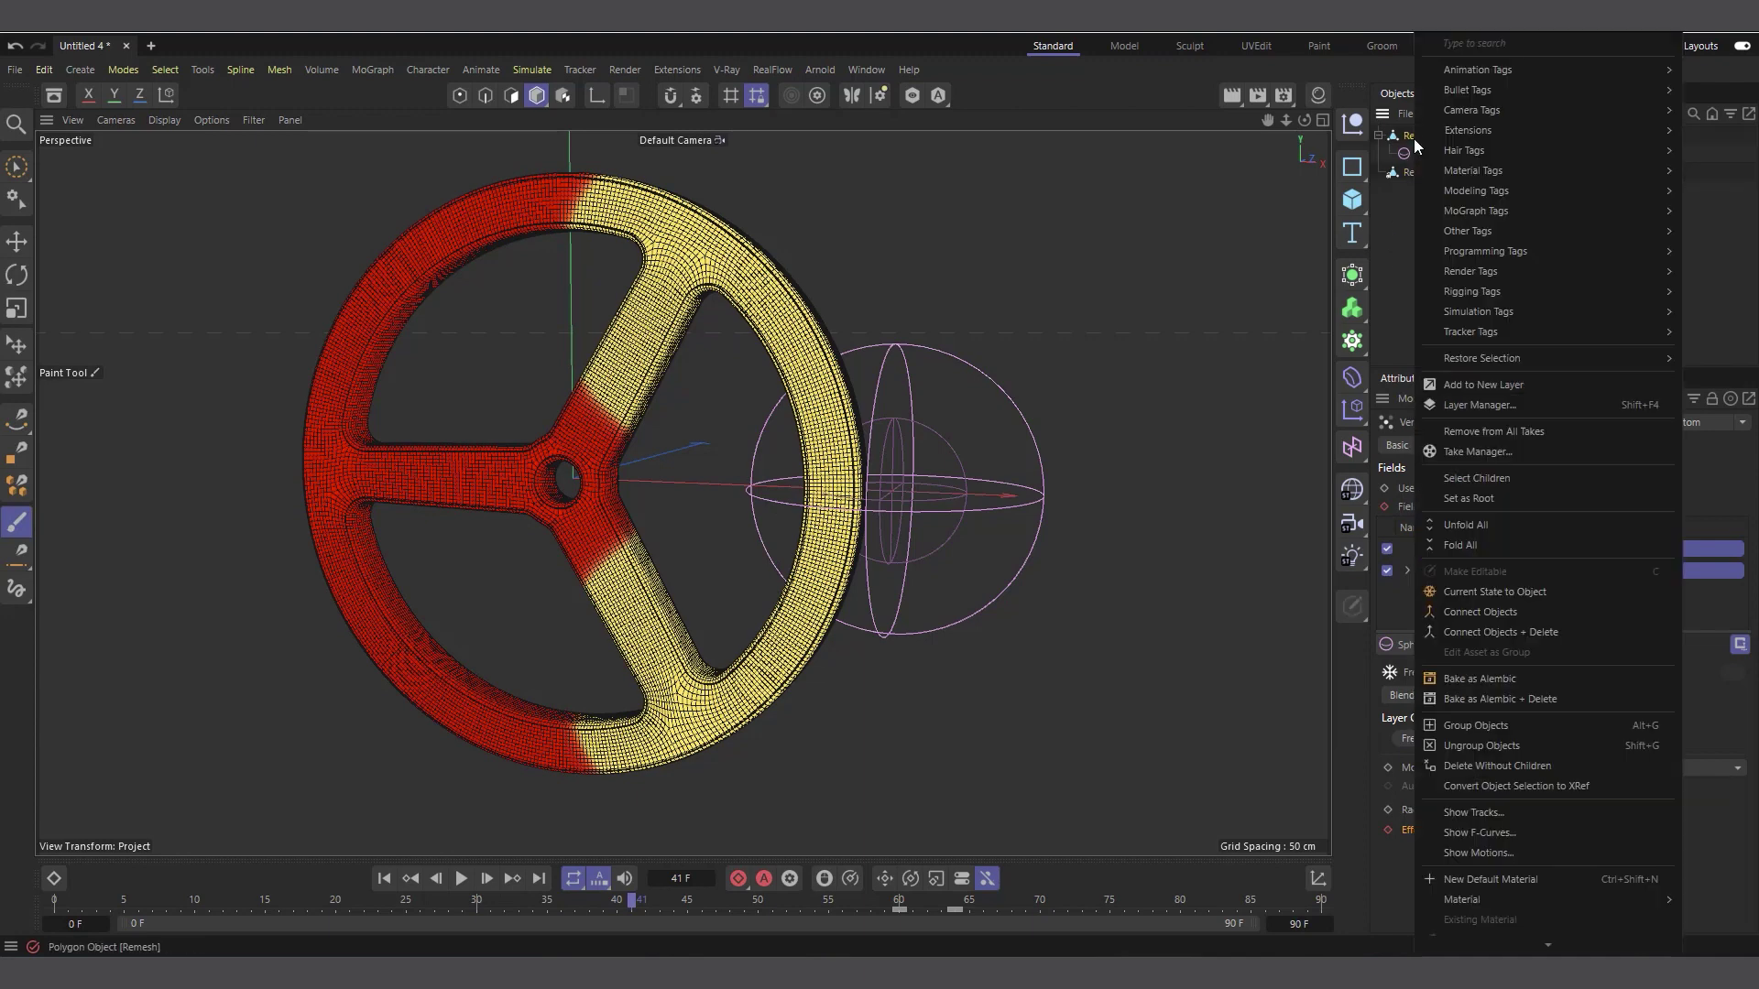
mouse_move(1481, 233)
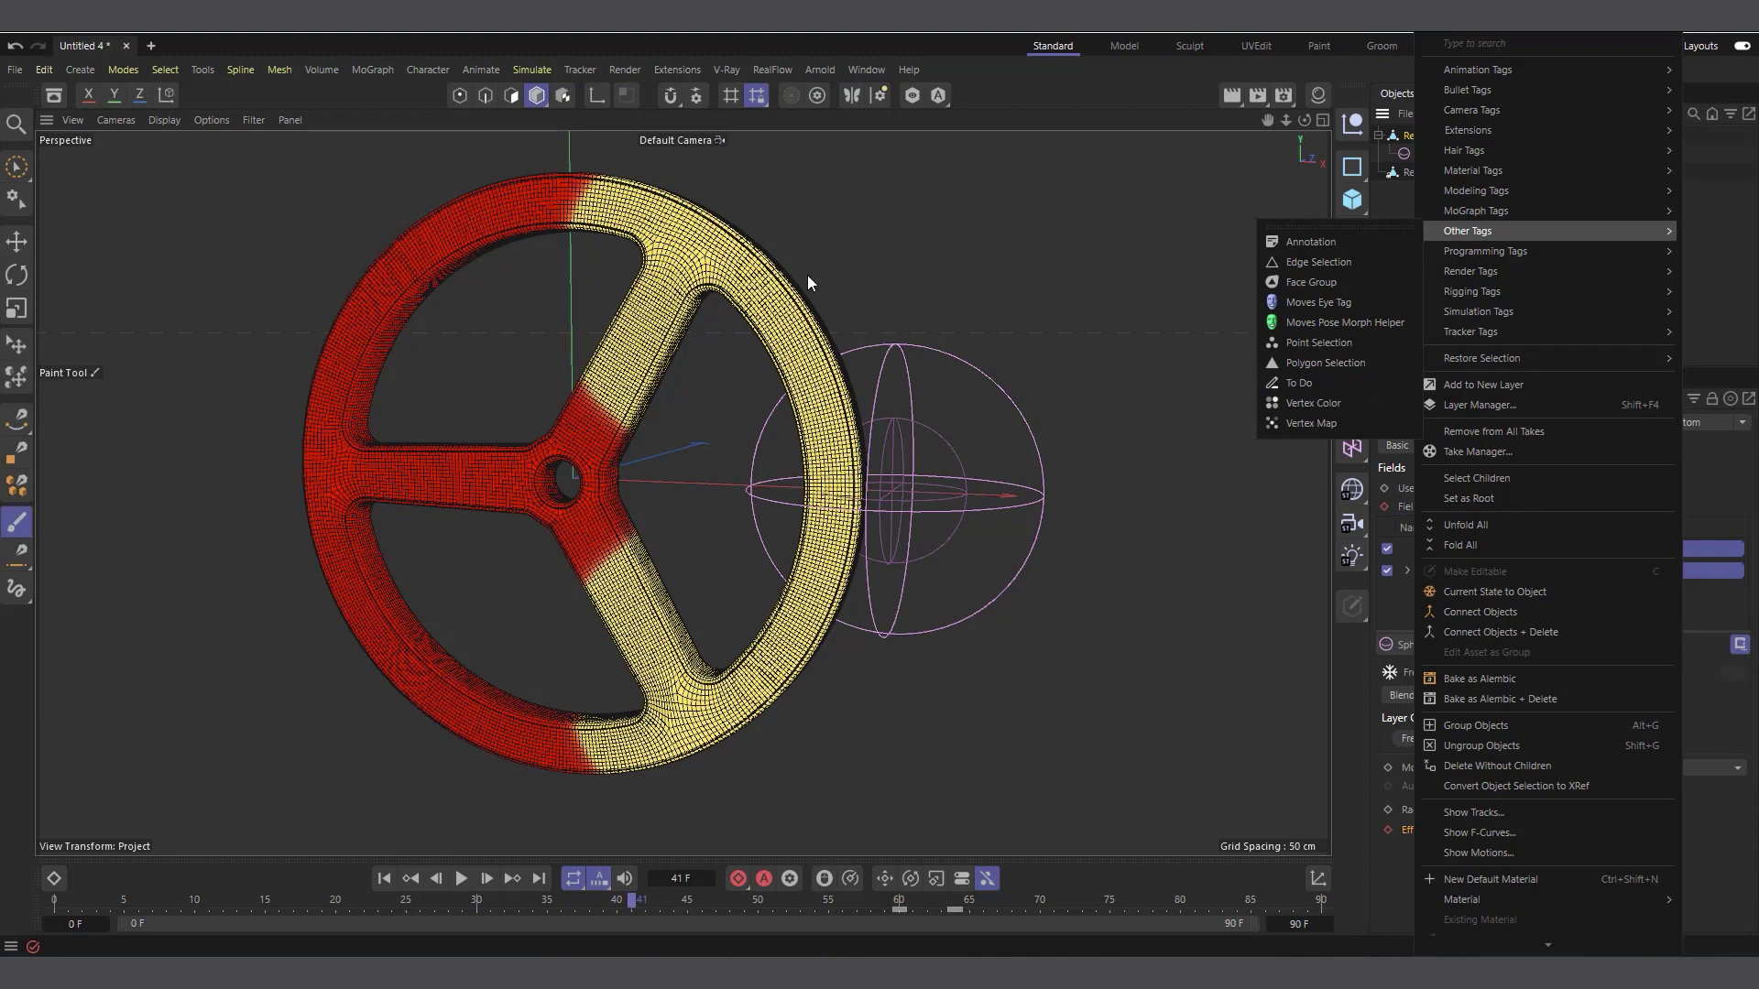
key(Escape)
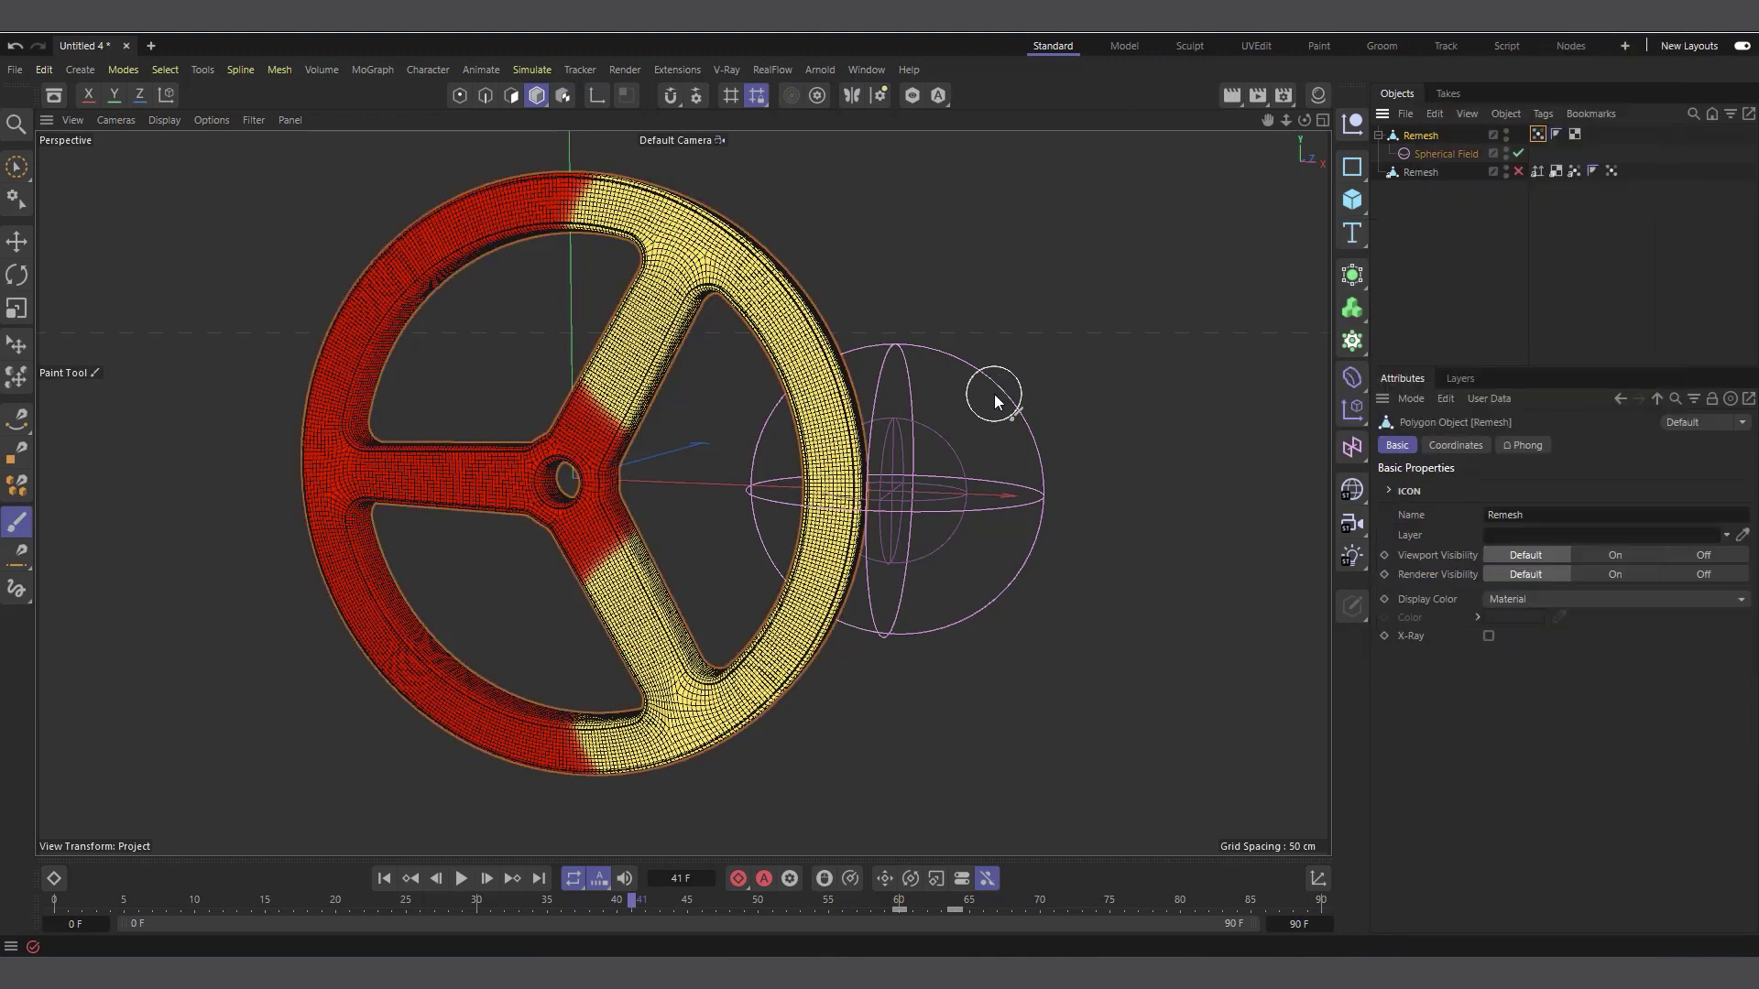